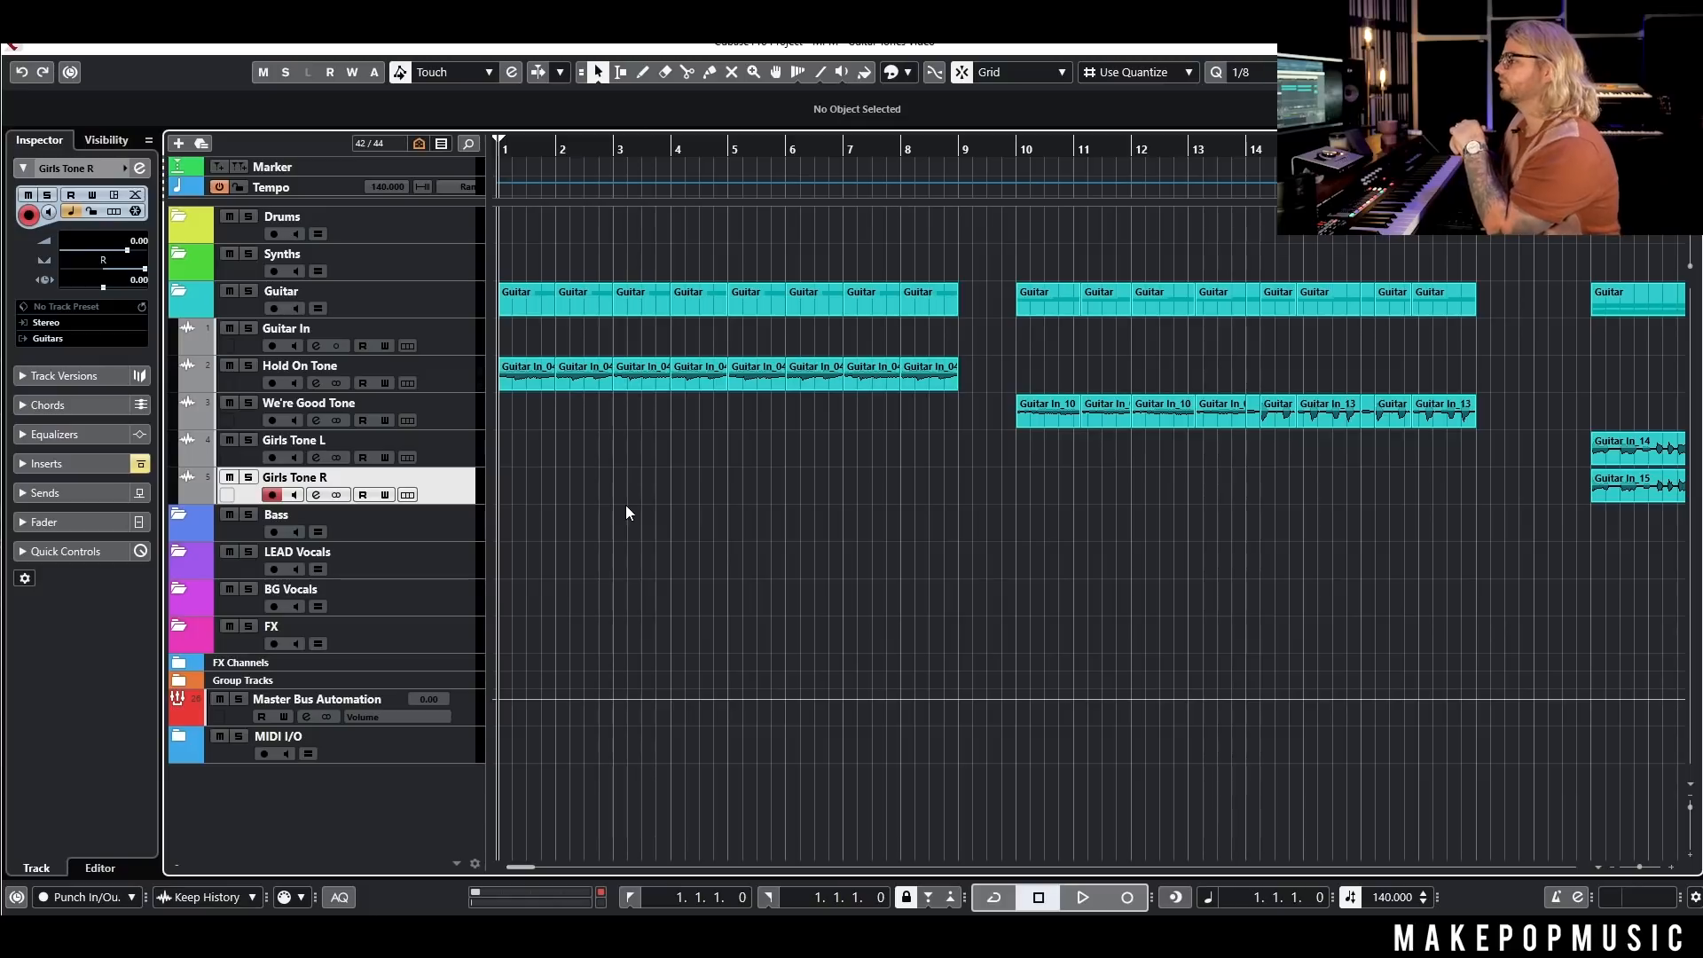
Step: Go through the Hold On Tone, We're Good Tone, Girls Tone L and Girls Tone R tracks one by one
click(428, 374)
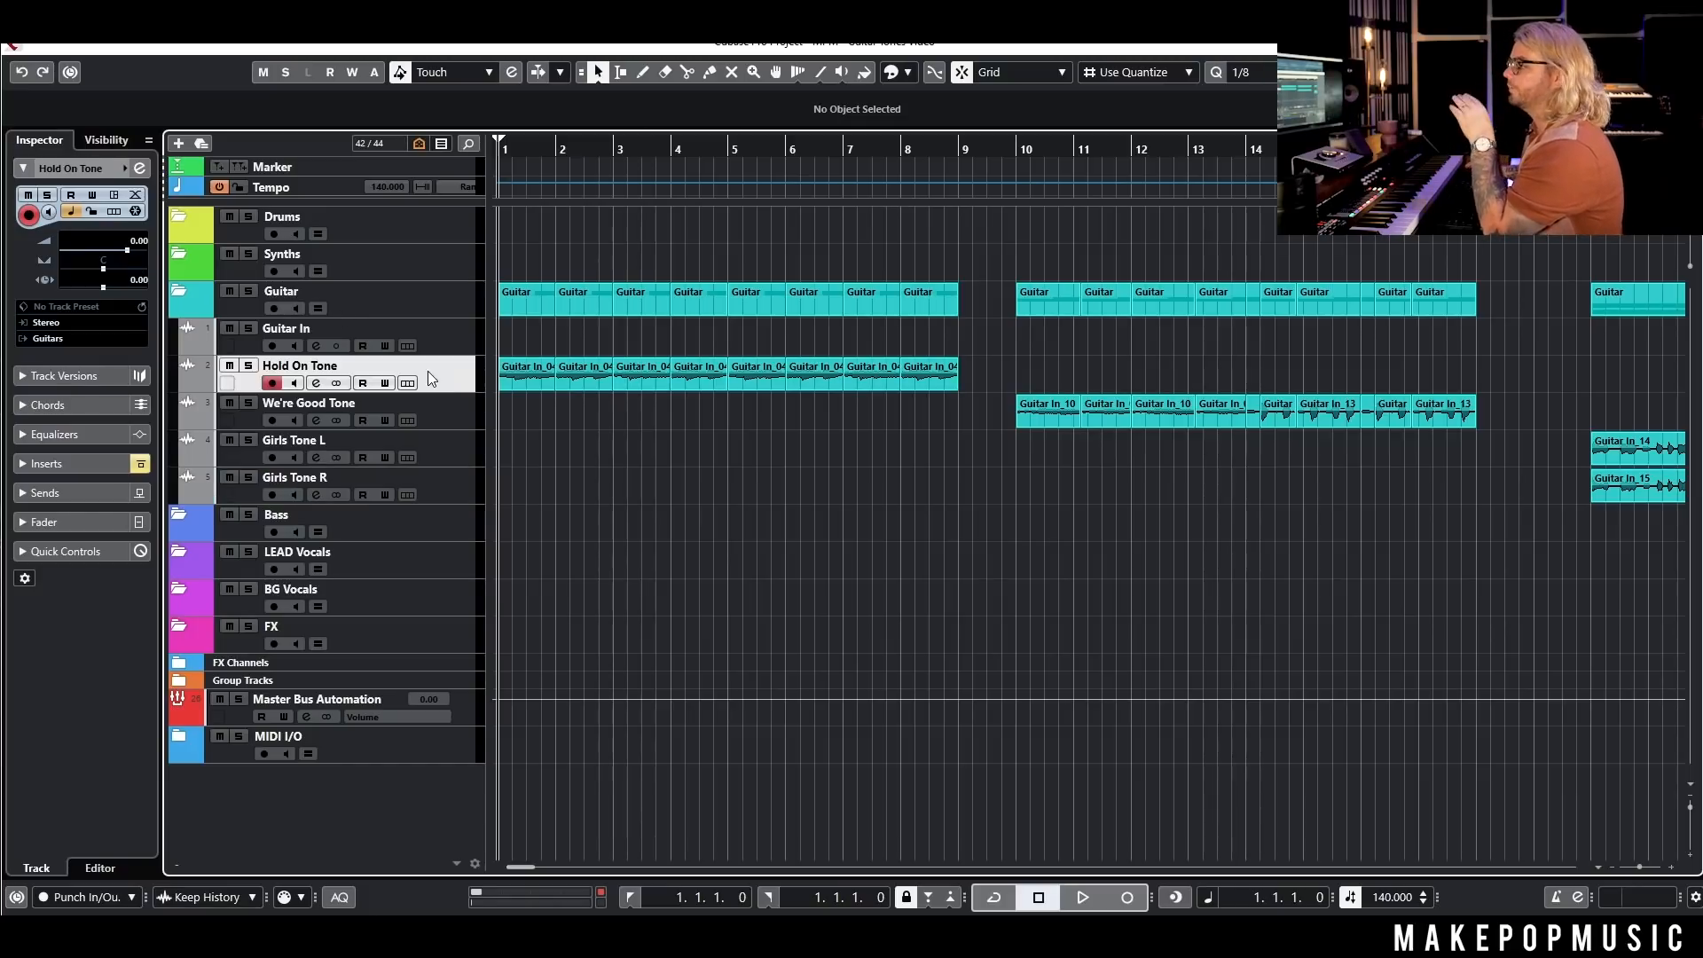
click(454, 418)
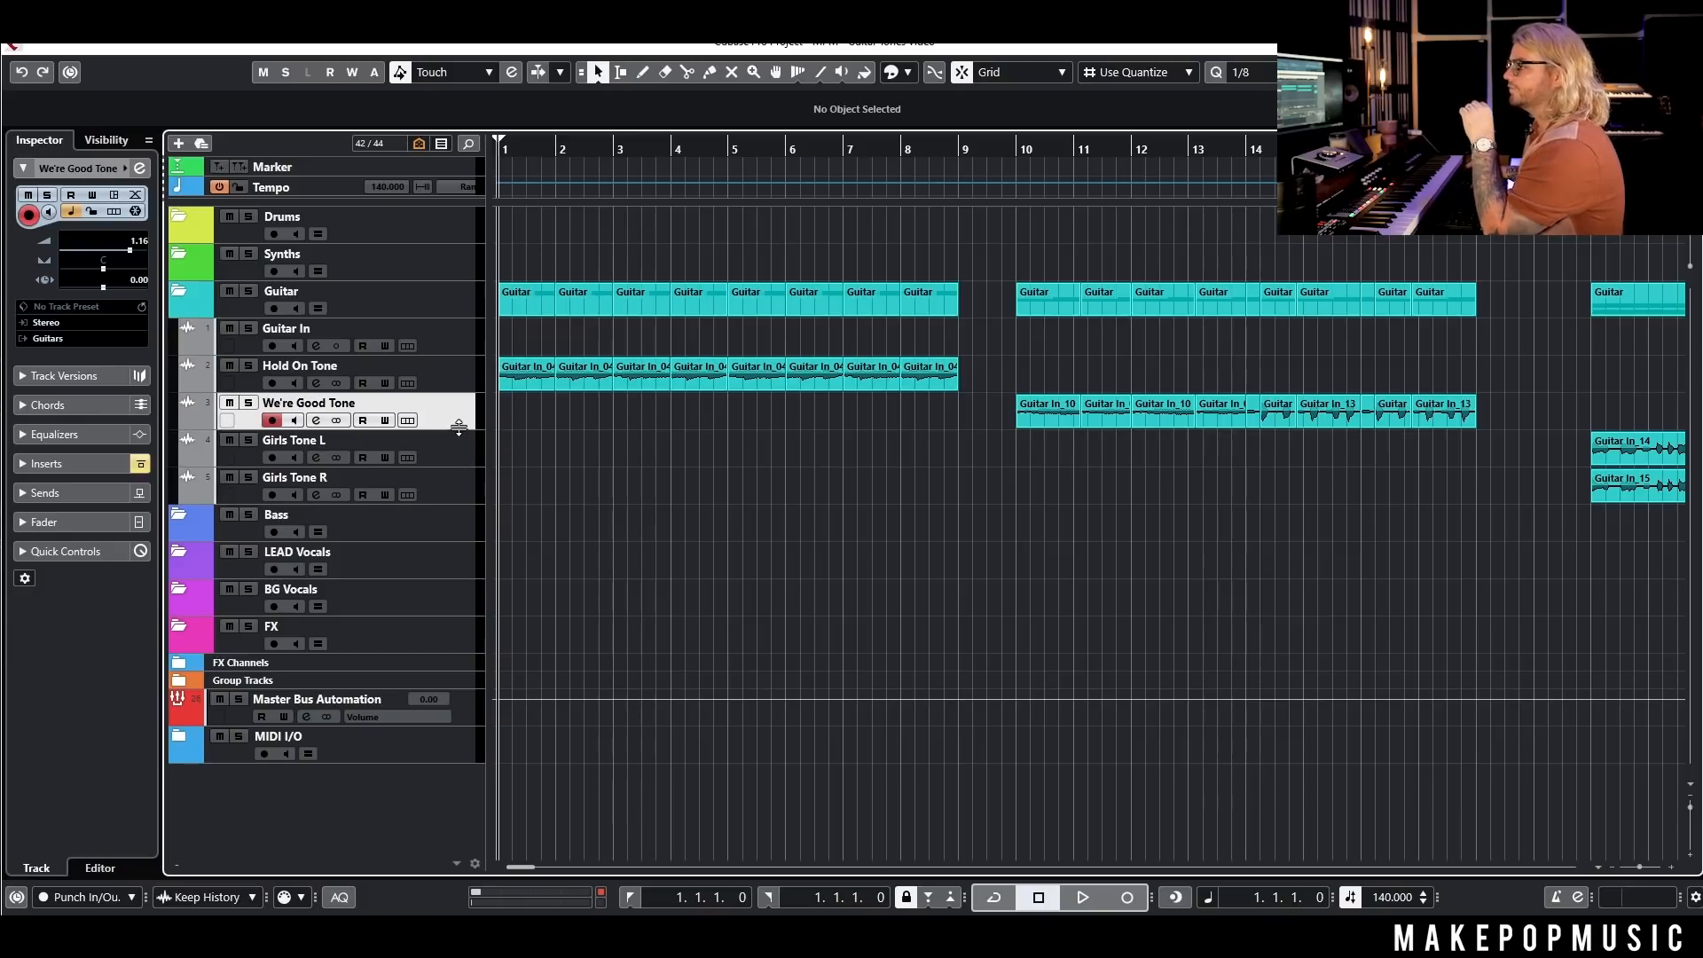
click(455, 445)
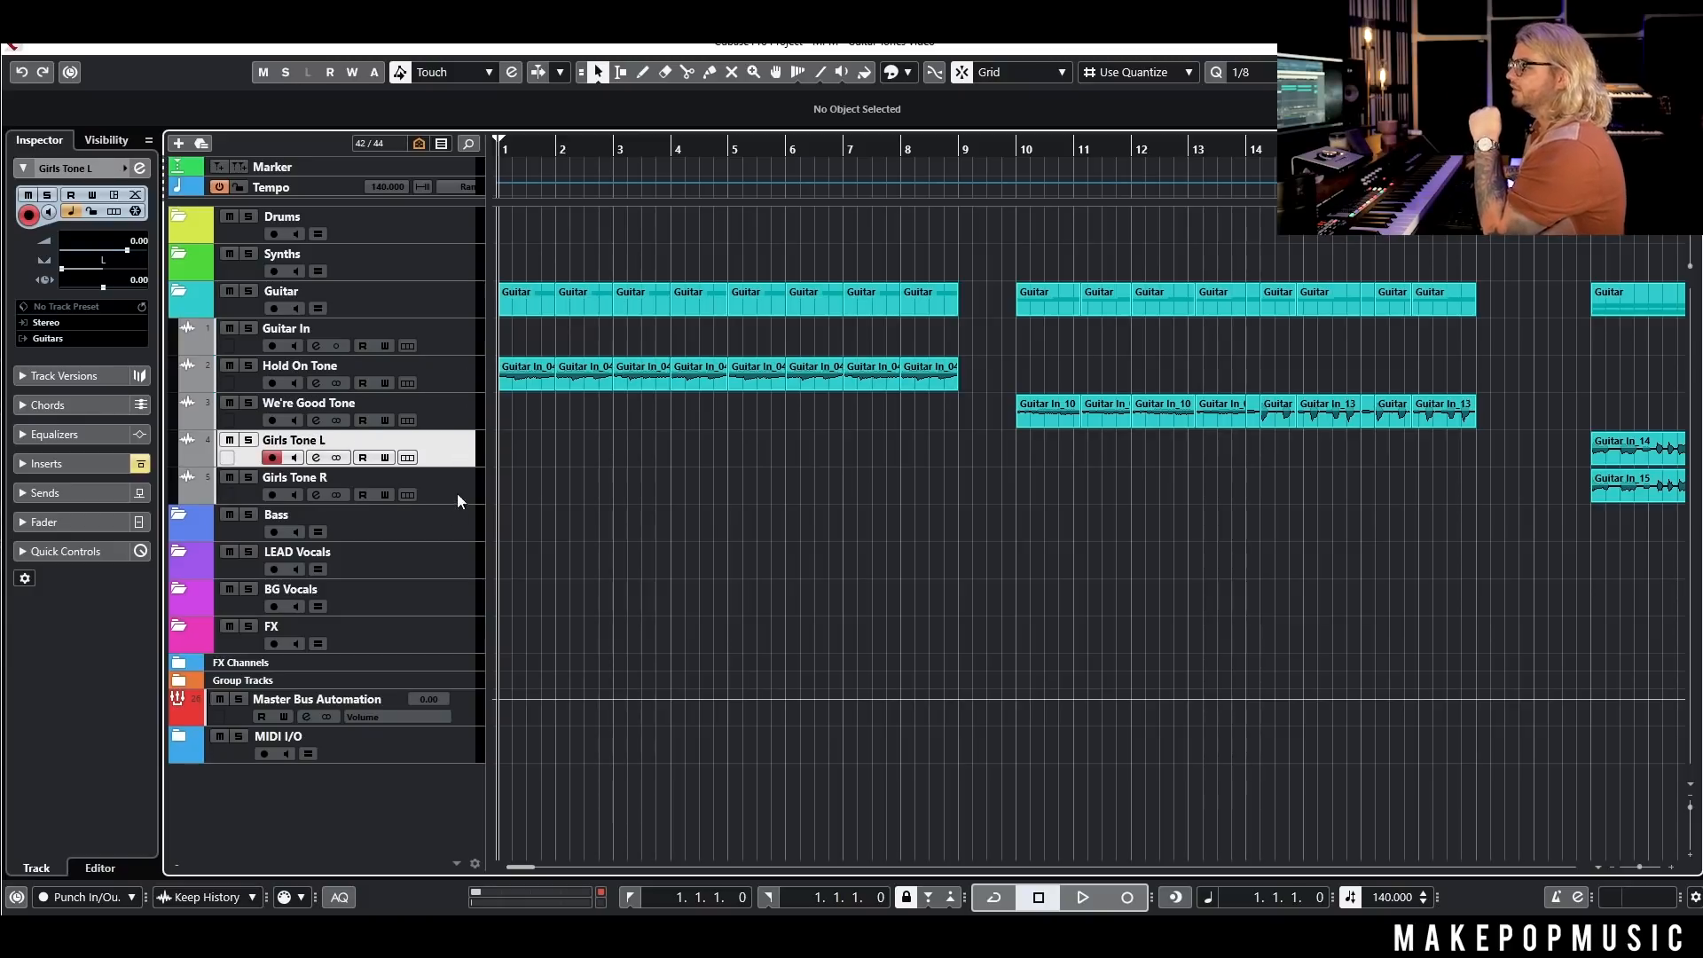
click(456, 493)
click(447, 450)
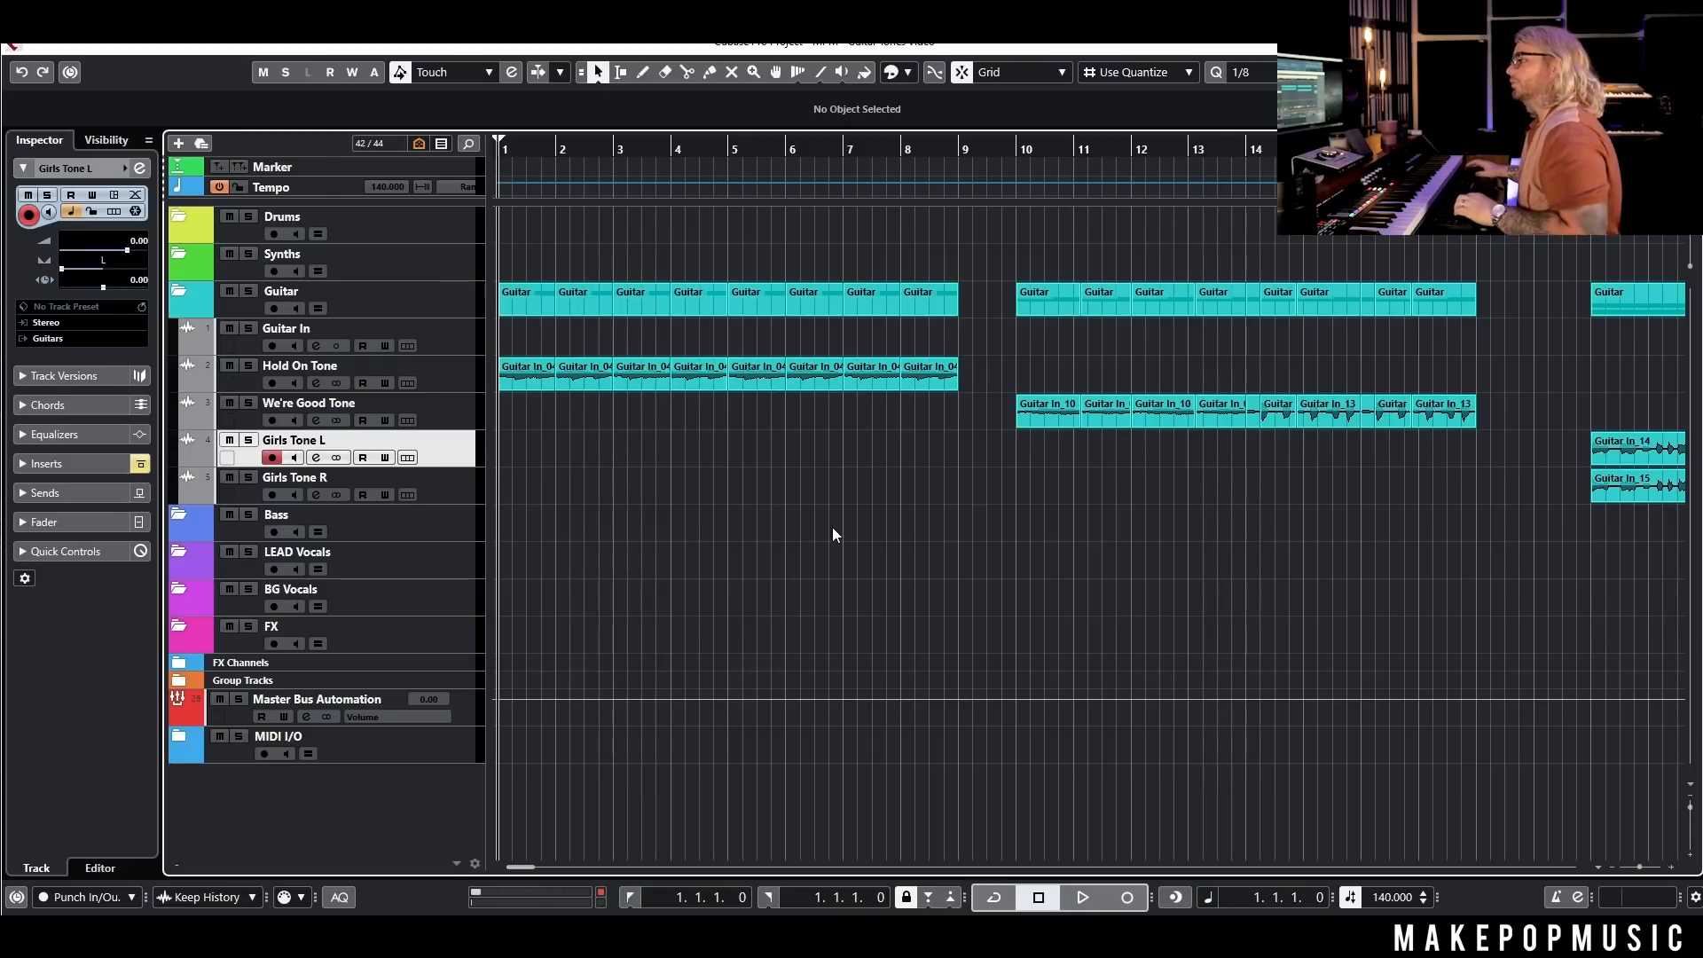
Step: Select the Hold On Tone track and play its dry guitar clips from bar 1
click(460, 386)
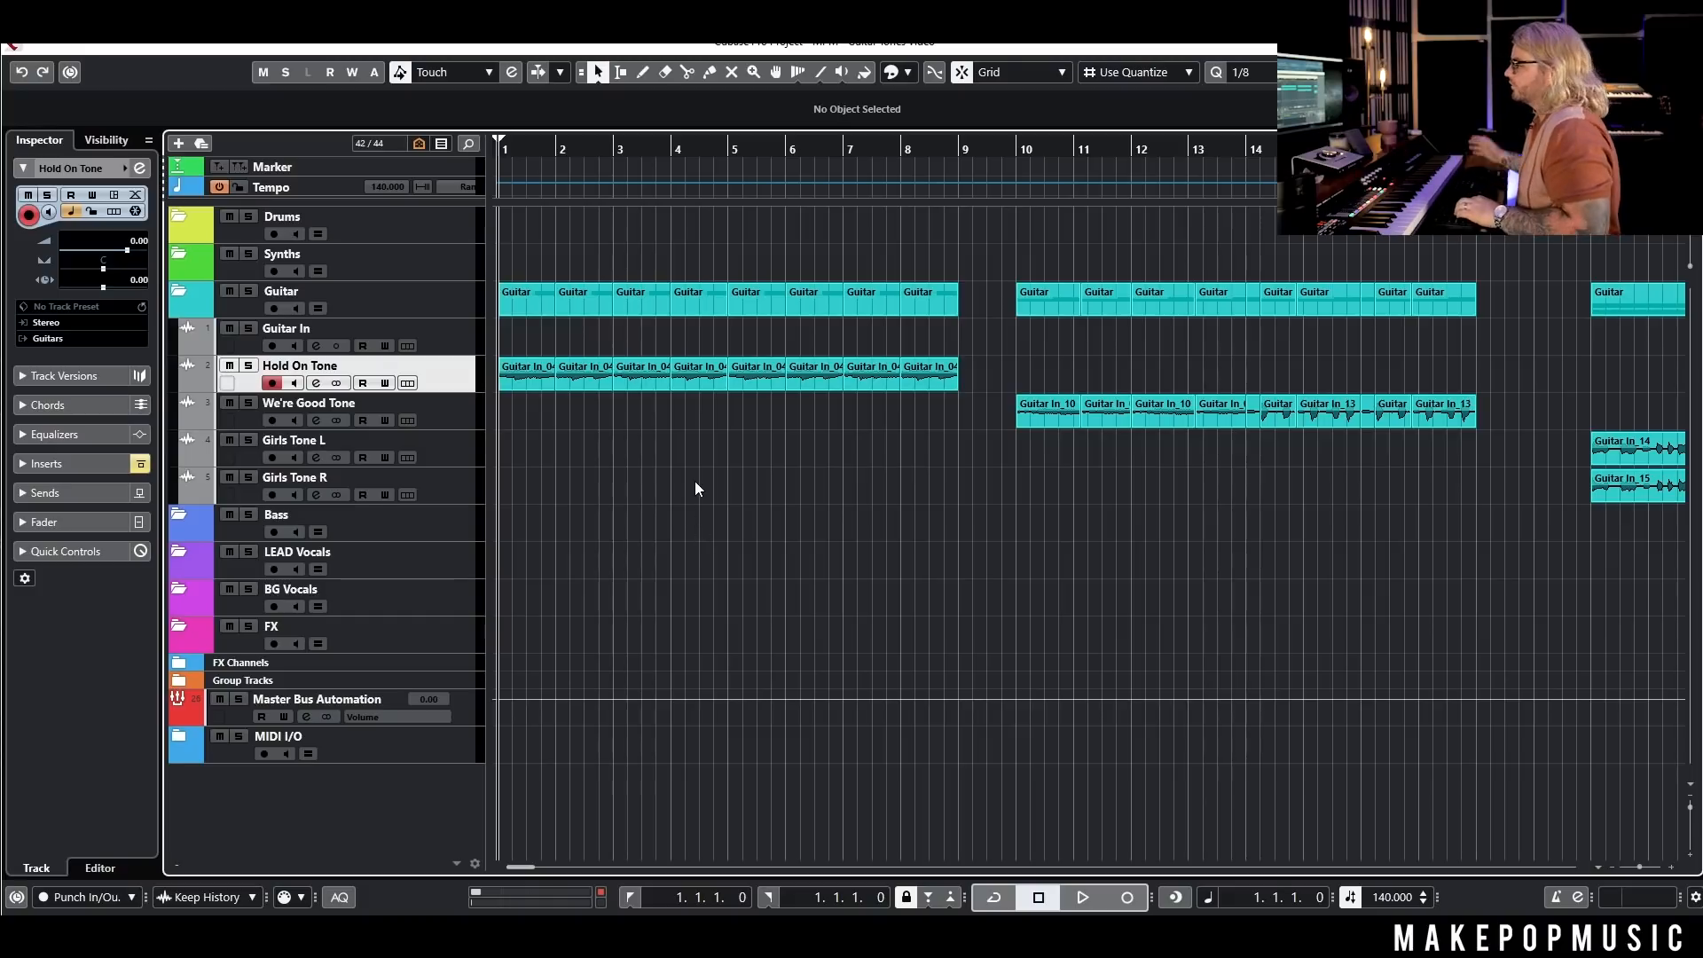
key(space)
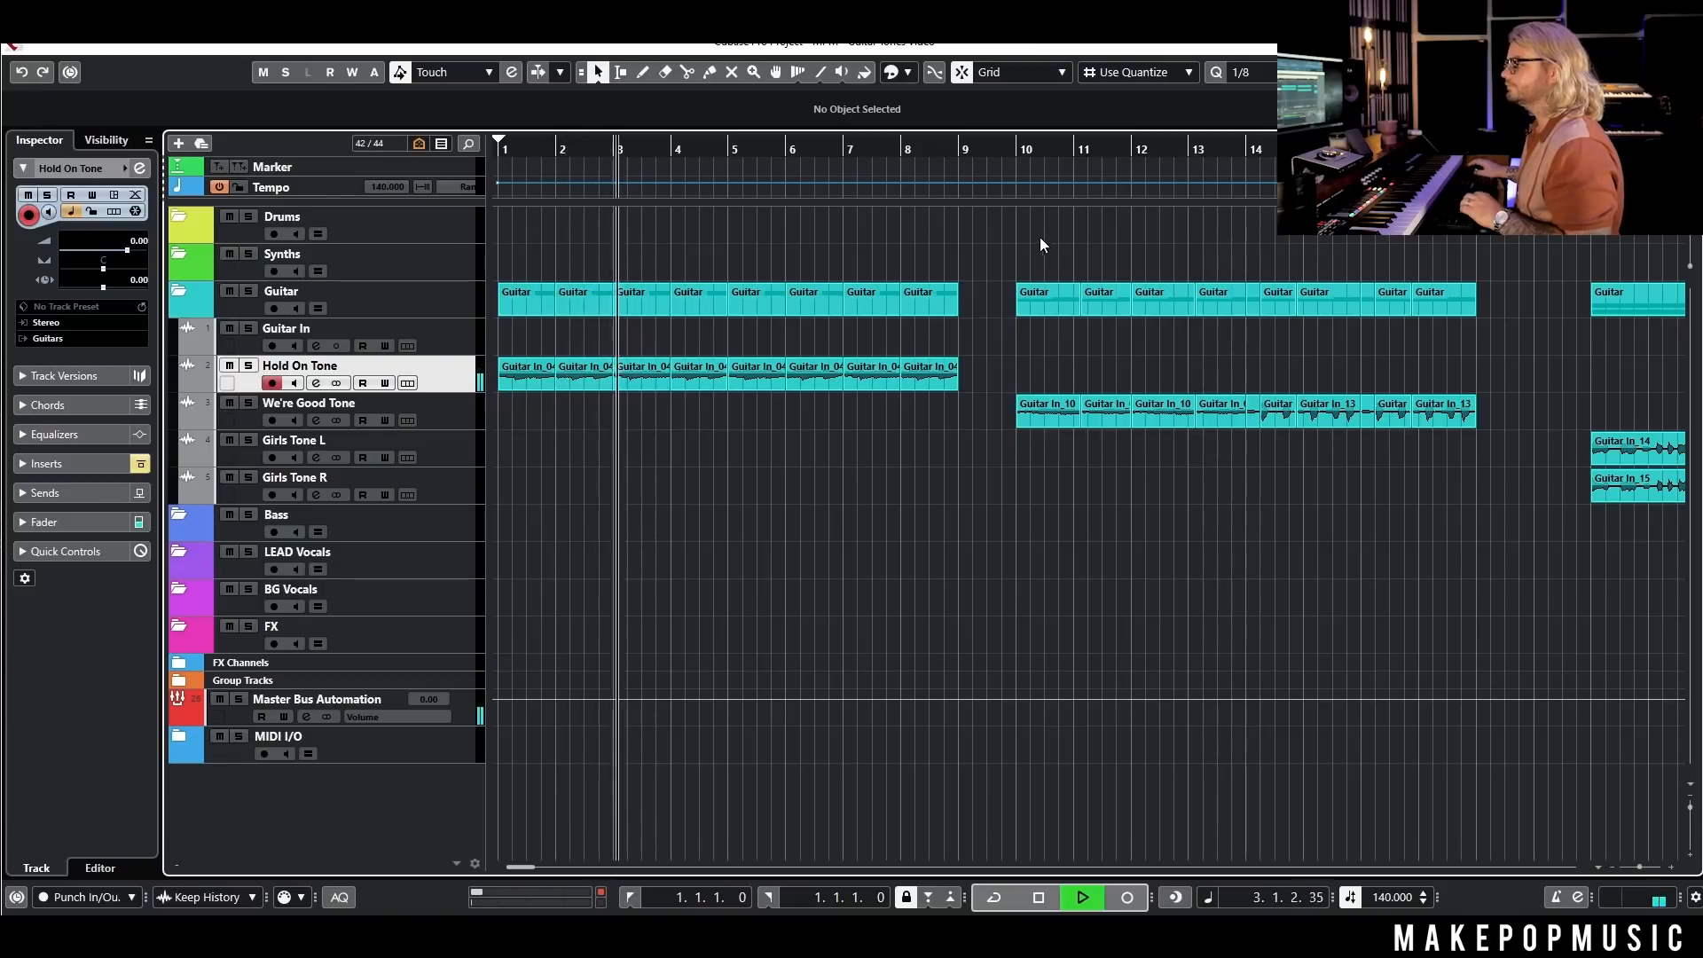
key(space)
Step: Play the dry We're Good Tone clips from bar 10, skipping ahead to around bar 14
click(1015, 153)
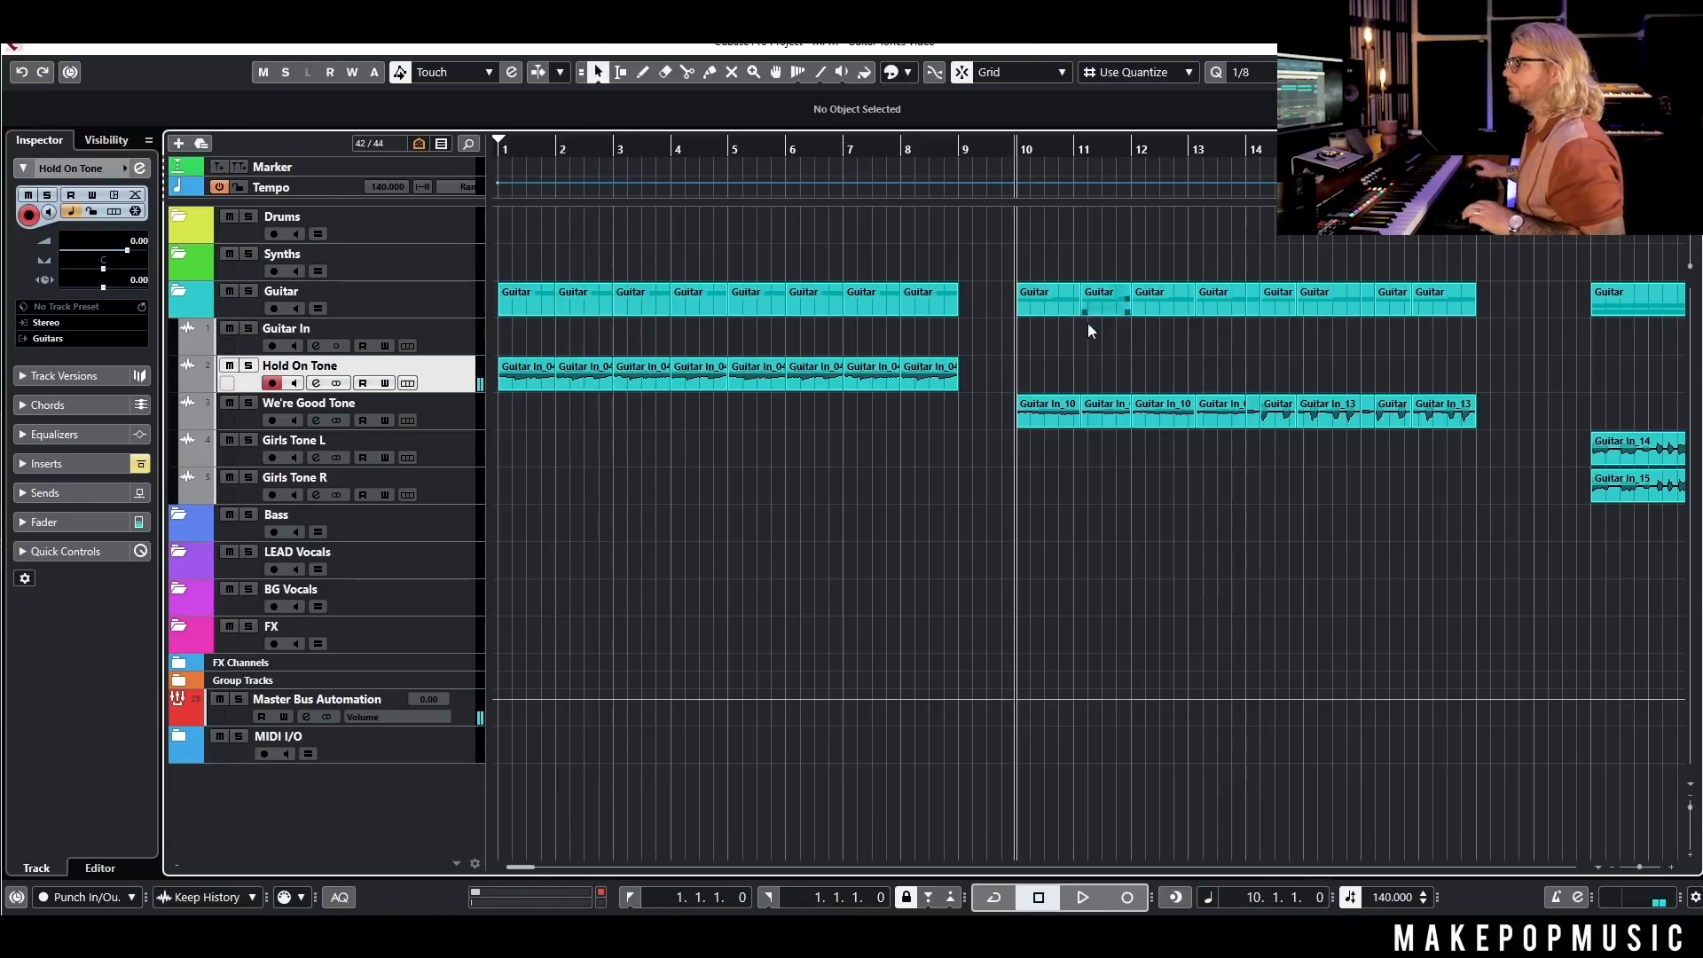
key(g)
key(space)
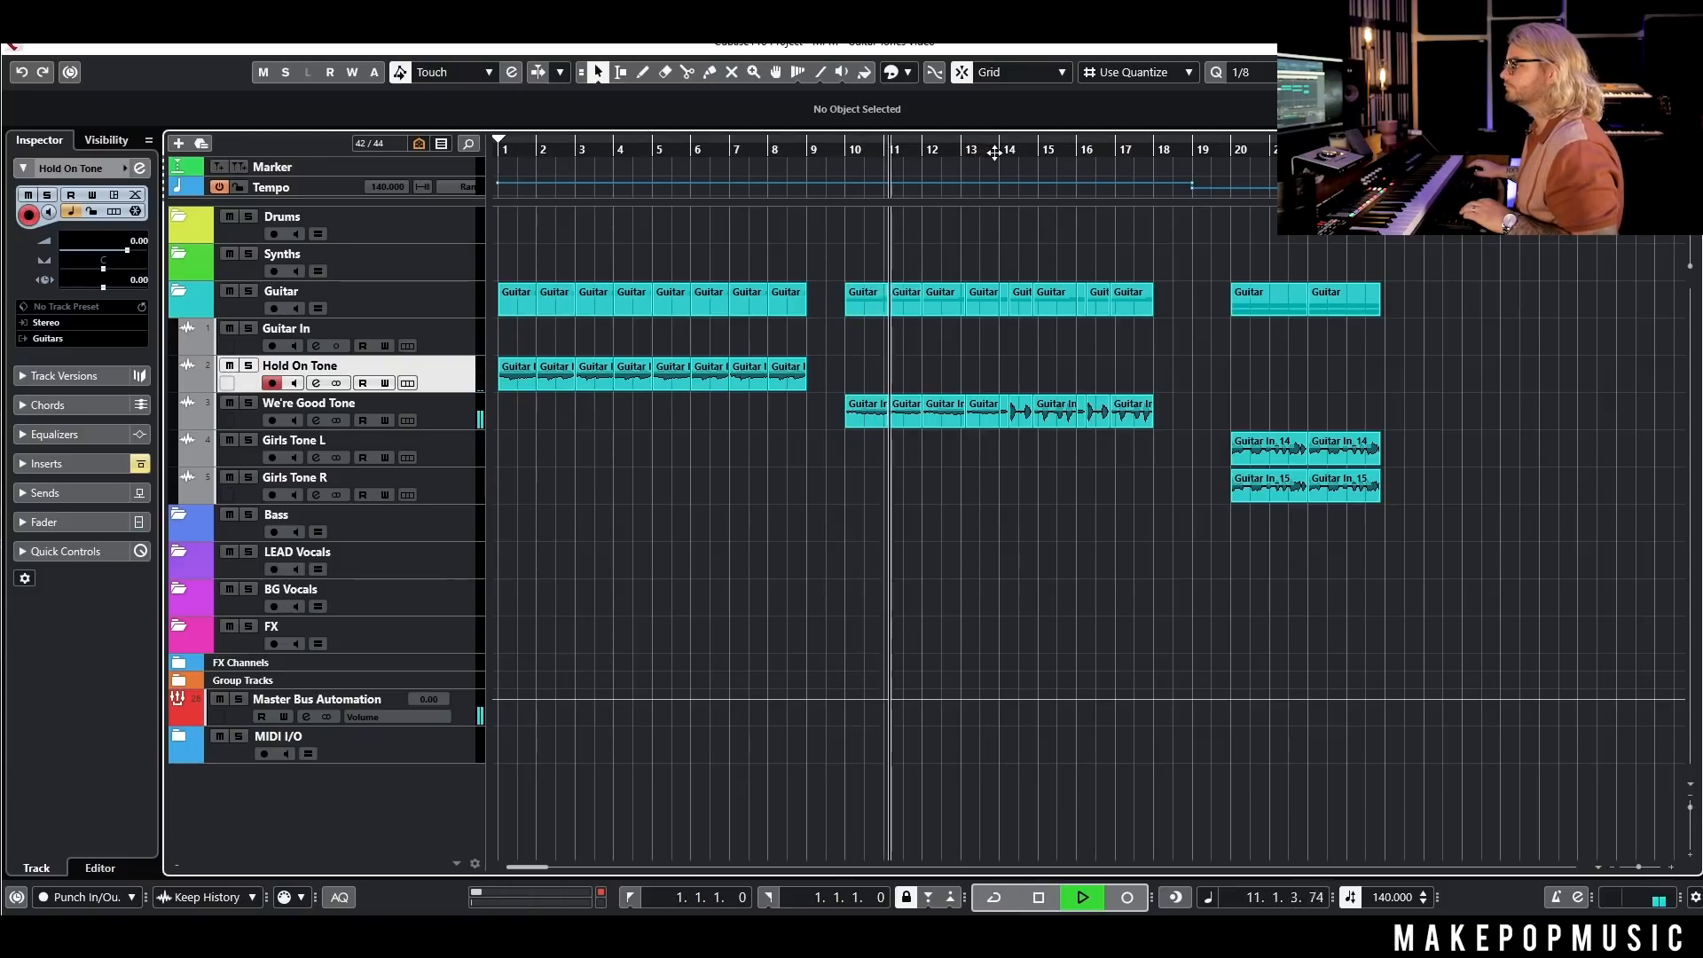
click(995, 153)
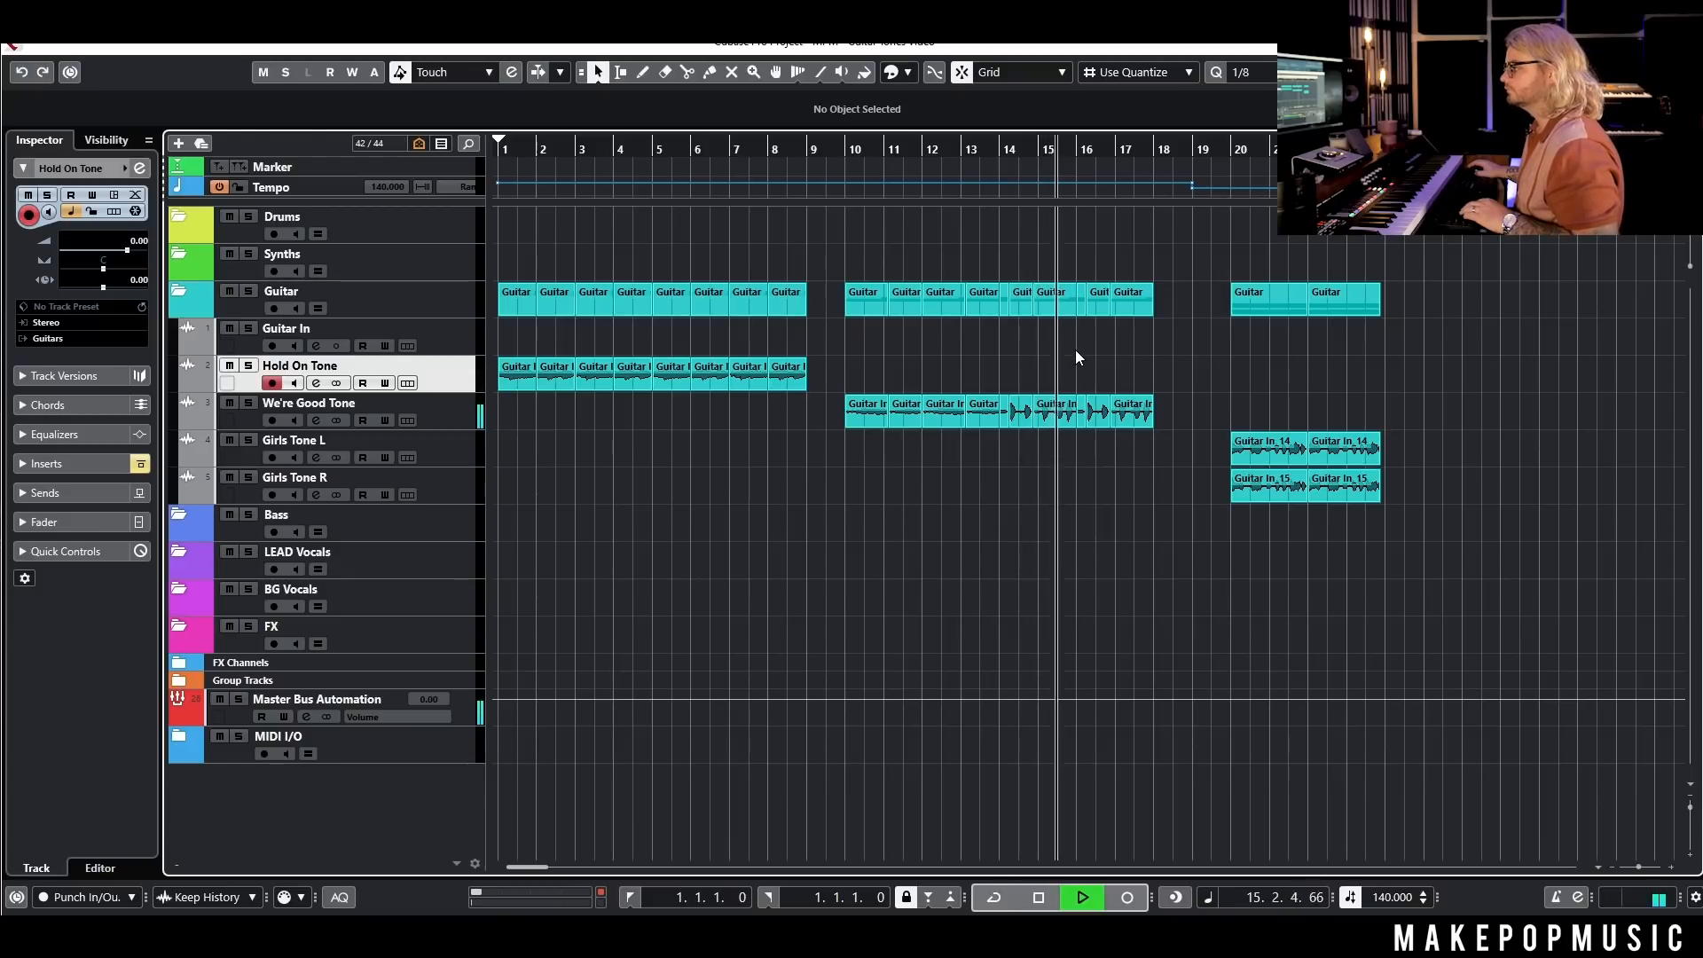
key(space)
Step: Play the dry Girls Tone L and R clips from bar 20
click(1235, 146)
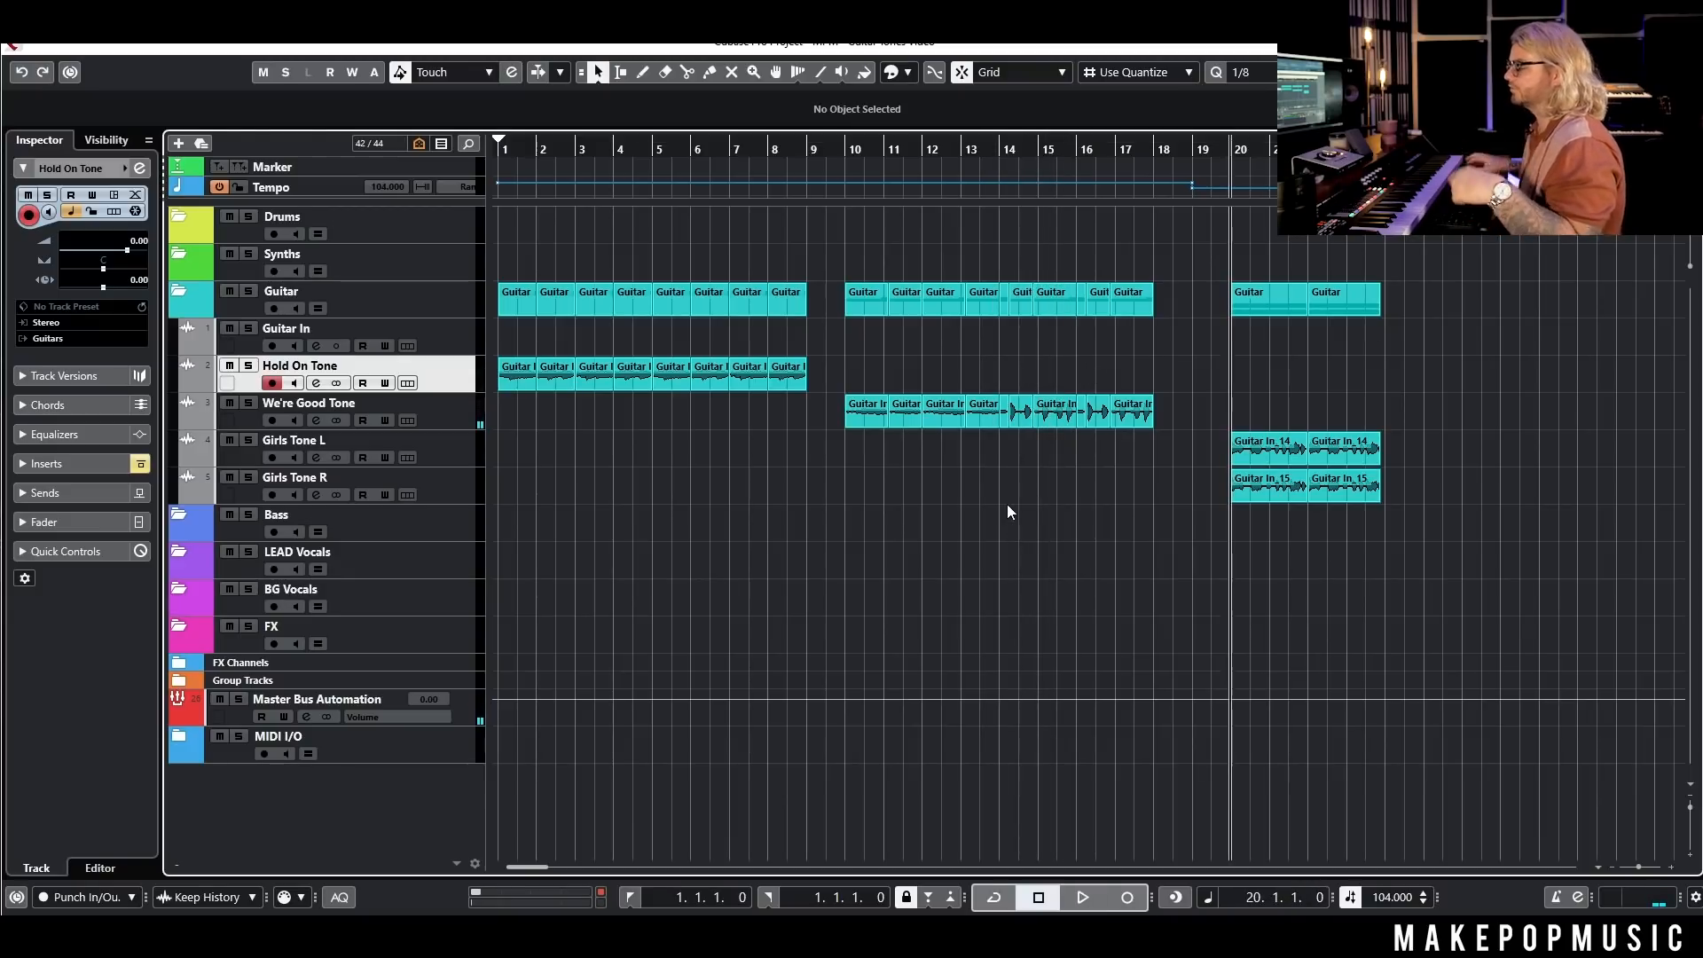
key(space)
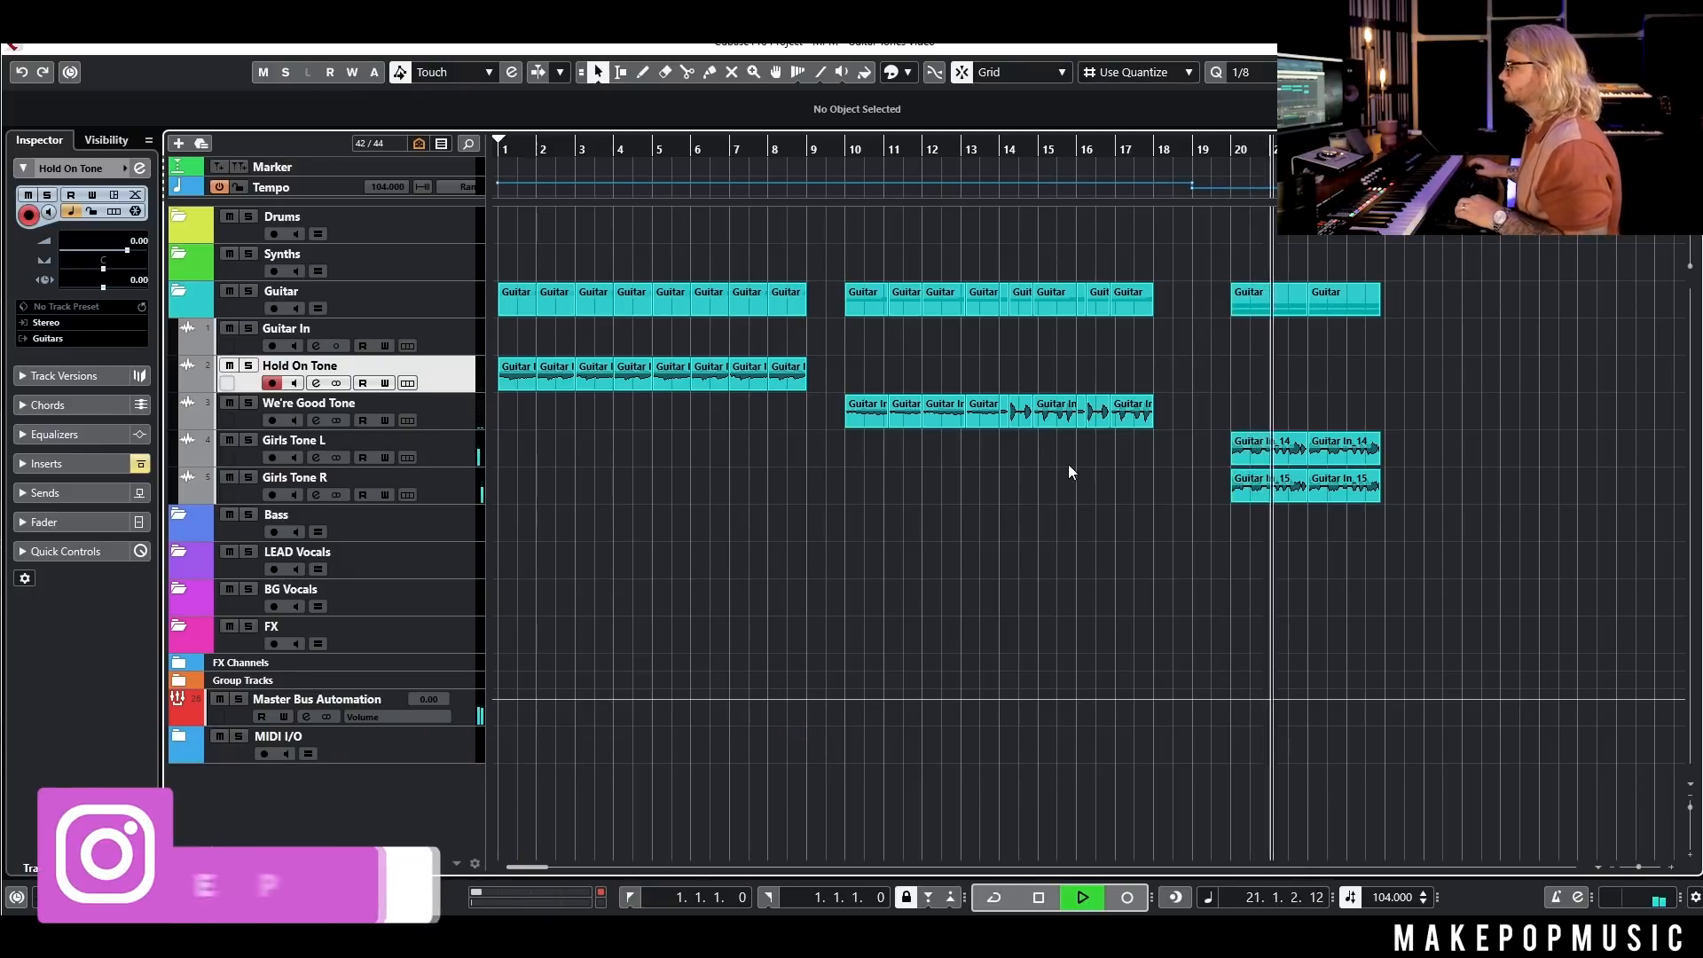
key(space)
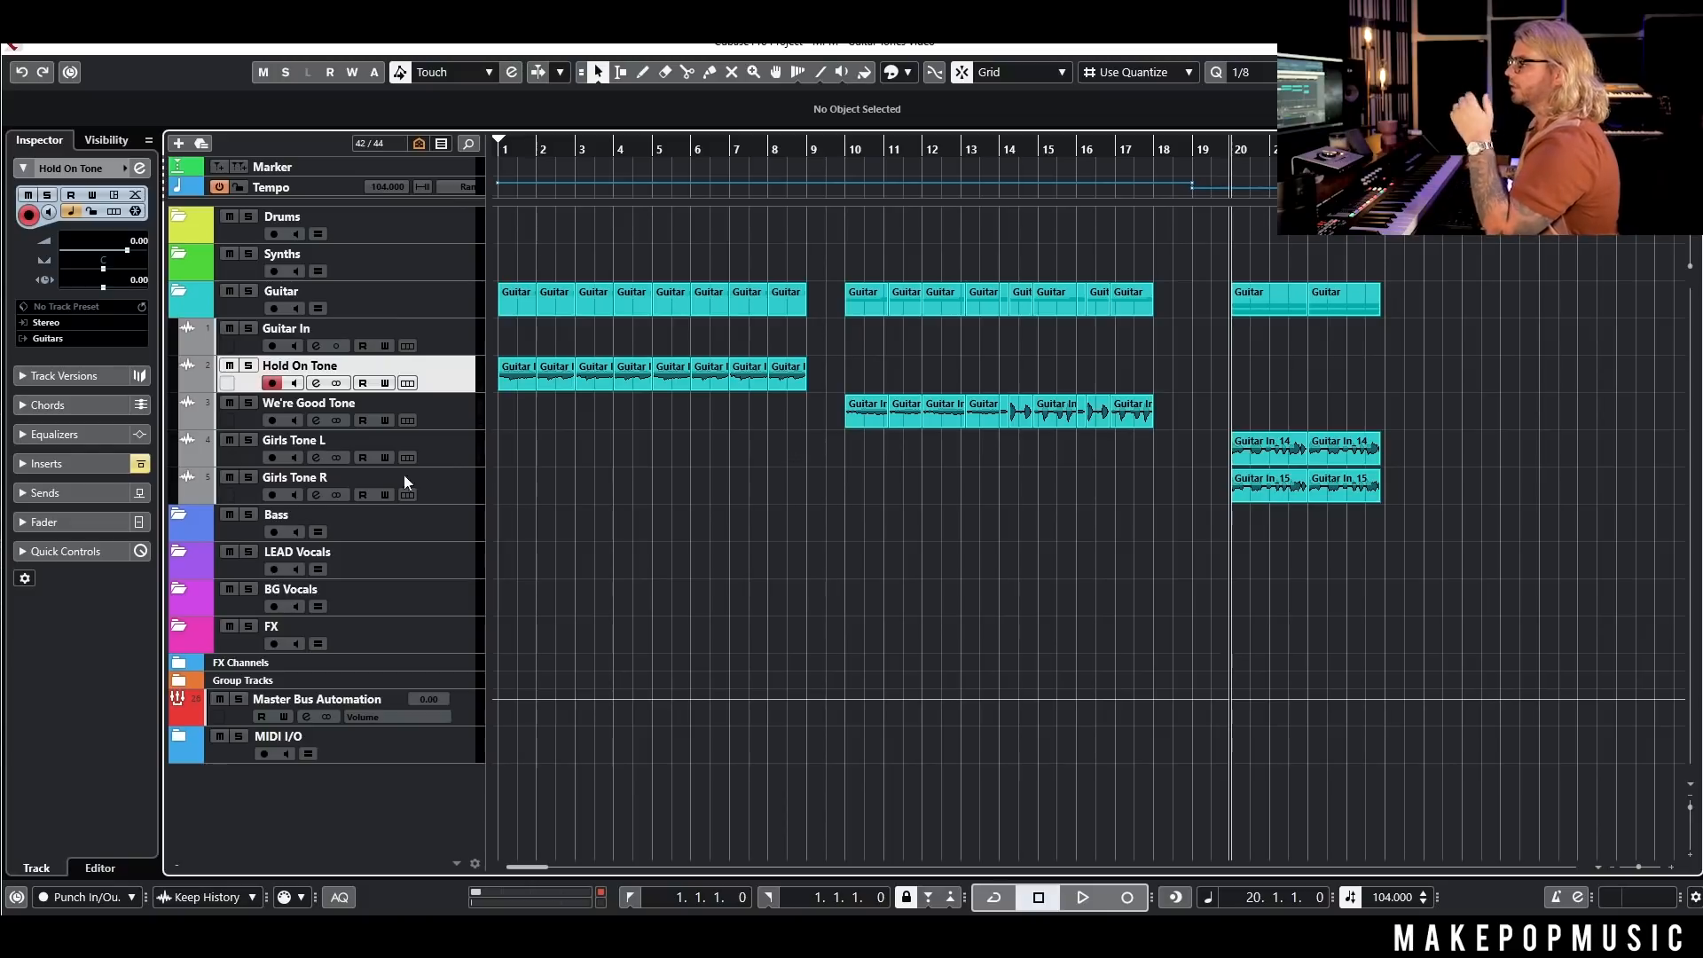
Step: Insert Guitar Rig 5 in the first insert slot of the Hold On Tone channel and show its component categories
click(317, 383)
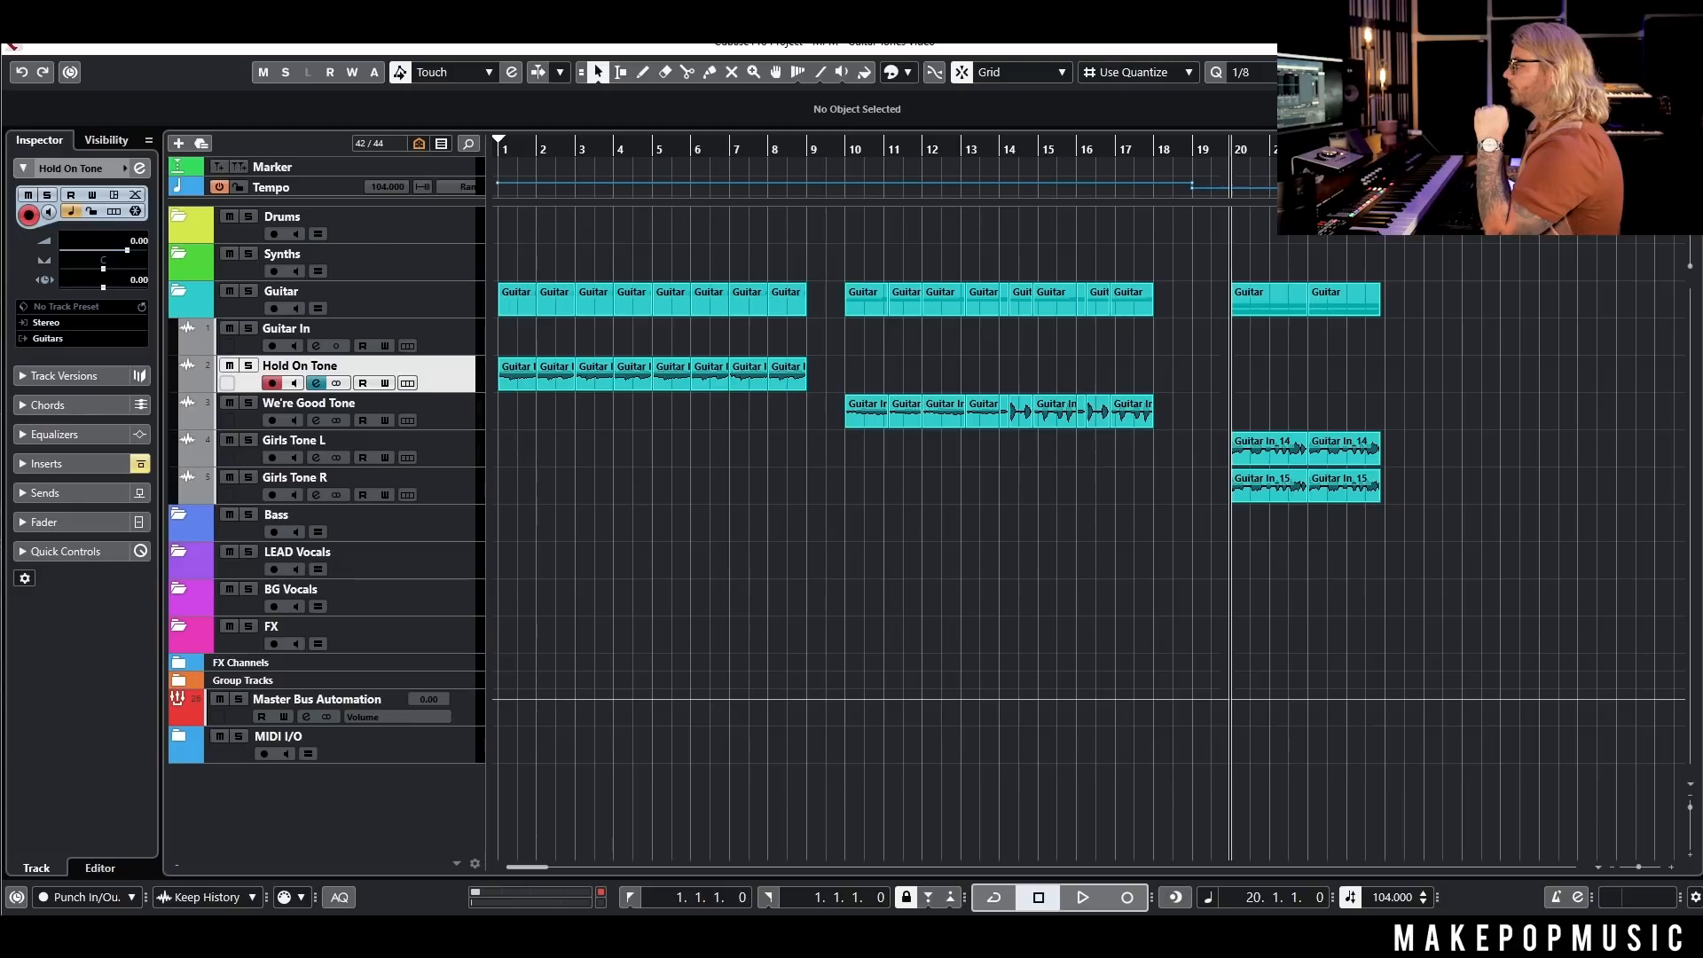
click(577, 367)
text(guitar rig)
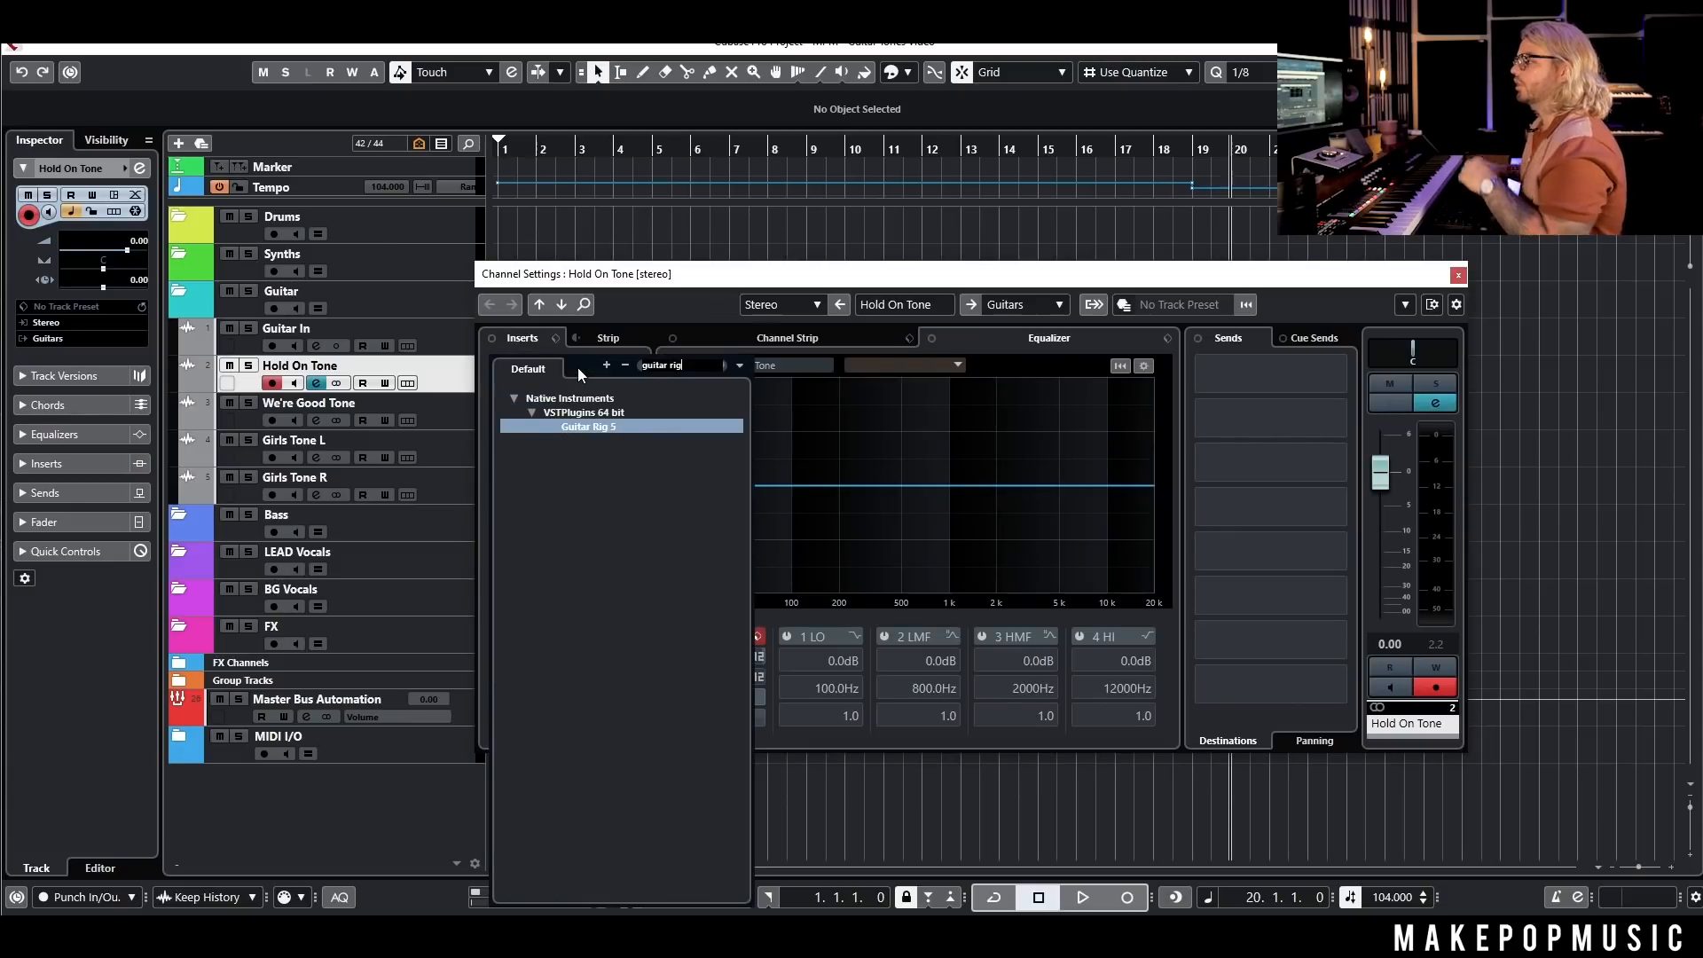
click(585, 427)
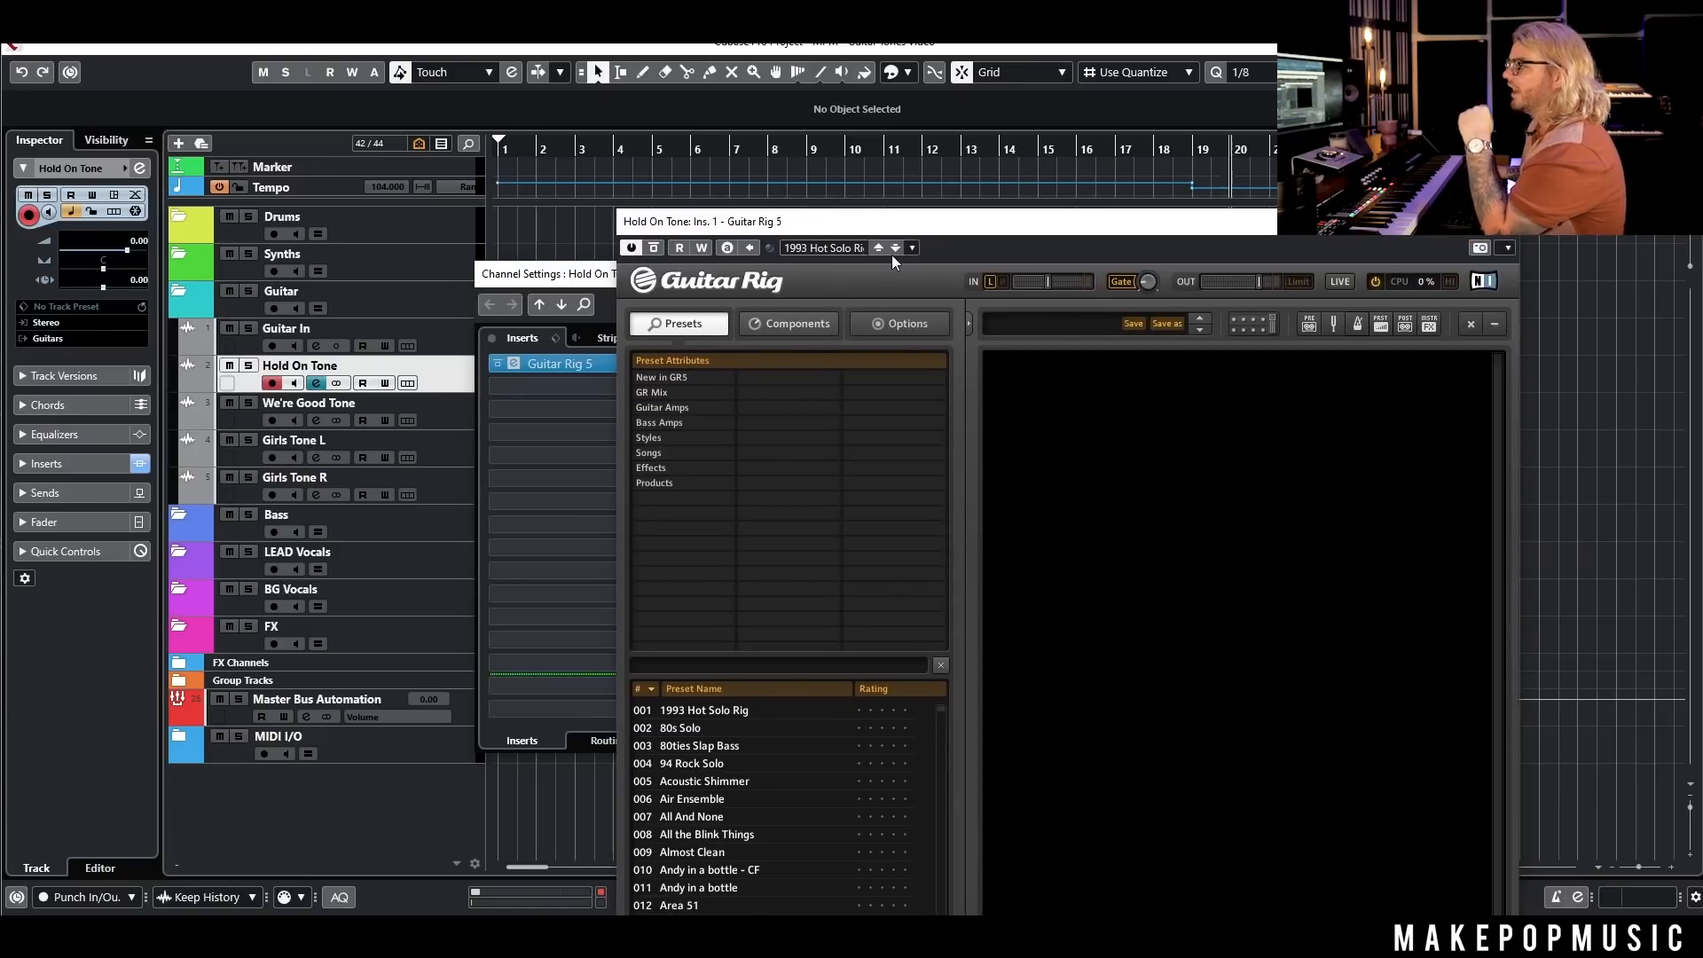
drag(892, 224, 784, 93)
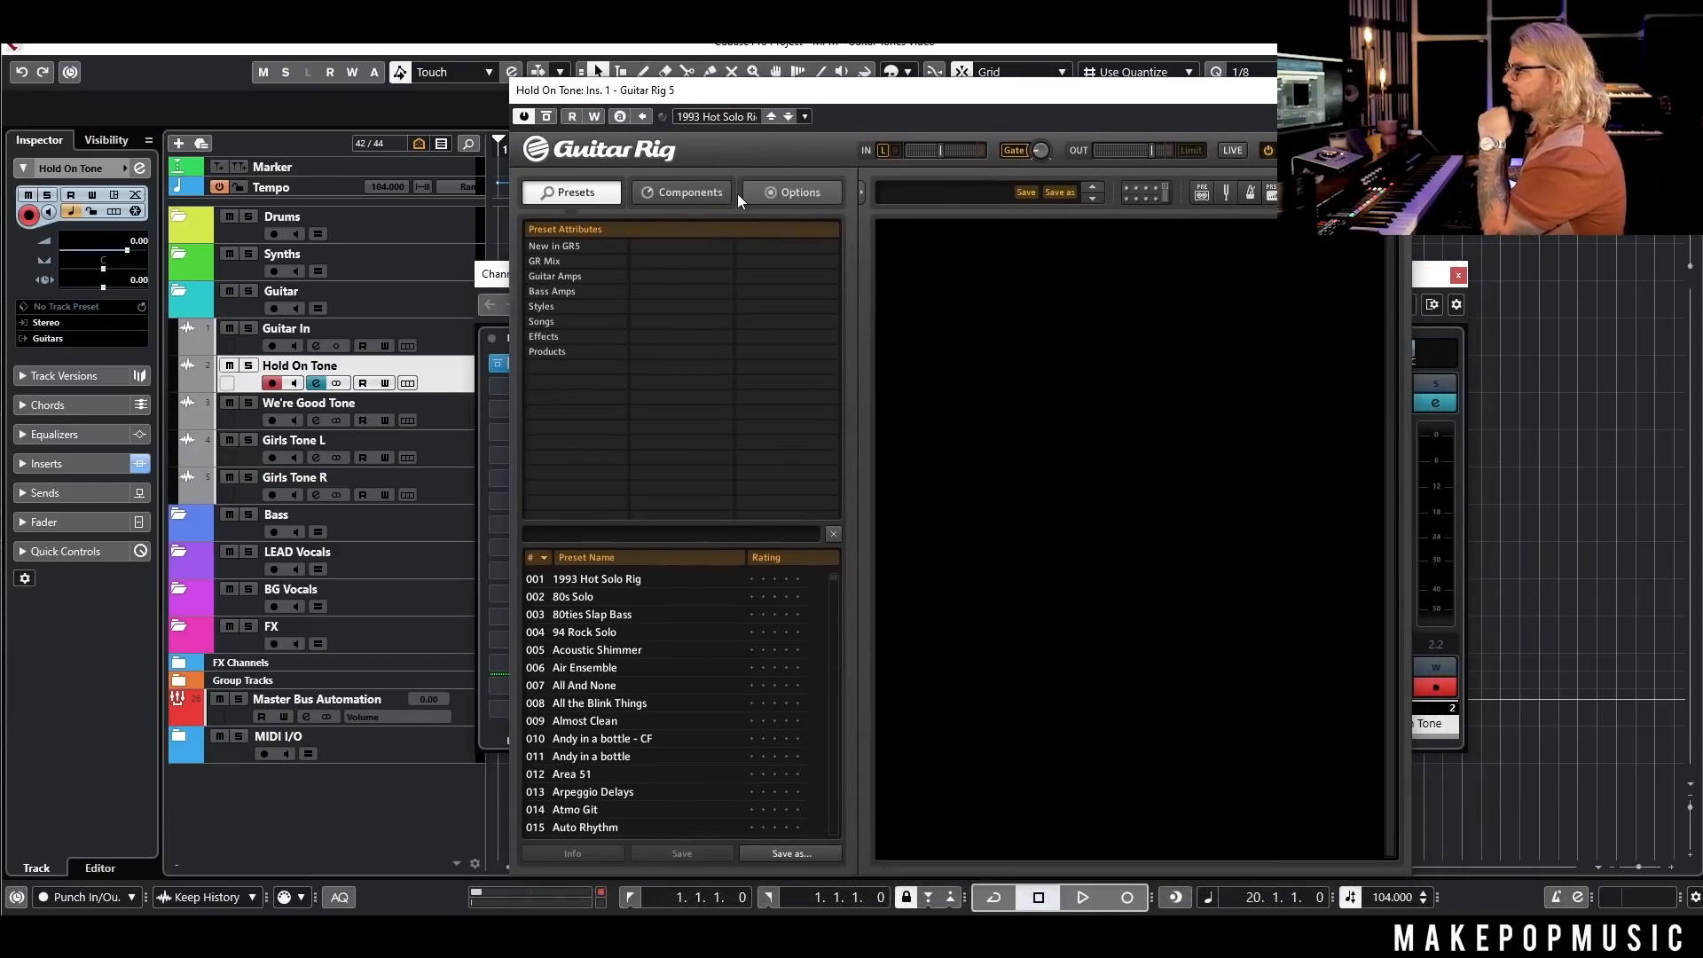
click(677, 193)
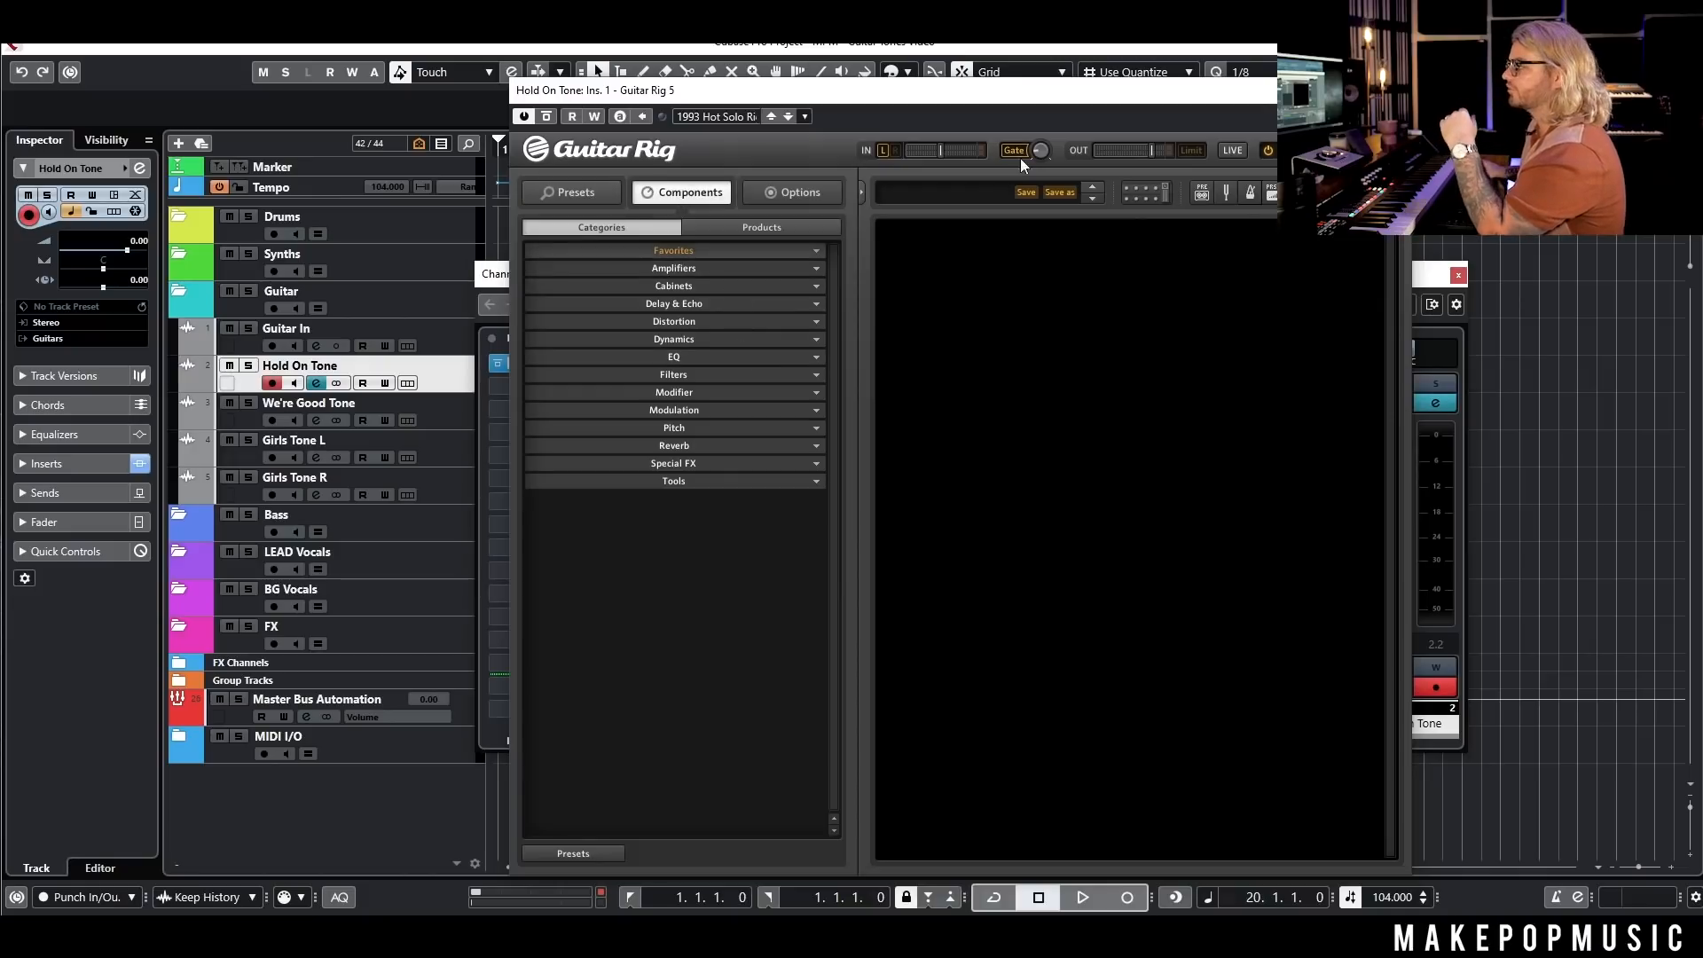
Step: Set the locator range from bar 1 to bar 9 around the Hold On Tone clips, keeping the Guitar Rig window accessible
drag(1273, 109, 1249, 424)
drag(498, 144, 768, 147)
drag(872, 289, 927, 638)
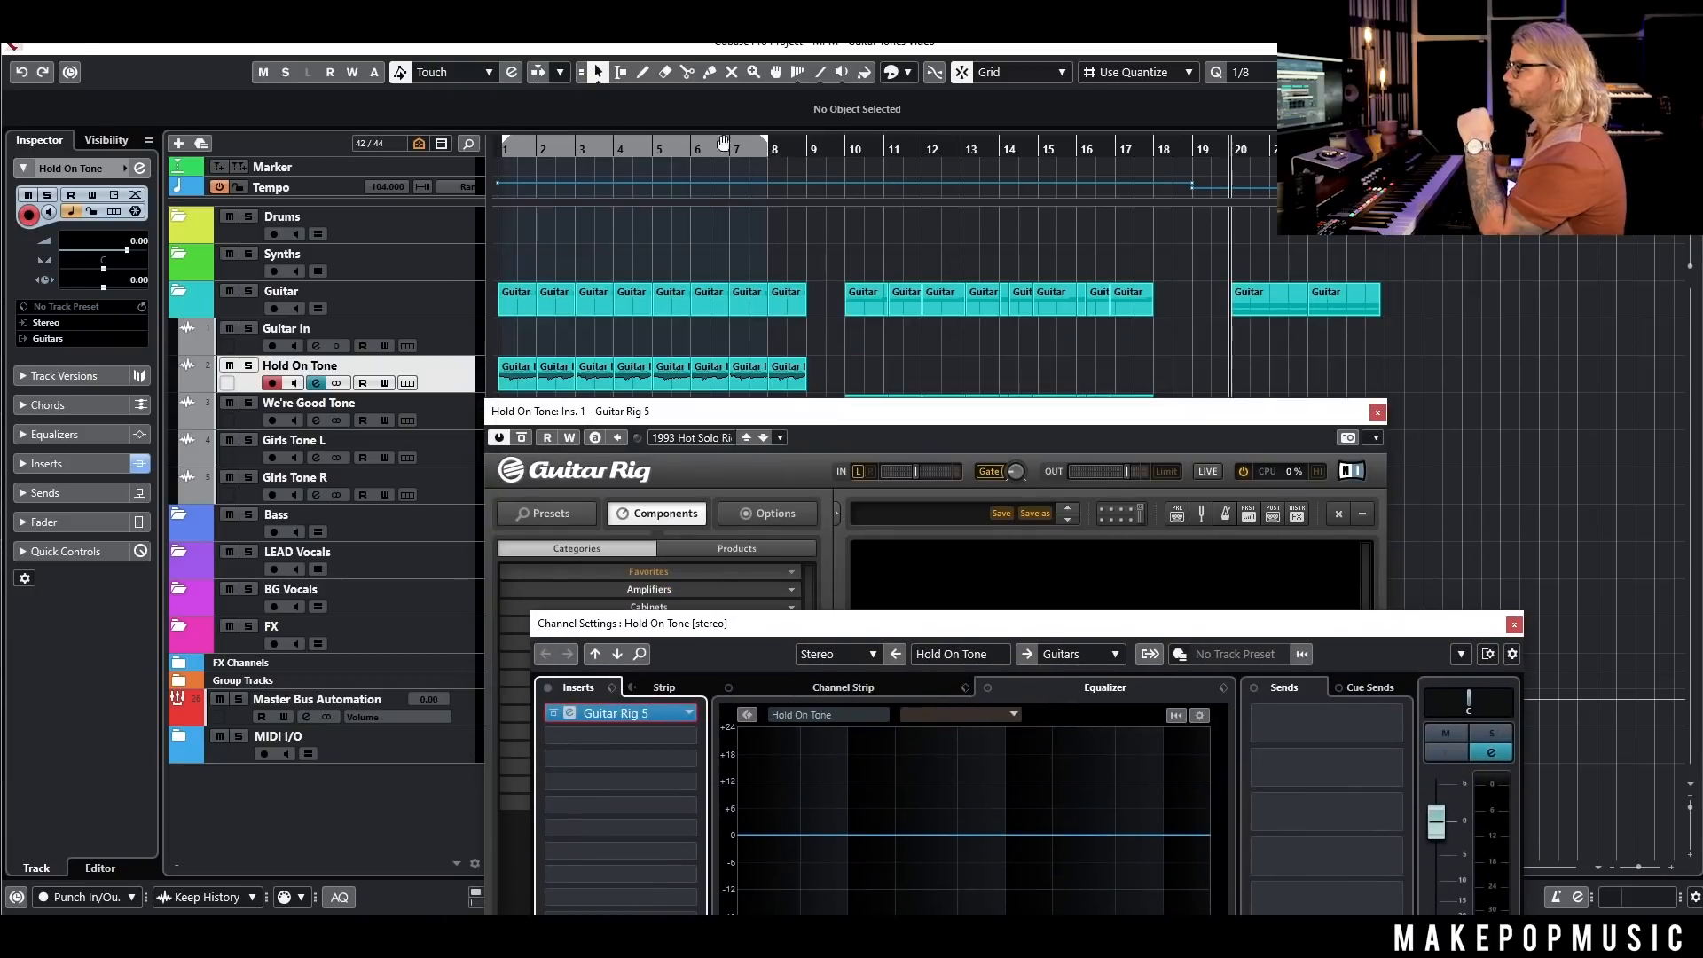
drag(768, 147, 804, 146)
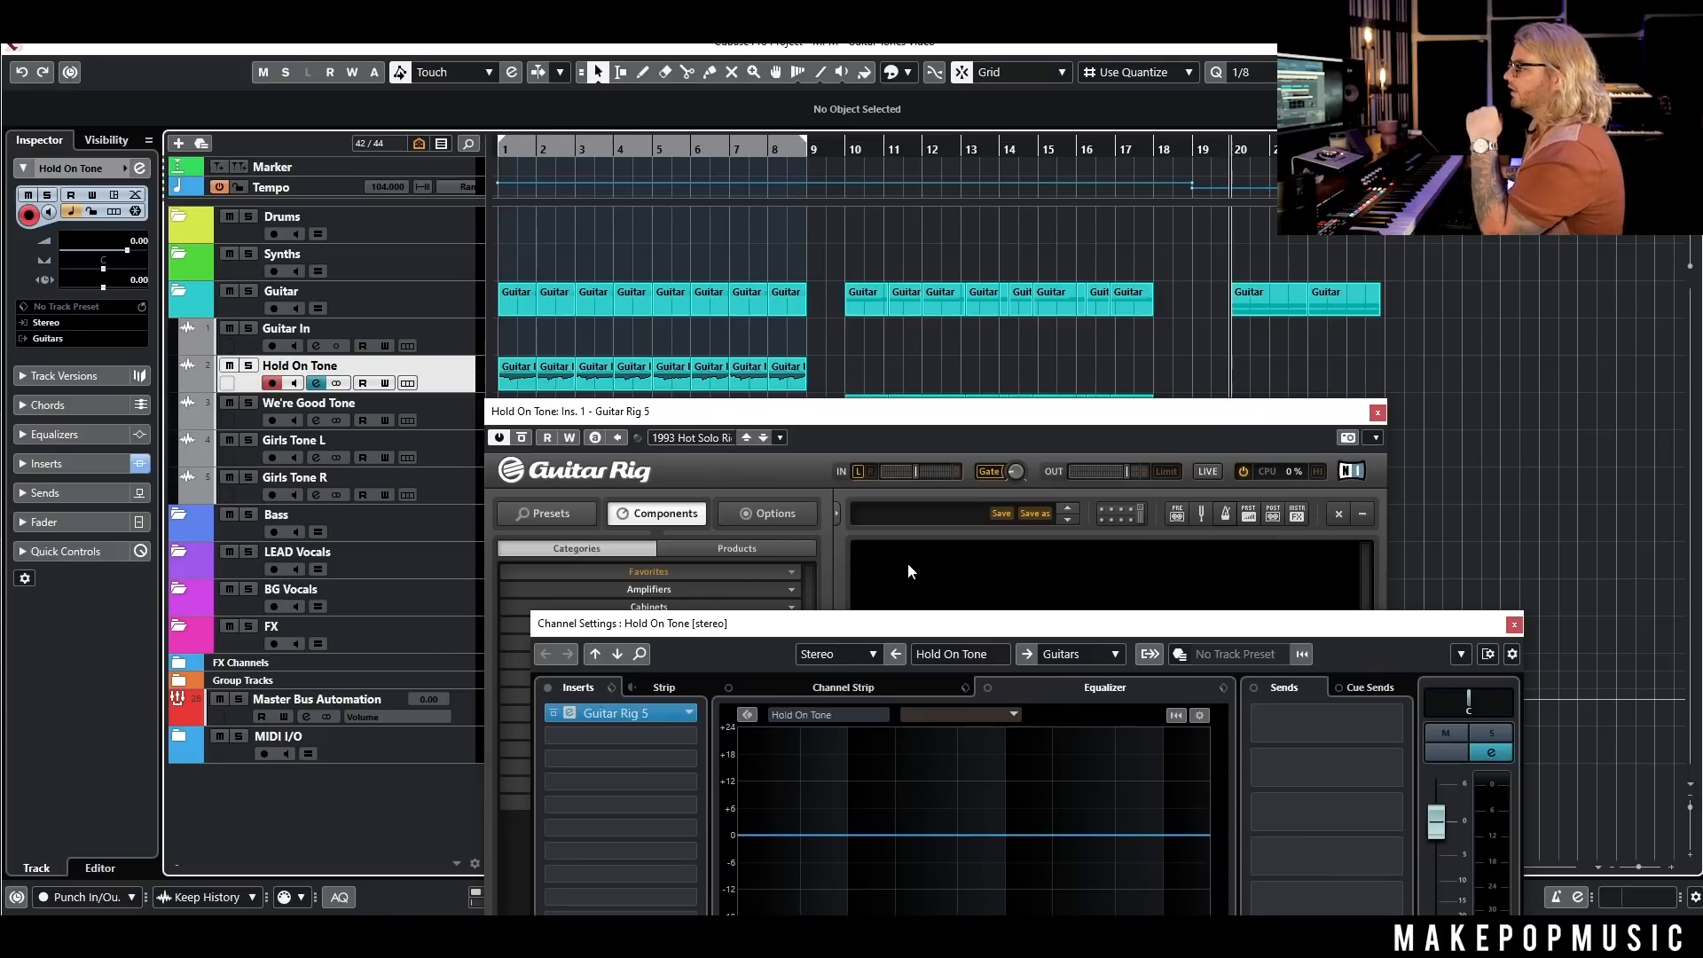
drag(1295, 412, 1330, 186)
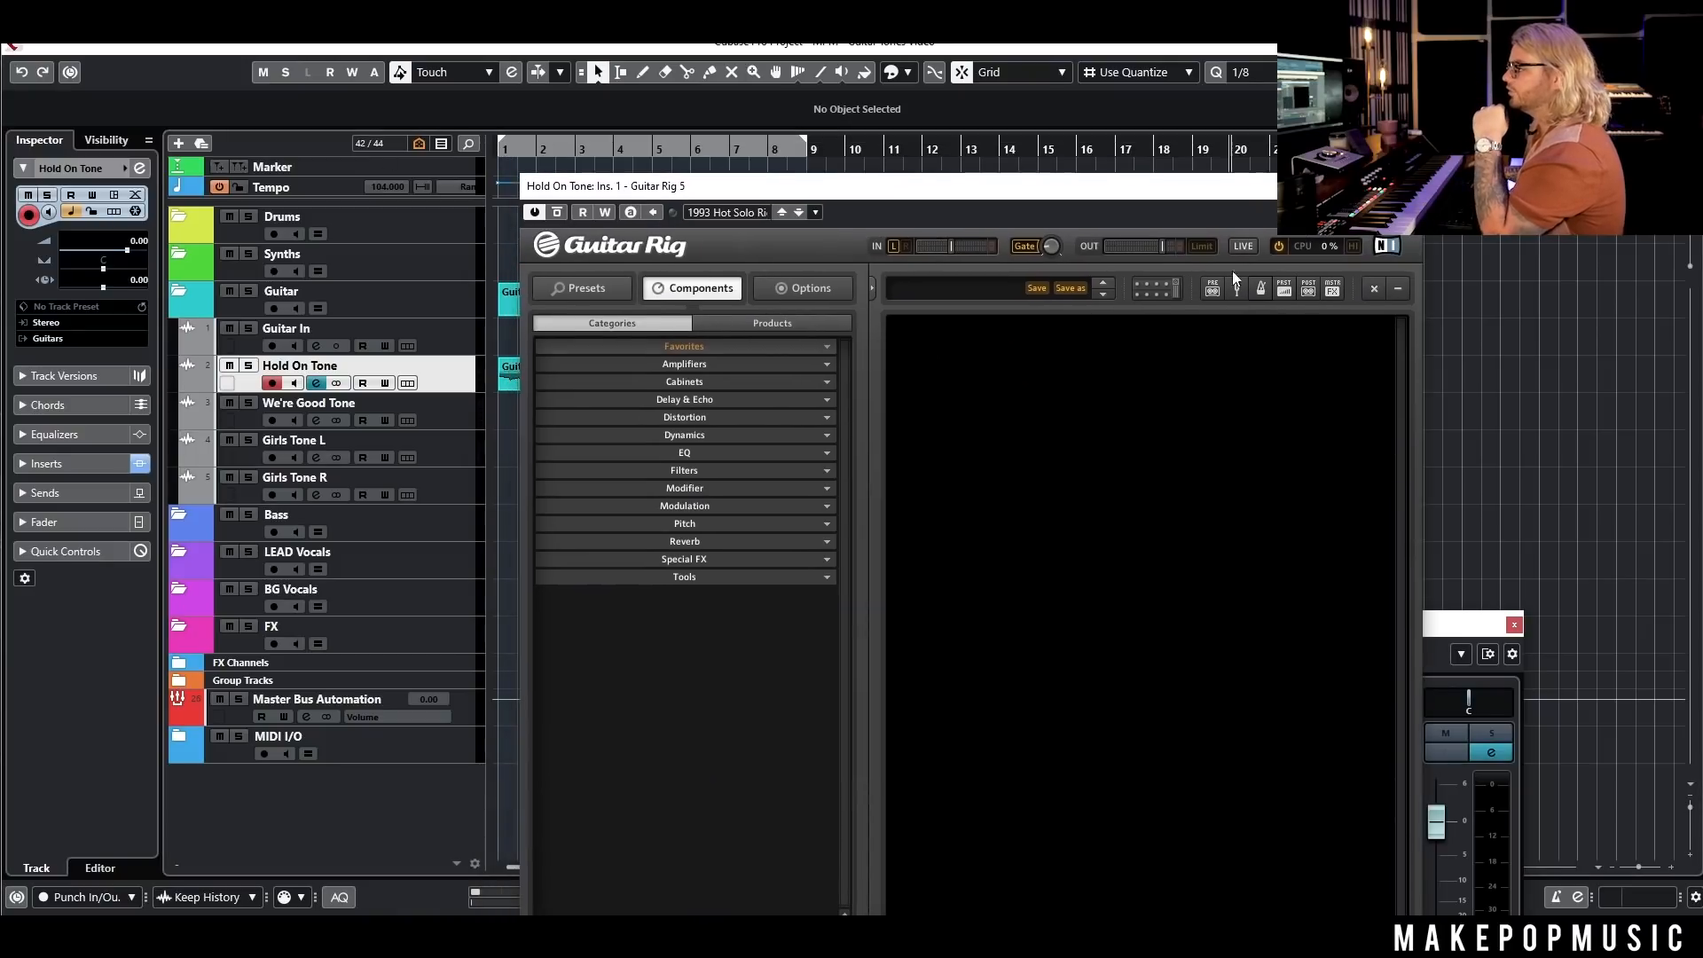
Step: Add the Fast Comp from the Dynamics components to the empty rack and play the guitar through it
click(700, 438)
drag(631, 476, 1125, 326)
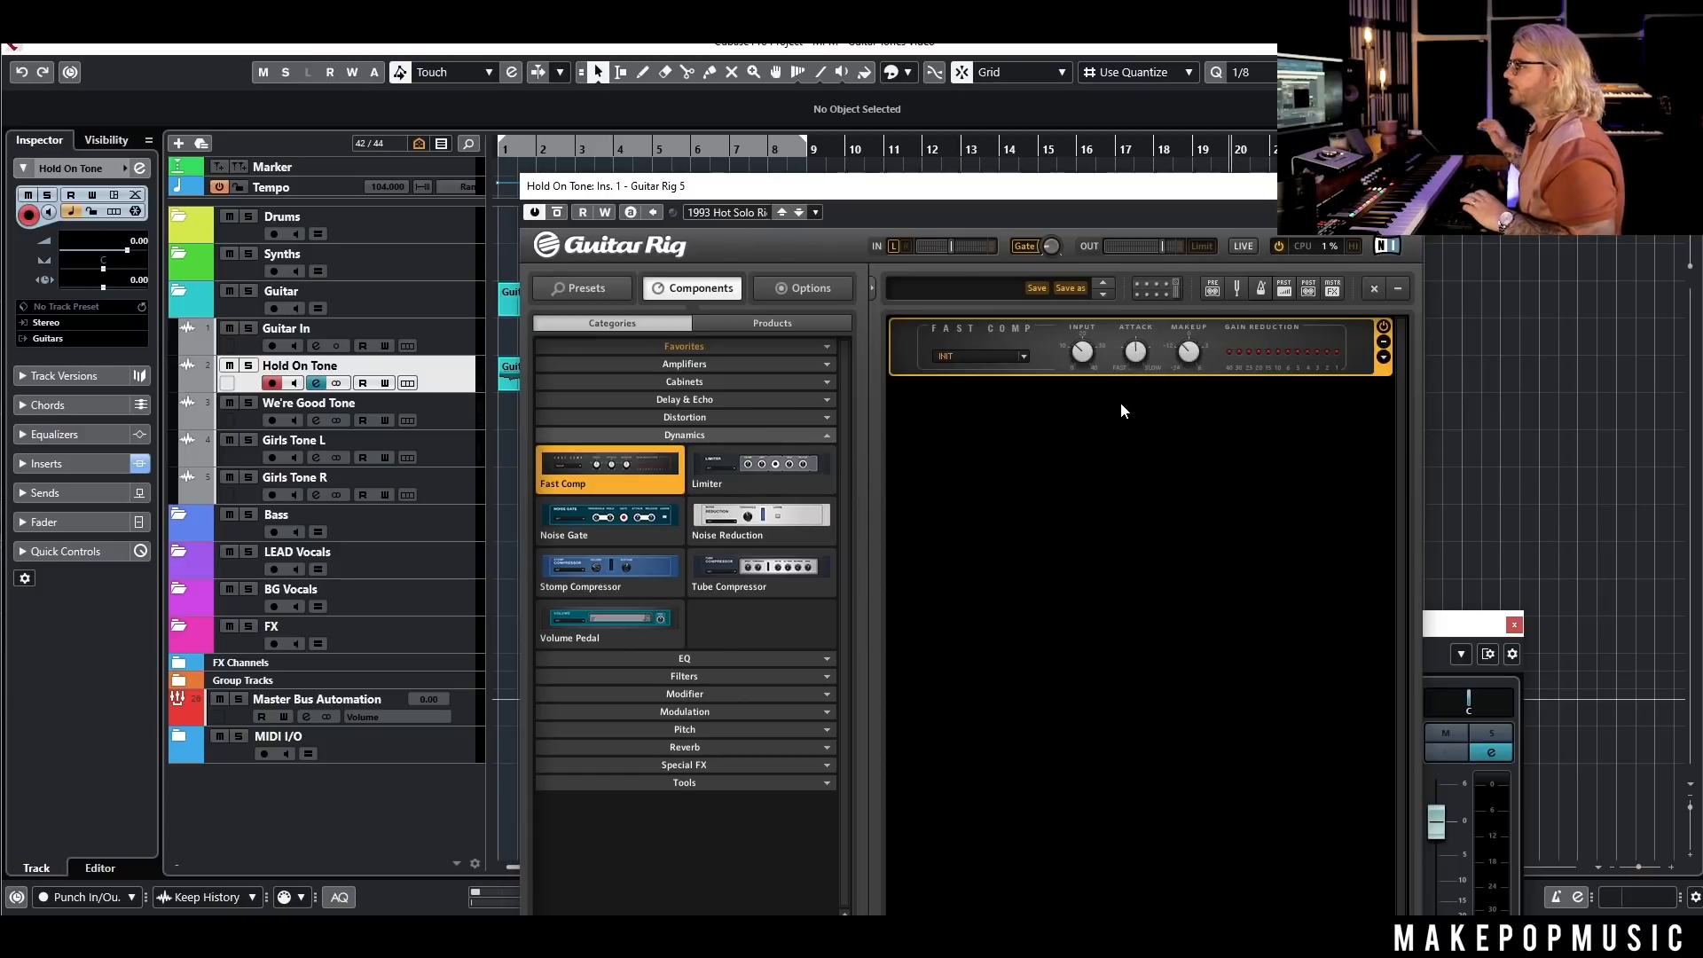
key(space)
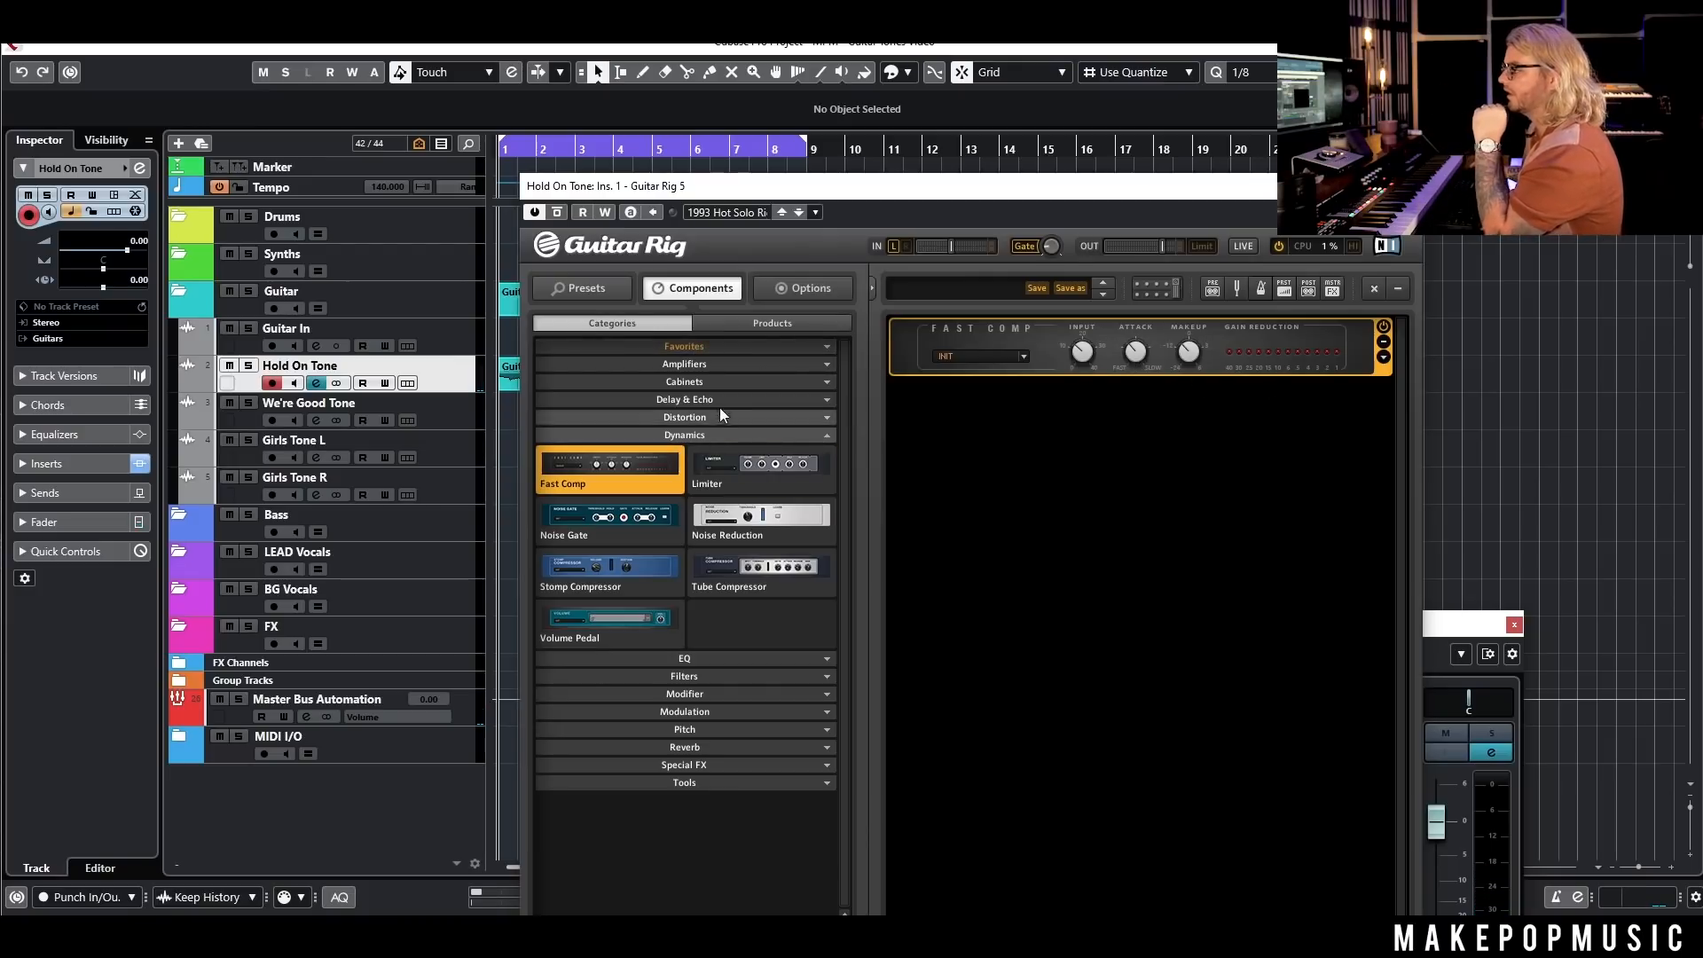
Step: Add the Jazz Amp with its matched cabinet below the Fast Comp and audition the guitar loop
click(727, 435)
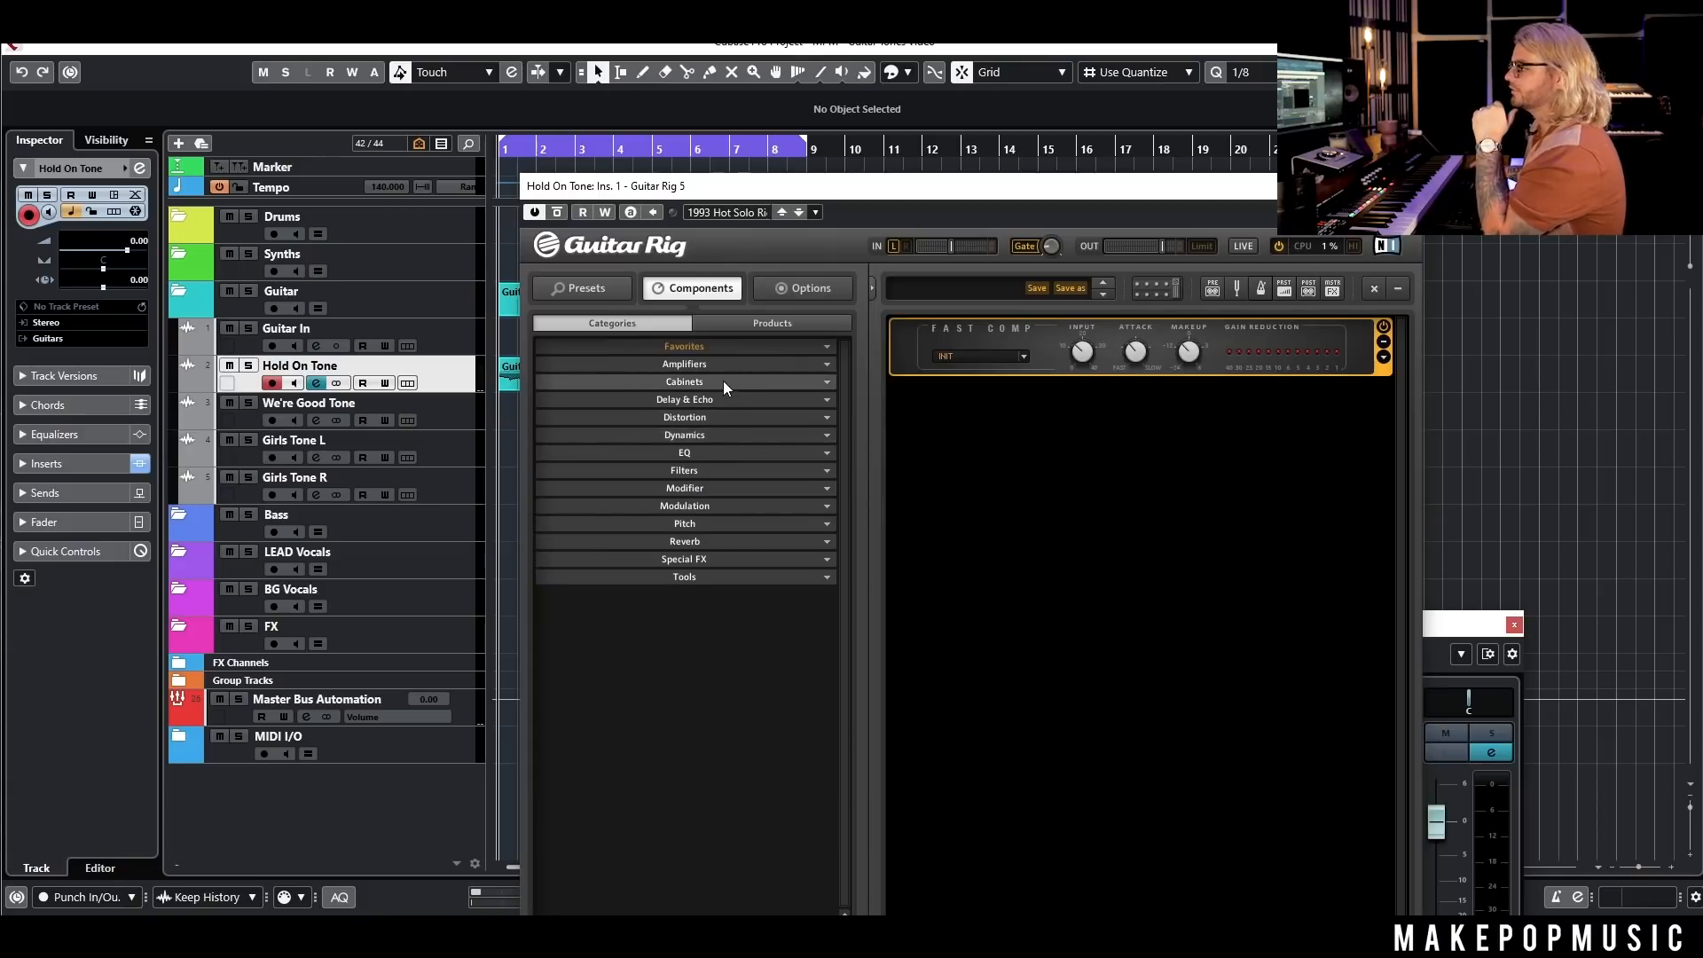
click(722, 364)
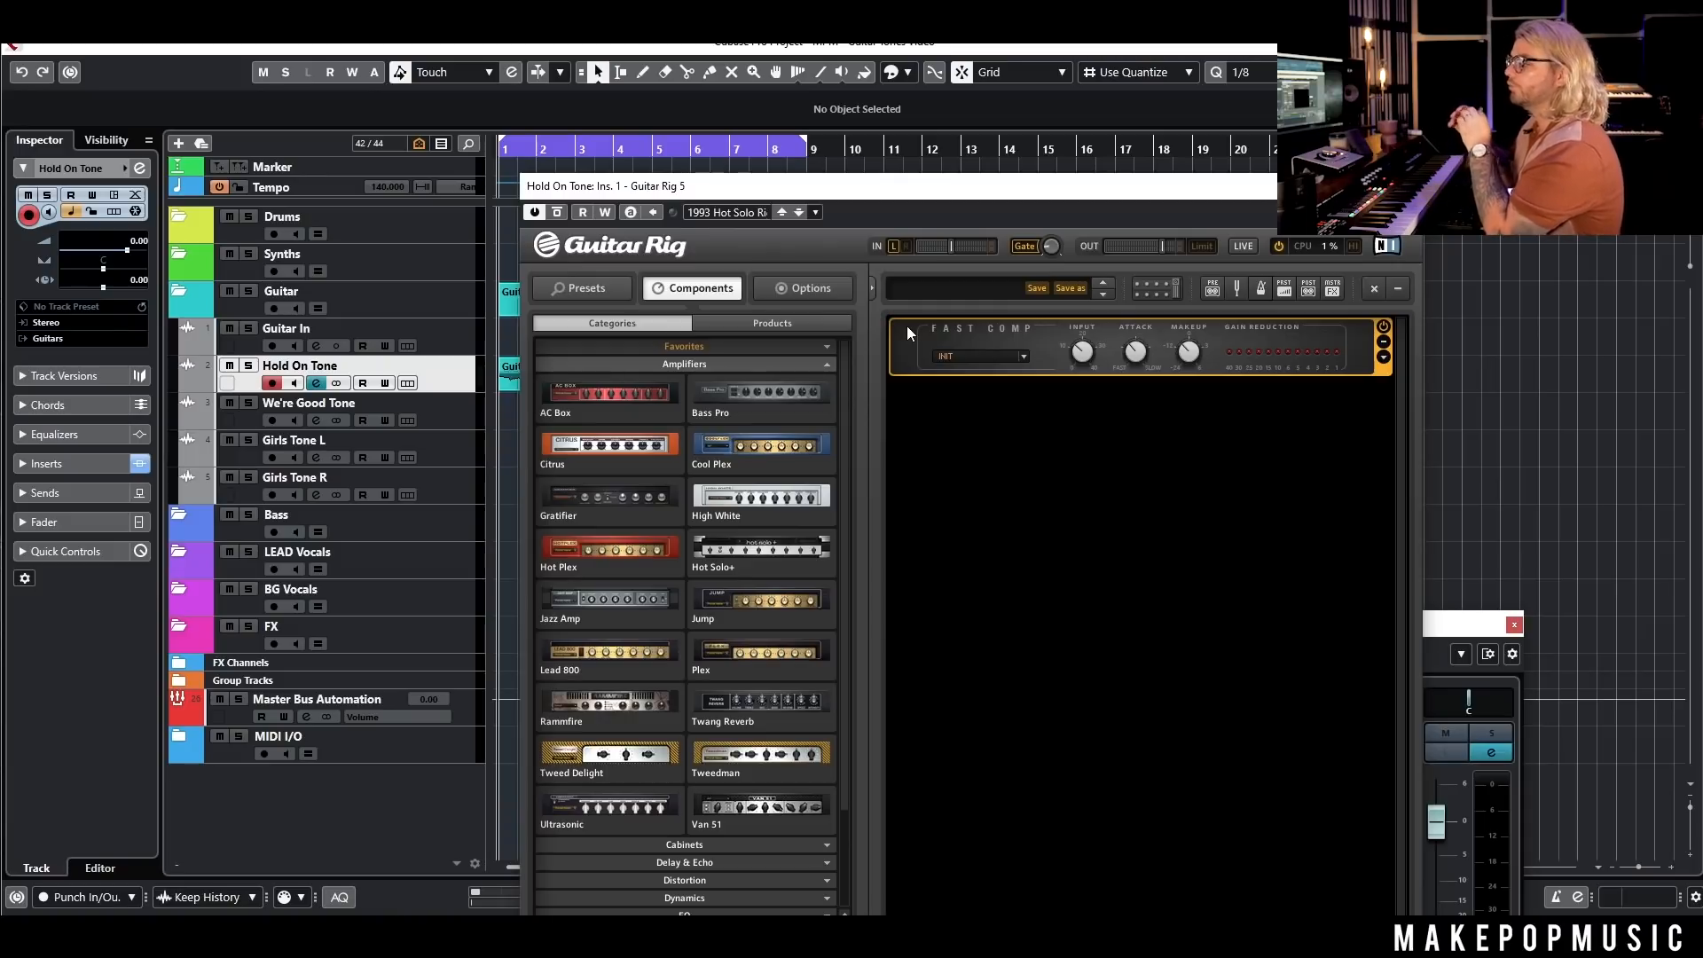
drag(610, 603, 1055, 562)
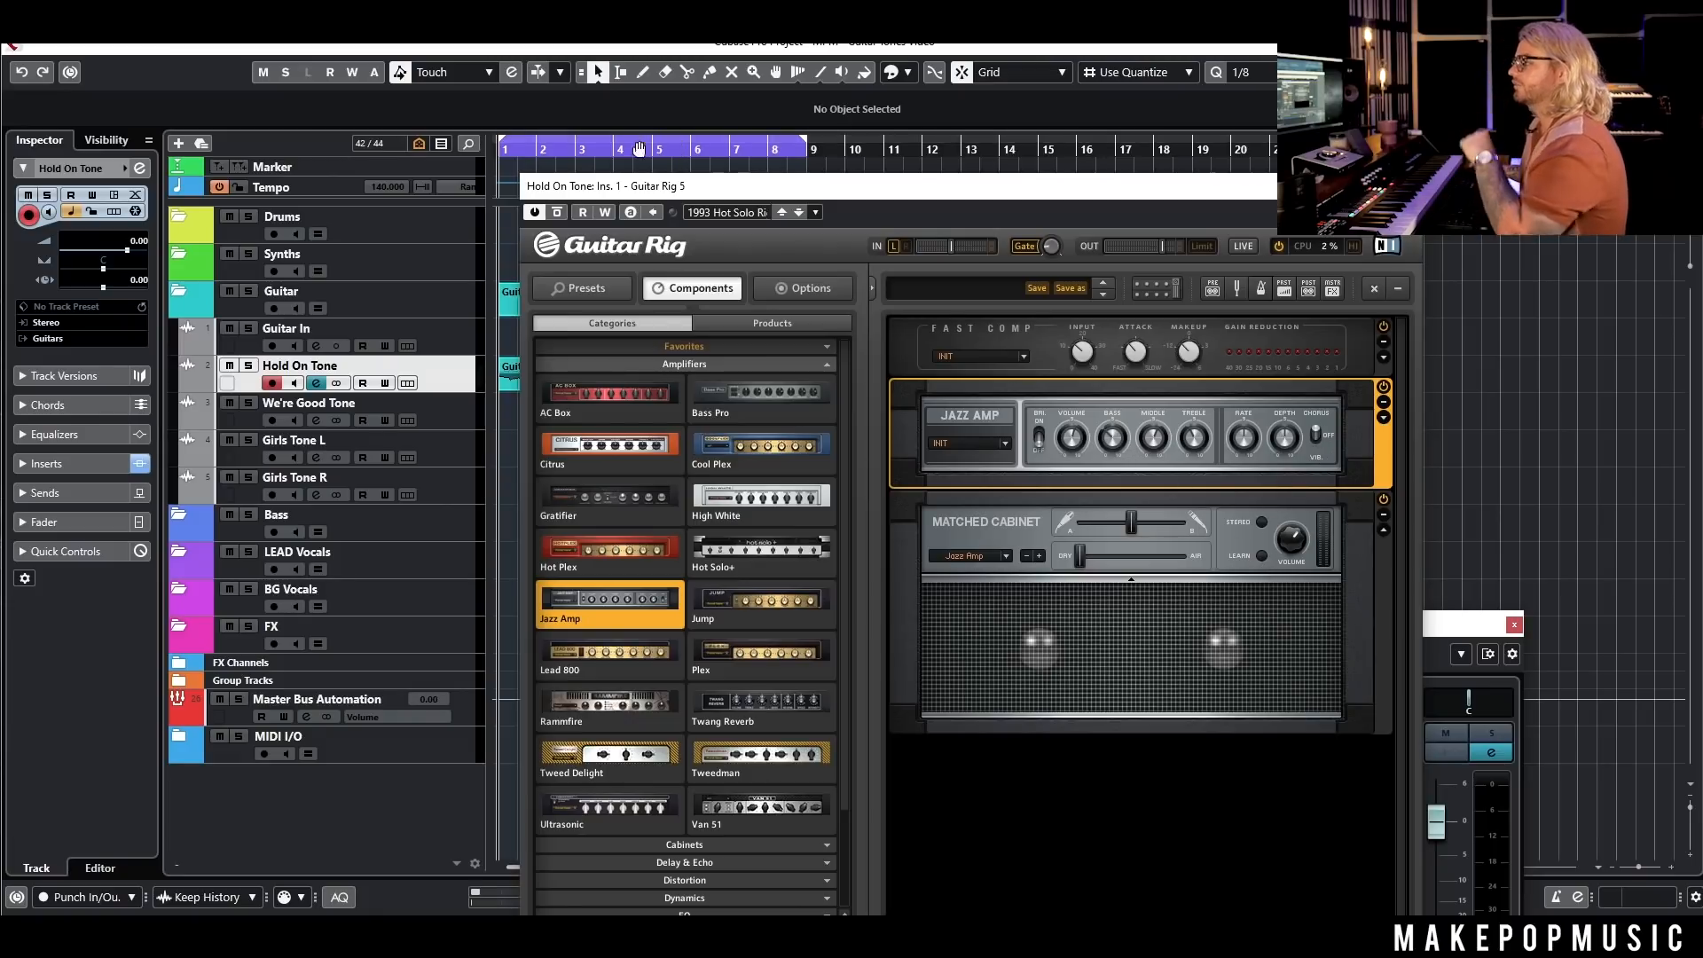
key(space)
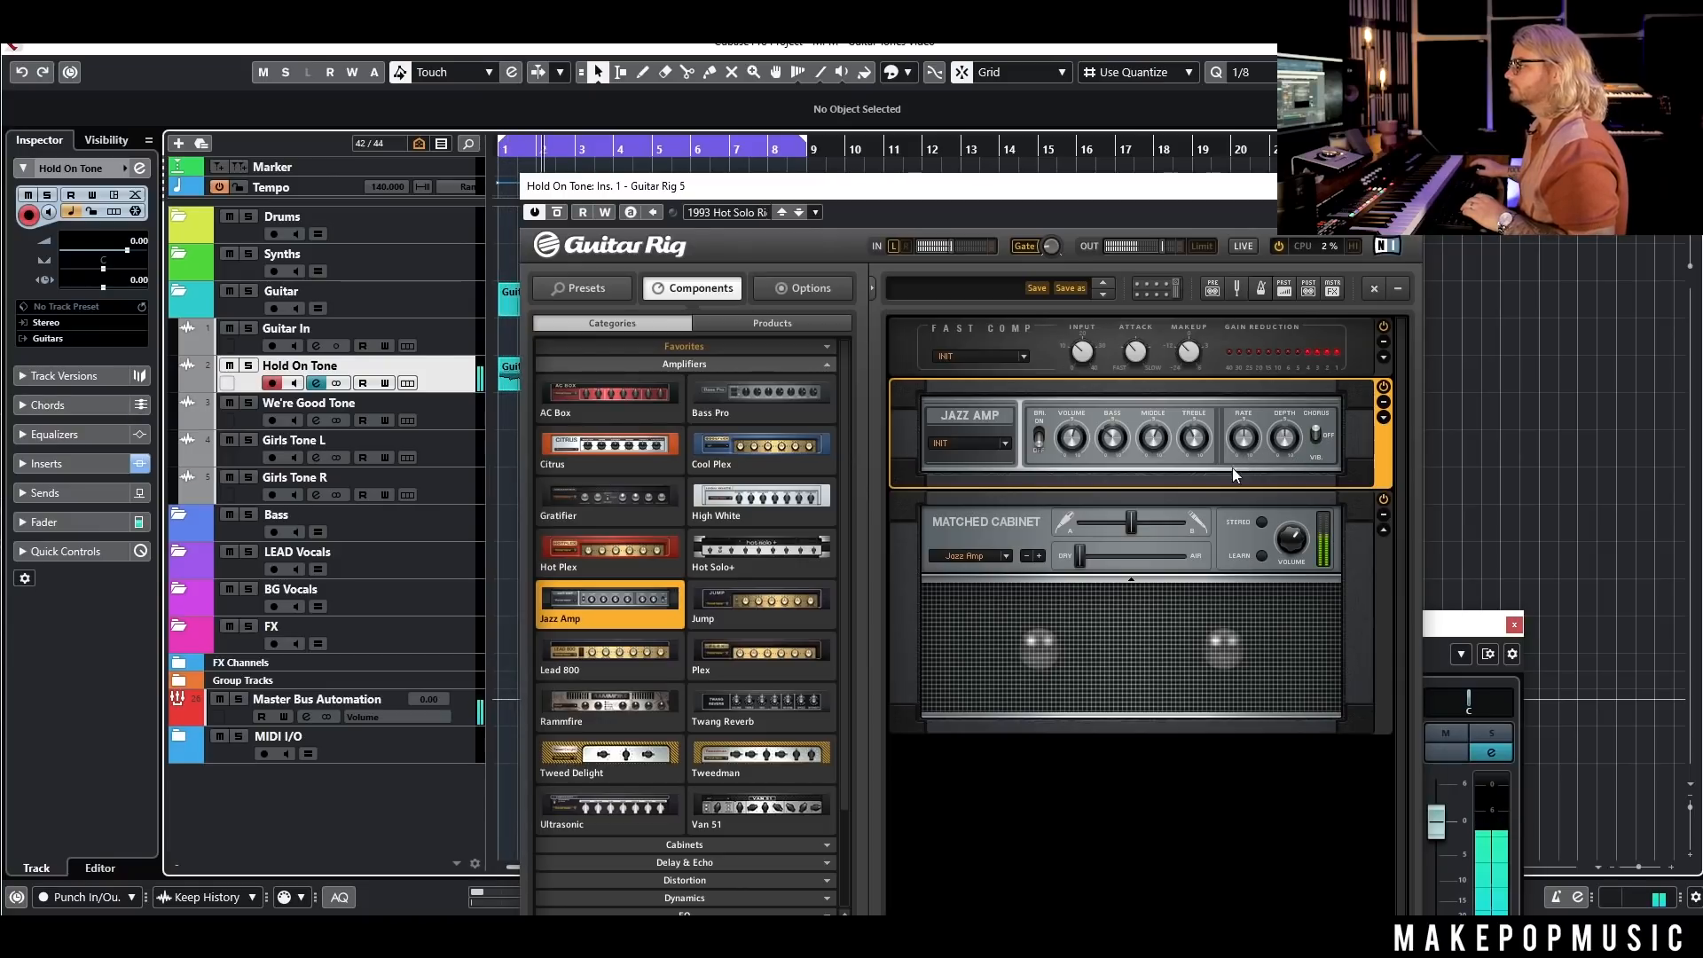
key(space)
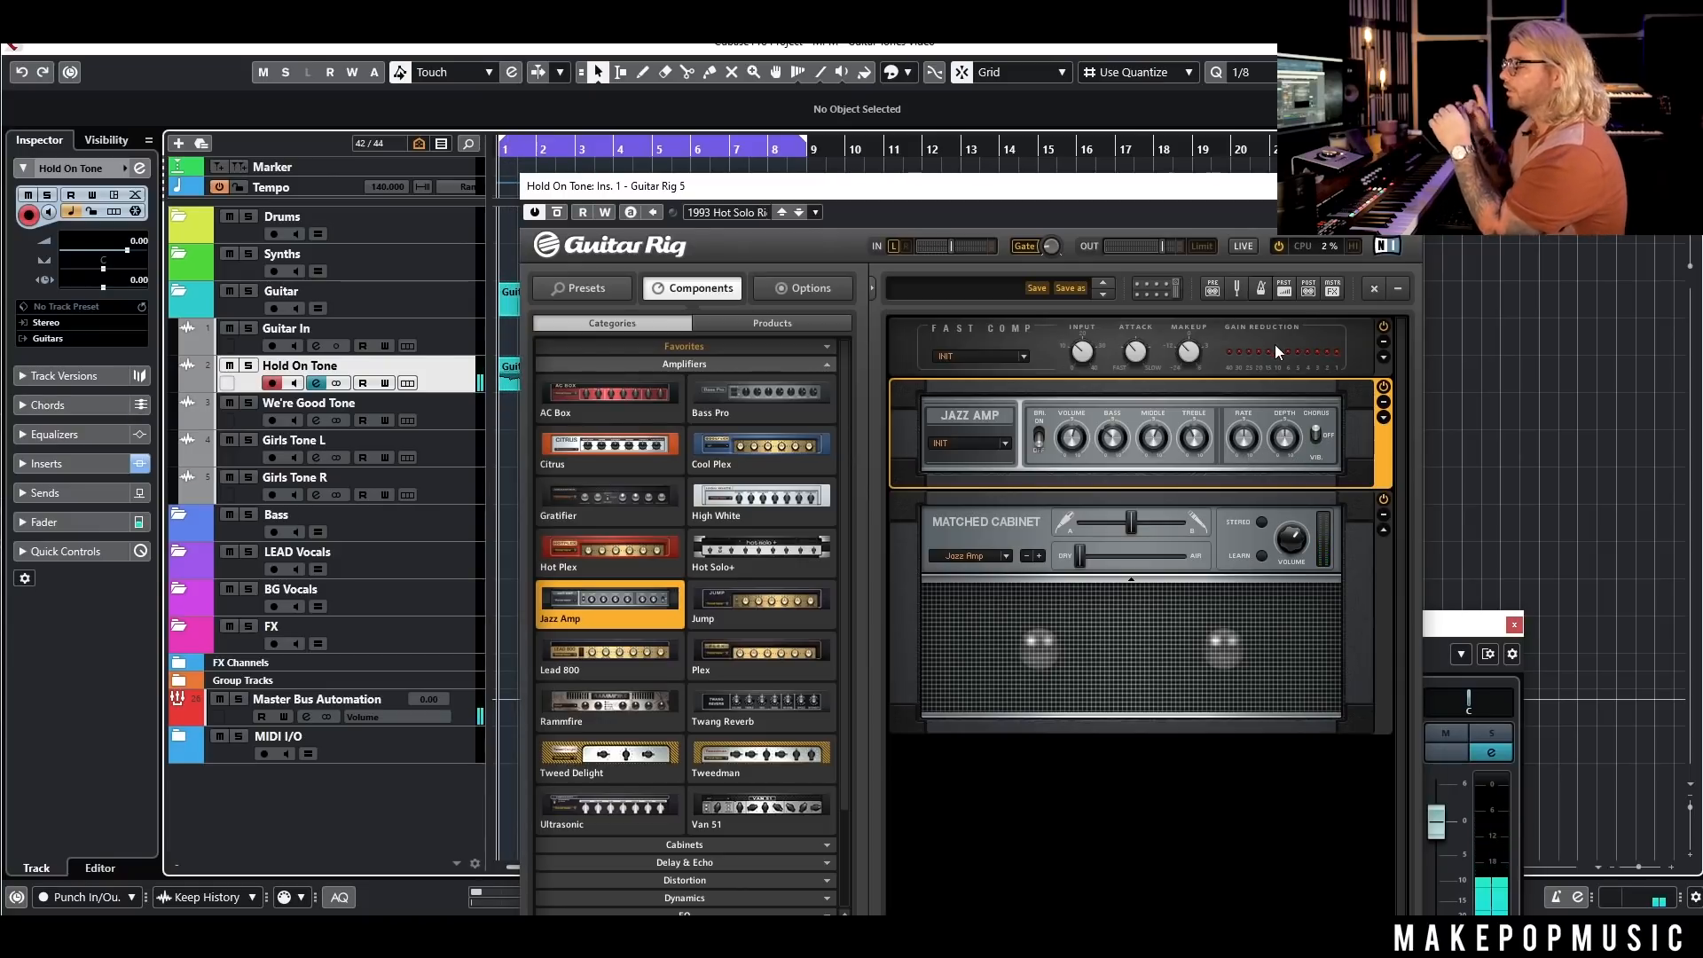
Step: Close the Guitar Rig window to examine the Hold On Tone clips, and reopen the plug-in from the channel's inserts
click(1412, 187)
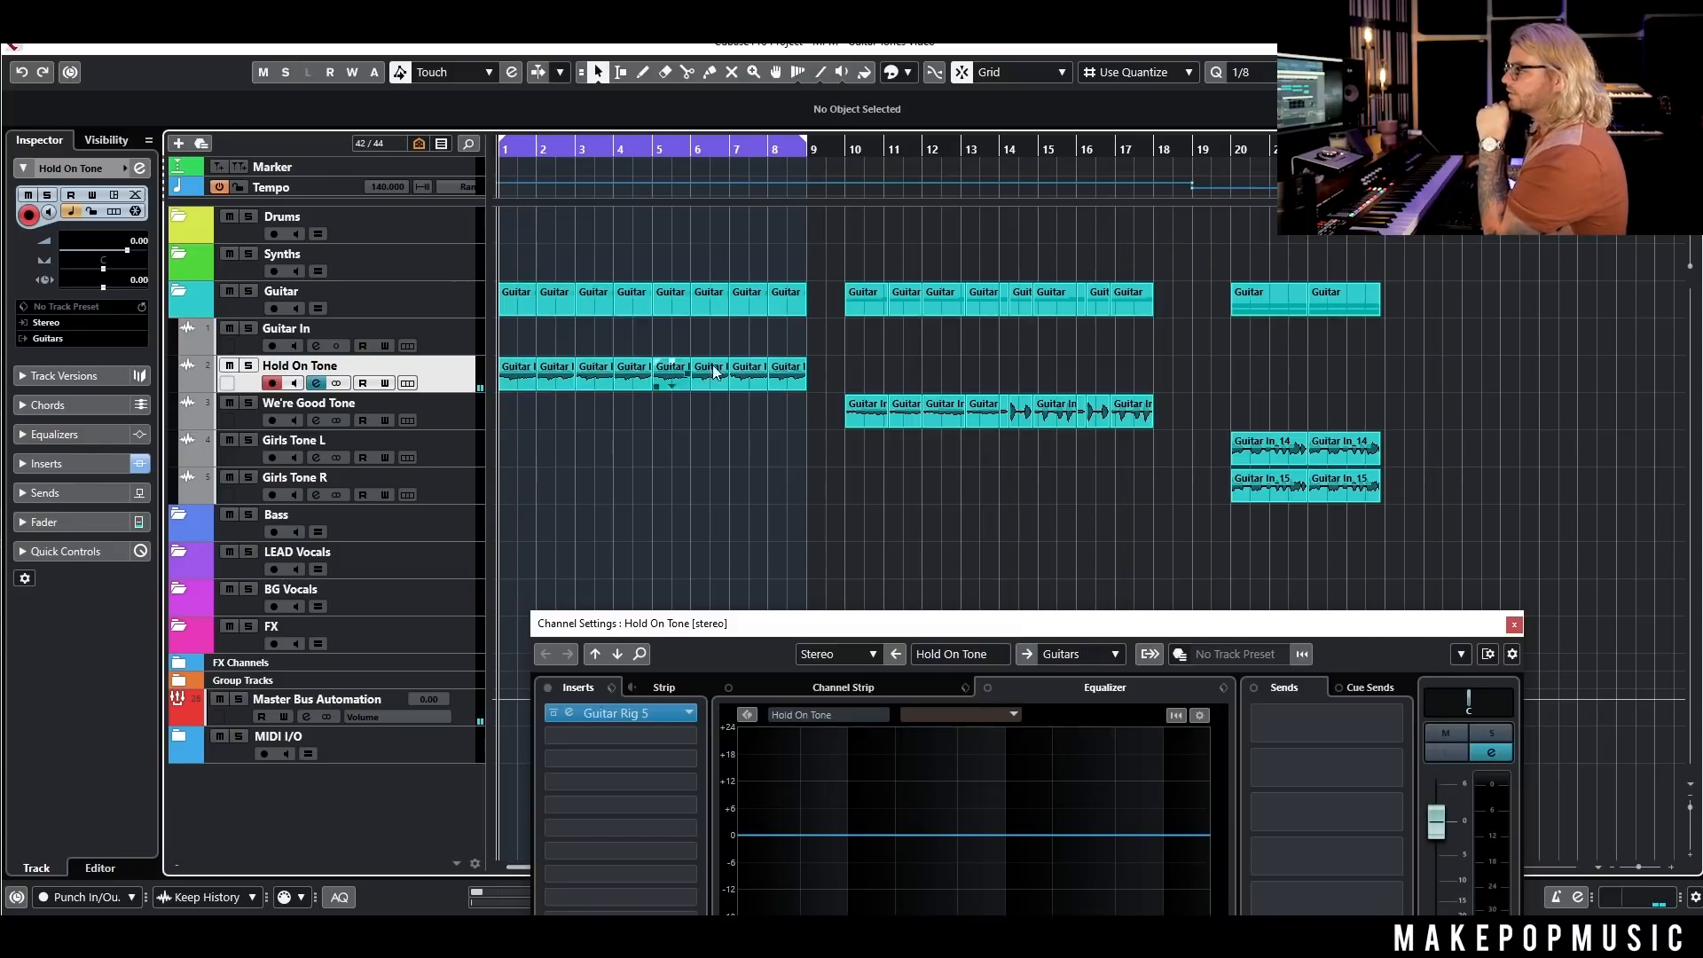
drag(765, 633, 701, 490)
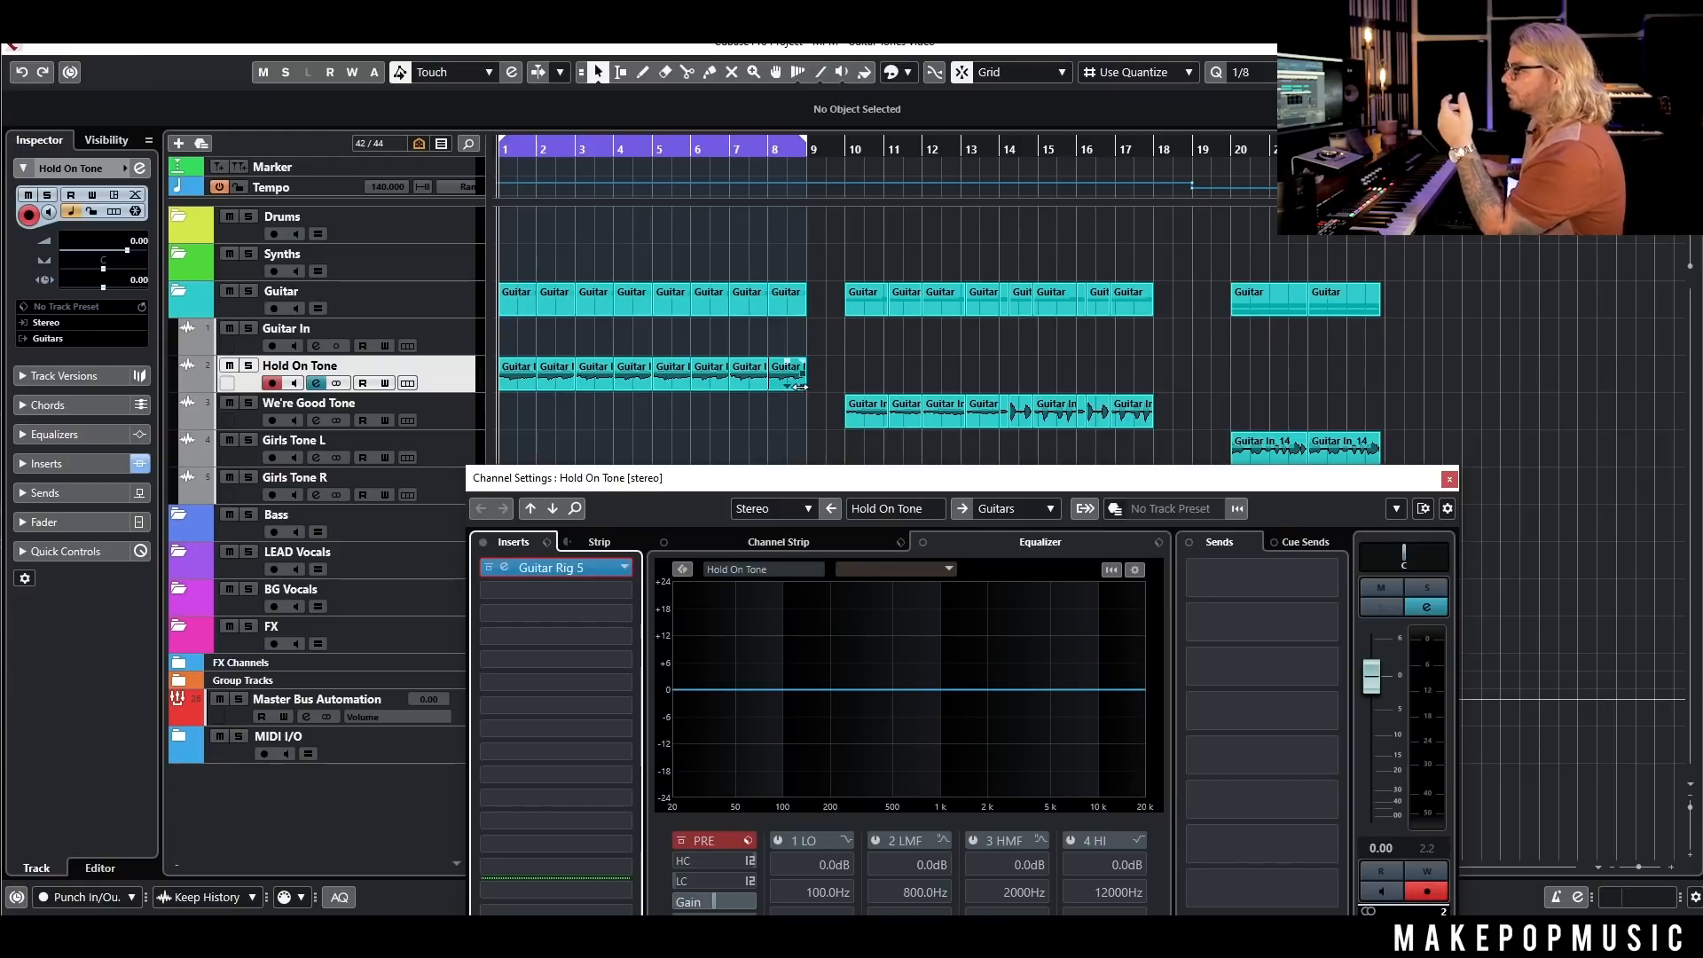
click(559, 568)
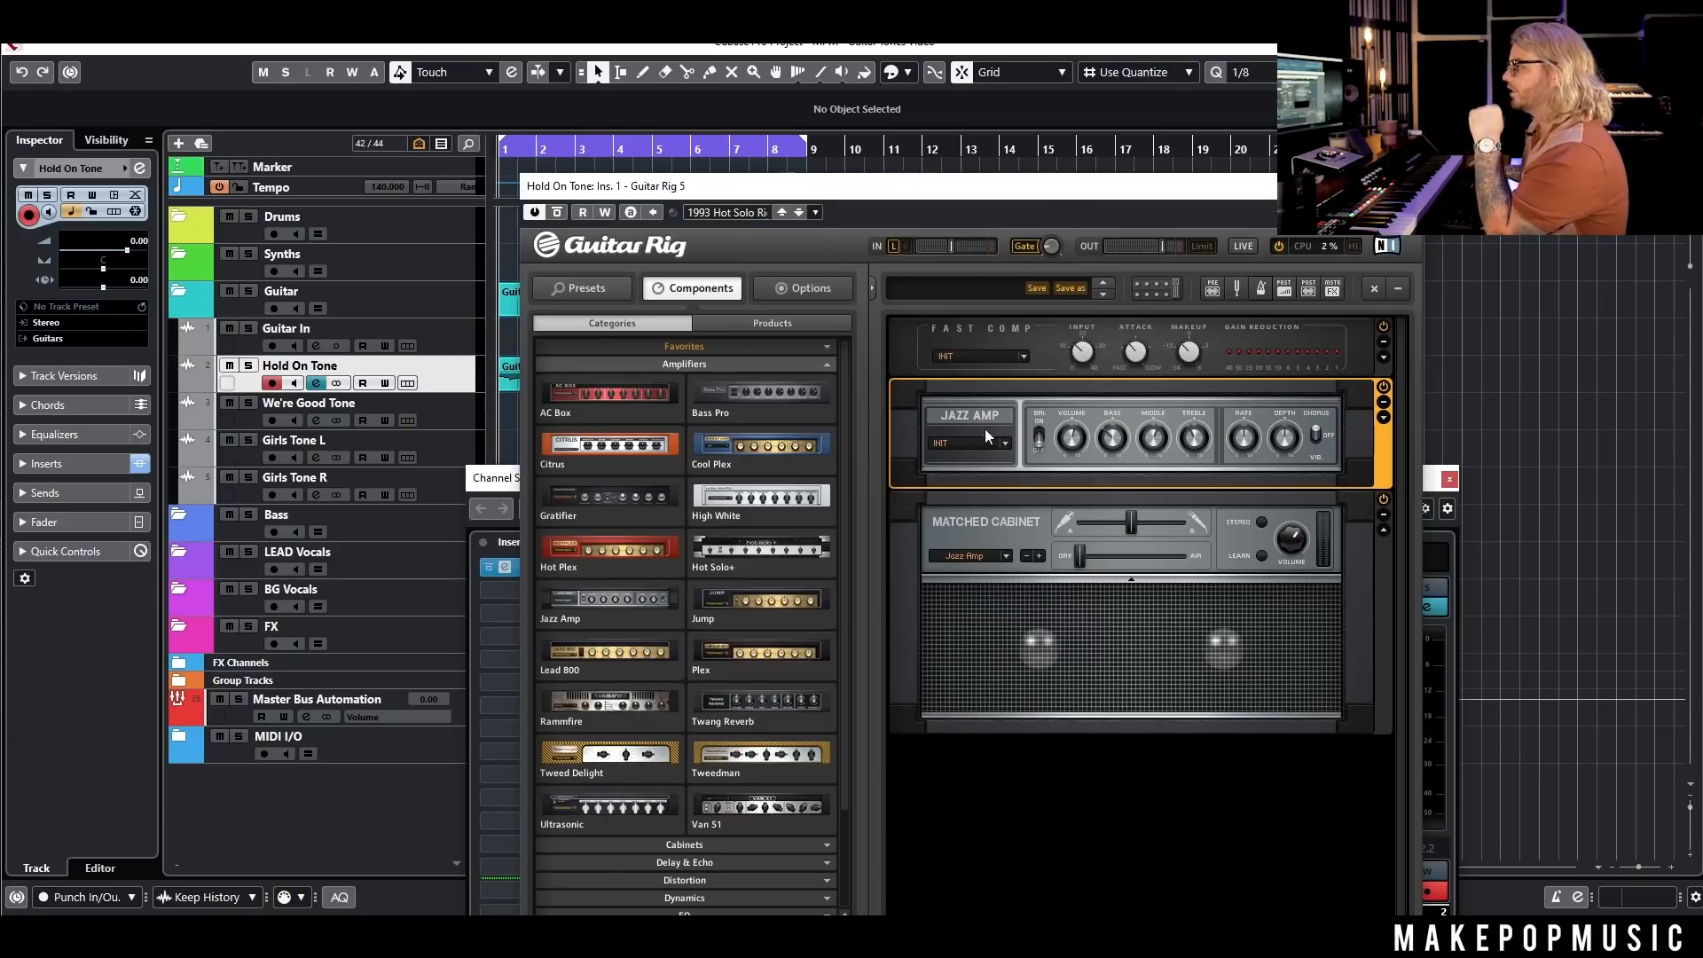
Step: Enable Stereo on the matched cabinet and compare it with mono during playback
click(1261, 522)
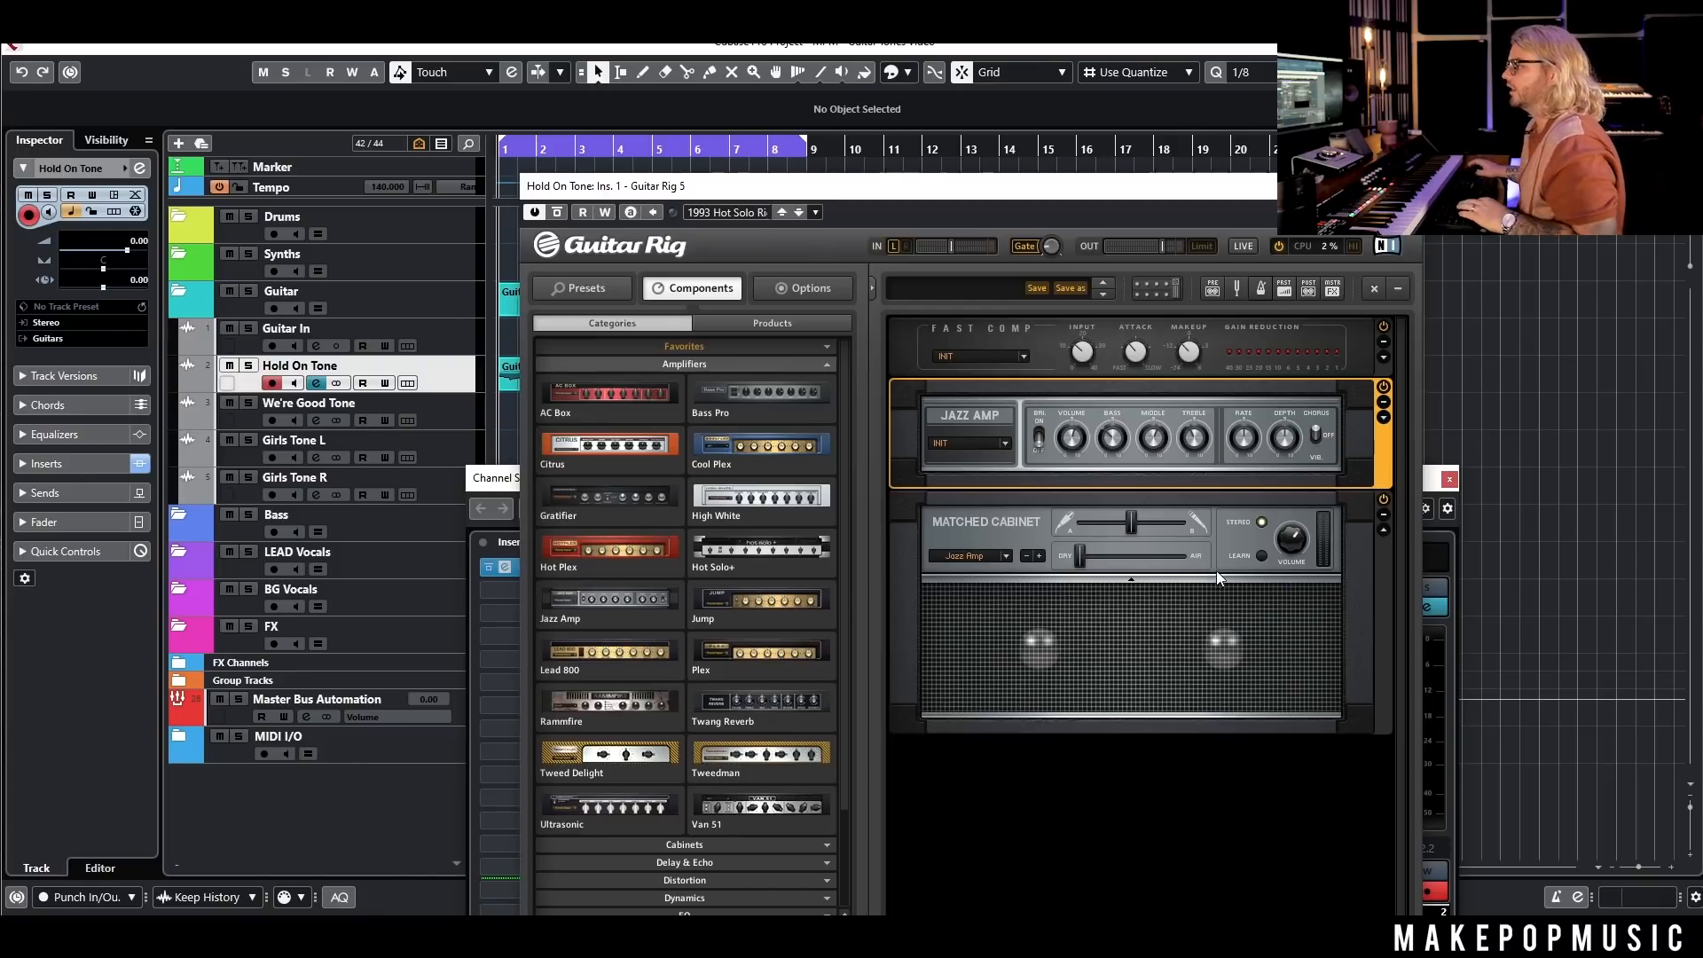
key(space)
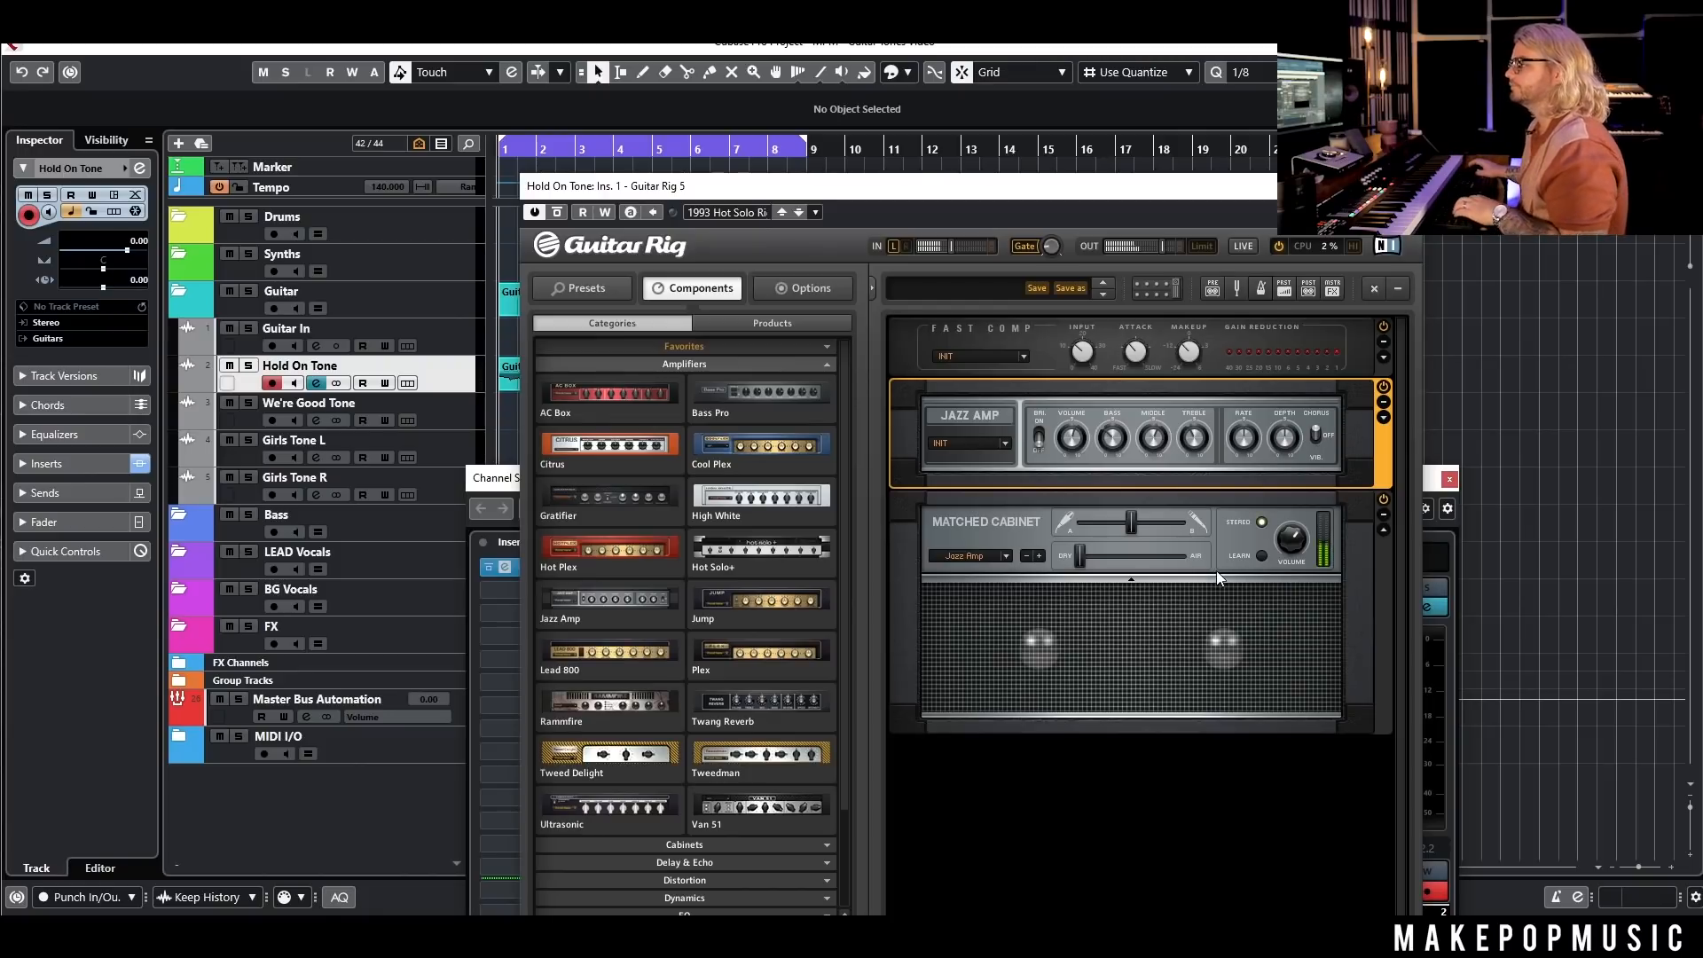
click(1262, 521)
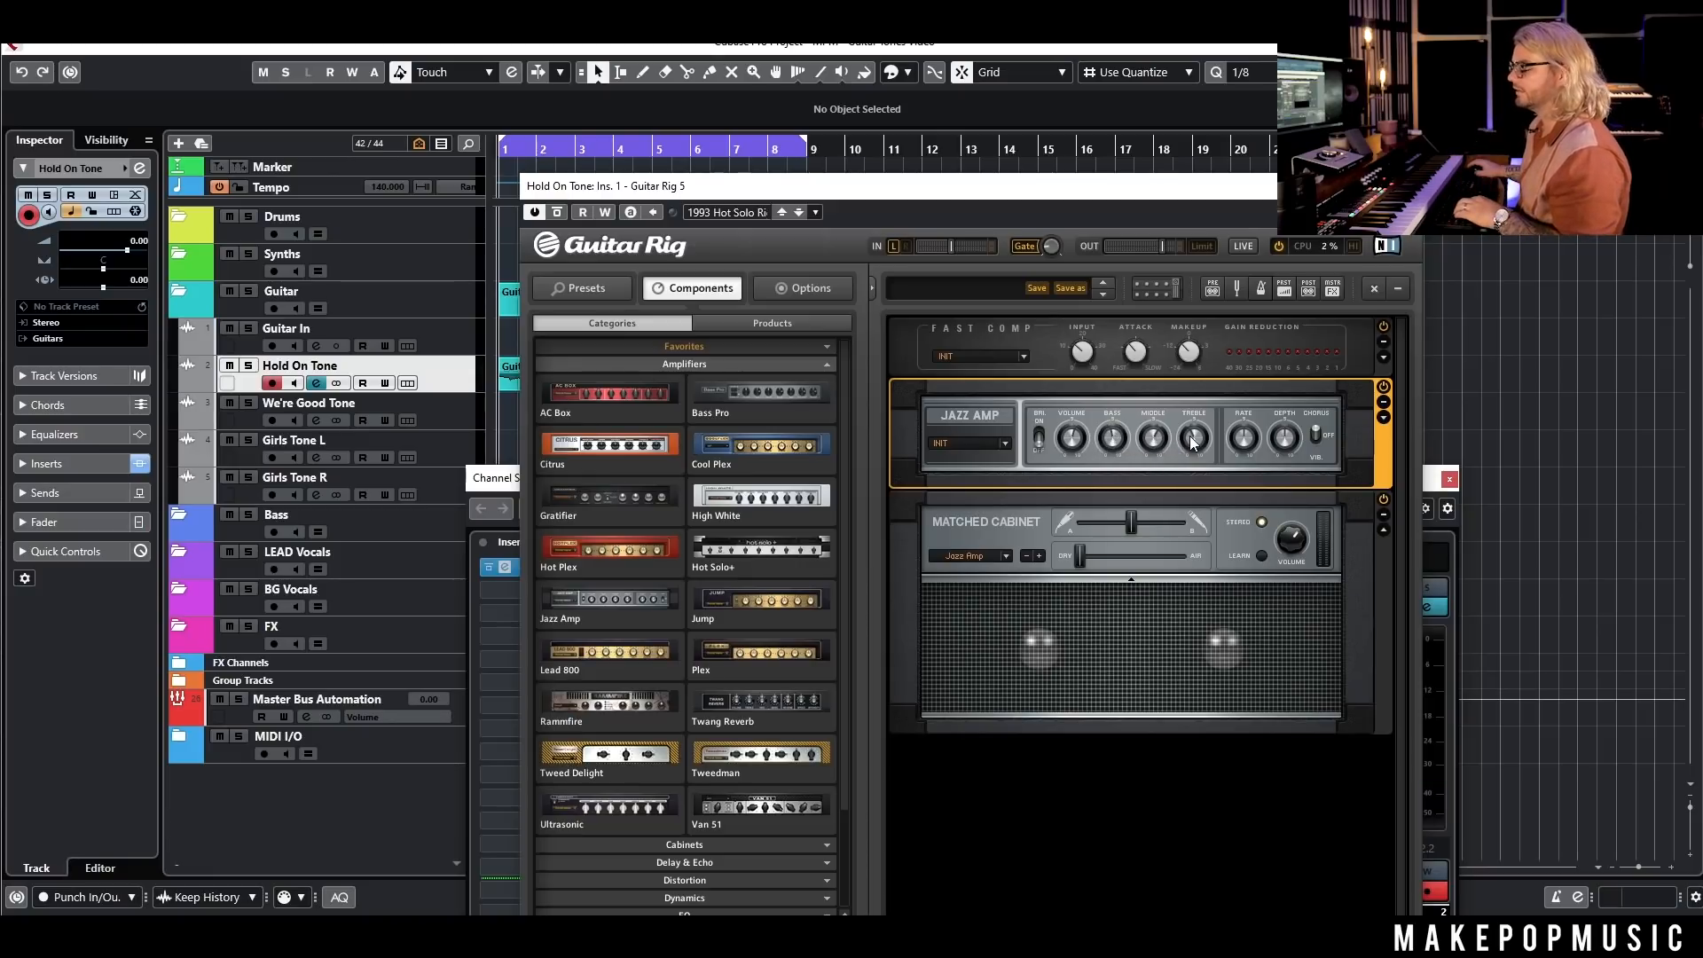
Step: Adjust the Jazz Amp's treble and chorus rate during playback, and shift the matched cabinet's mic balance towards A
drag(1191, 440, 1186, 455)
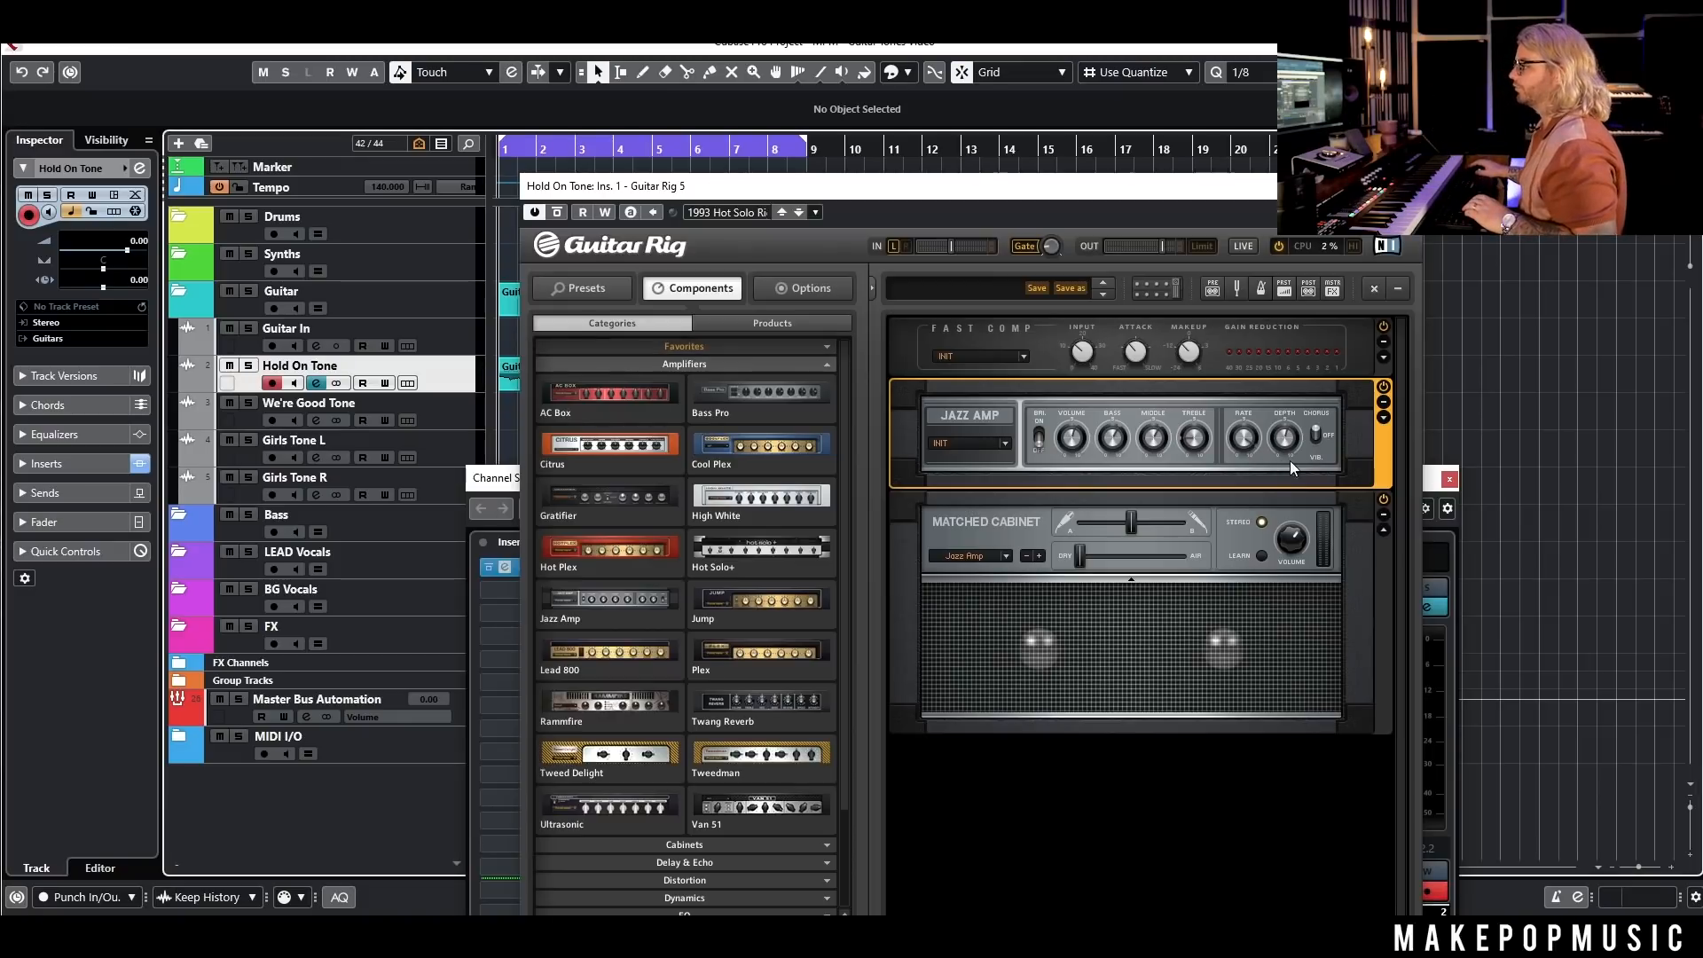
key(space)
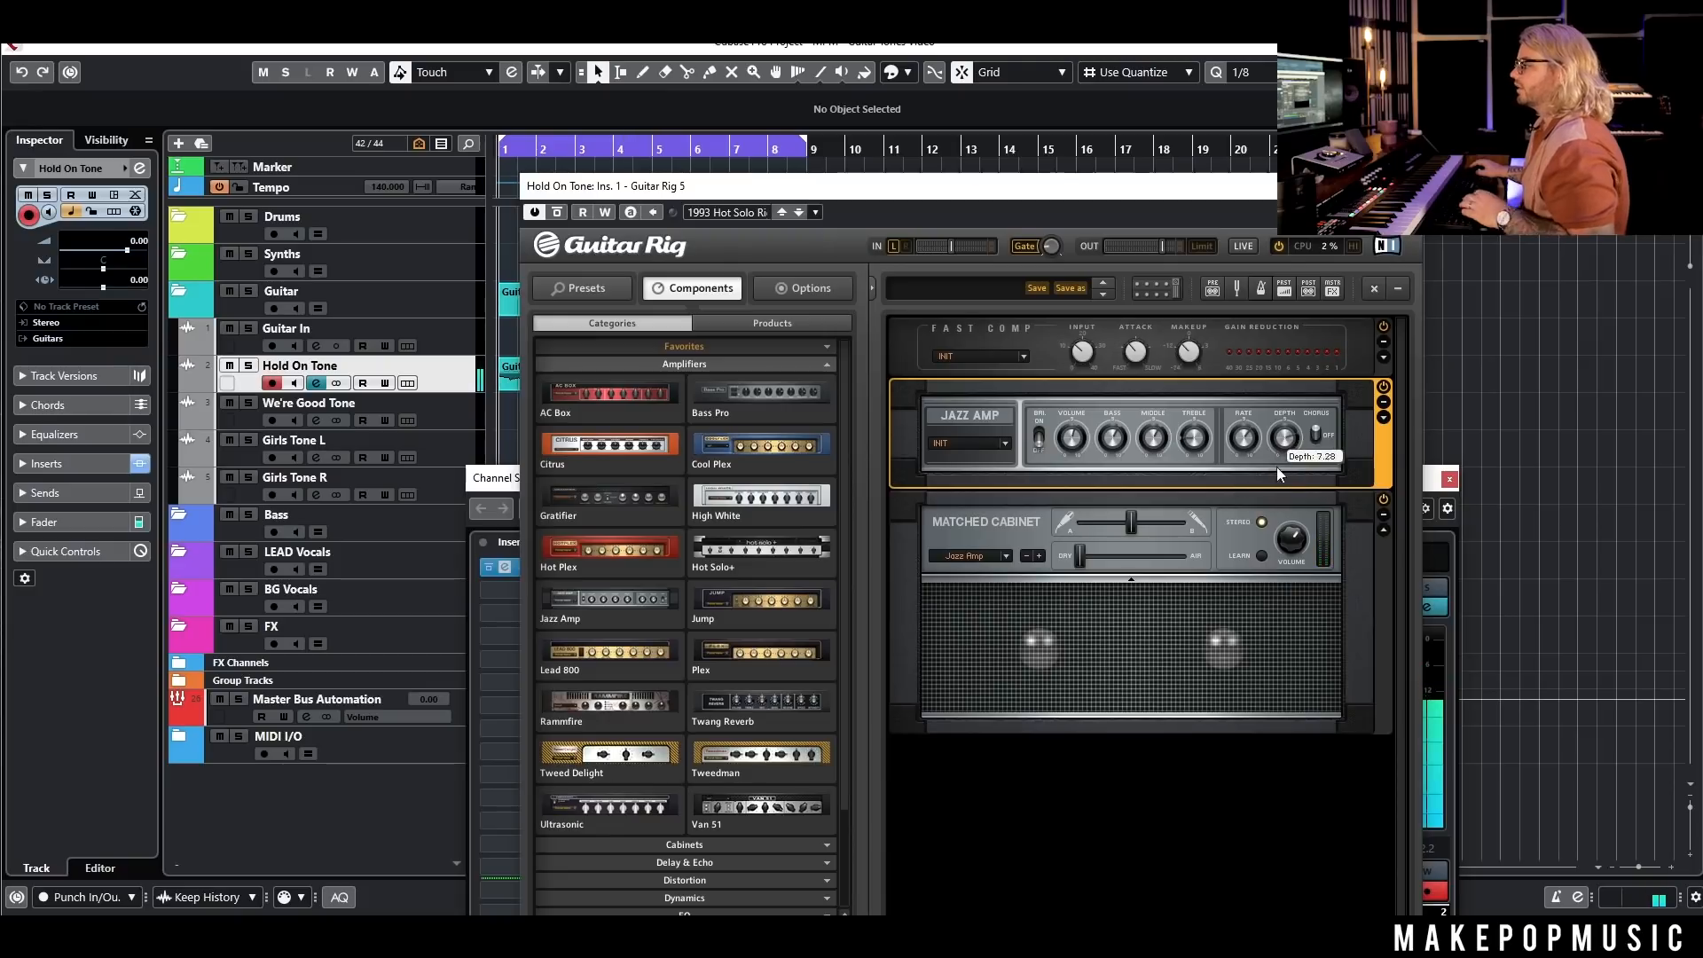
drag(1256, 444, 1257, 432)
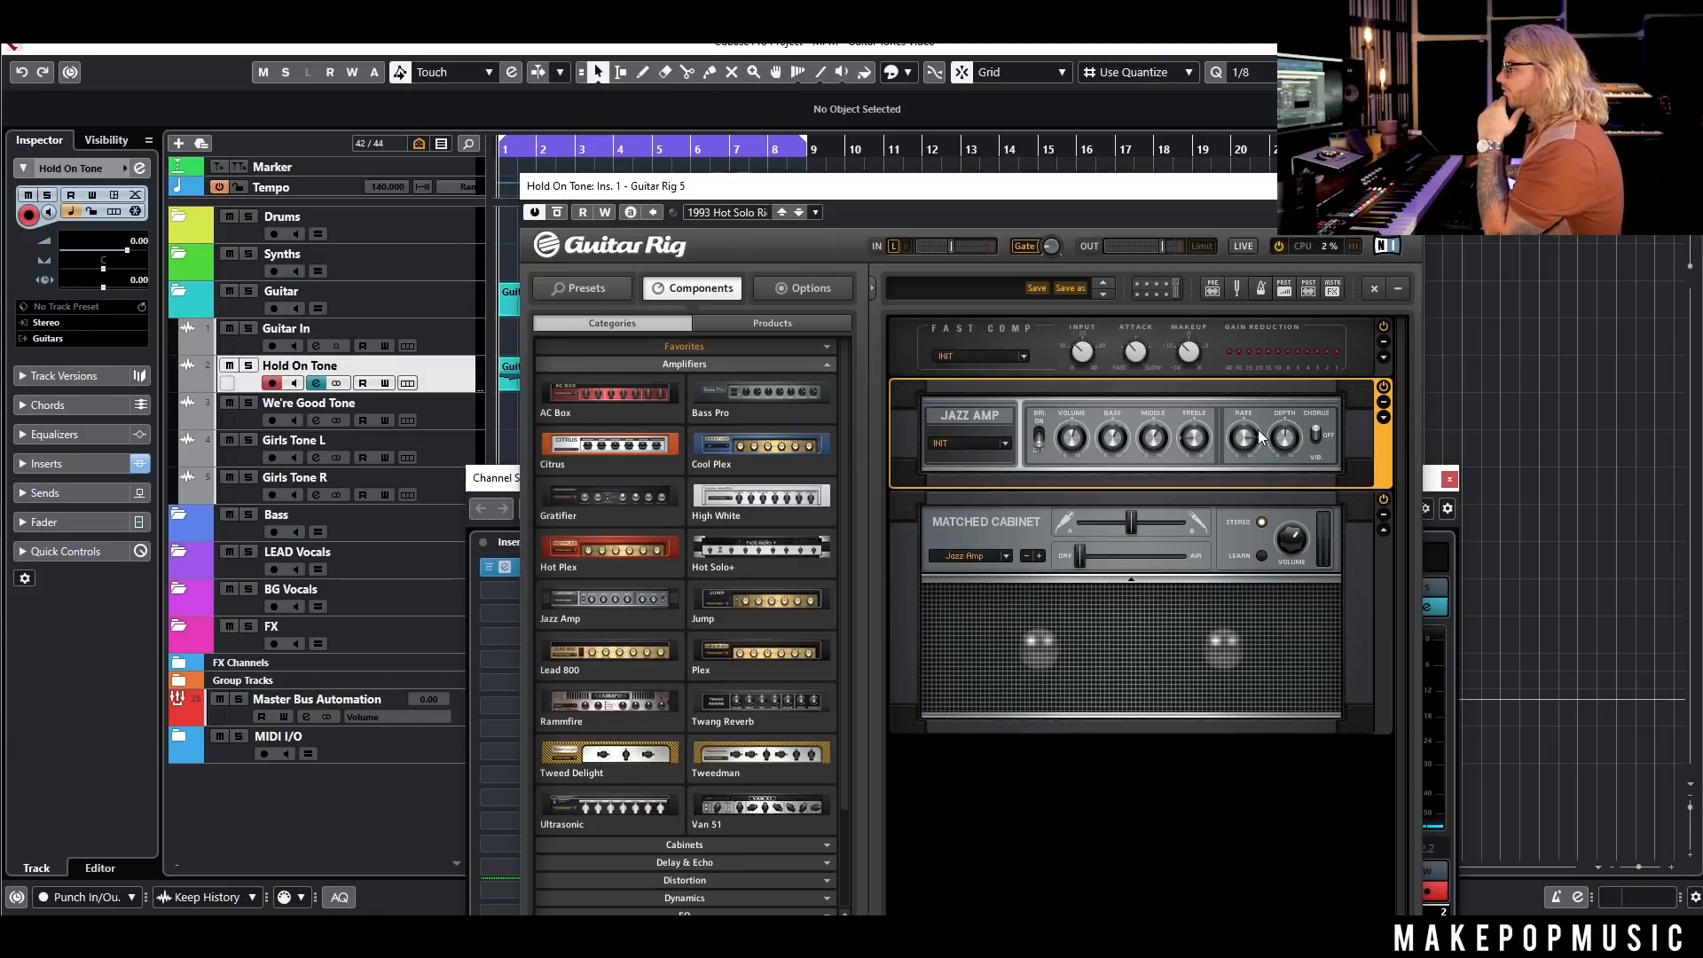
mouse_move(1245, 445)
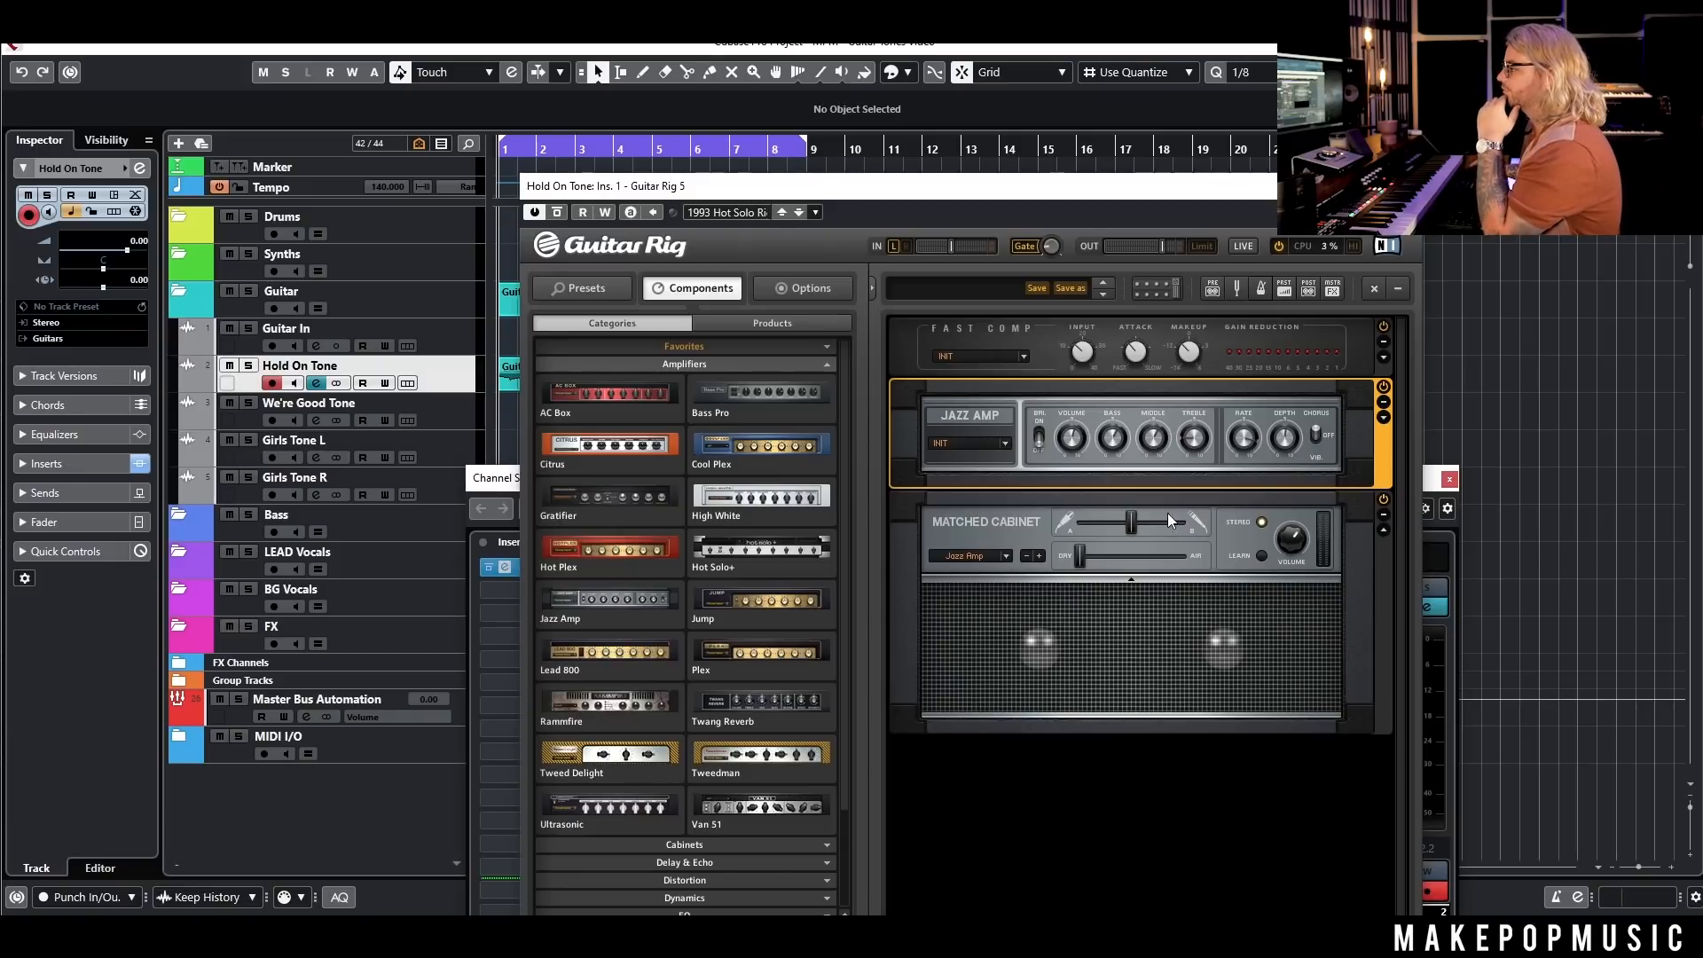
mouse_move(1126, 524)
mouse_down()
mouse_move(1078, 524)
mouse_move(1098, 532)
mouse_up()
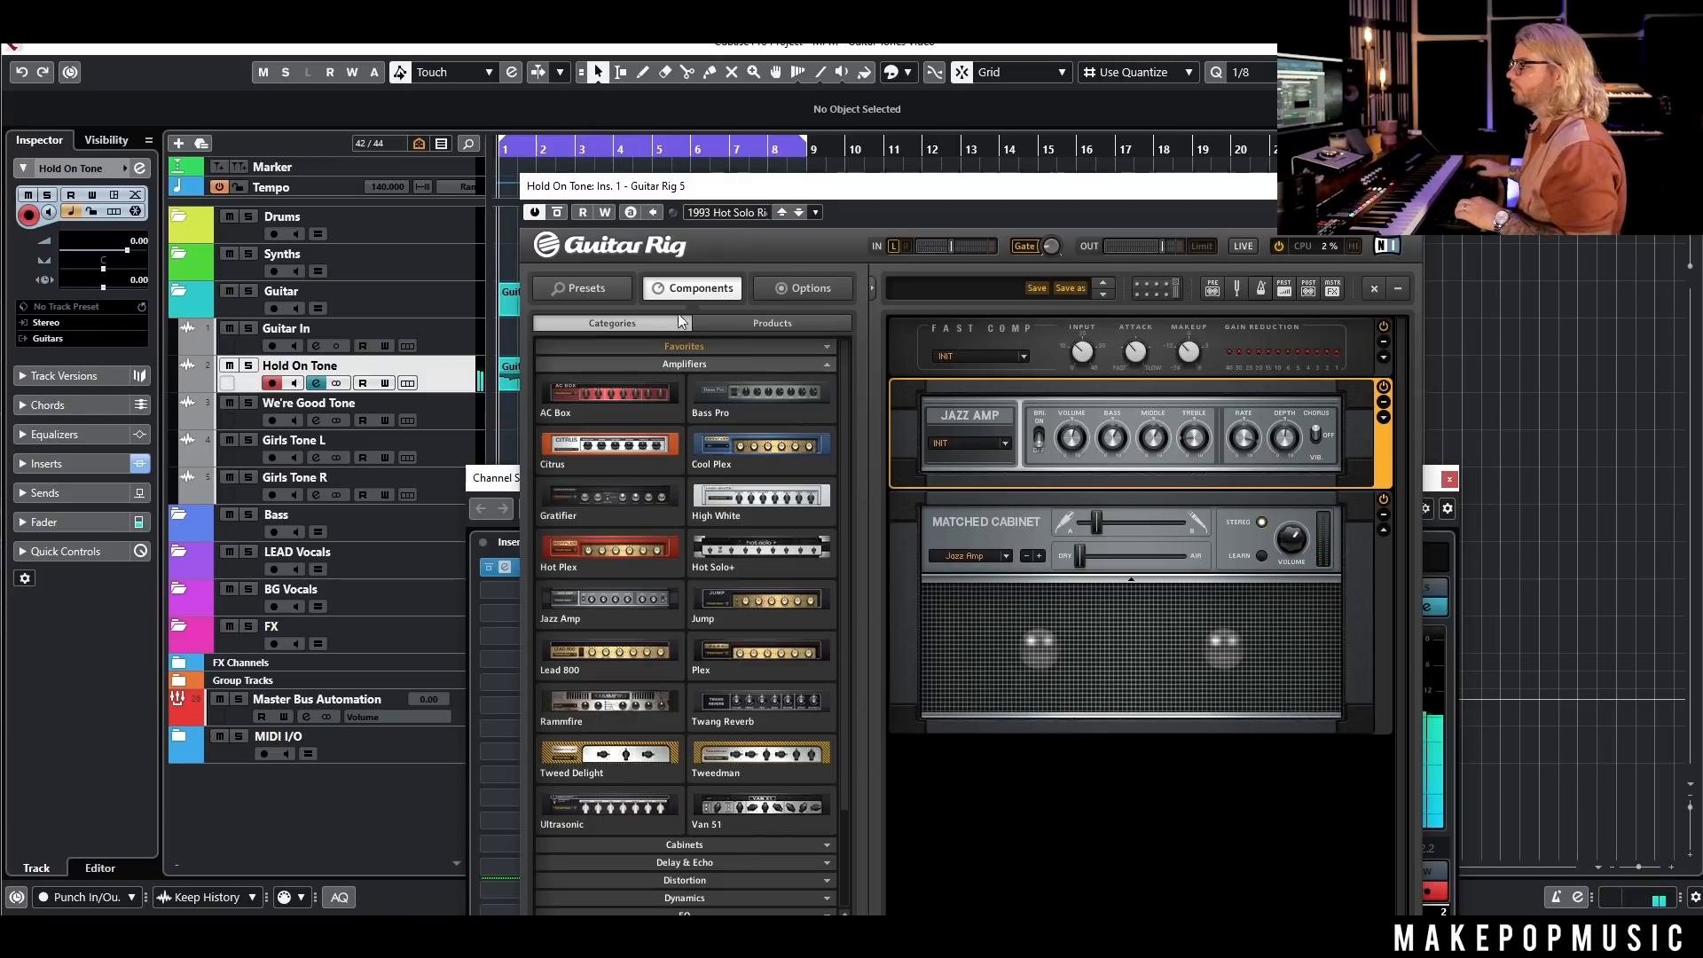
Step: Add the Quad Delay from the Delay & Echo components below the matched cabinet and adjust its delay time and dry/wet mix
click(697, 365)
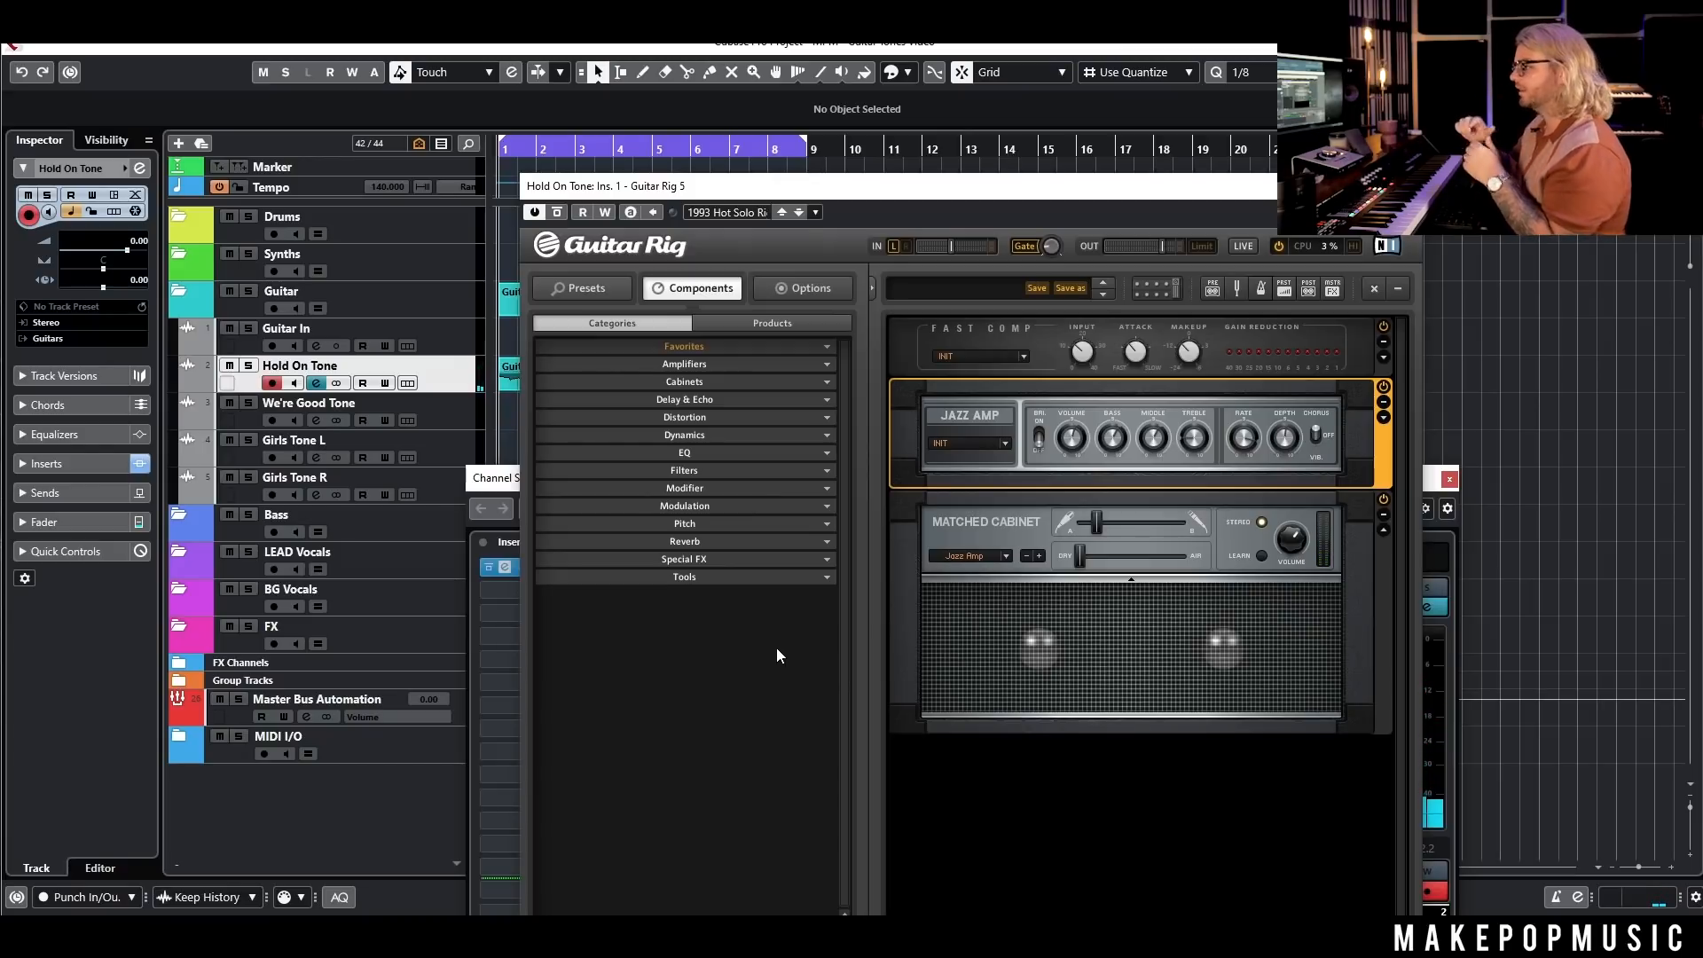
click(688, 400)
drag(603, 483, 1118, 784)
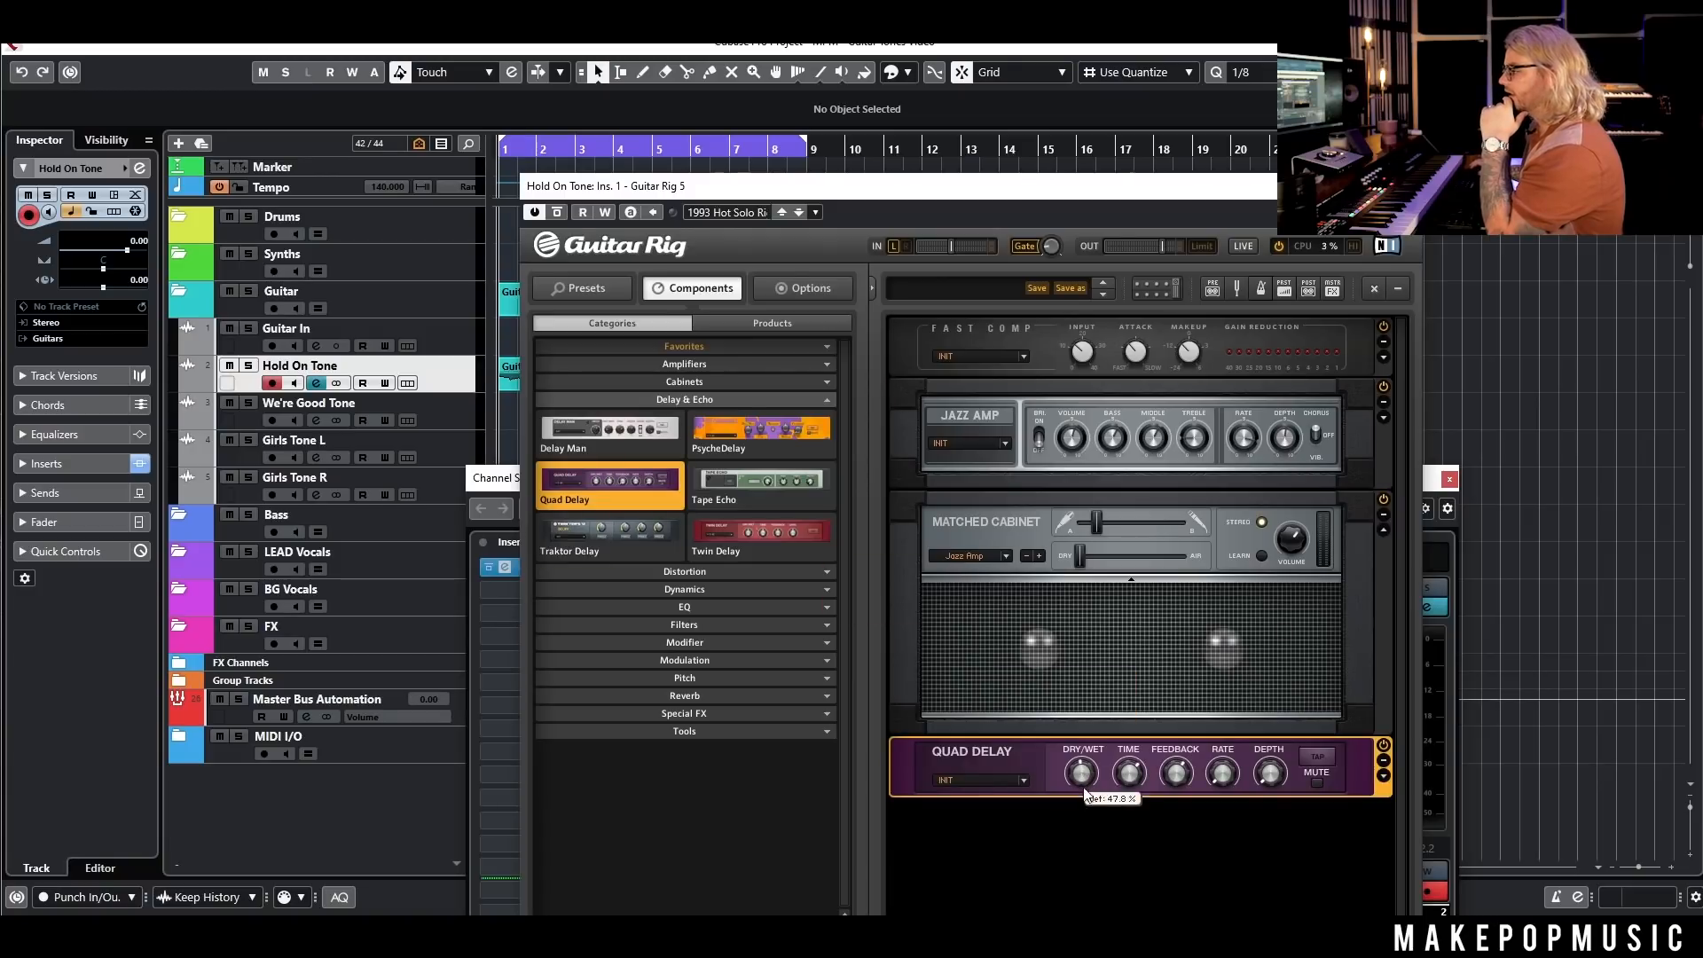
click(1383, 775)
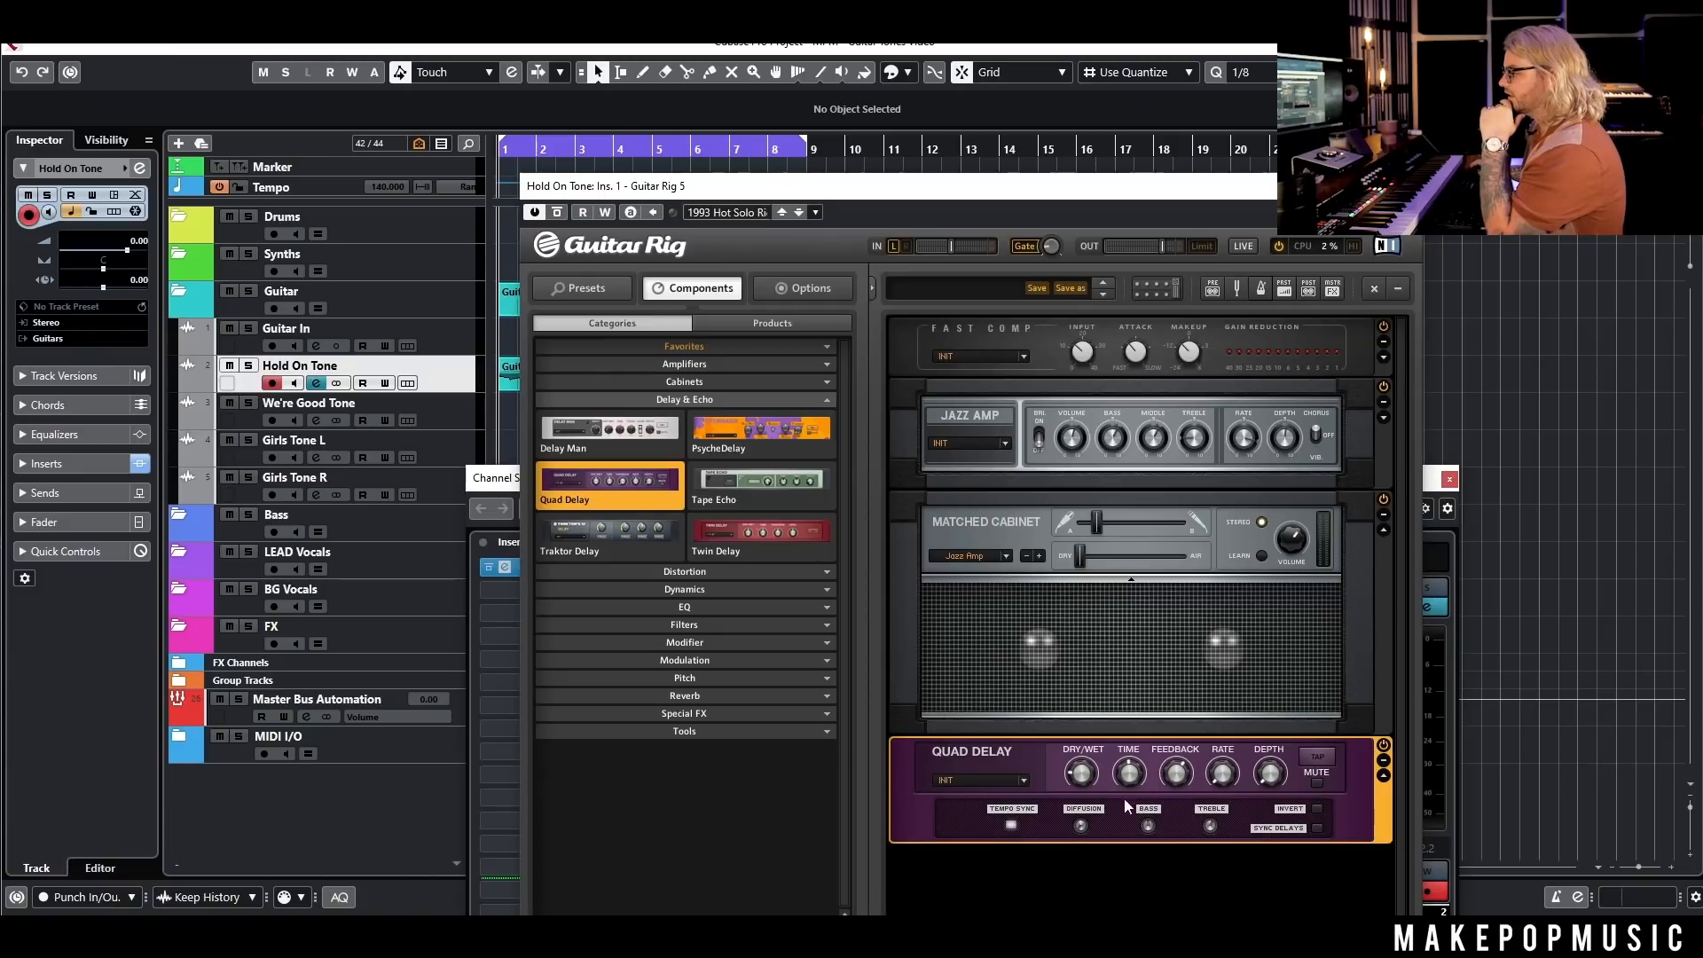
mouse_move(1131, 754)
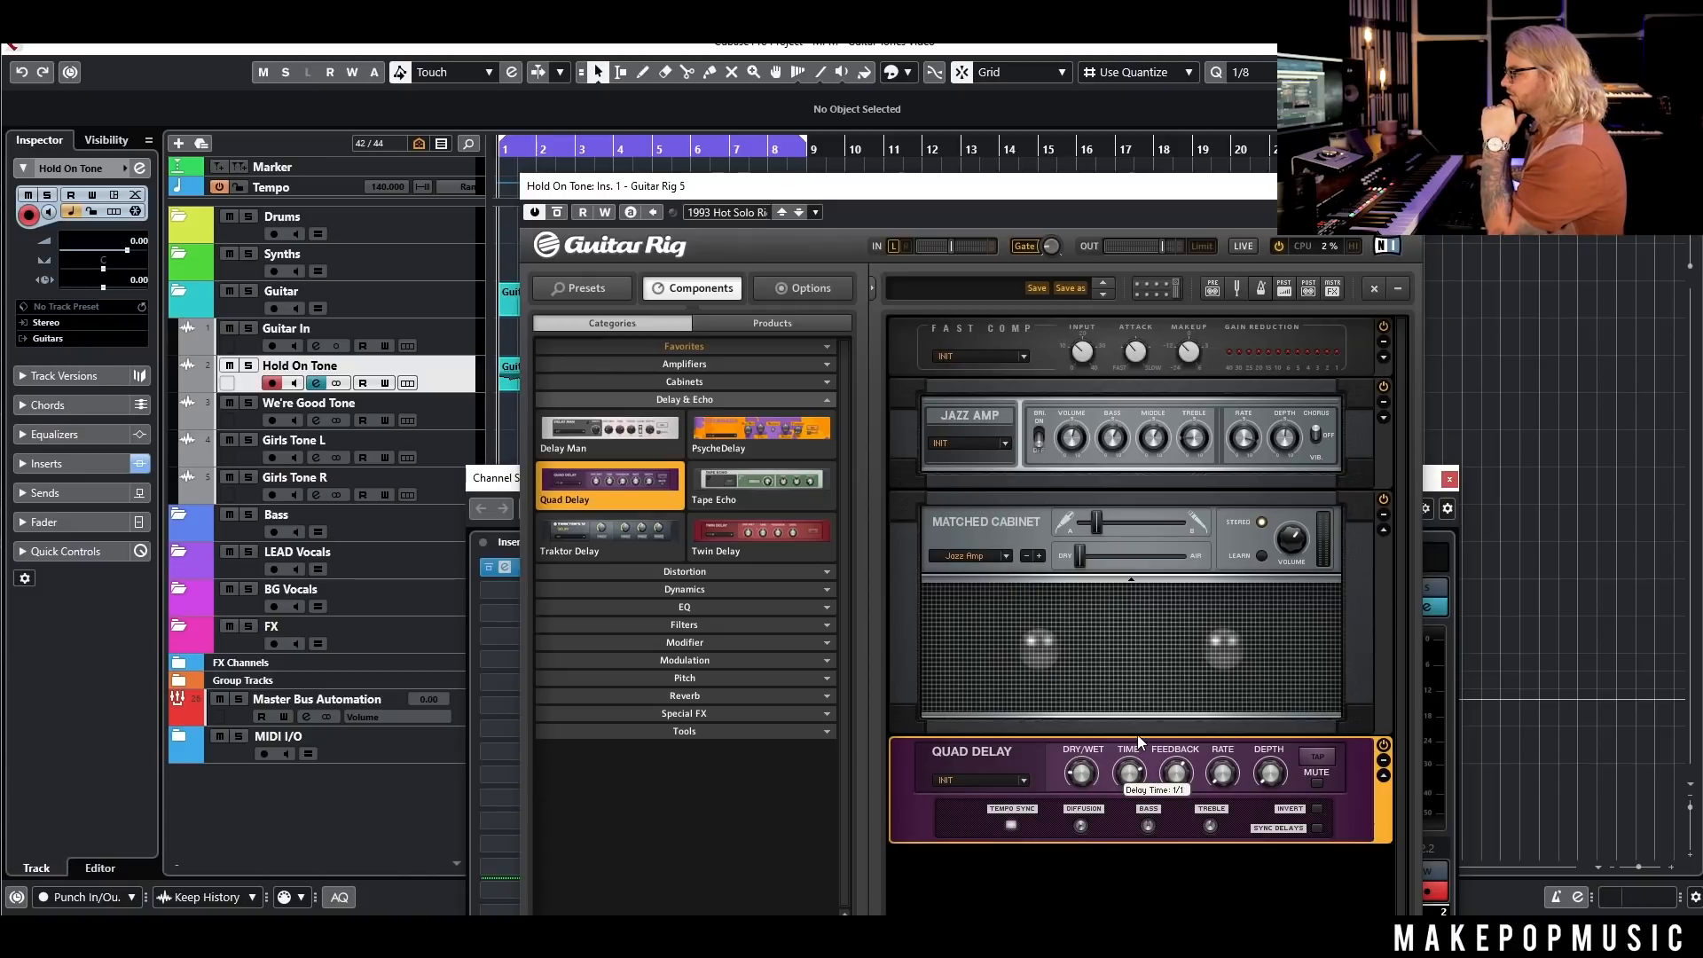
drag(1132, 771, 1128, 792)
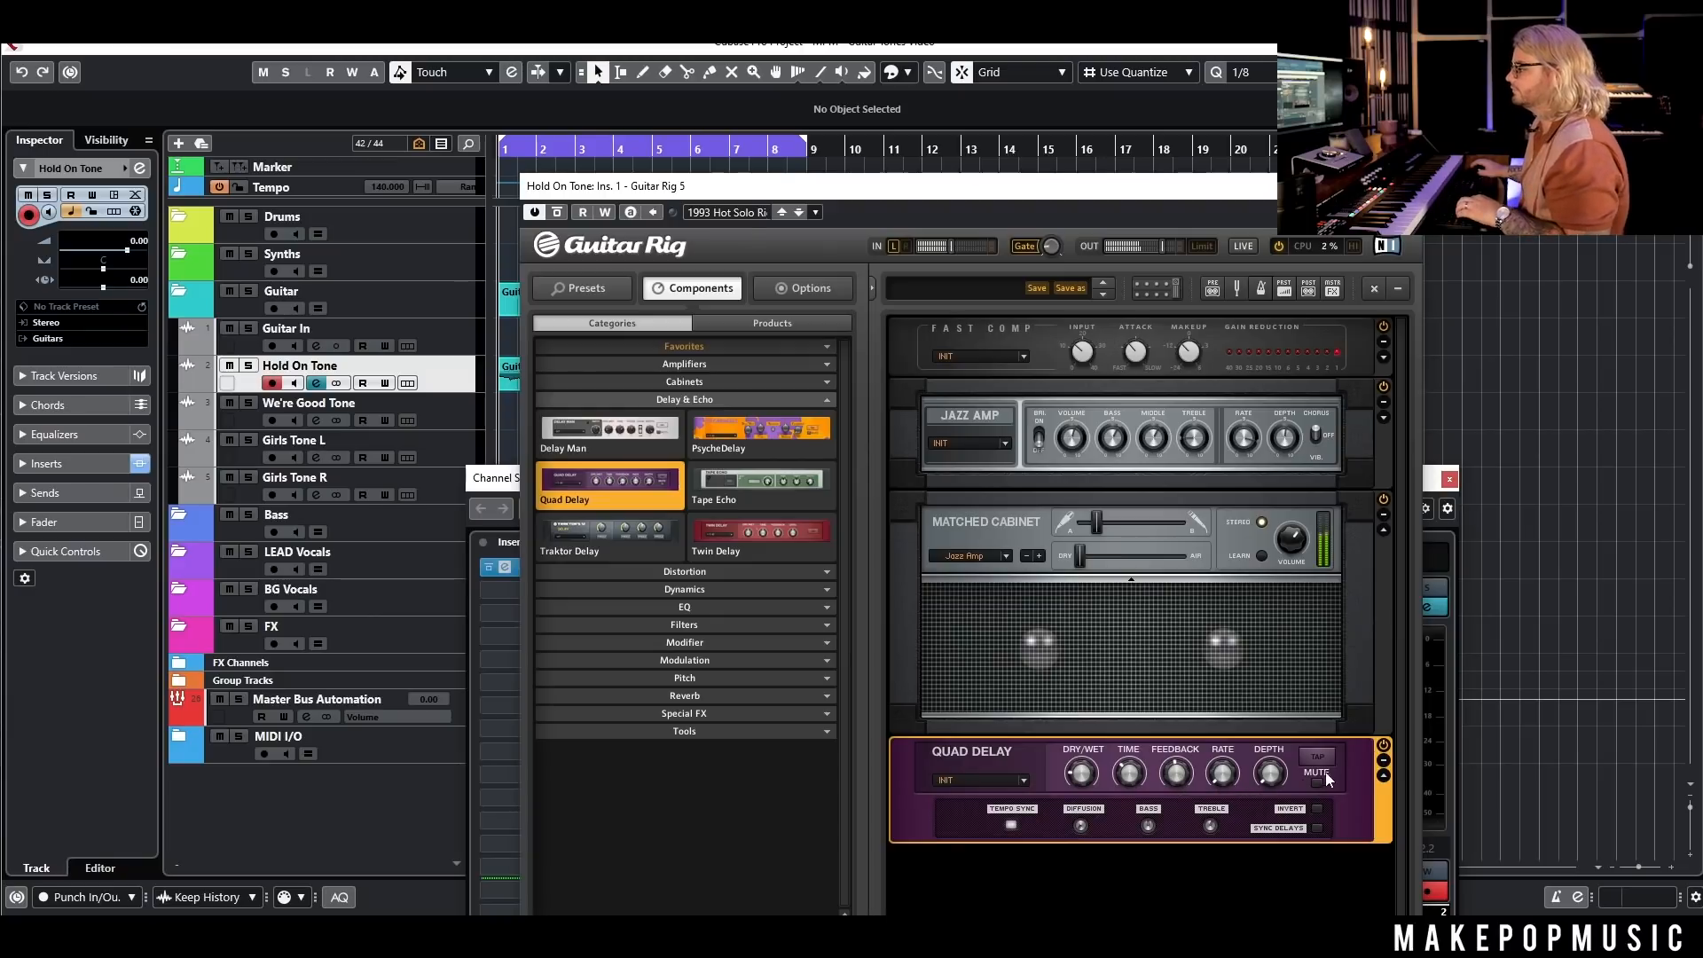
mouse_move(1082, 764)
drag(1082, 765, 1106, 703)
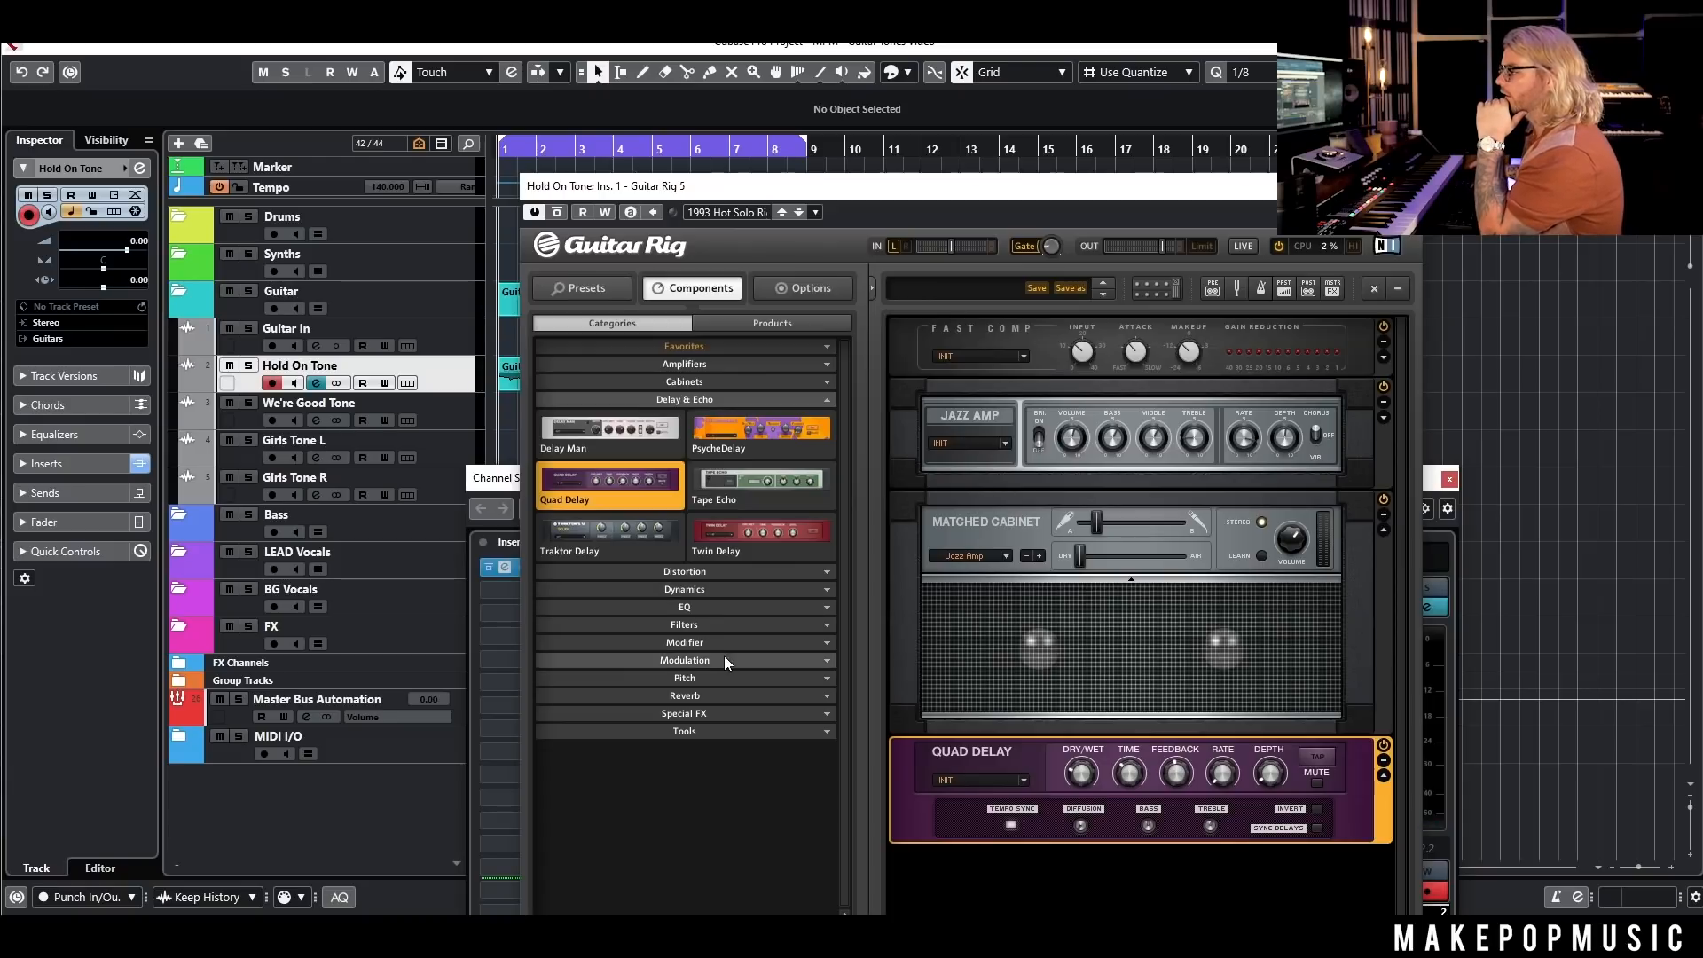
Step: Add the Reflektor reverb below the Quad Delay and choose the Big Halls category for it
click(710, 693)
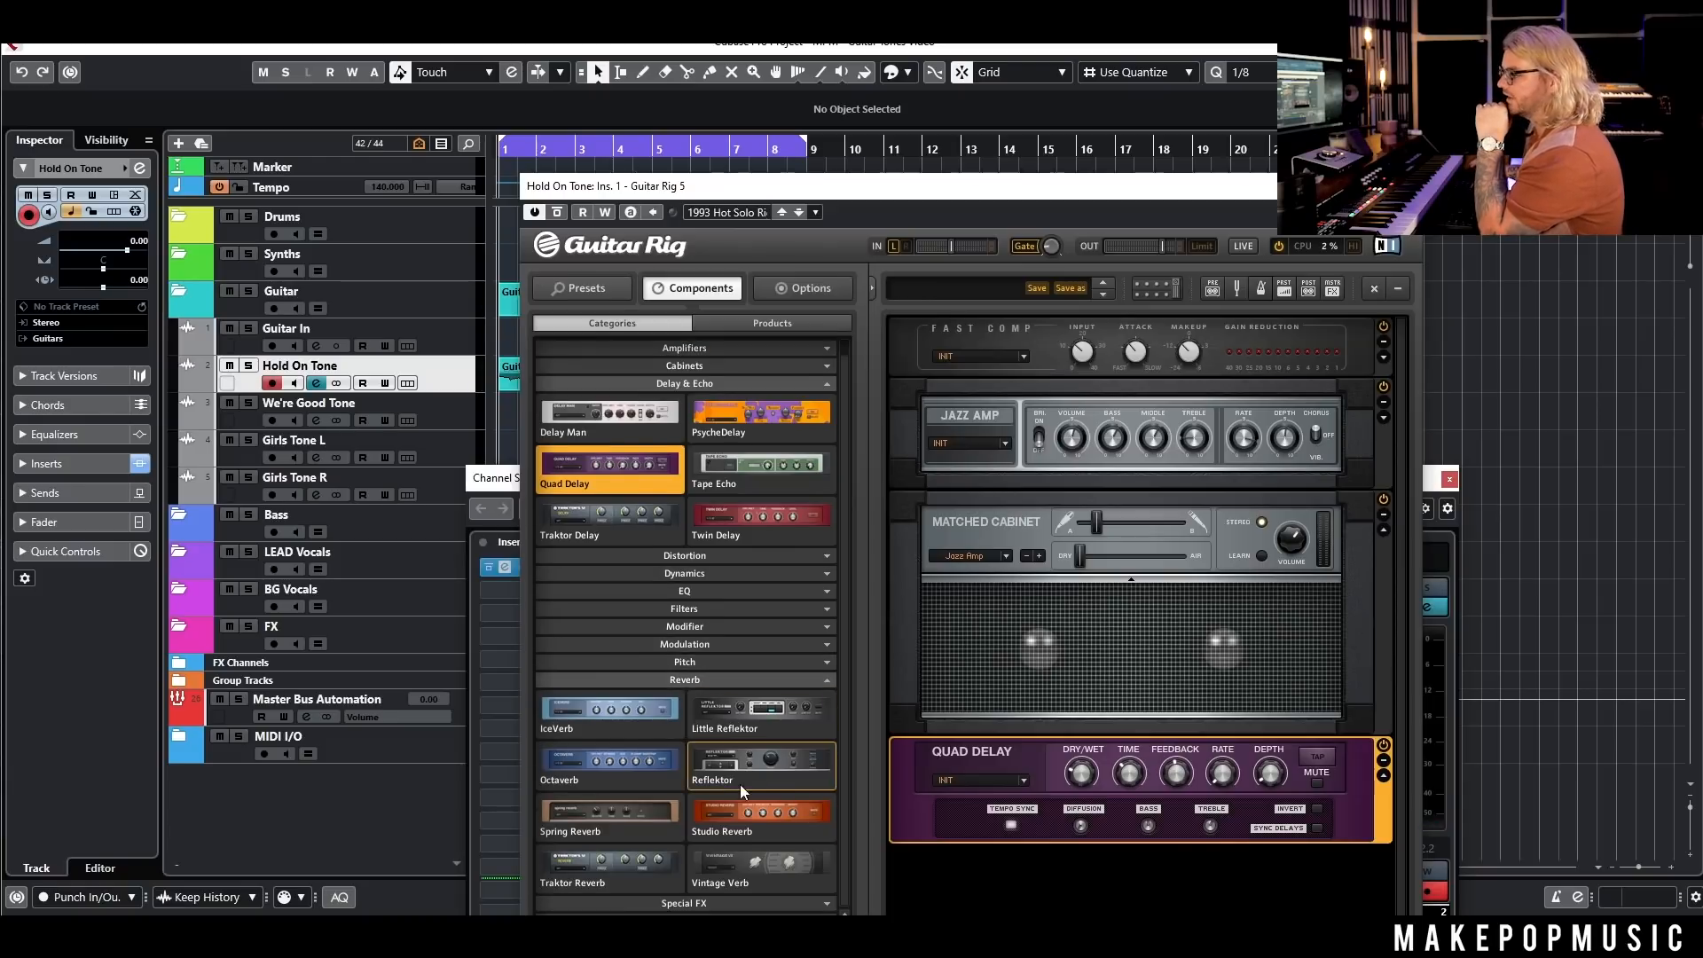
drag(736, 772, 1181, 866)
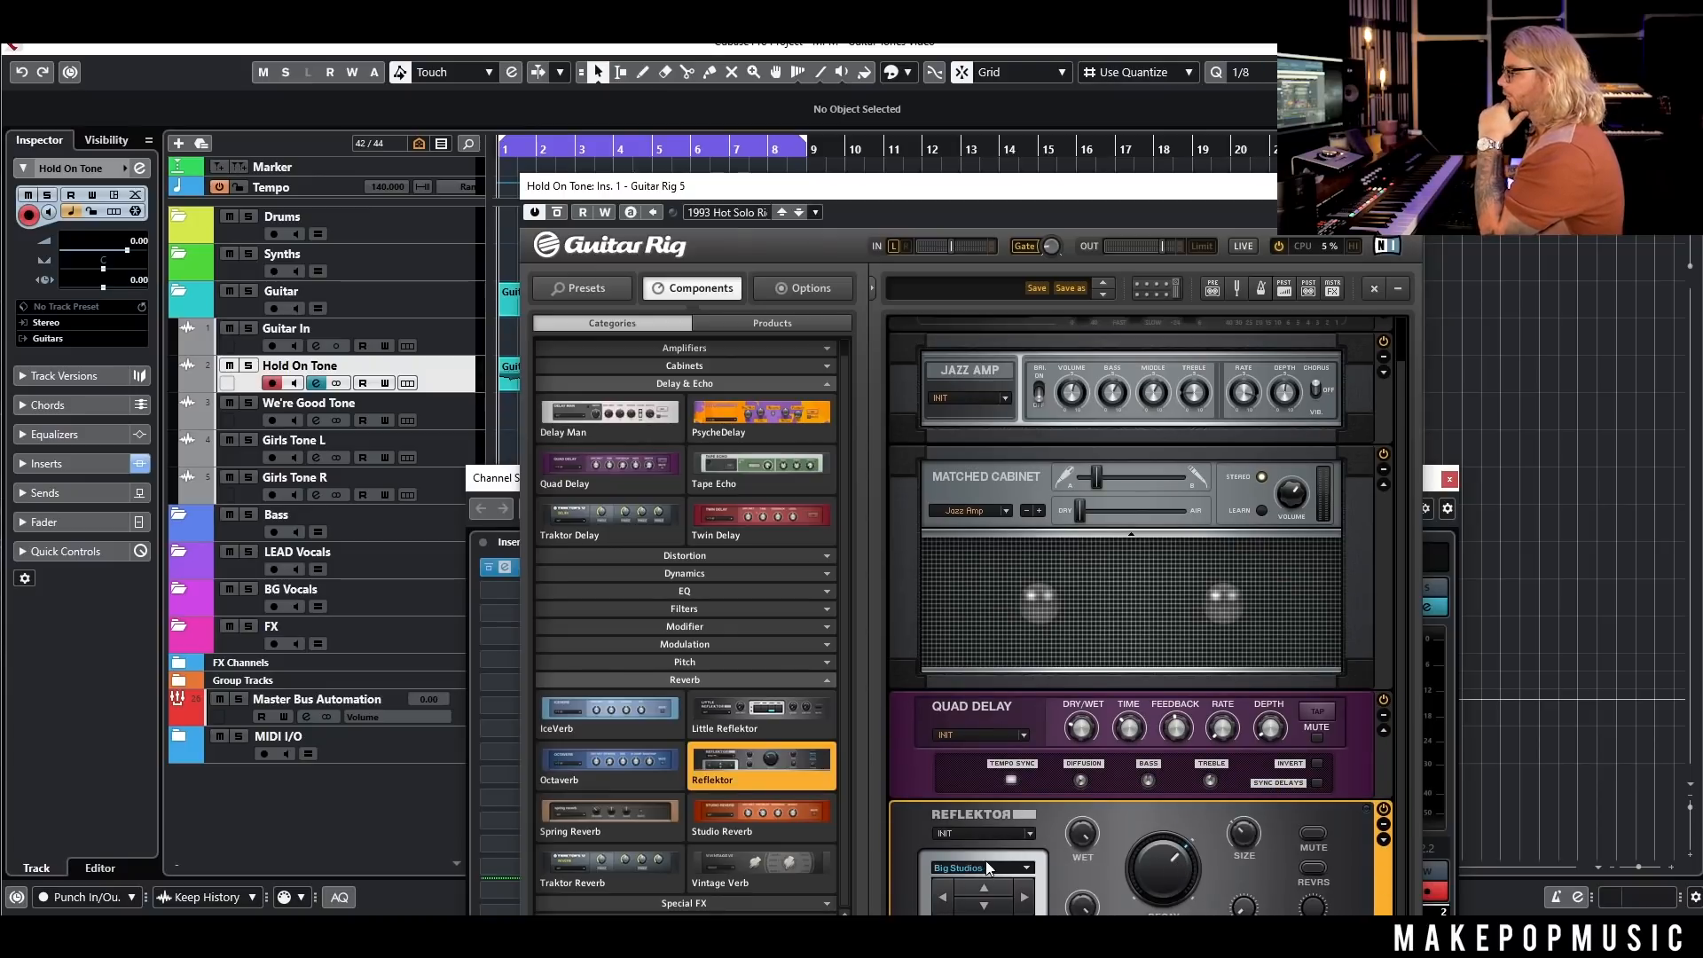
click(1027, 868)
click(1108, 555)
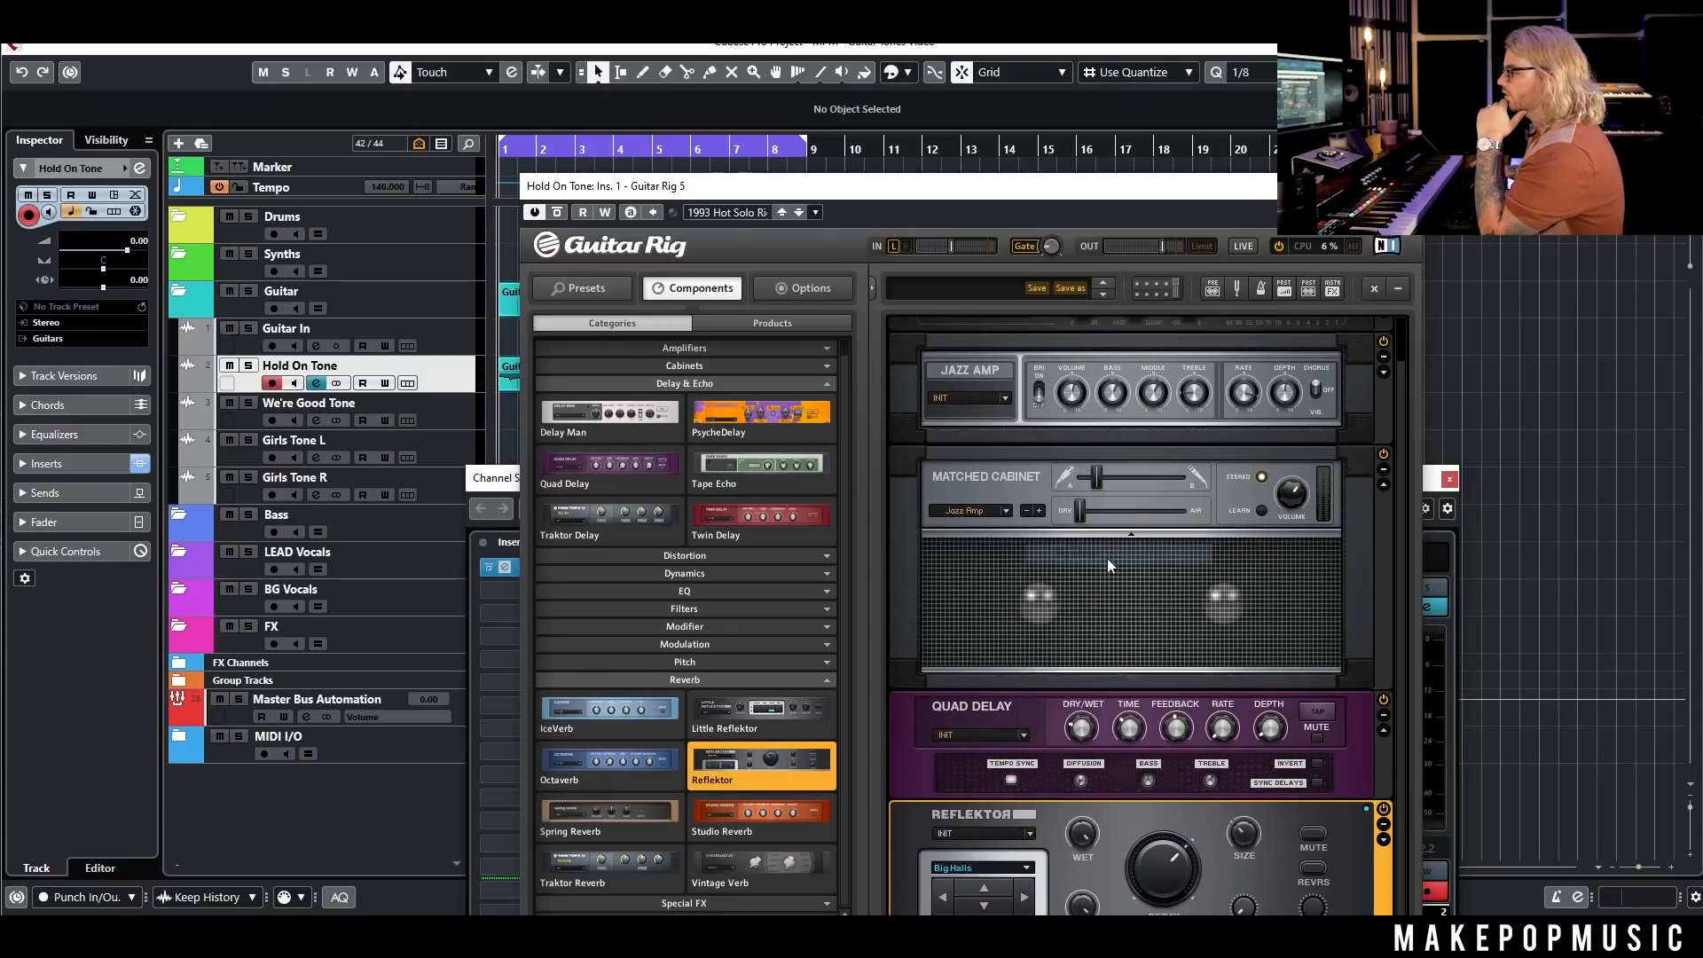
drag(1271, 190, 1221, 149)
mouse_move(1026, 817)
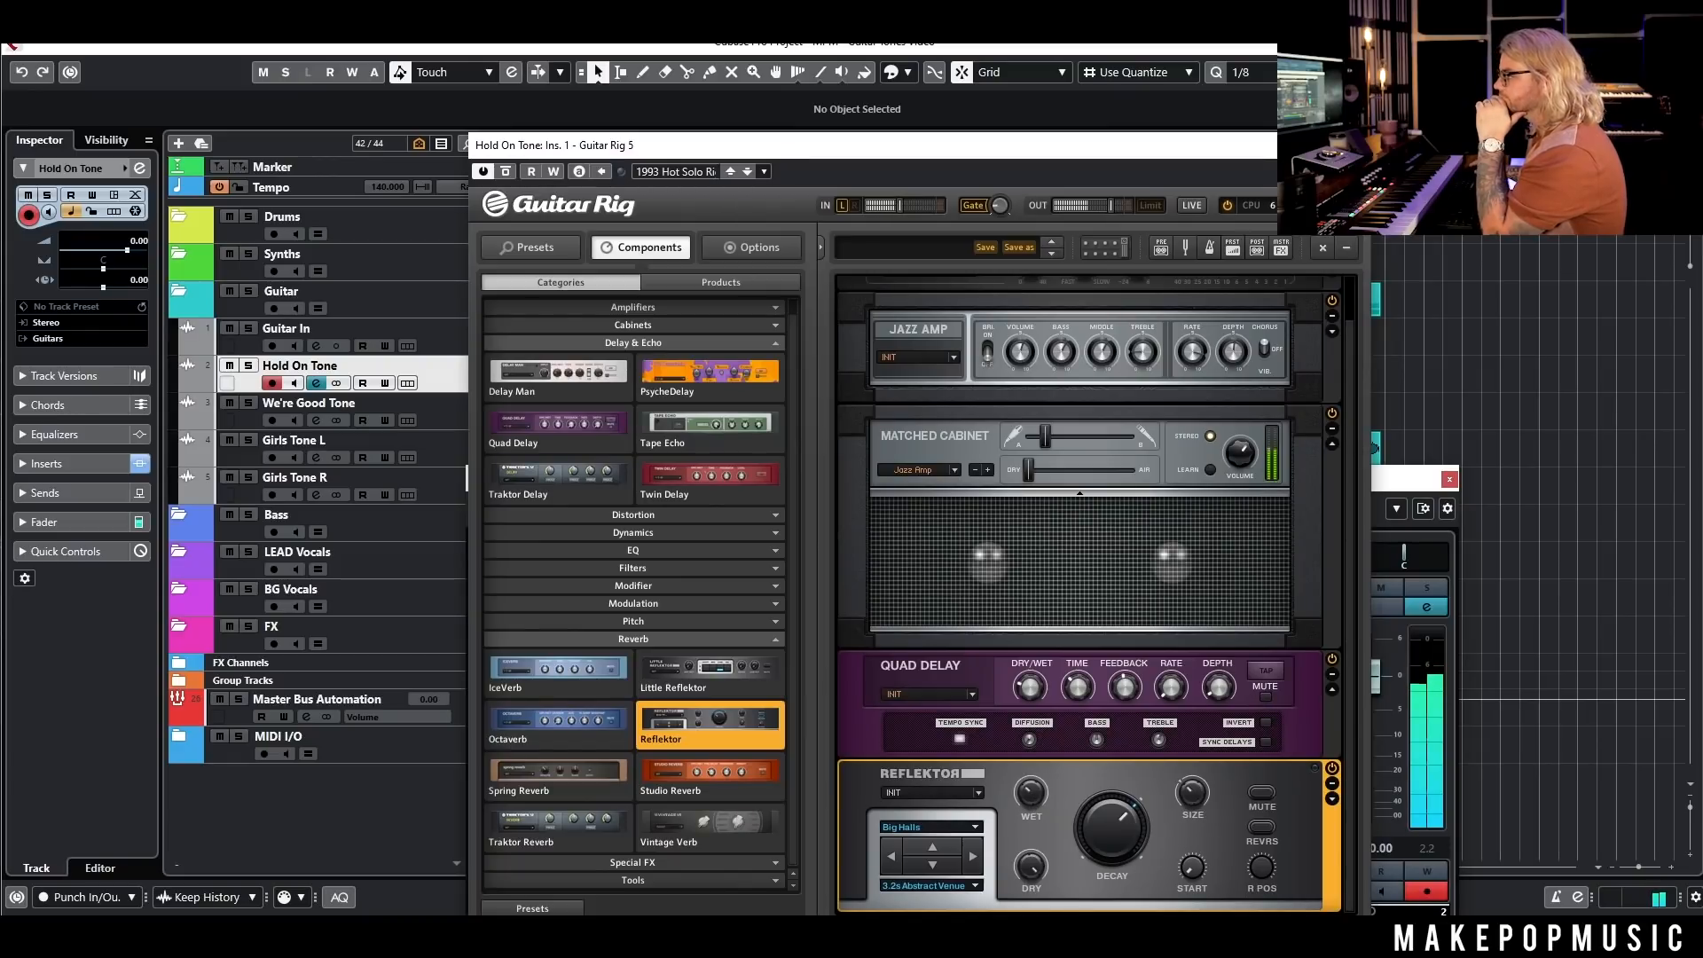
Step: Compare the Guitar Rig chain with the bypassed signal during playback, and close the plug-in window
click(505, 171)
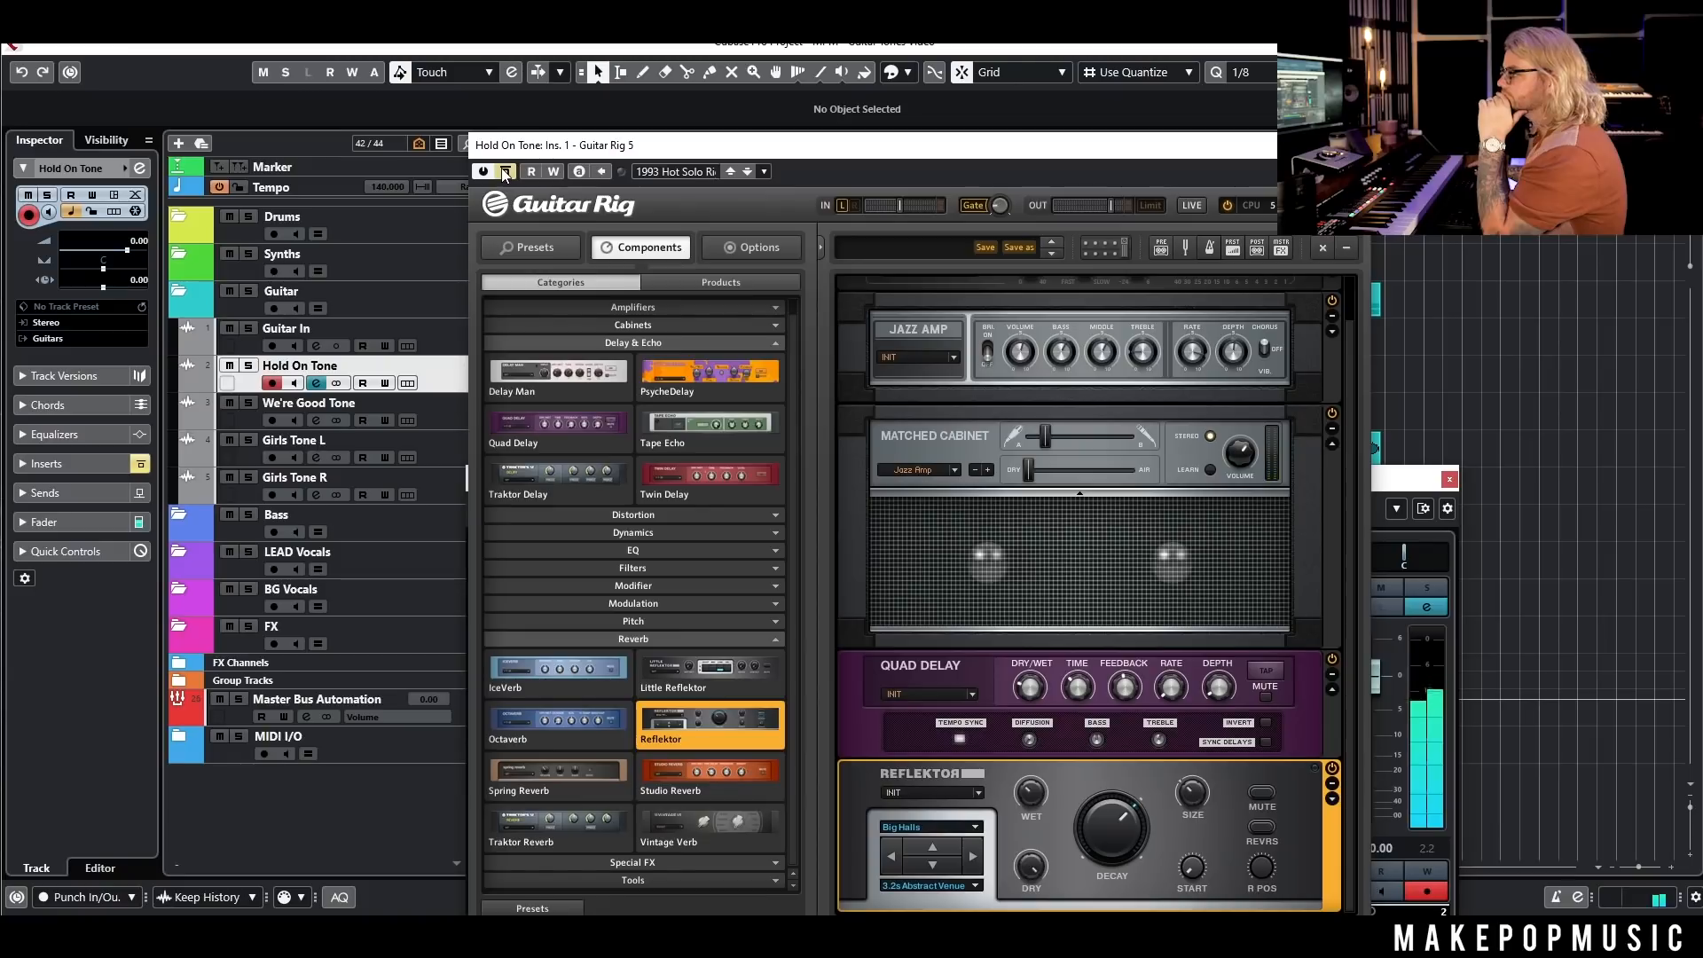
click(505, 171)
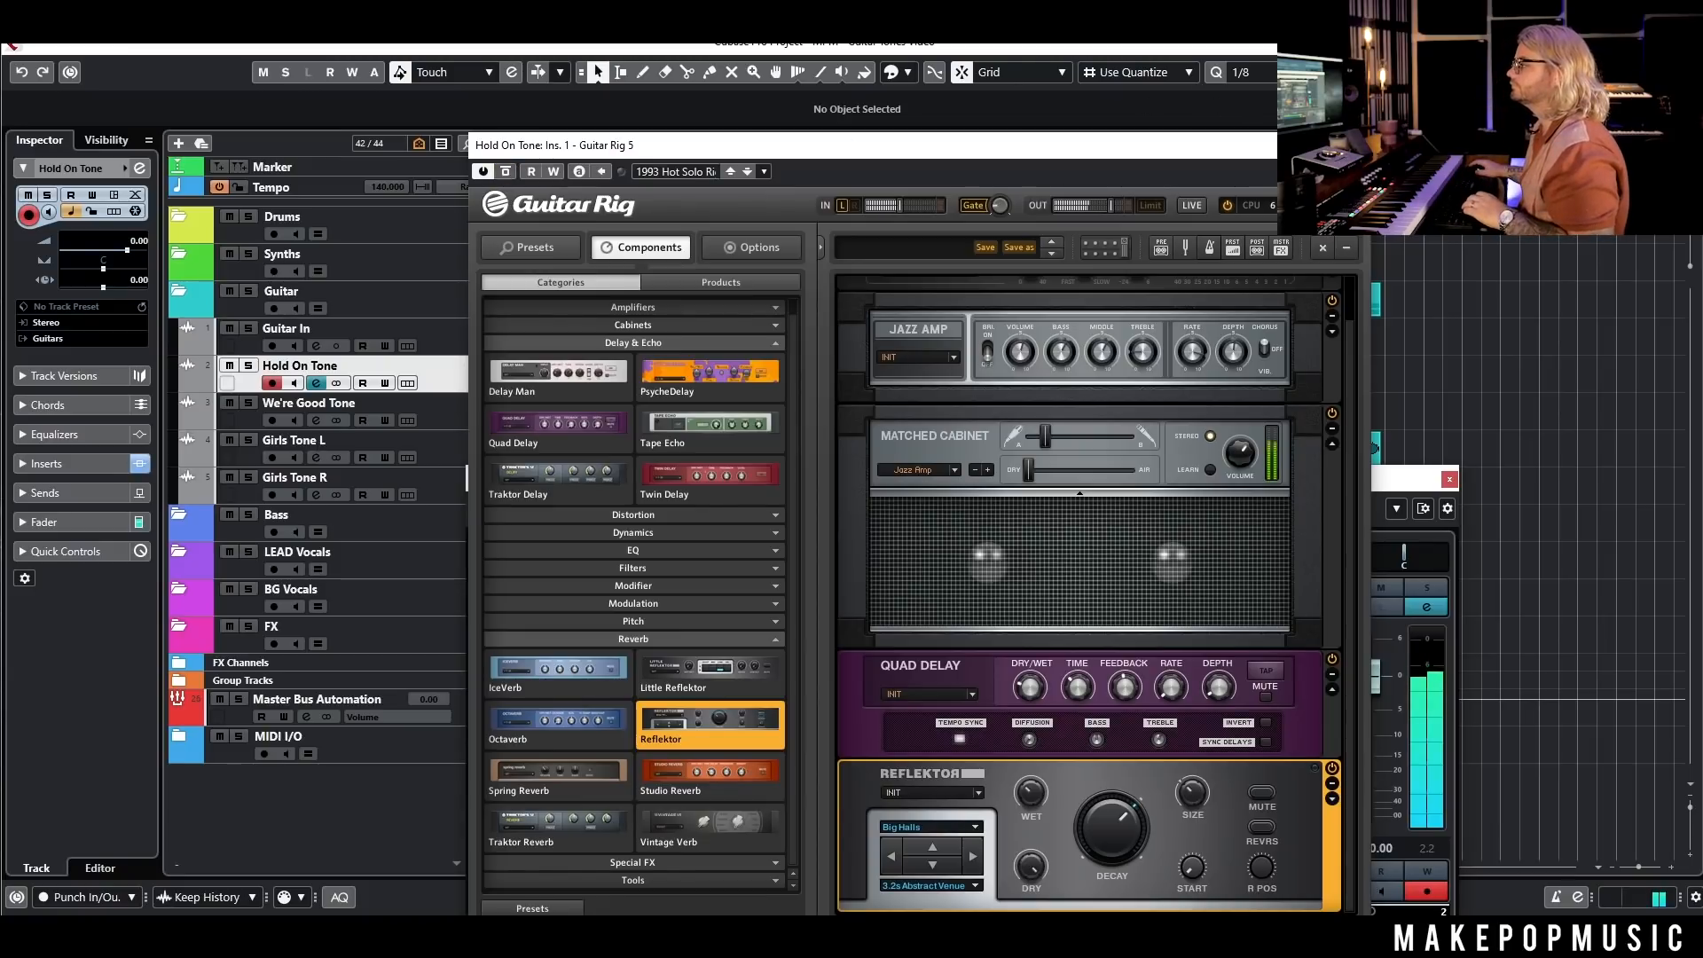
click(1360, 146)
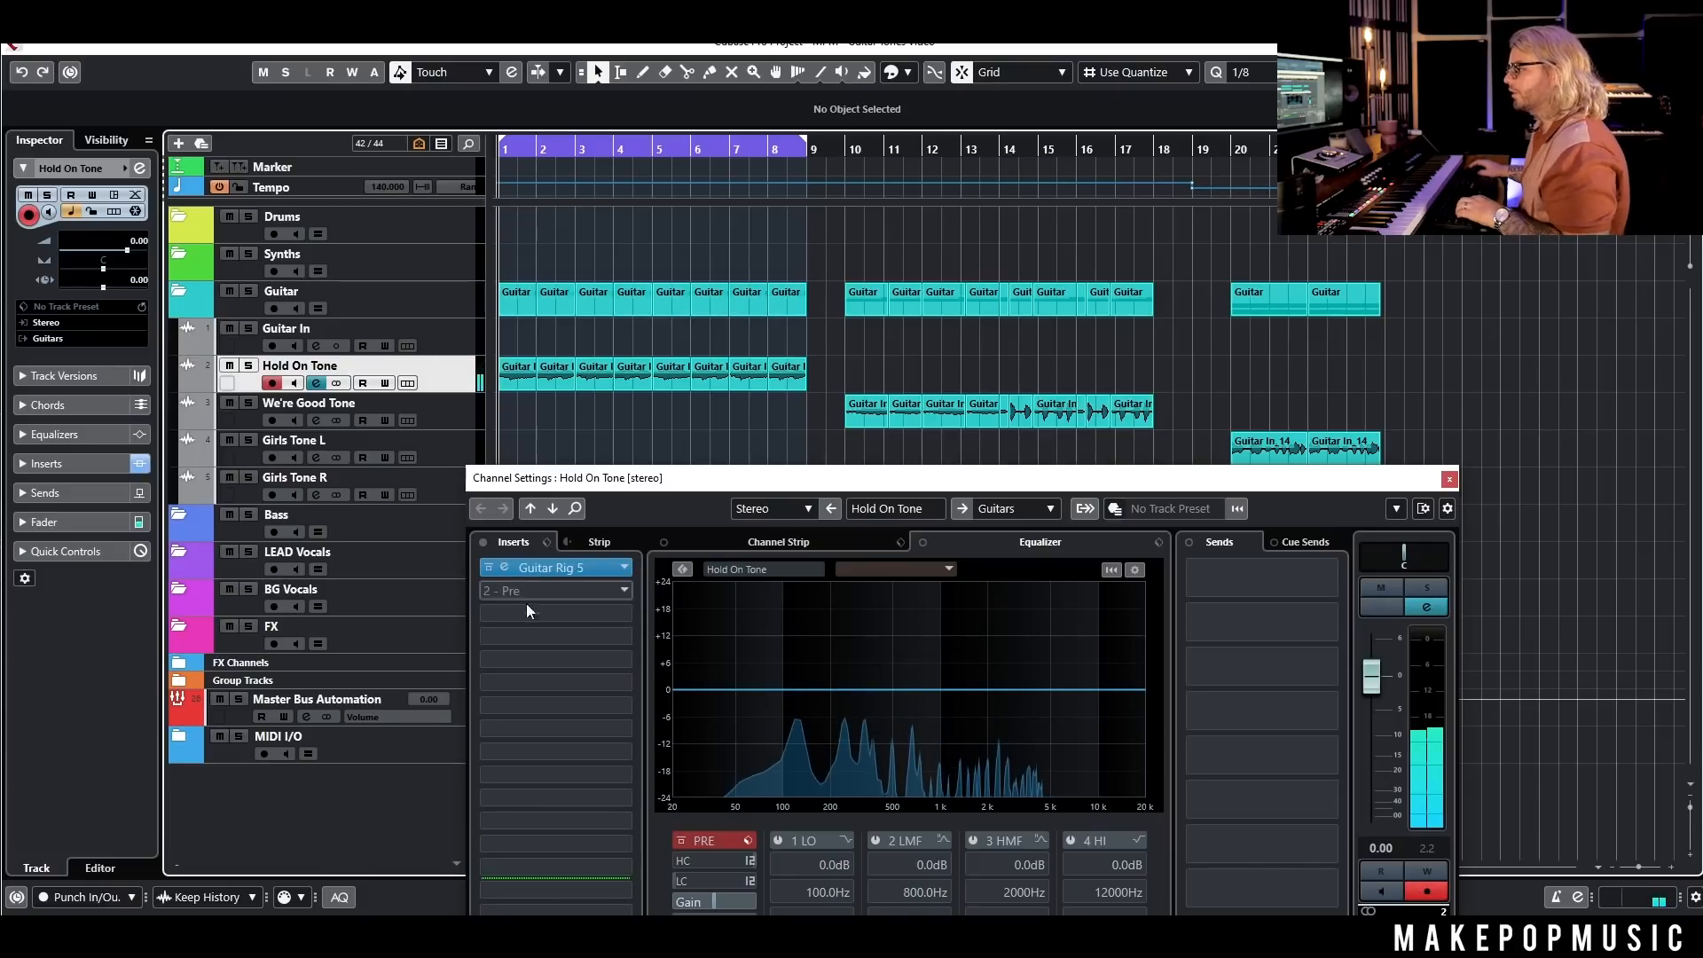
Step: Insert FabFilter Pro-L 2 after Guitar Rig 5 in the second insert slot of Hold On Tone
click(543, 601)
text(pro)
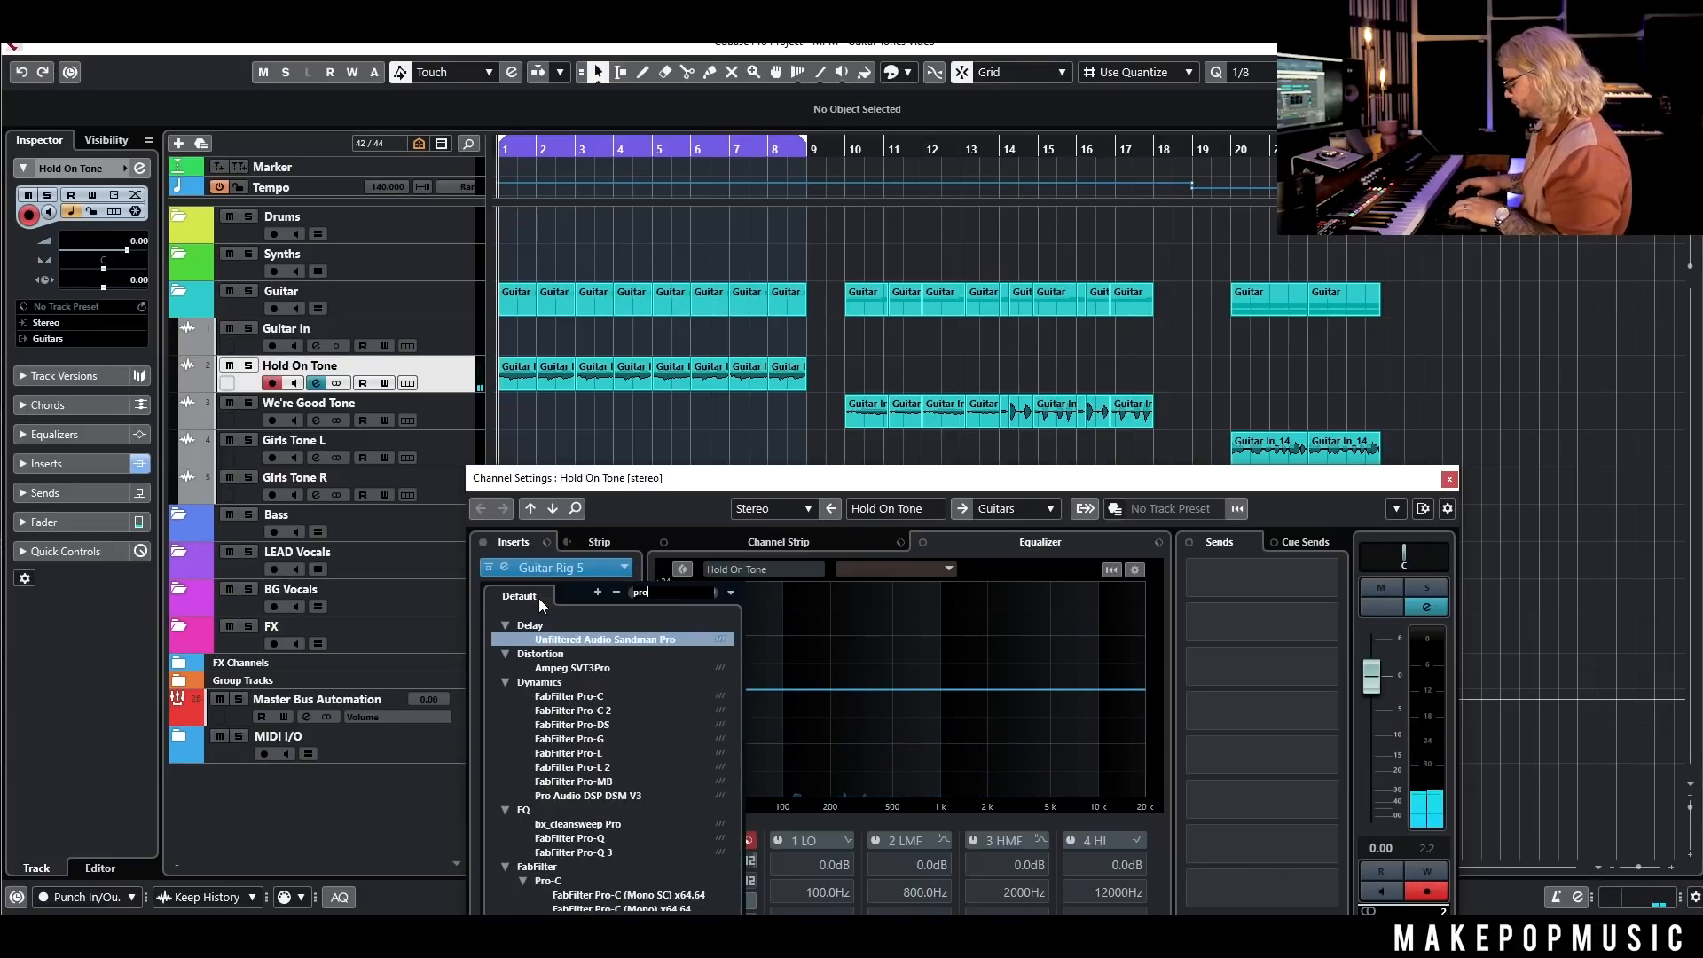
text(-=)
key(BackSpace)
text(=)
key(BackSpace)
text(l)
click(615, 653)
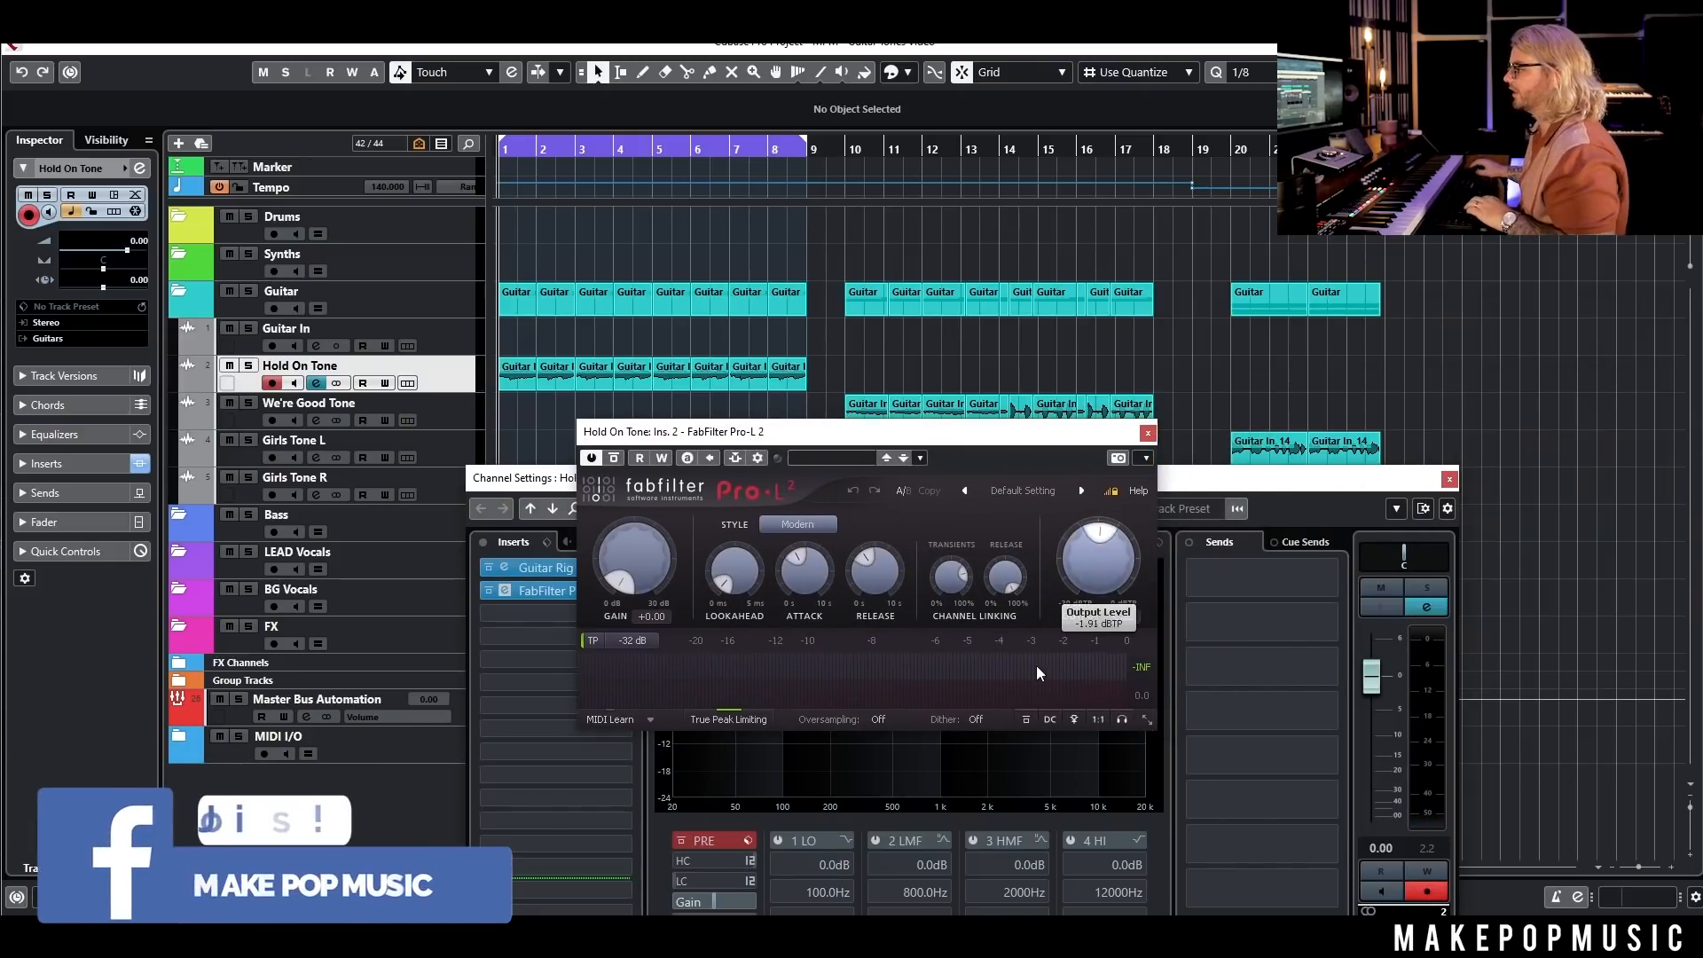
Step: Set the limiter's output level to -1.92 and gain to +6.43, change its limiting style, and close the plug-in and channel windows
drag(1045, 641, 1036, 663)
drag(601, 571, 649, 526)
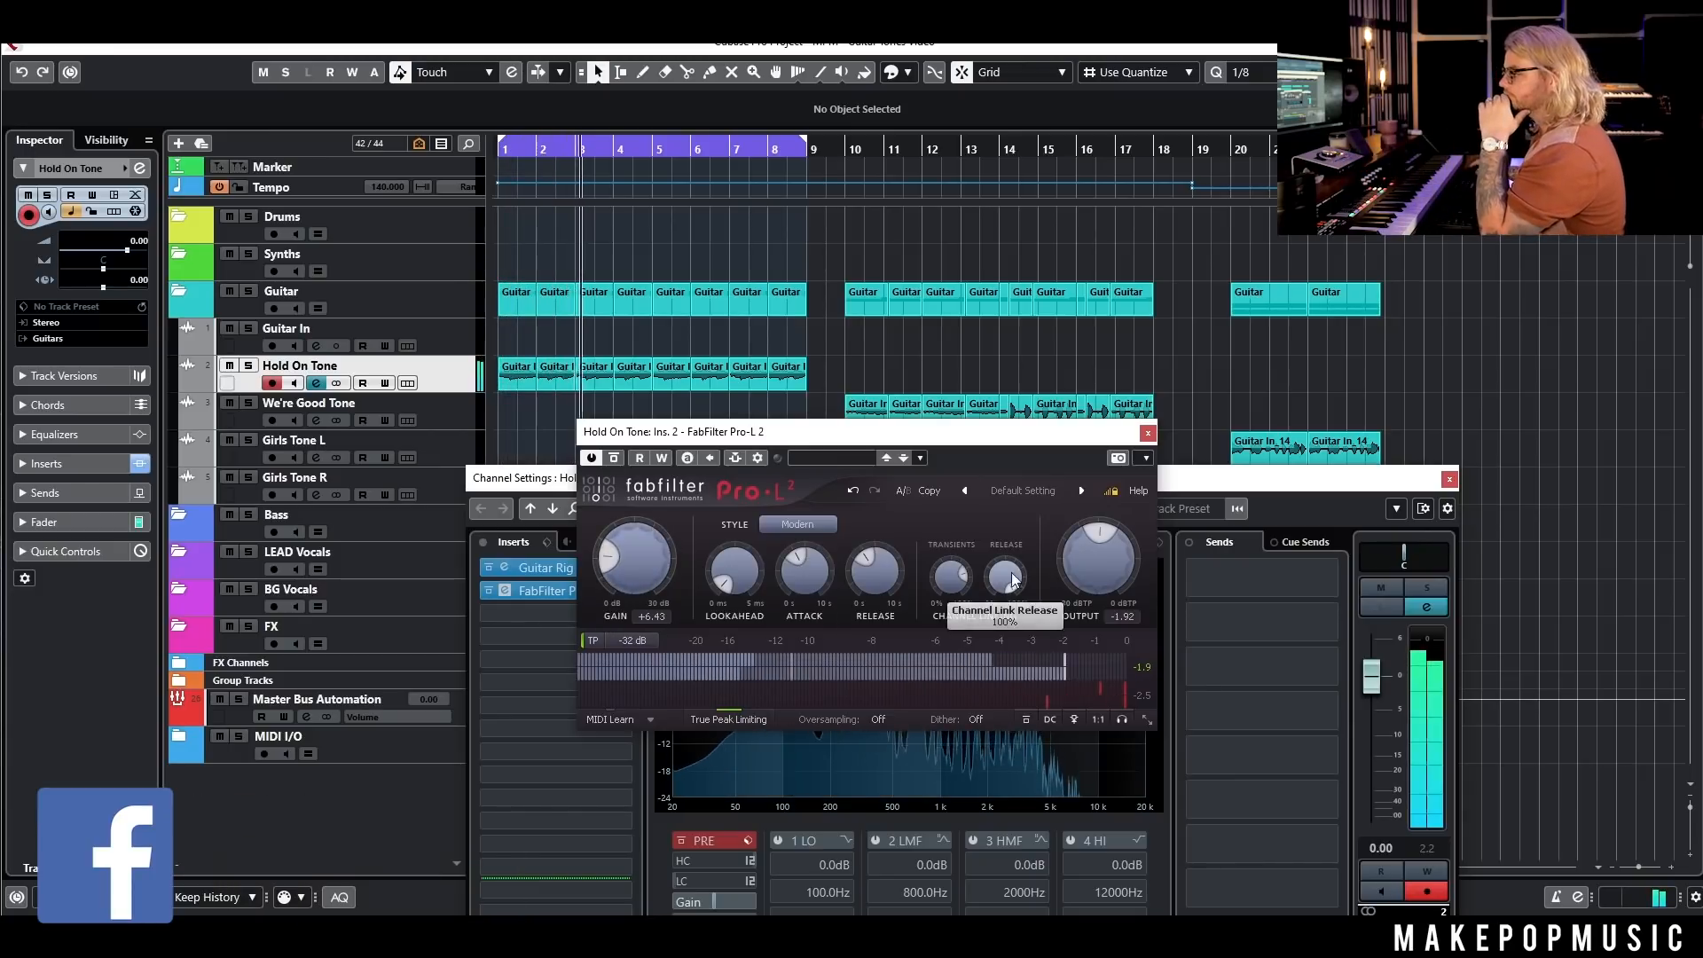
click(796, 524)
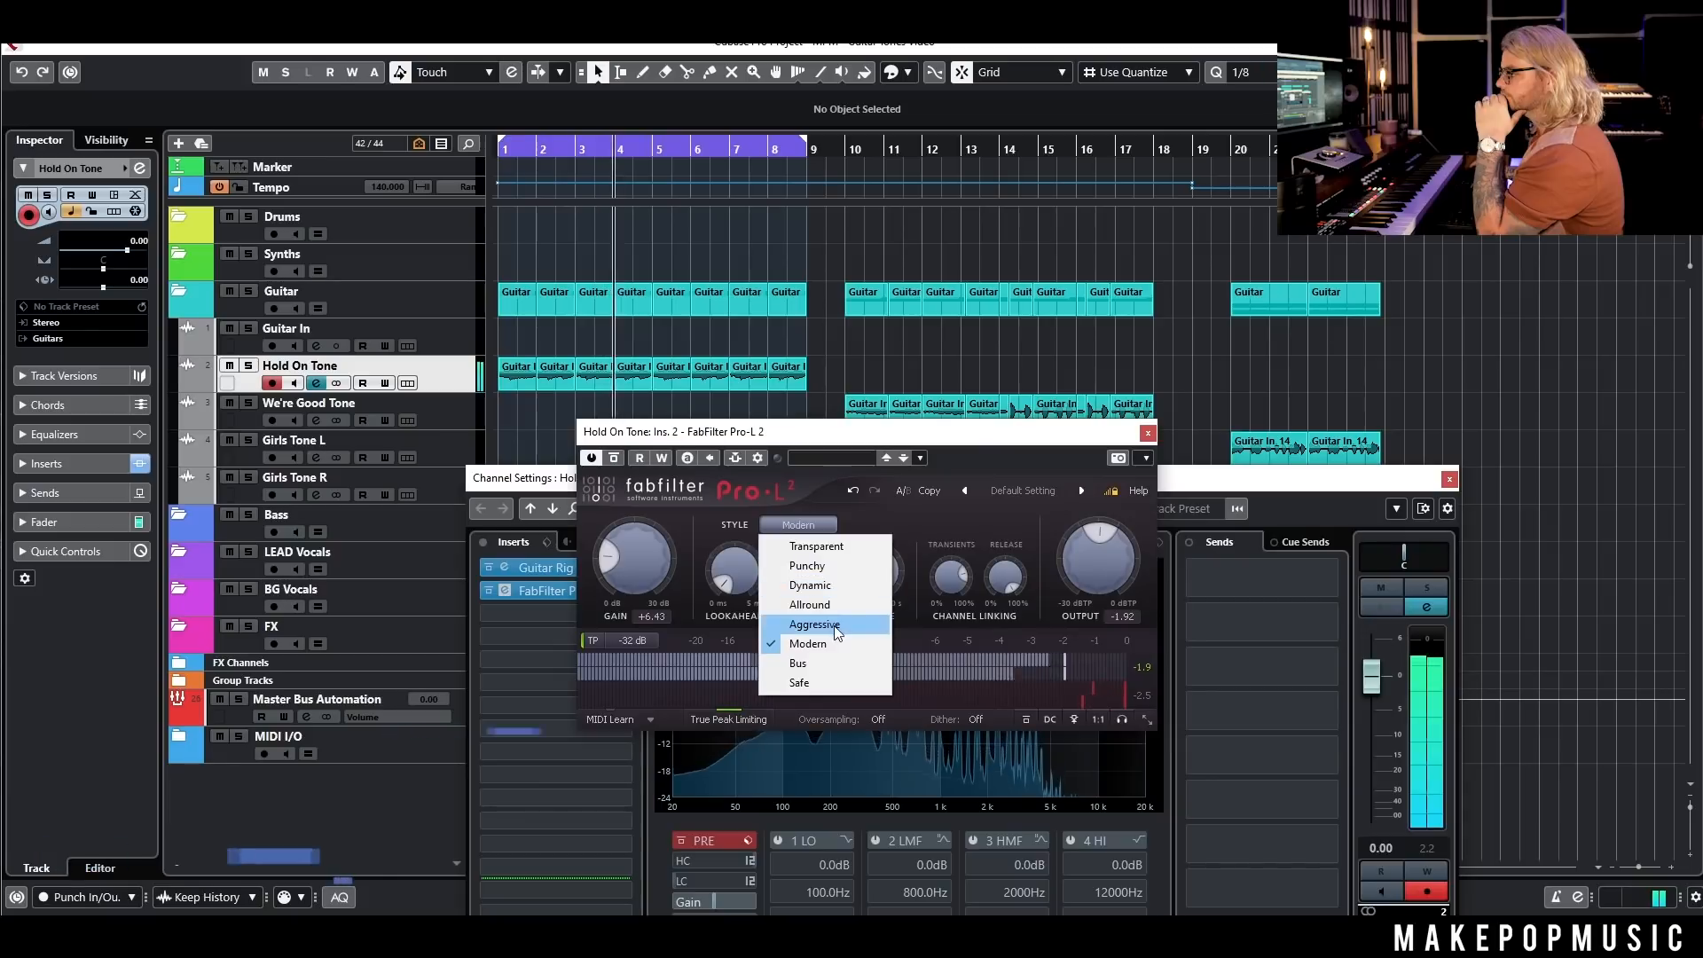
click(817, 575)
click(1147, 433)
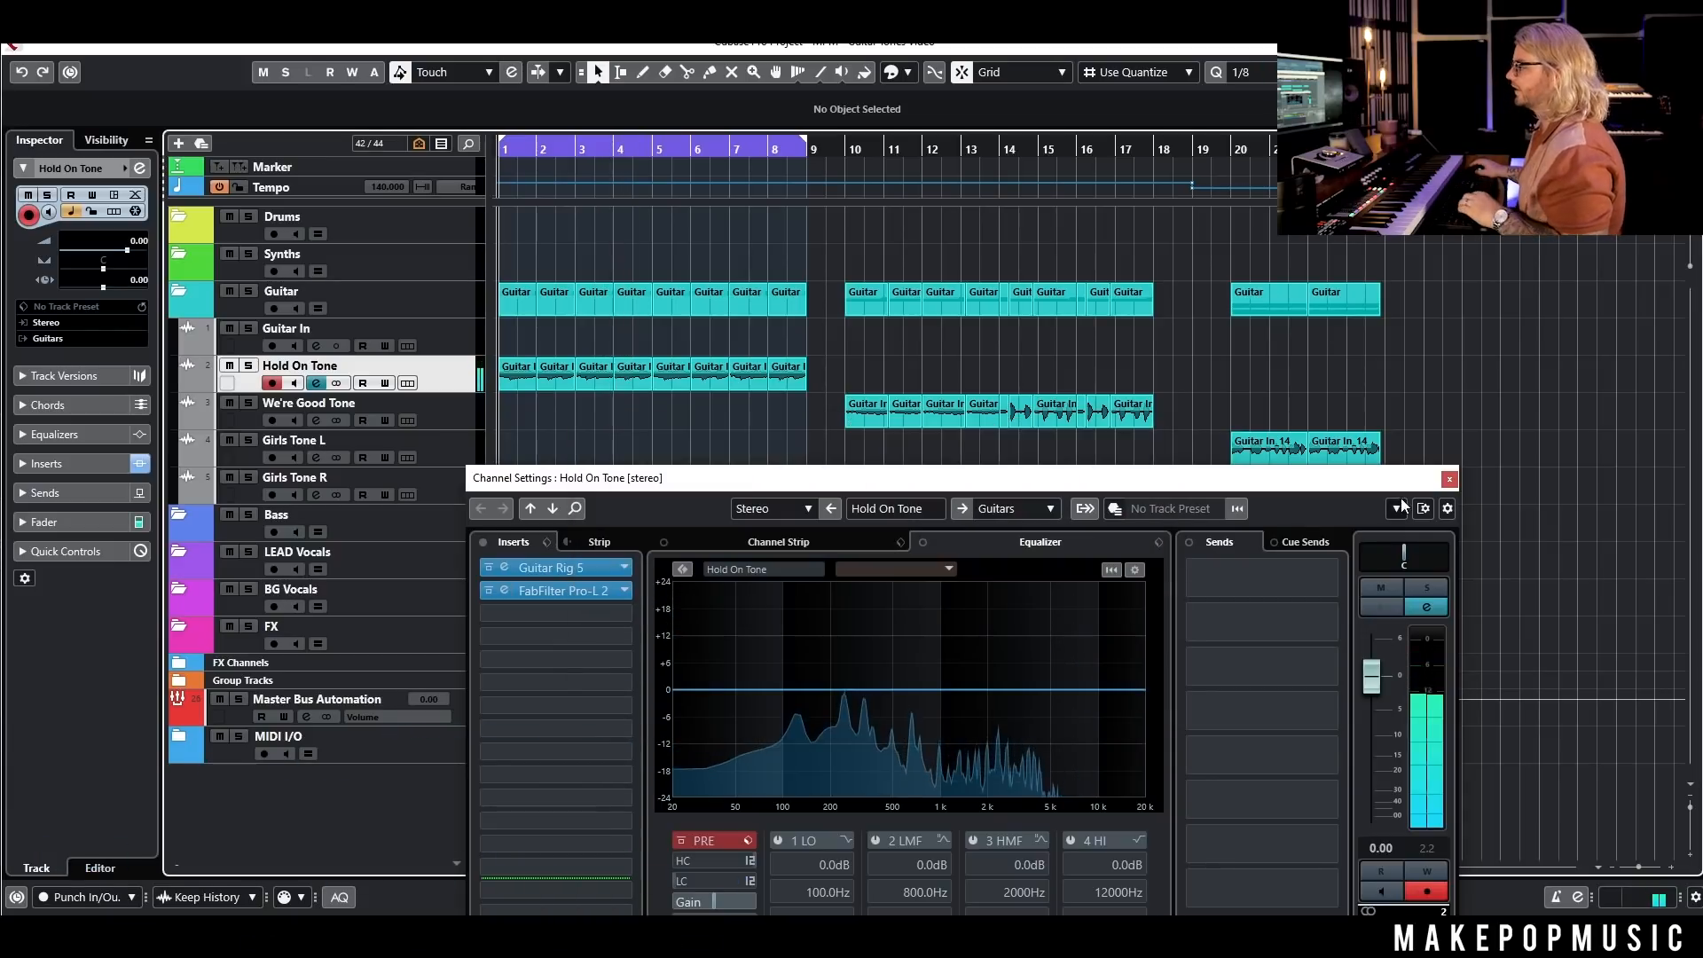
click(1449, 479)
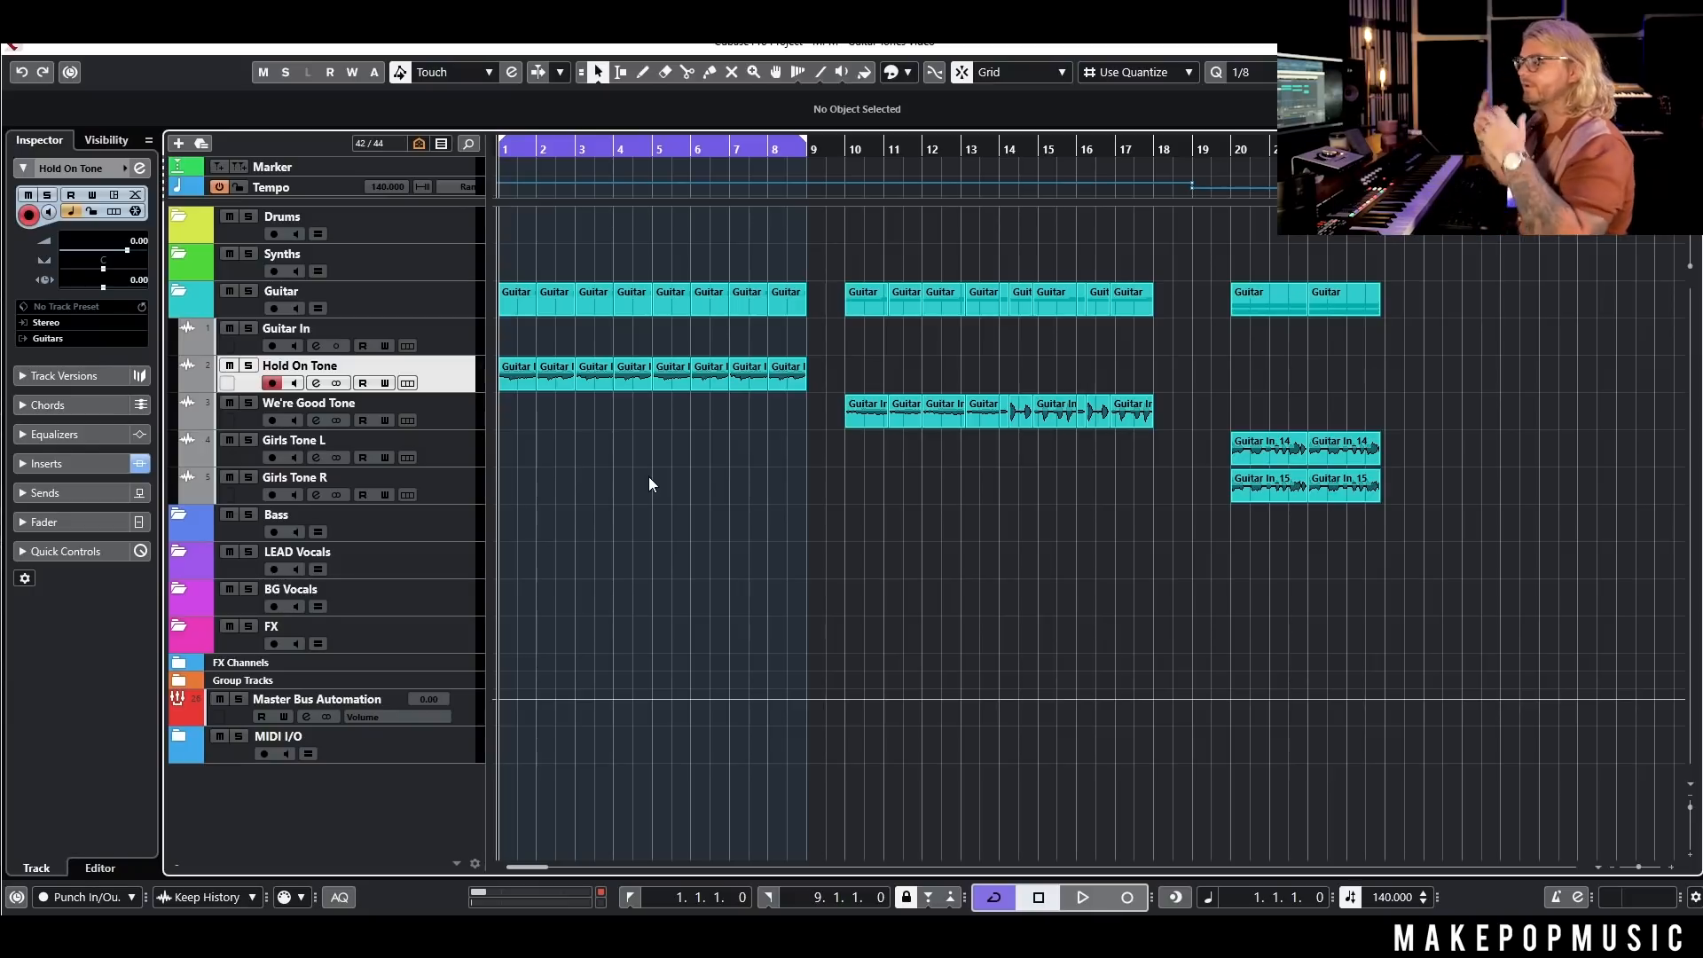
Step: Play the Hold On Tone loop, and move the cycle range to bars 10 to 18 to audition the We're Good Tone part
key(space)
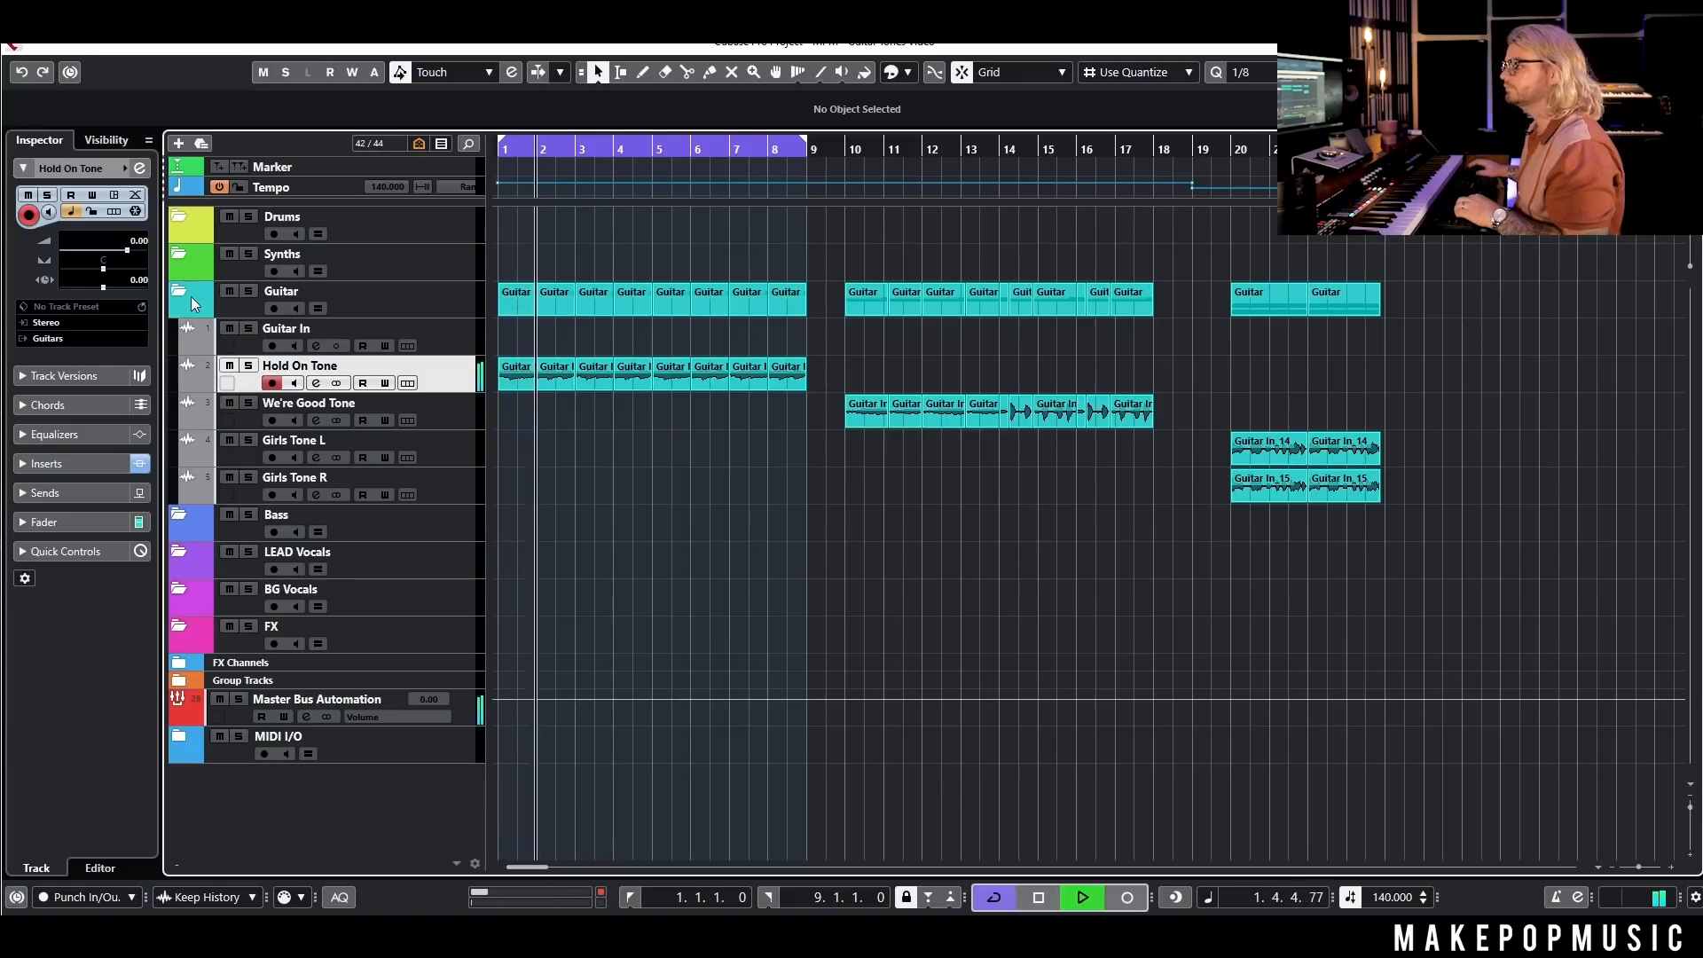
key(space)
click(842, 145)
drag(676, 142, 1017, 156)
key(space)
click(989, 155)
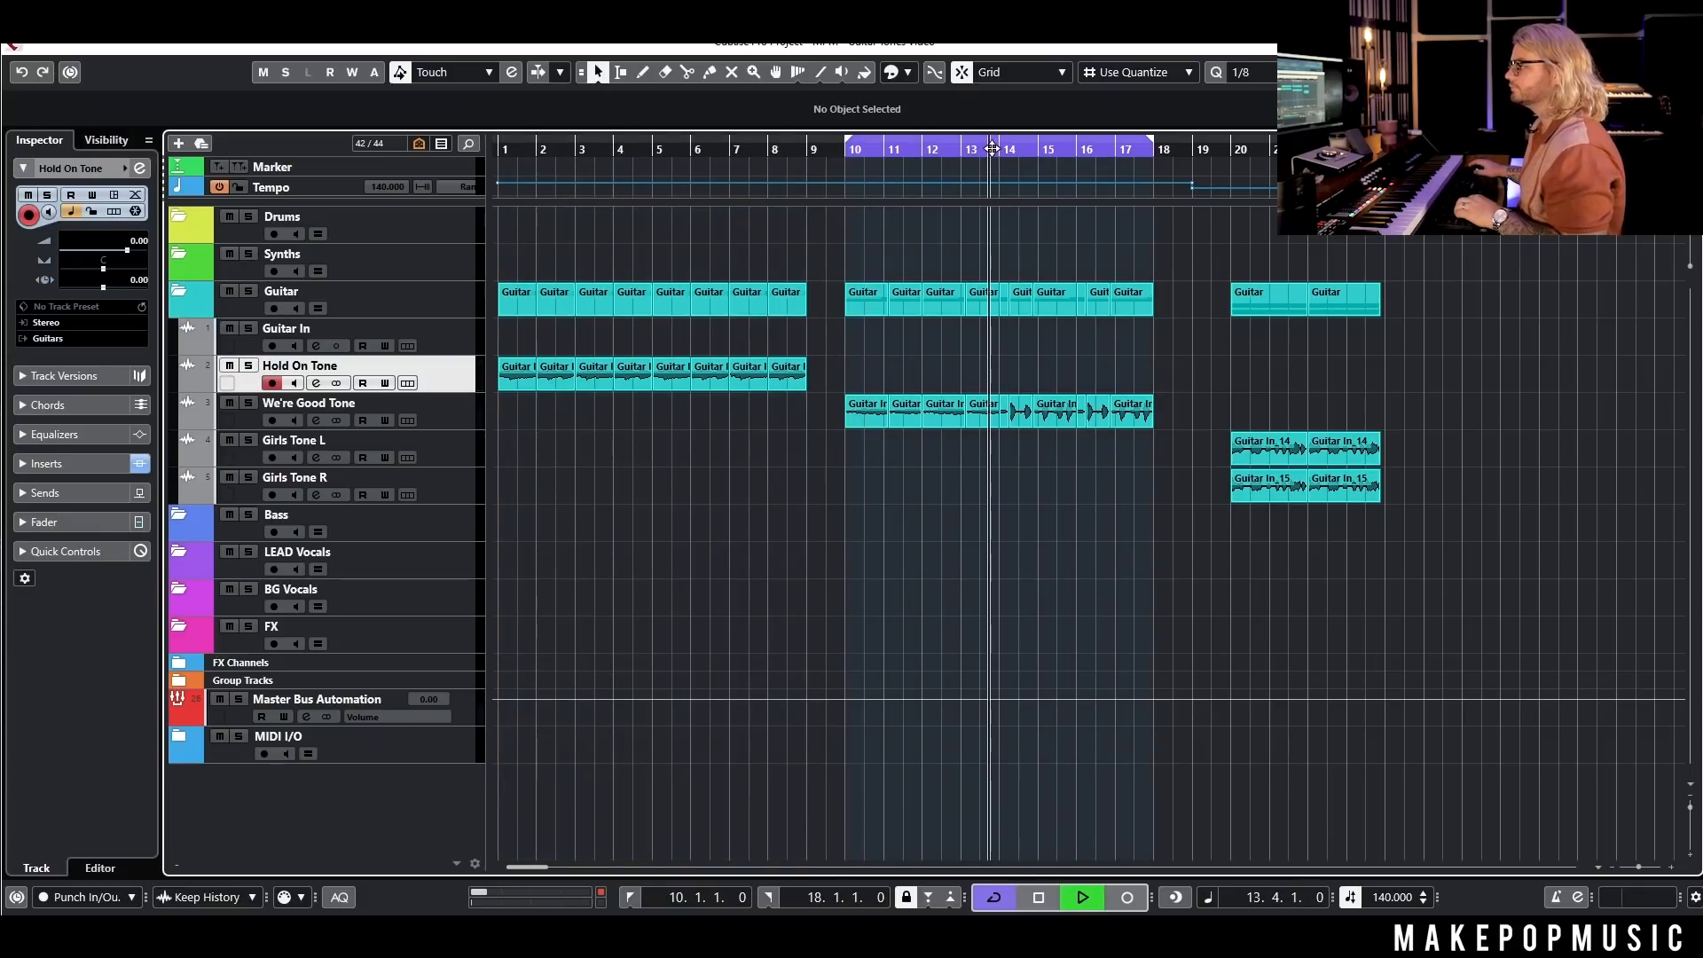
key(space)
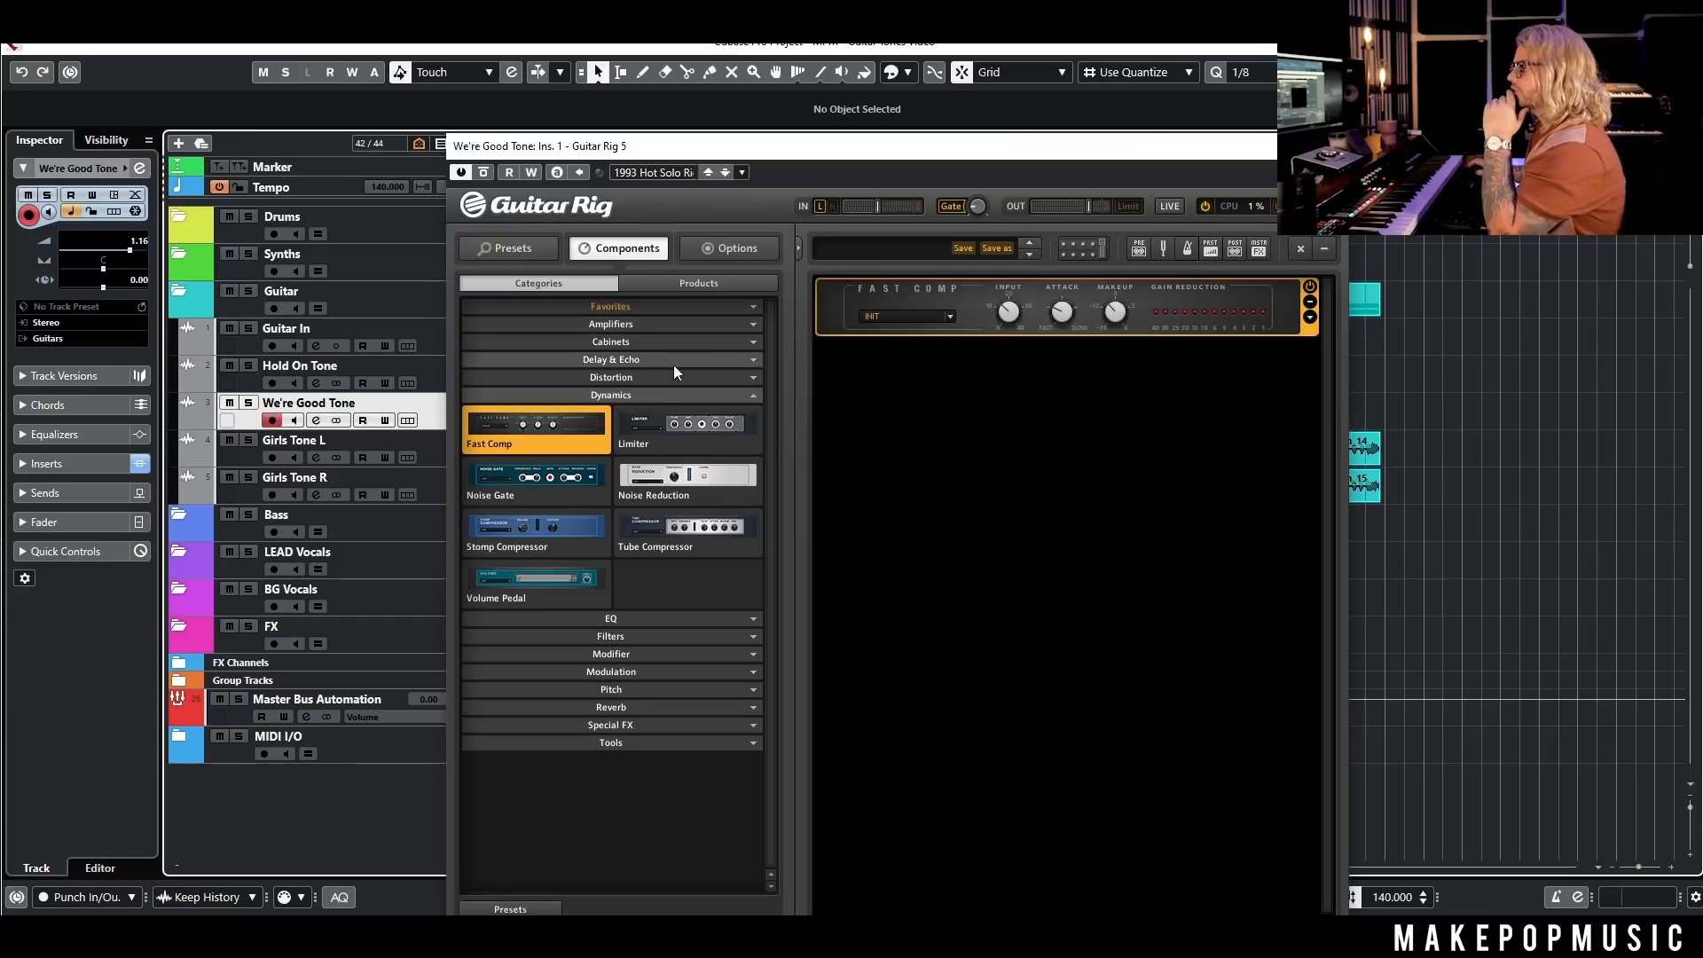
Step: Add the Twang Reverb amplifier with its matched cabinet below the Fast Comp on We're Good Tone
click(636, 319)
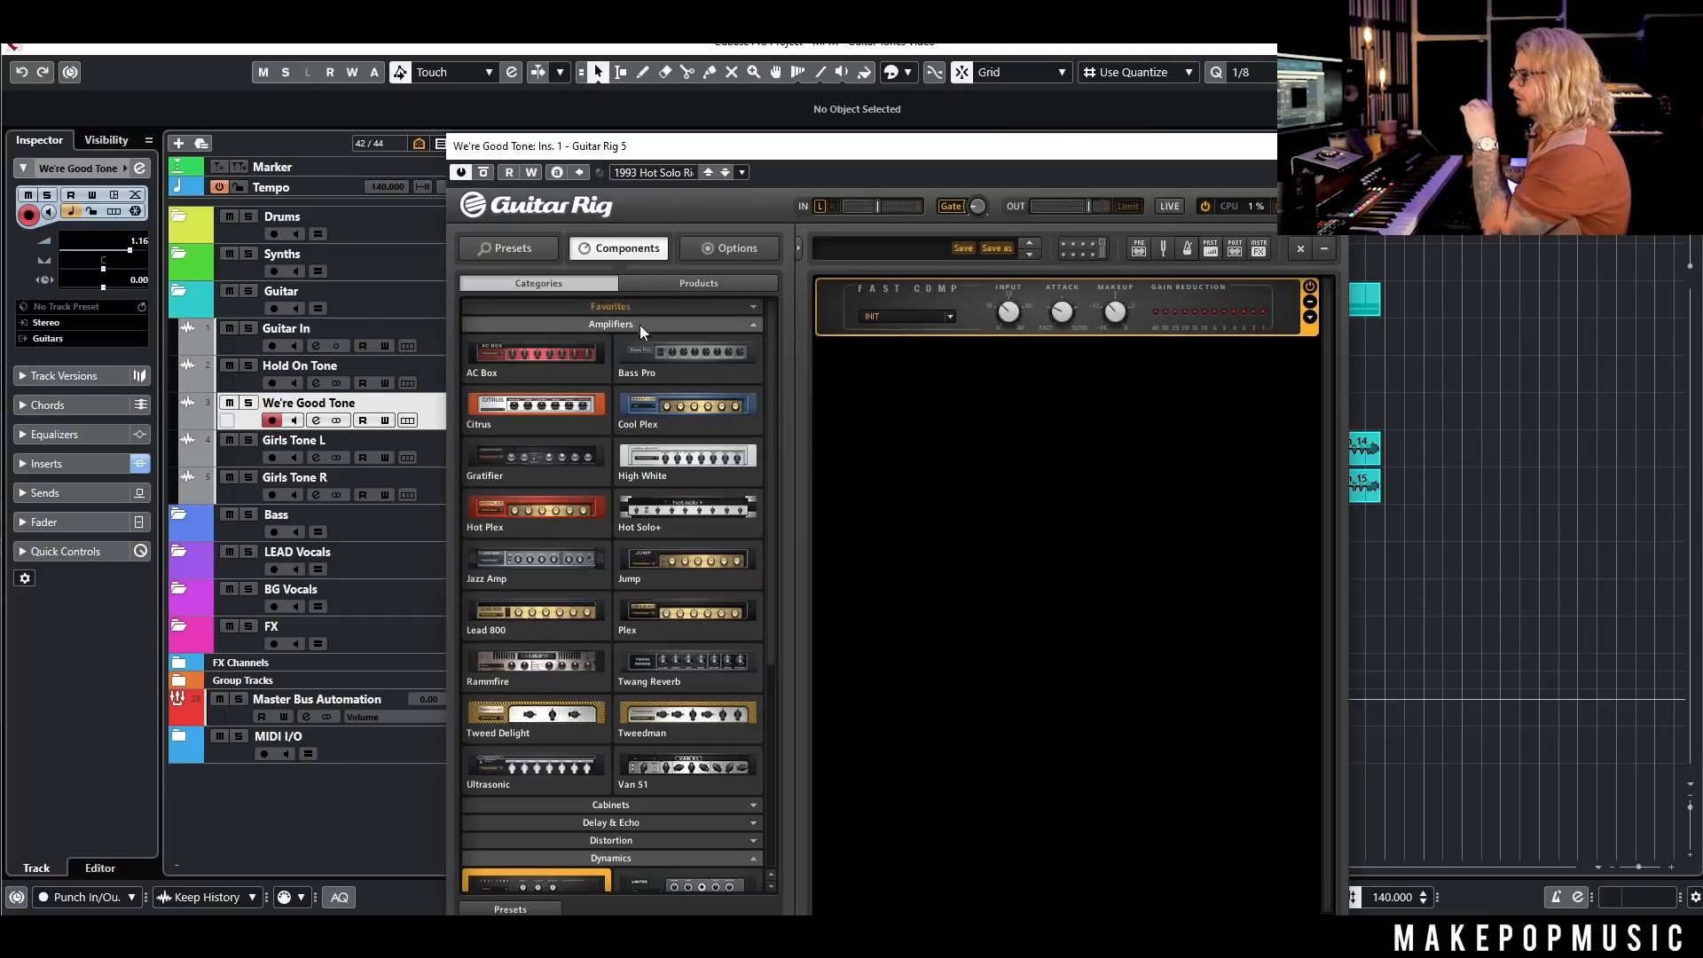
scroll(732, 609, down, 2)
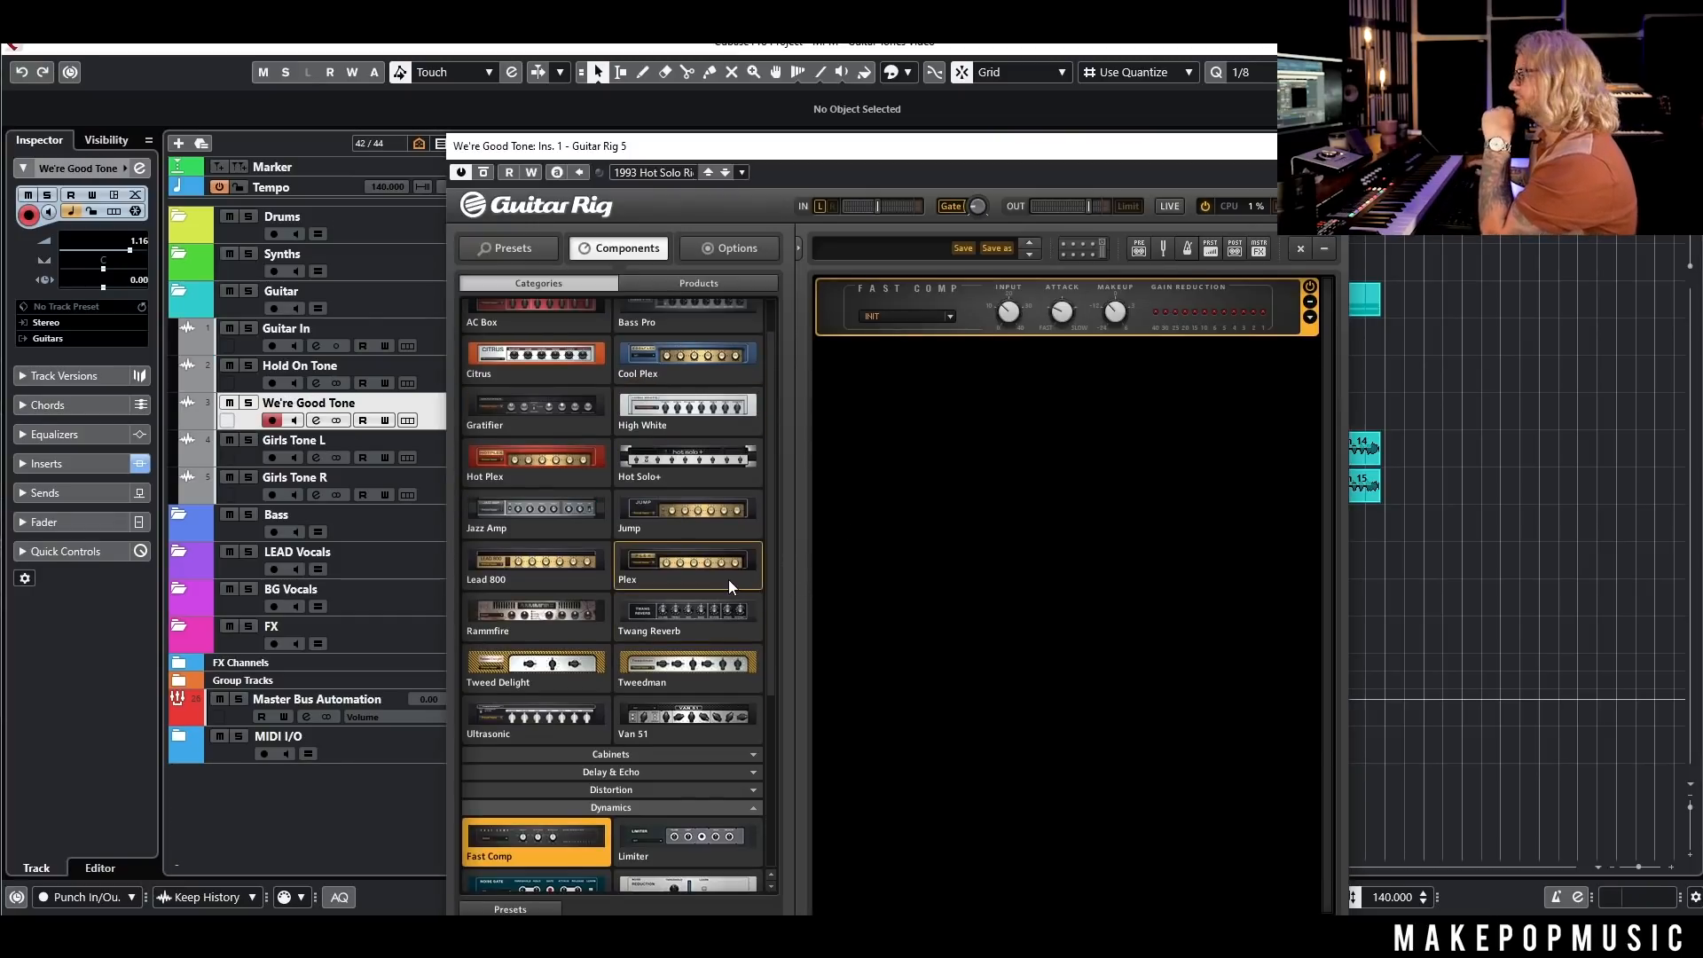
scroll(693, 620, up, 1)
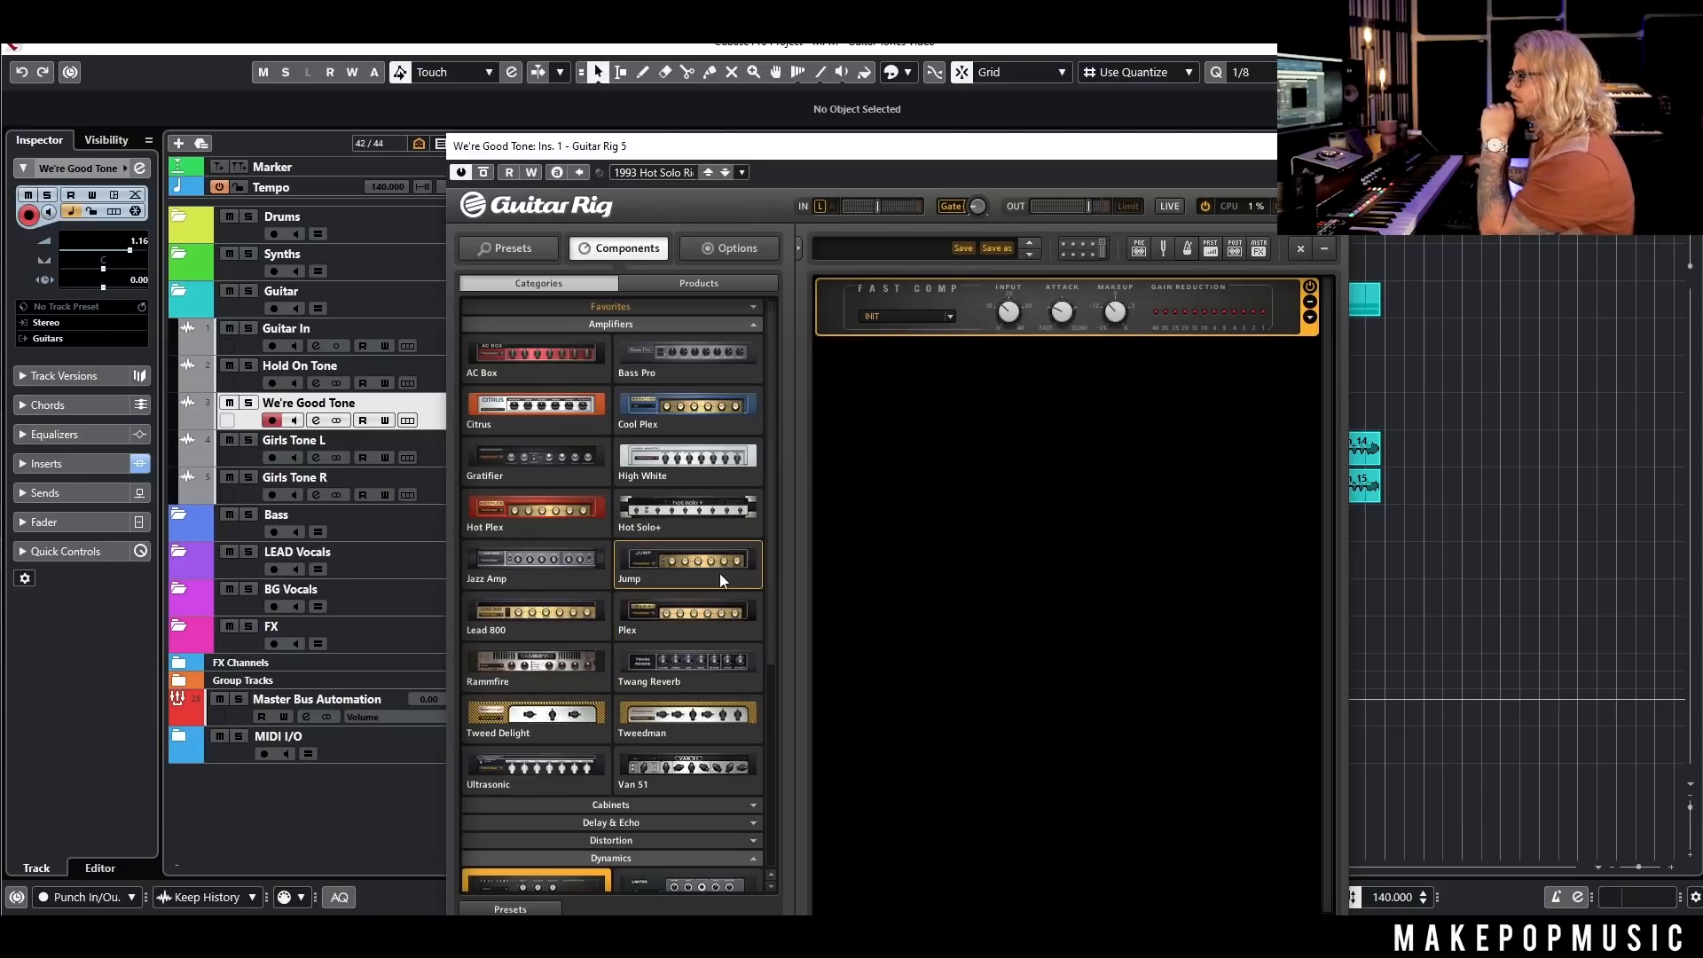
drag(690, 667, 1039, 542)
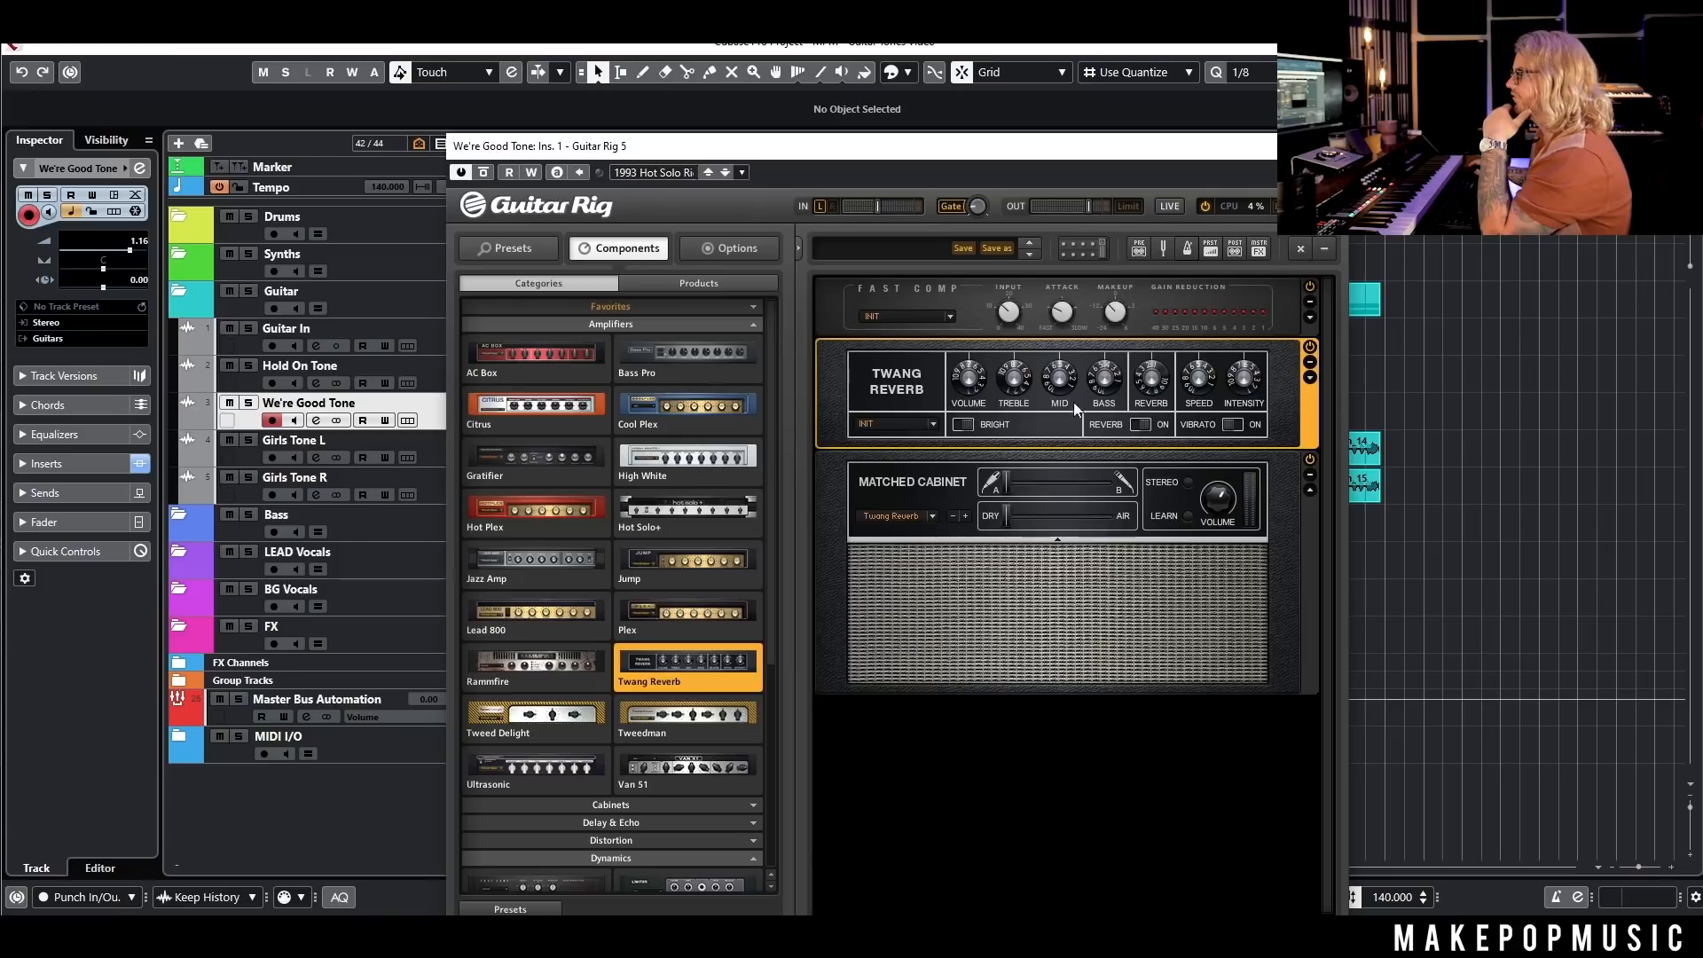
Step: Adjust the Twang Reverb's treble and mid during playback, and centre the matched cabinet's mic balance between A and B
drag(1019, 384, 1019, 392)
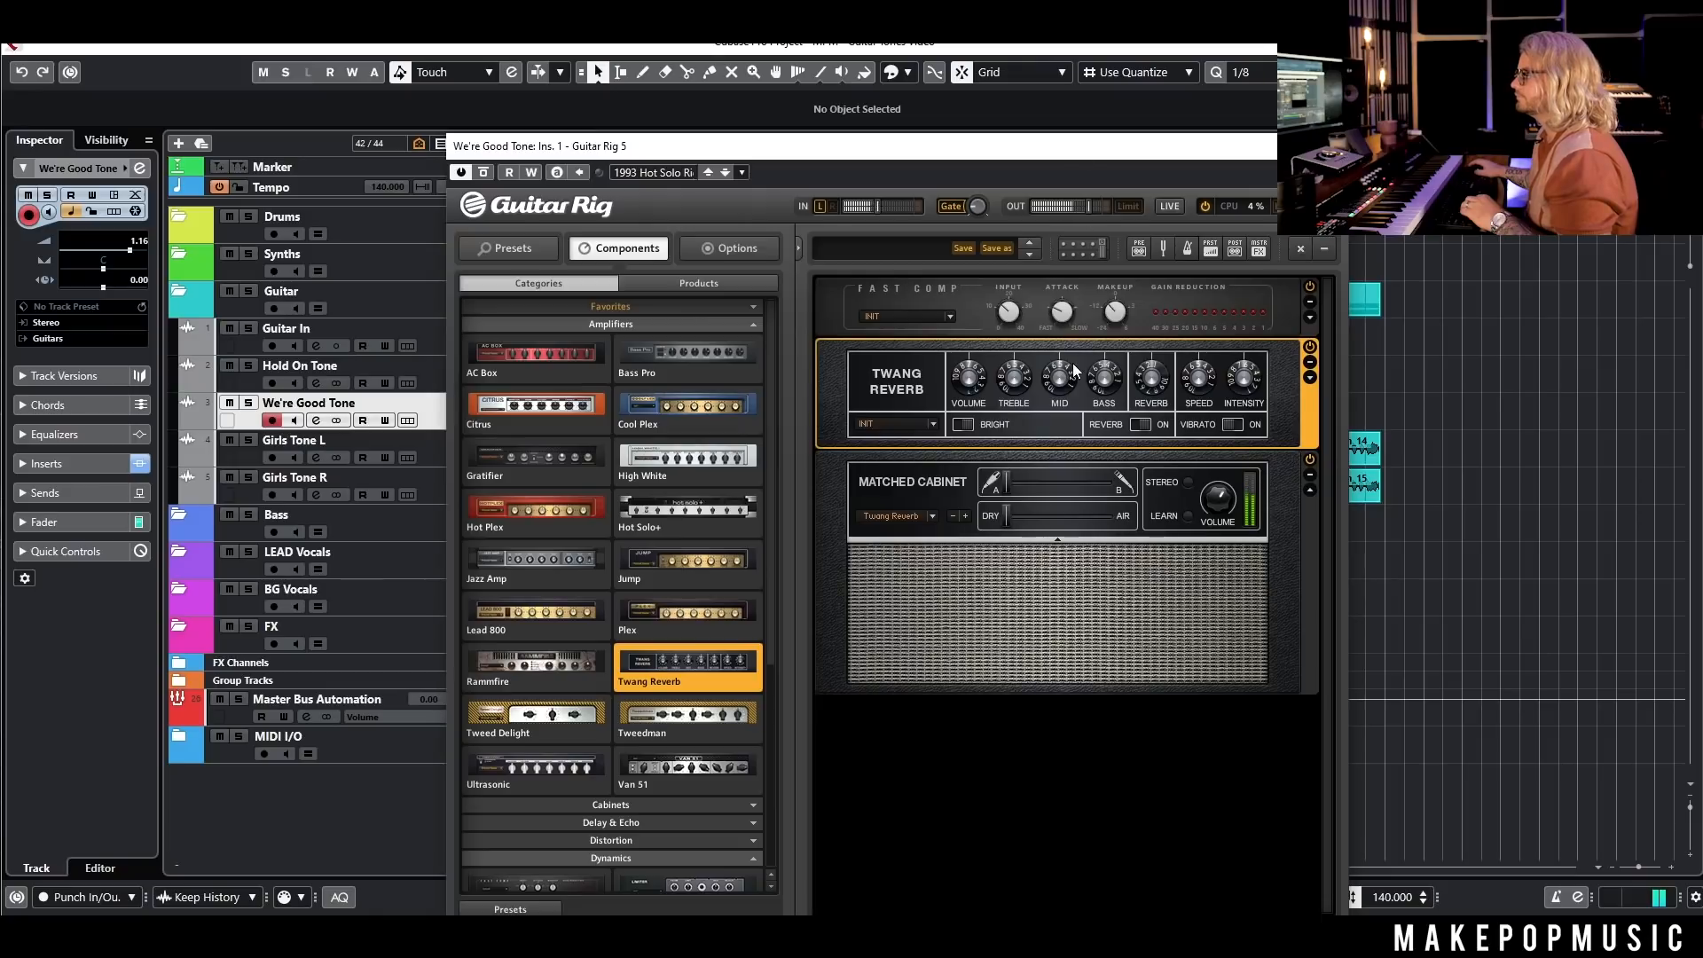
drag(1060, 377, 1120, 355)
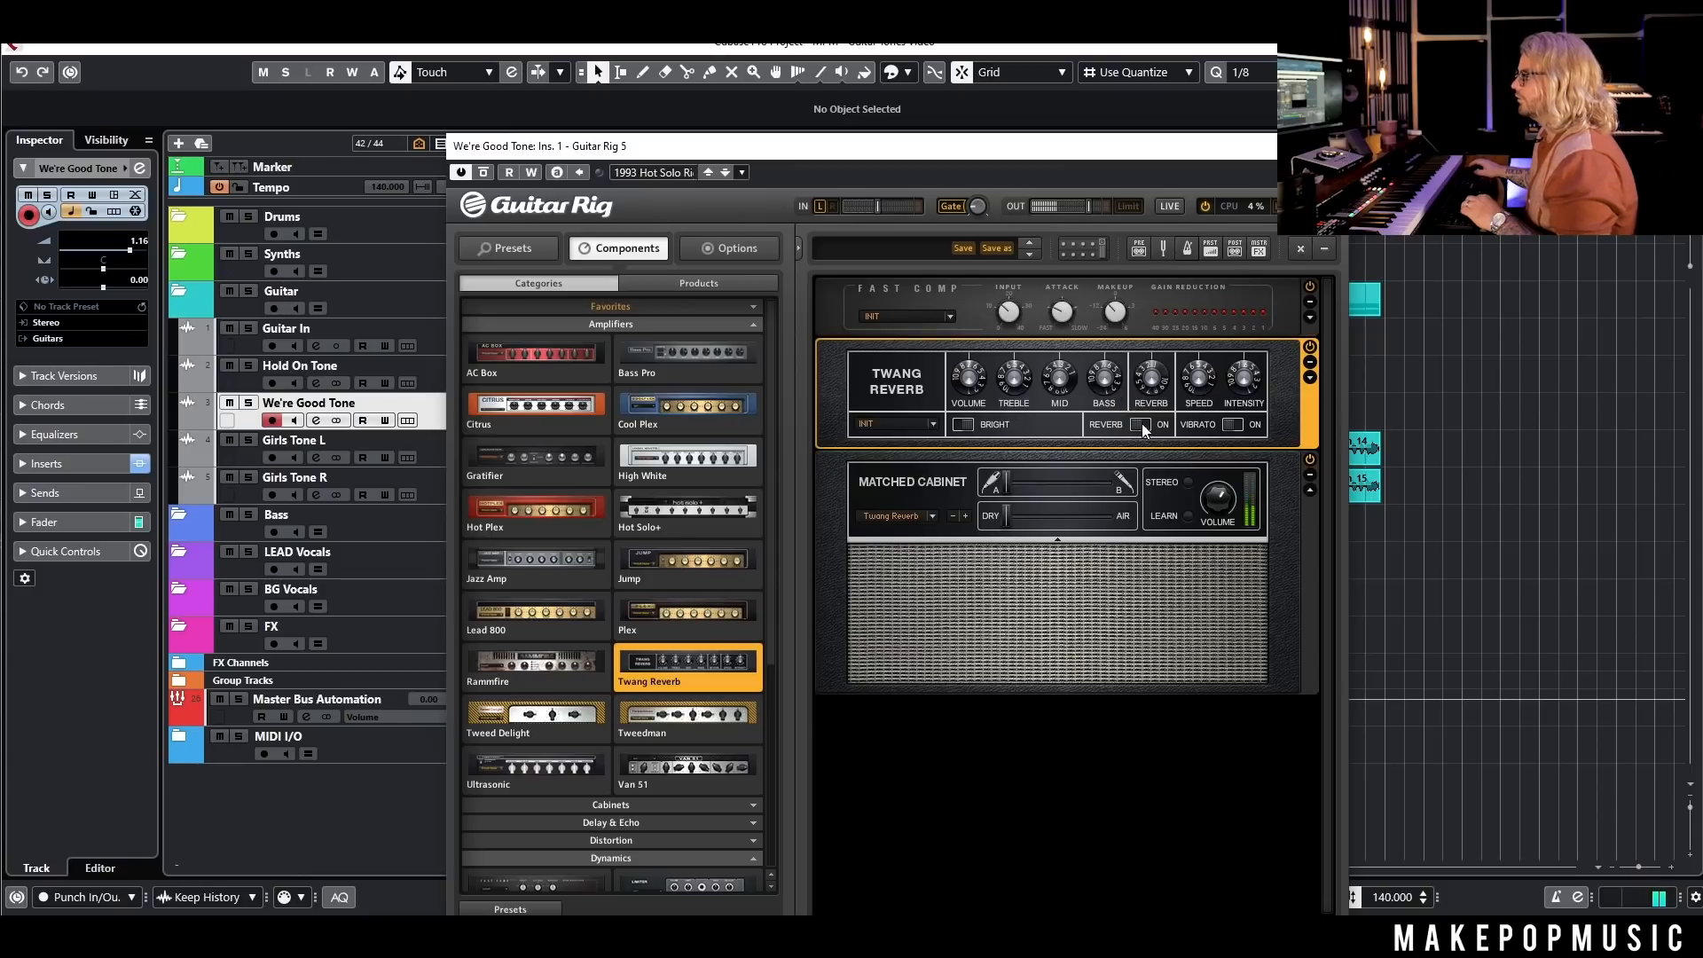
mouse_move(1151, 383)
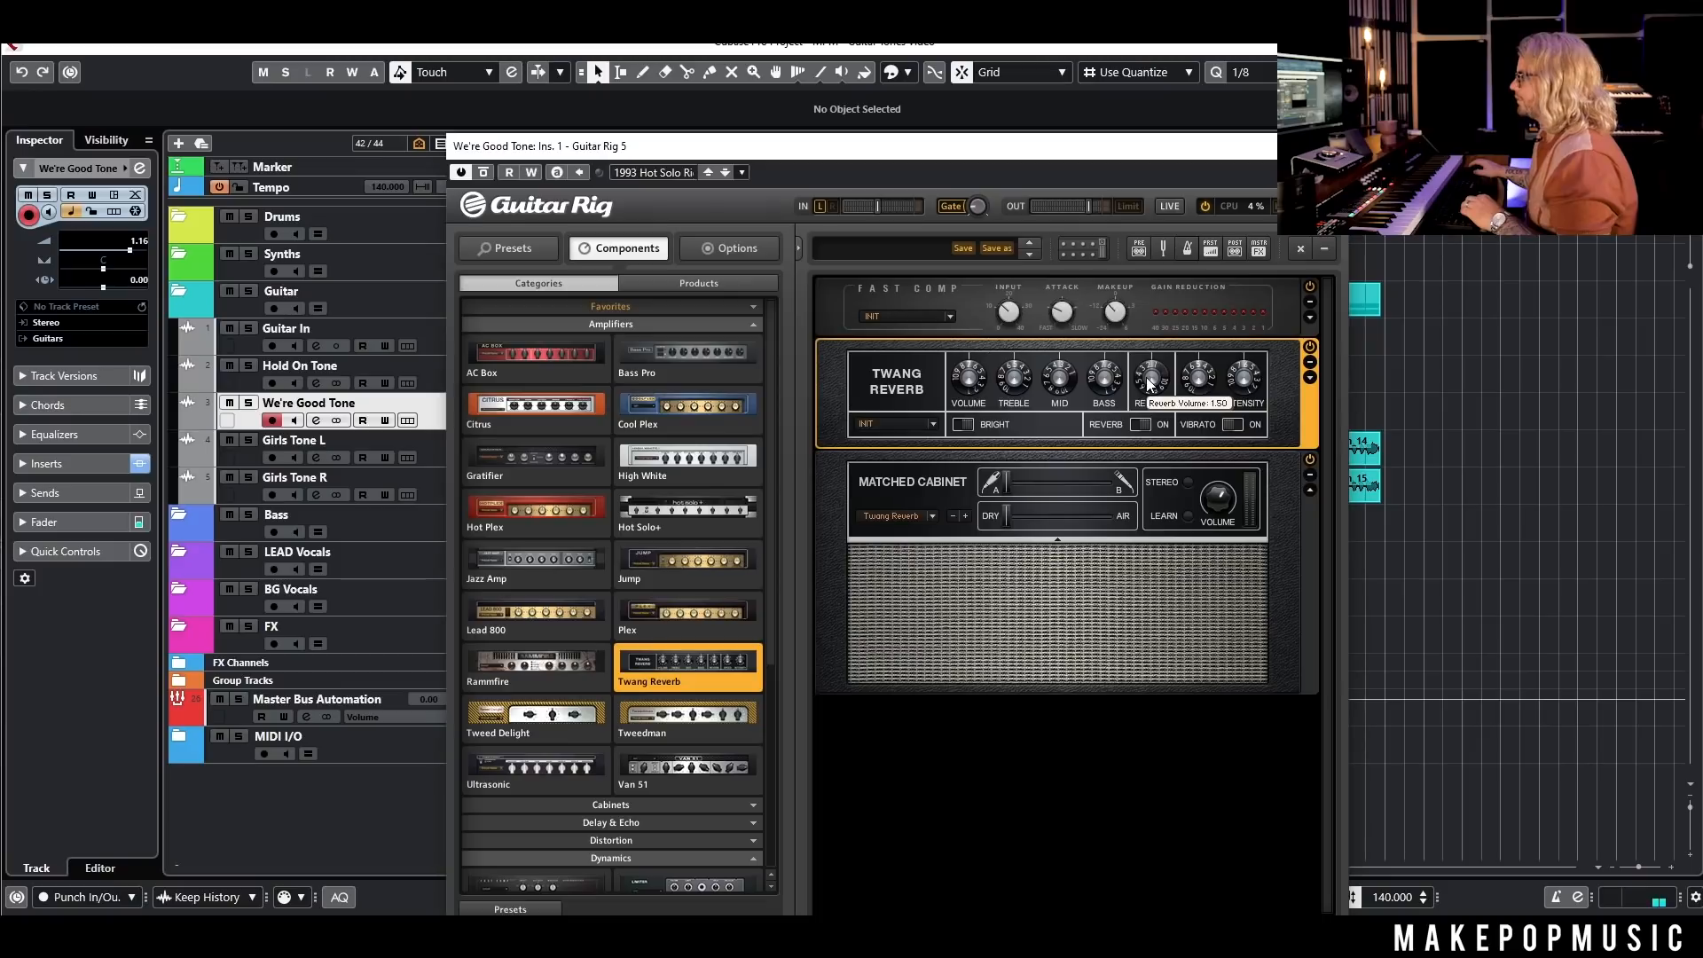
drag(1005, 485, 1059, 481)
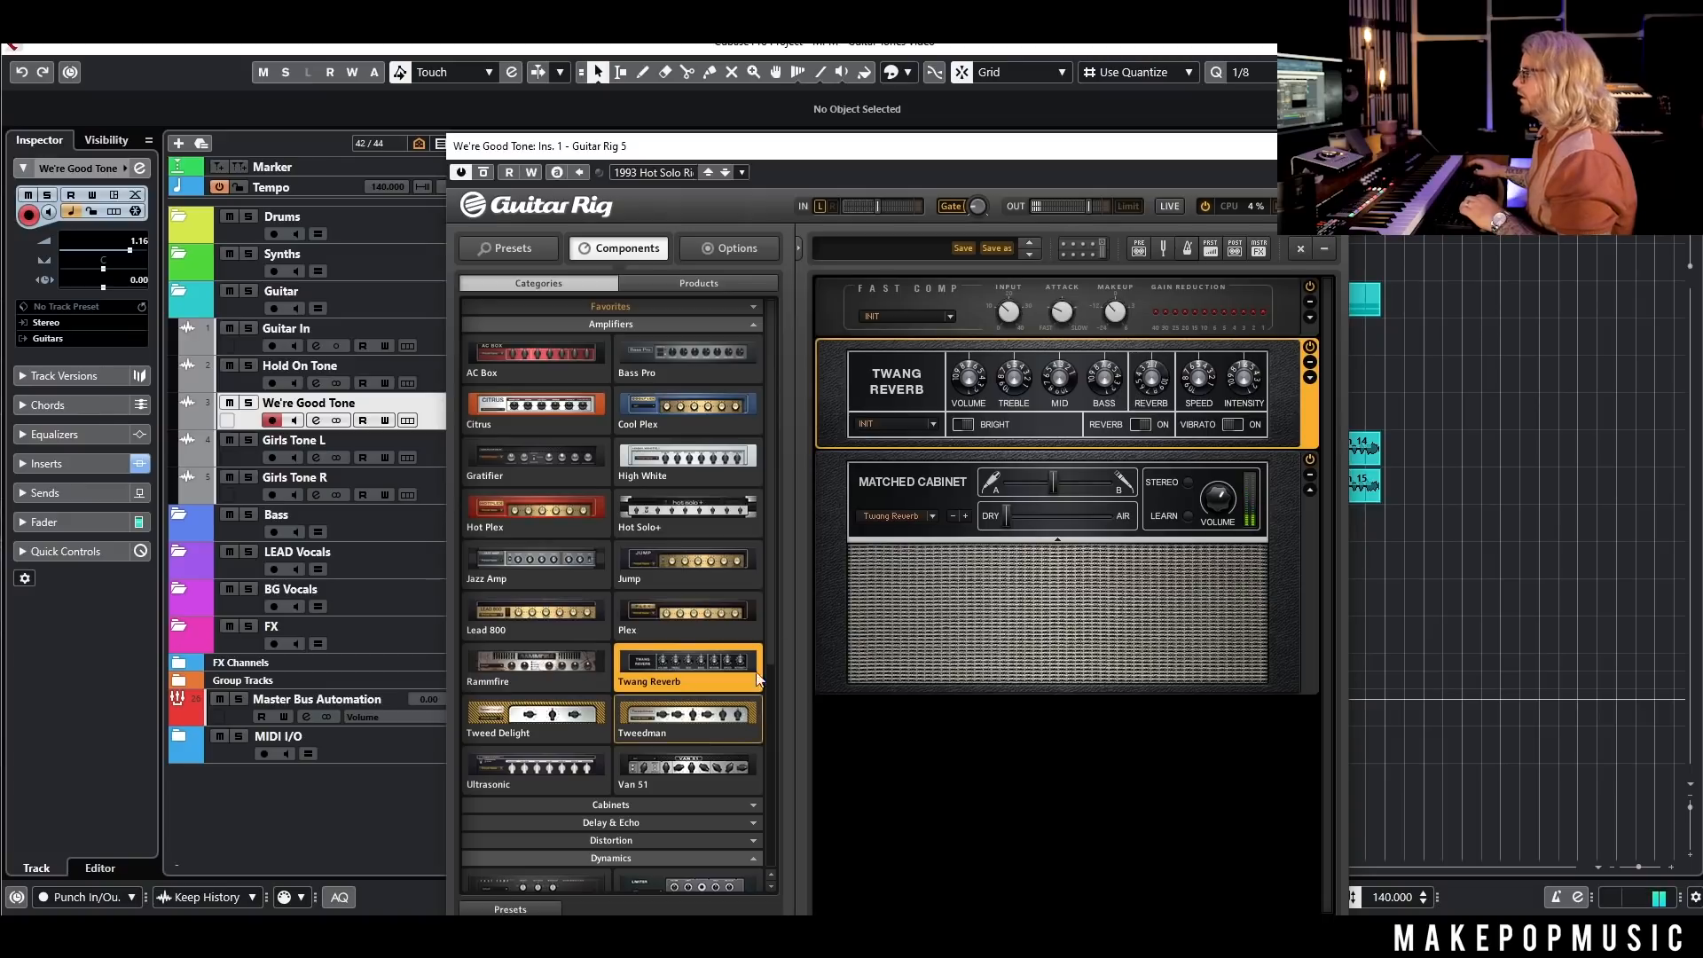
Step: Add the Ensemble modulation effect below the matched cabinet on We're Good Tone, and expand its extra controls
scroll(685, 737, down, 3)
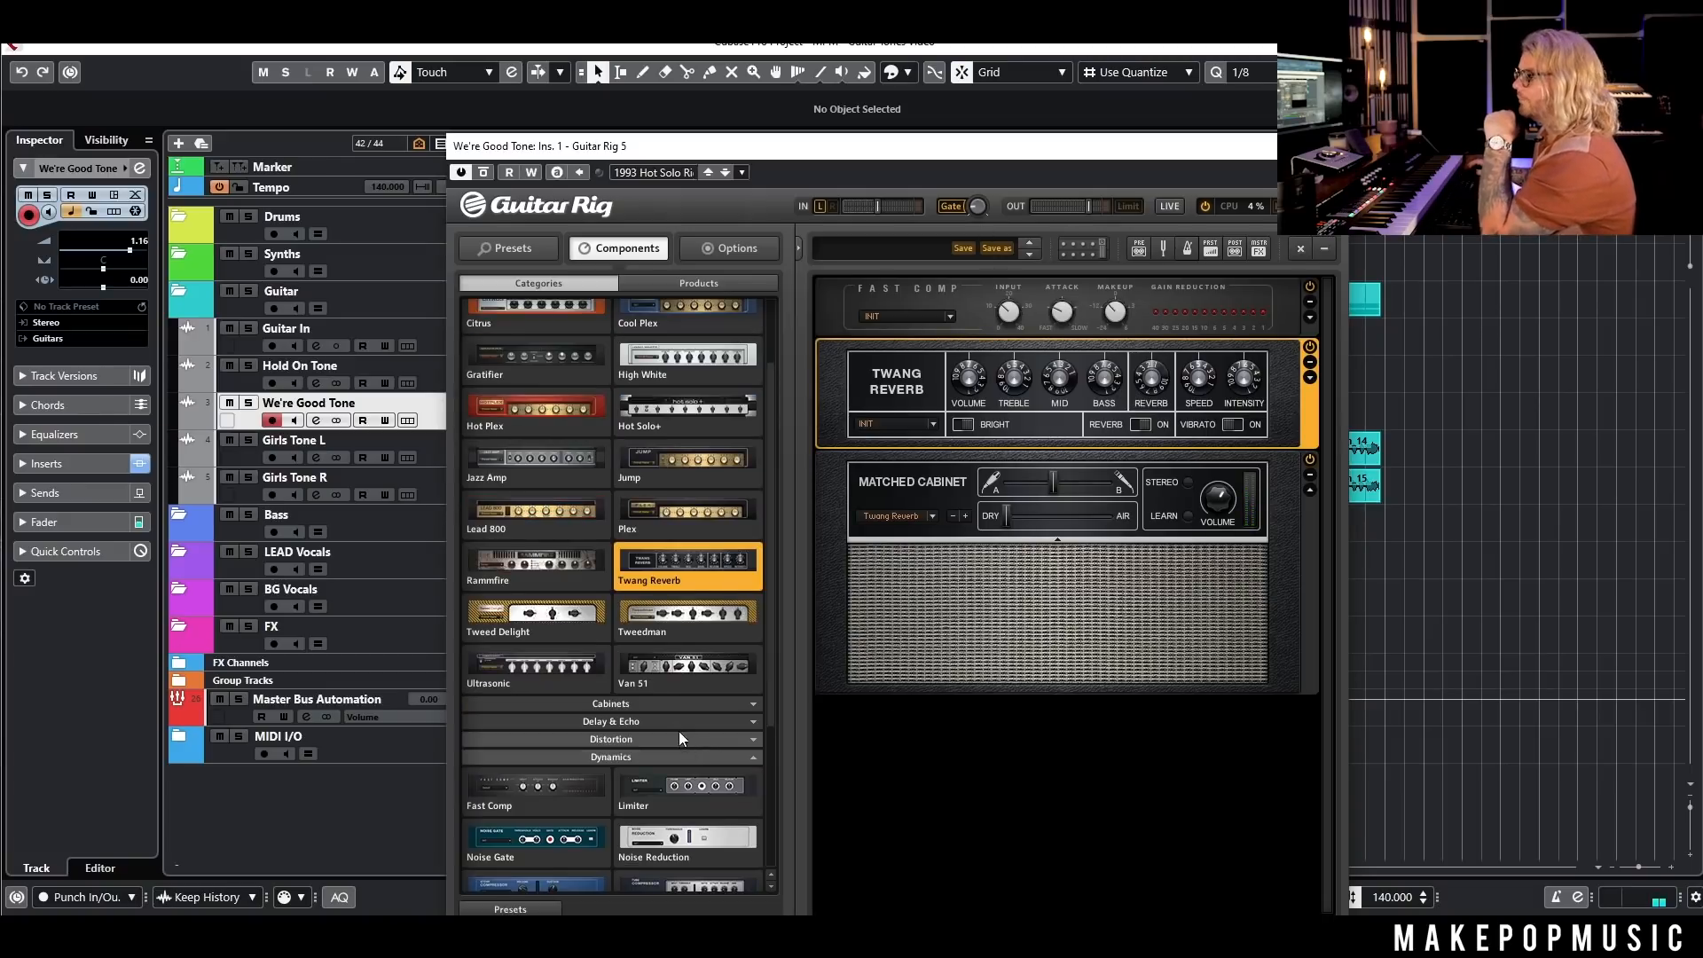
click(678, 705)
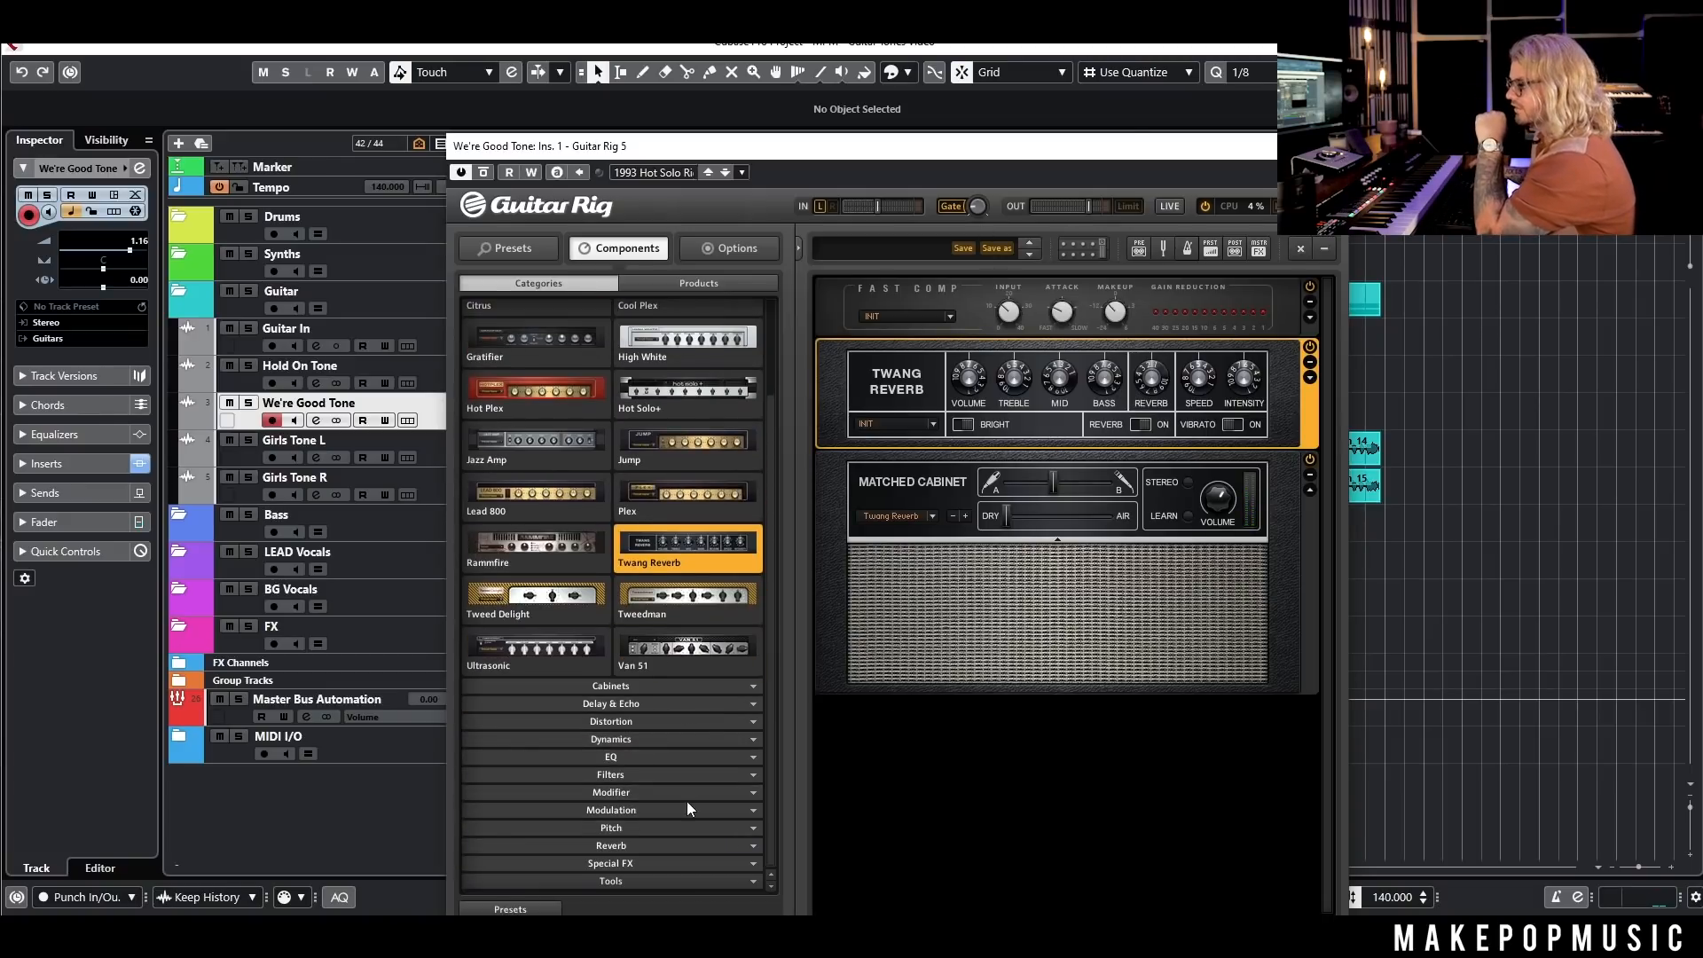
click(687, 809)
scroll(721, 795, down, 4)
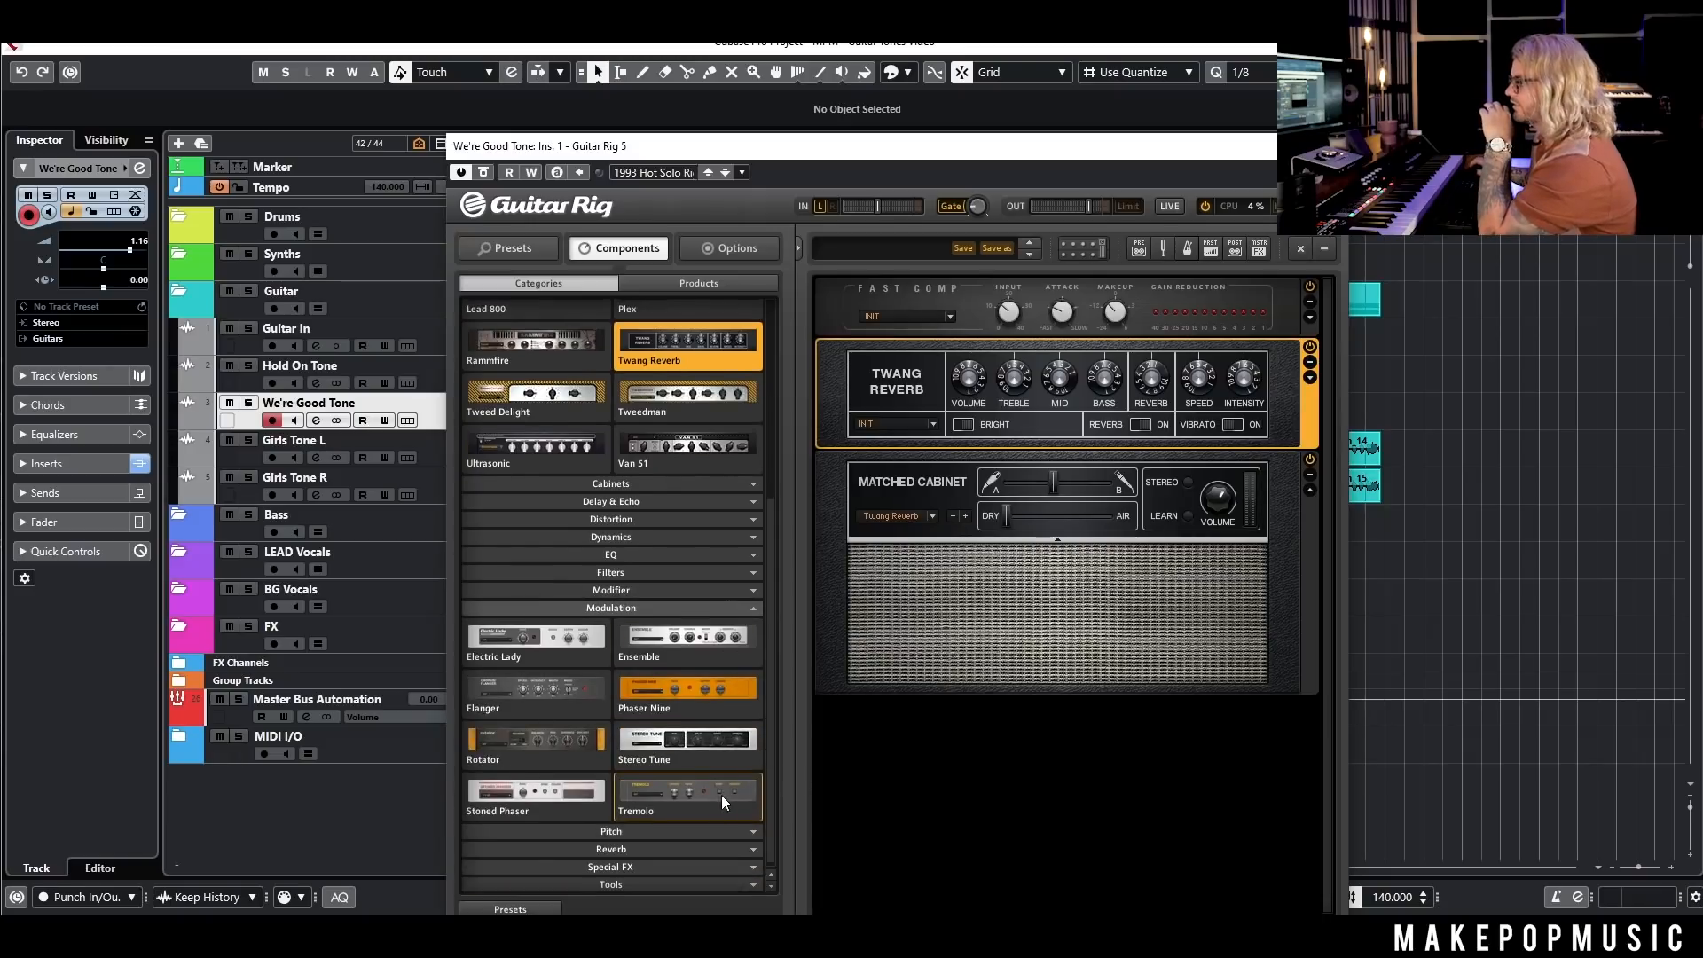
drag(668, 647, 1051, 755)
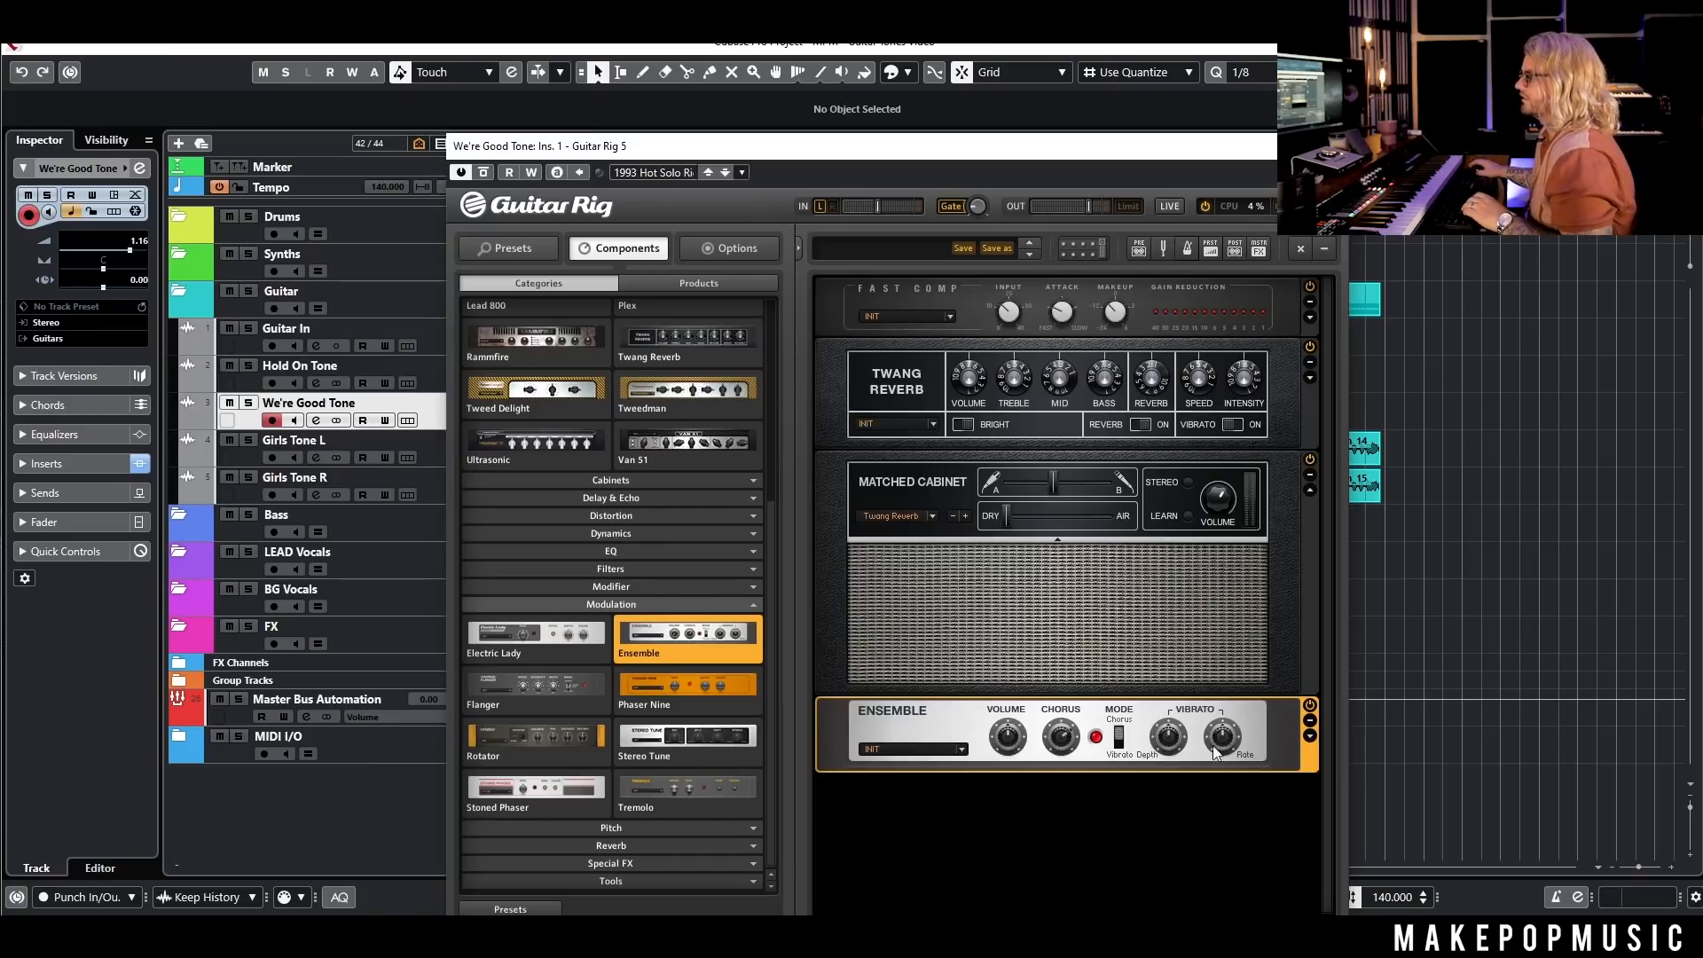
click(1310, 736)
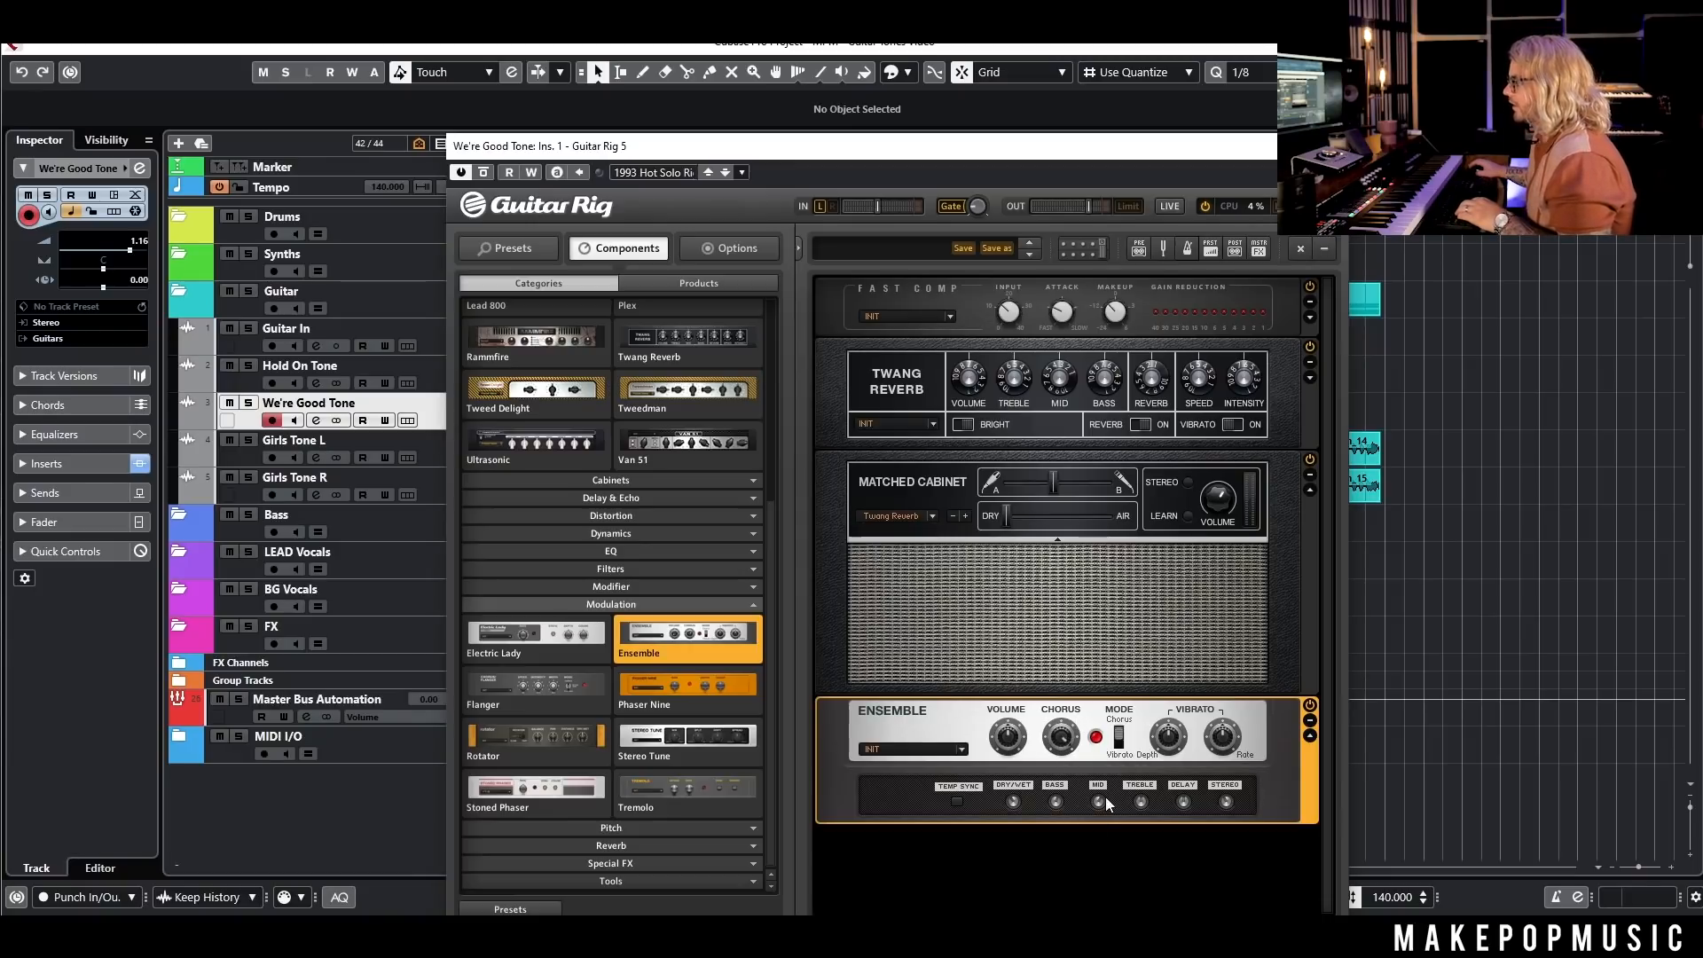
mouse_move(1143, 813)
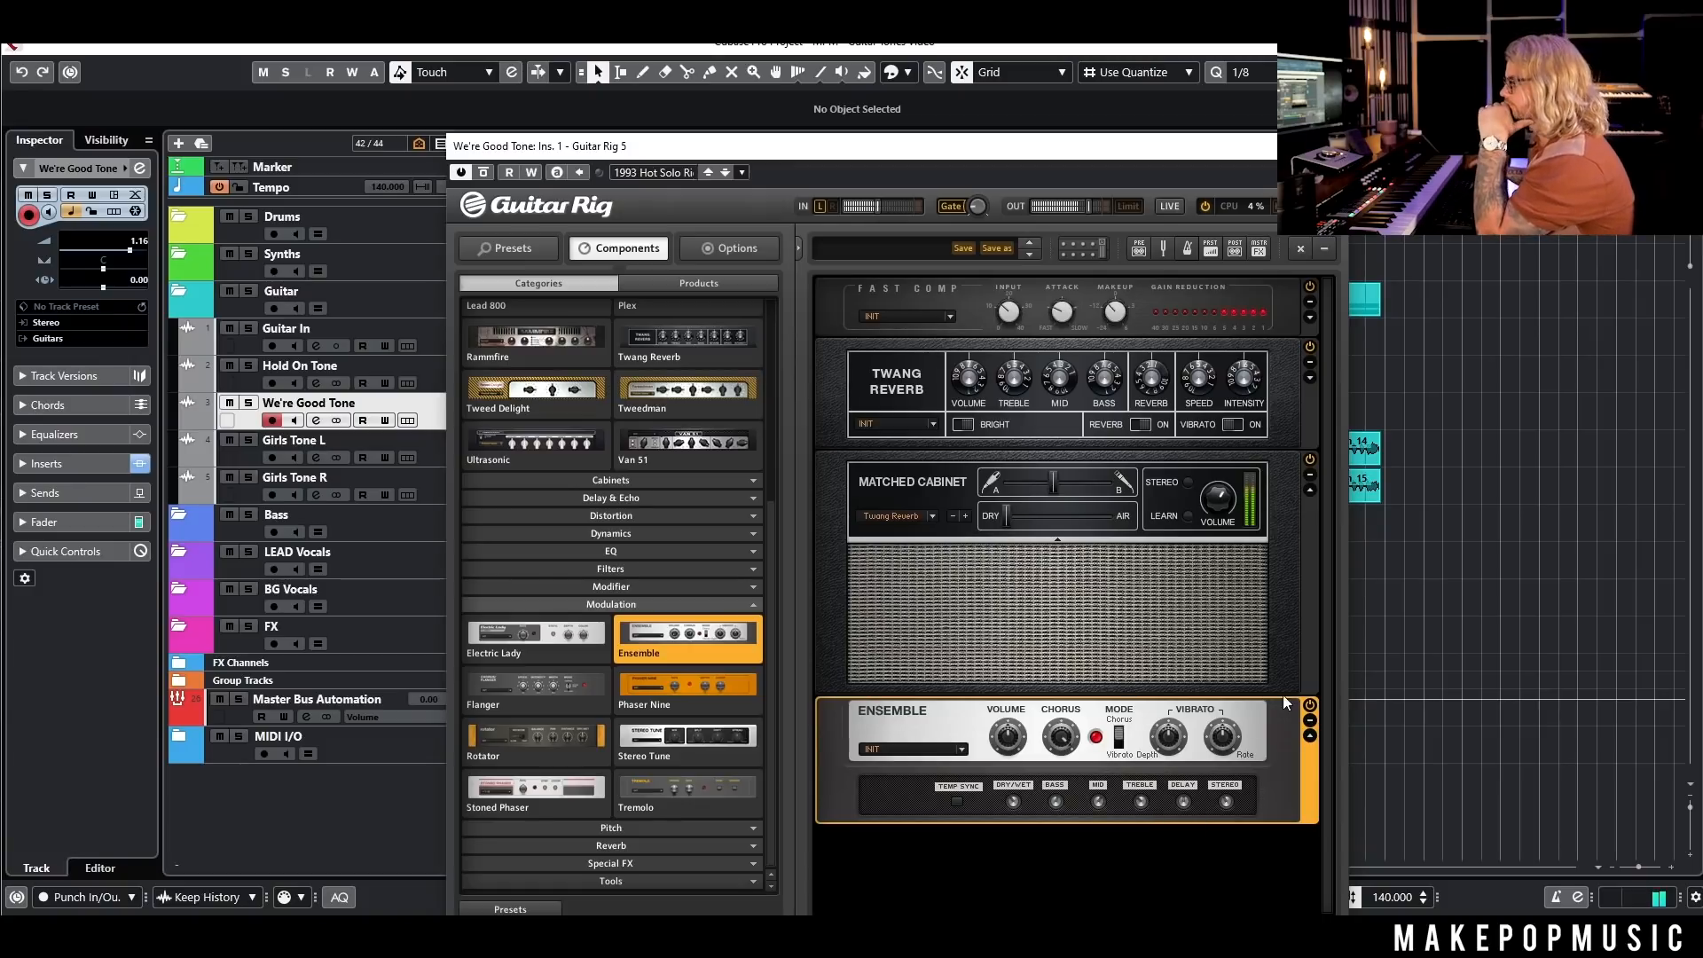
Step: Compare the looped tone with Guitar Rig bypassed and active, shift the matched cabinet's Dry/Air balance towards Air, and close the plug-in
click(484, 173)
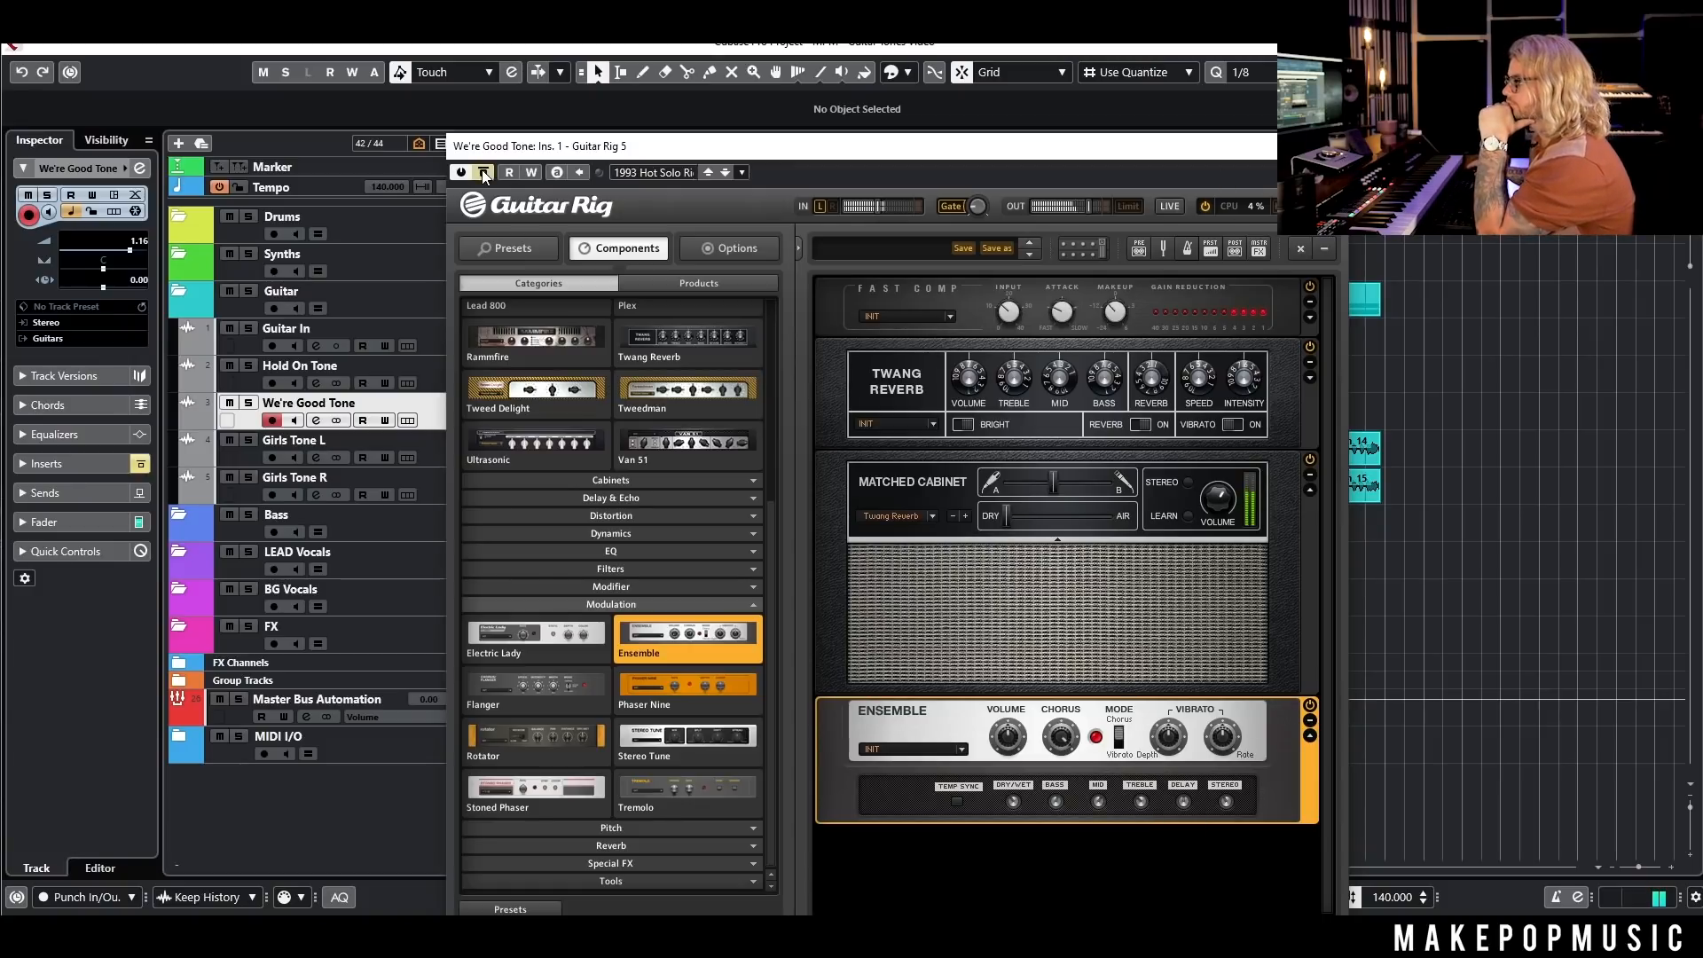
click(484, 173)
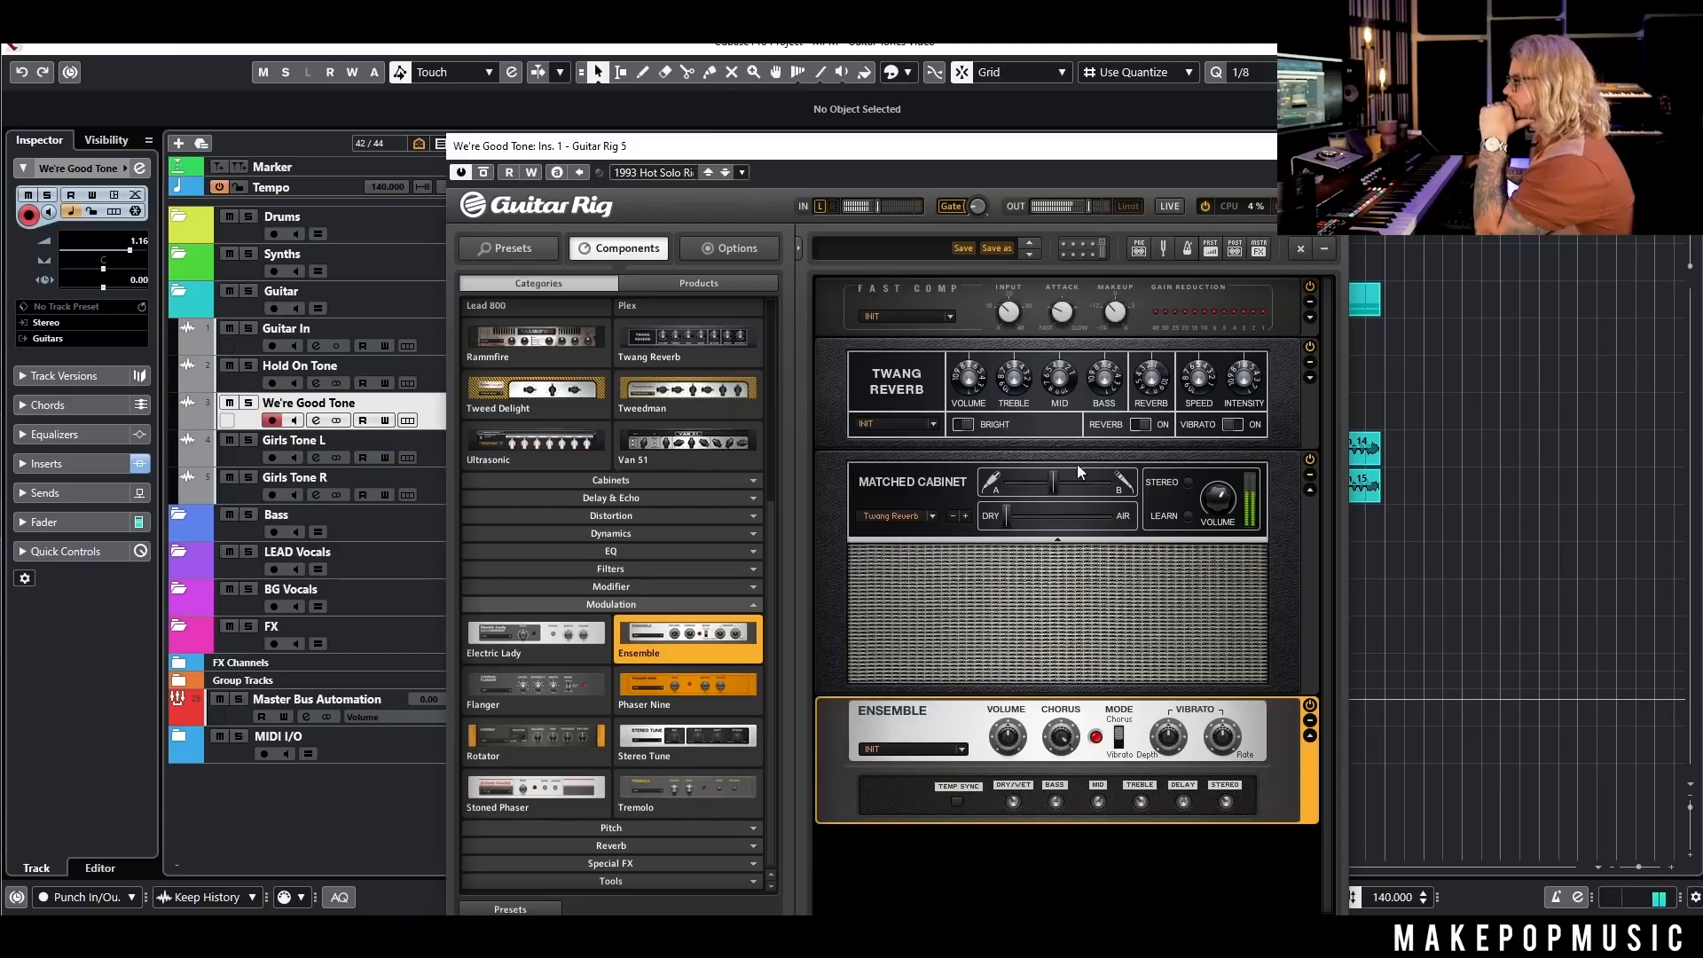
drag(1080, 514, 1086, 514)
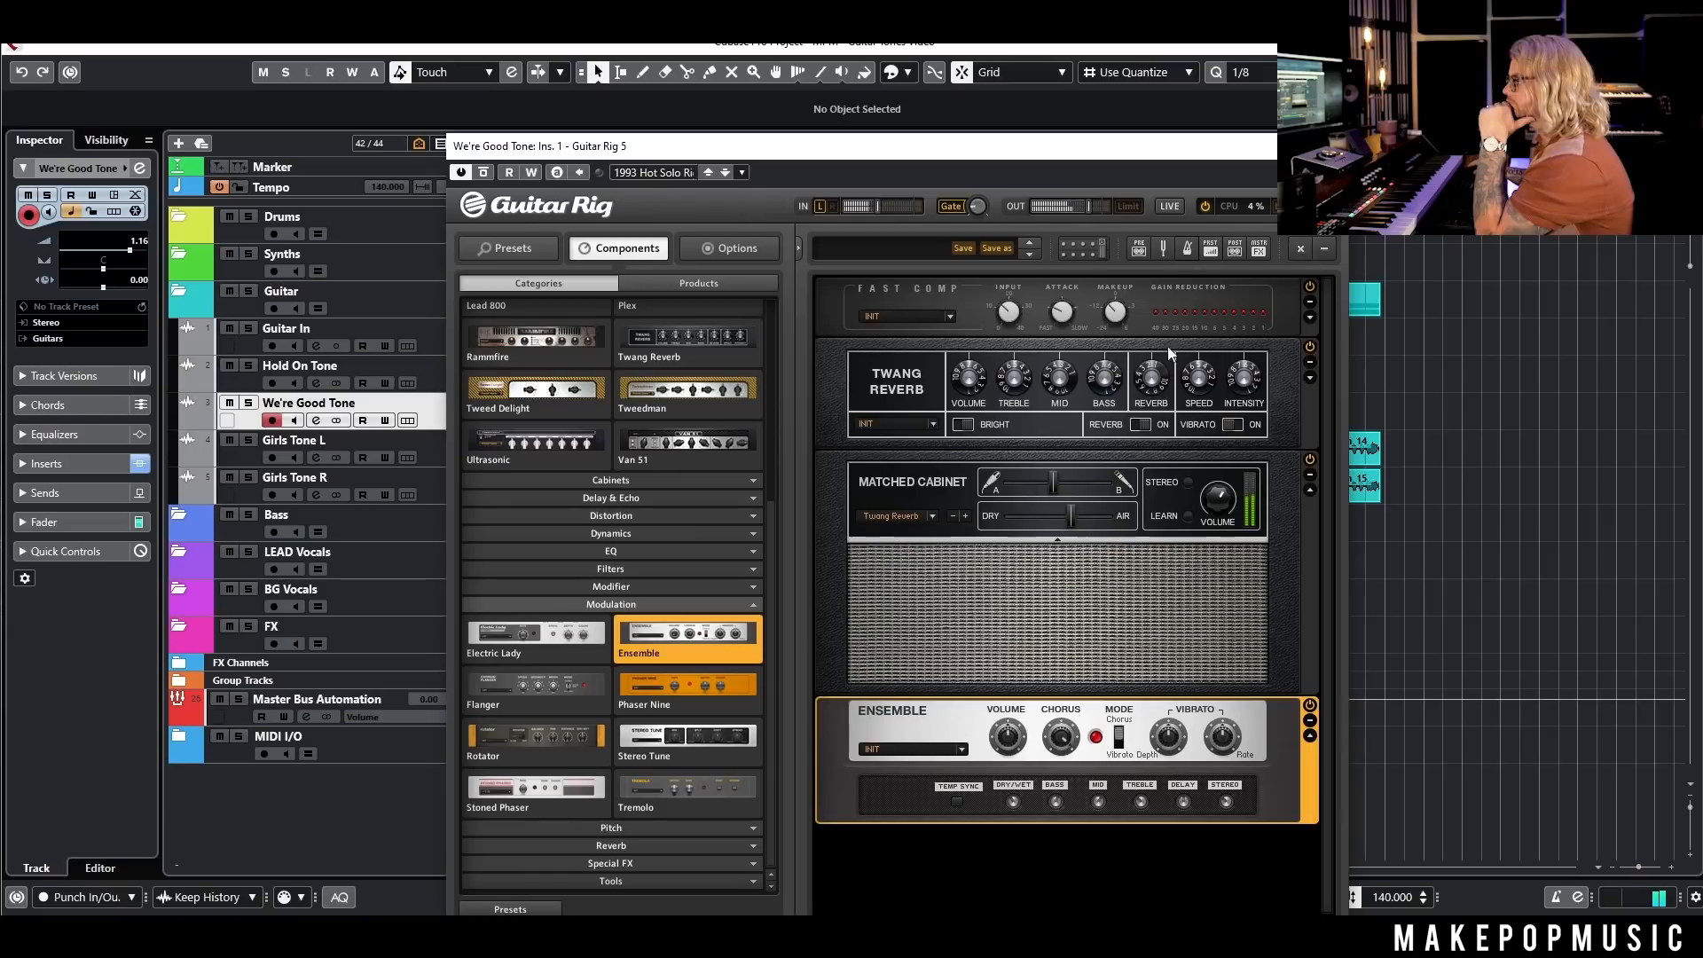
click(1328, 146)
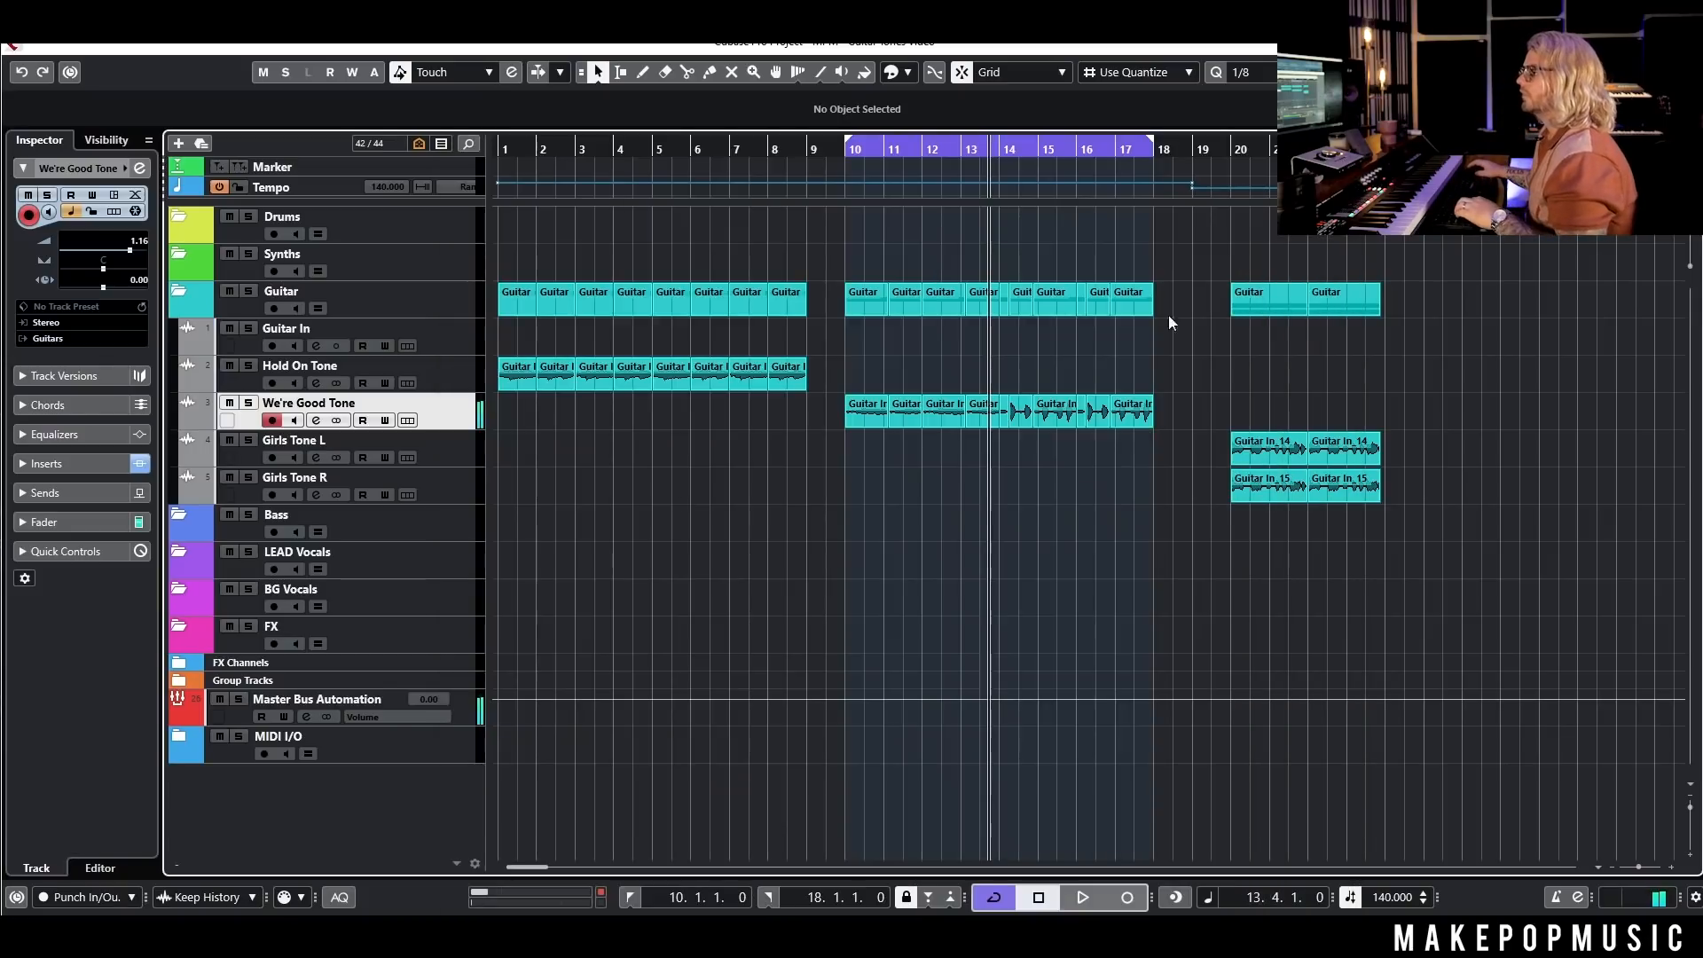
Step: Add a parametric equalizer below the Ensemble in the We're Good Tone chain, and close Guitar Rig
click(316, 421)
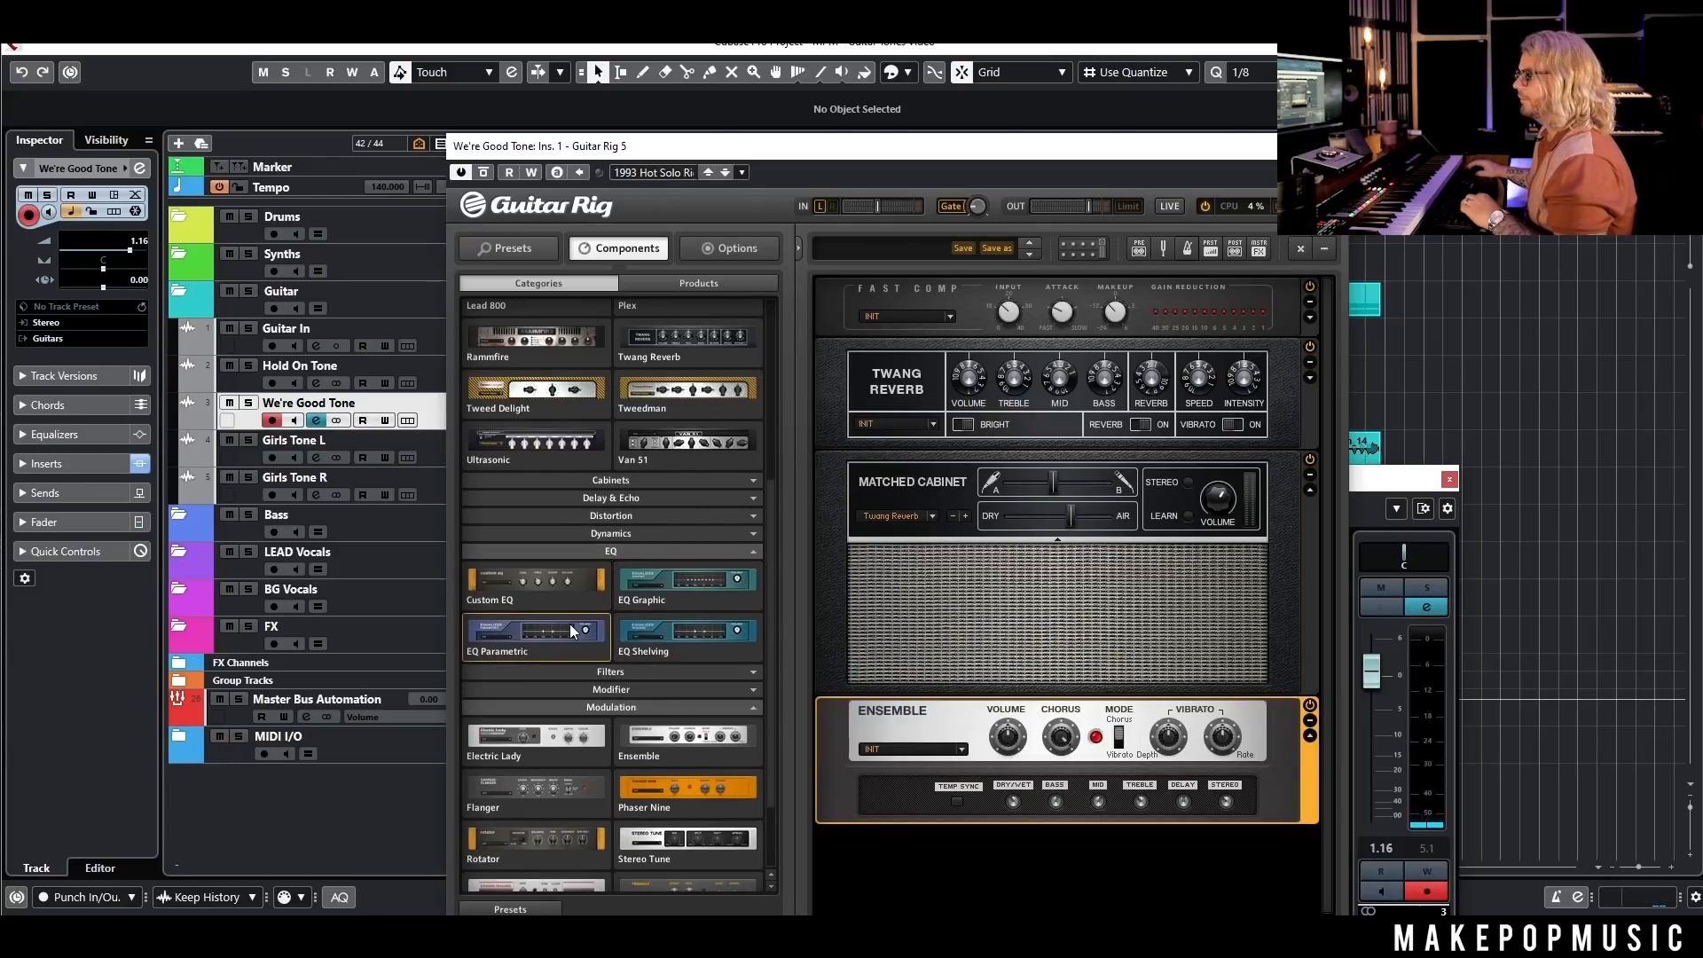
drag(569, 625, 1084, 875)
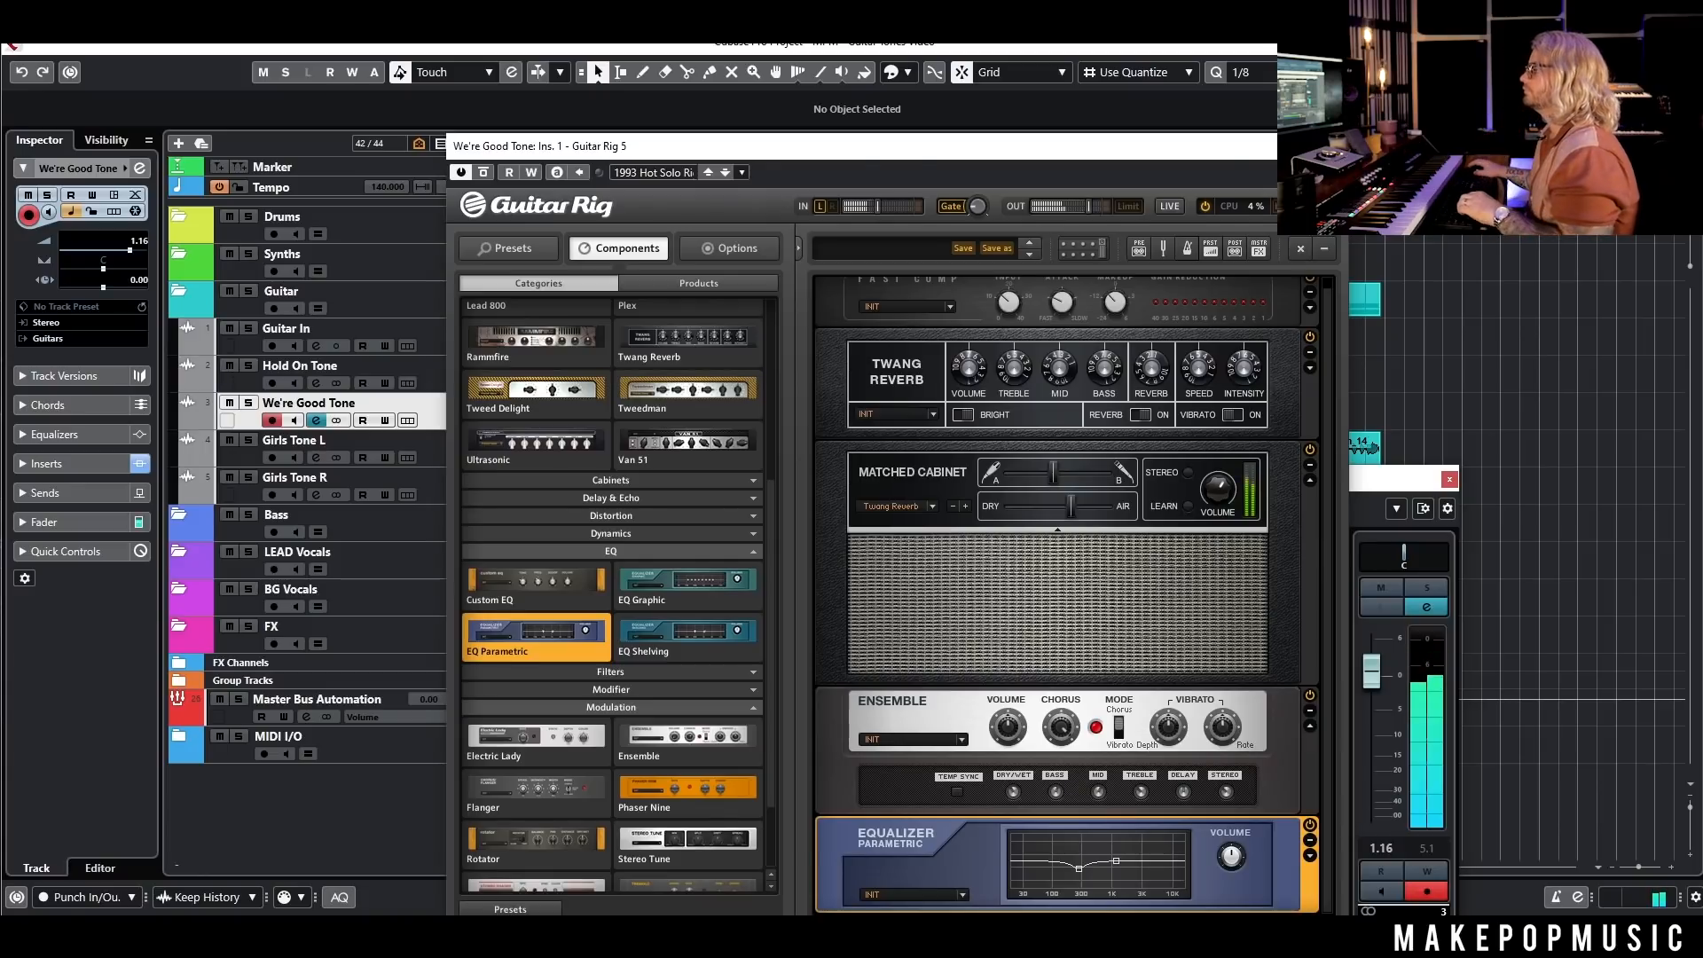
click(1338, 146)
Step: Insert FabFilter Pro-L 2 after Guitar Rig 5 on the We're Good Tone channel, and place its window over the channel settings
click(572, 591)
text(p)
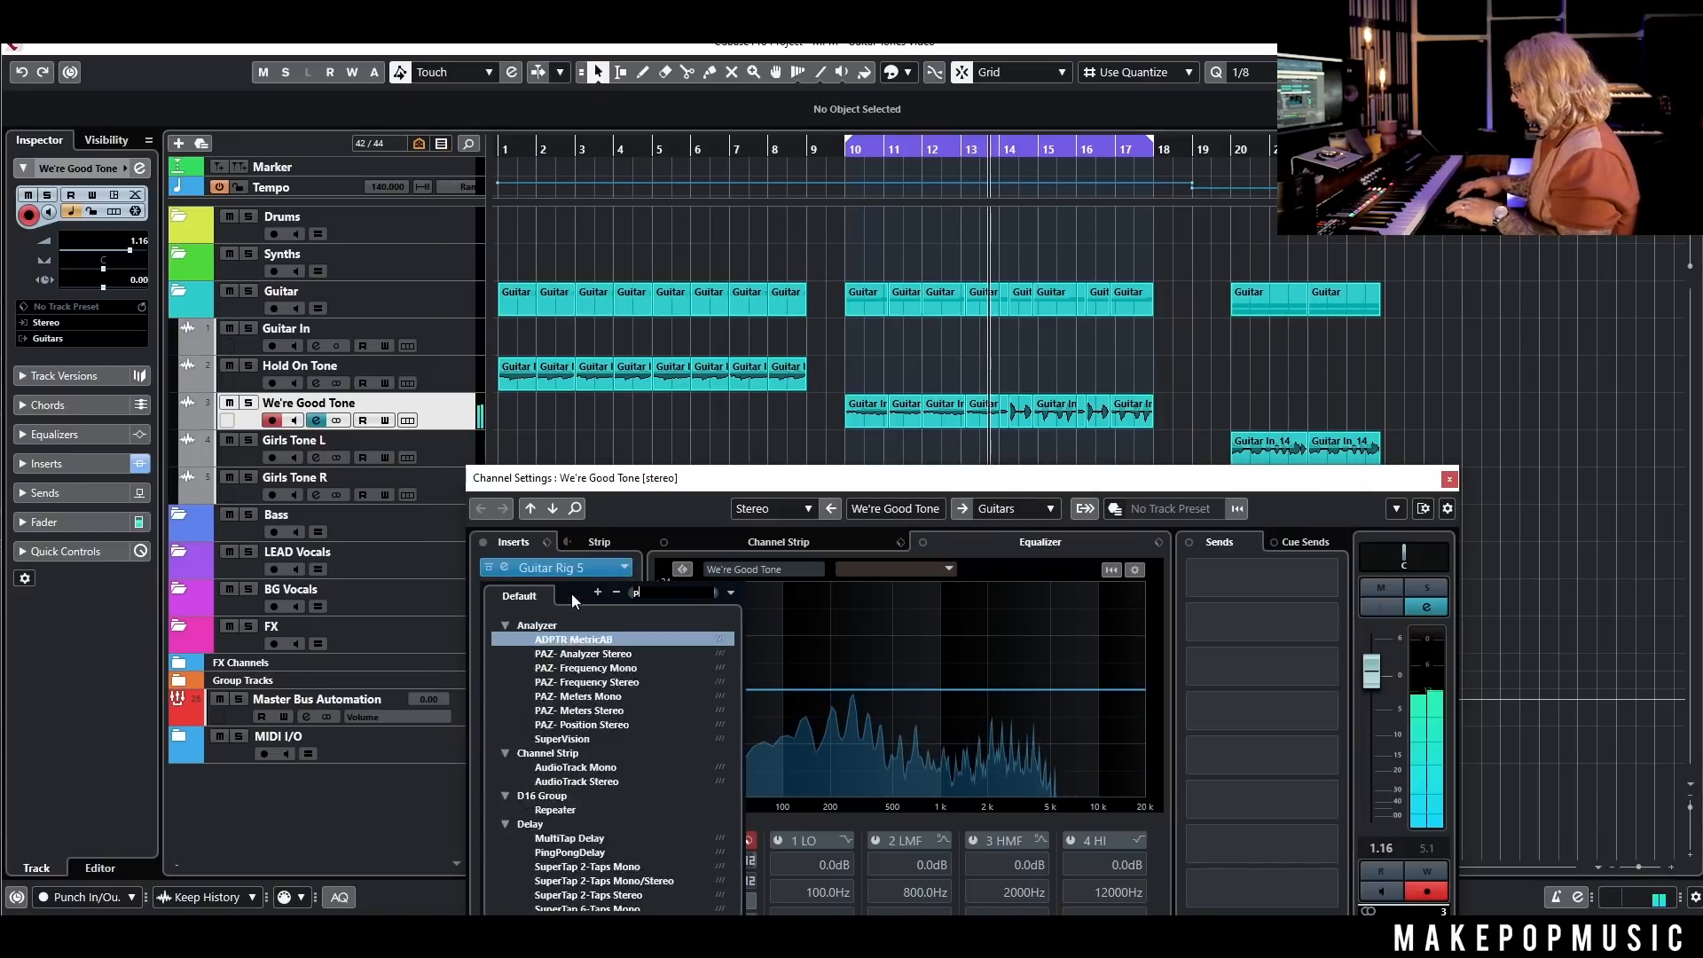
text(ro-l2)
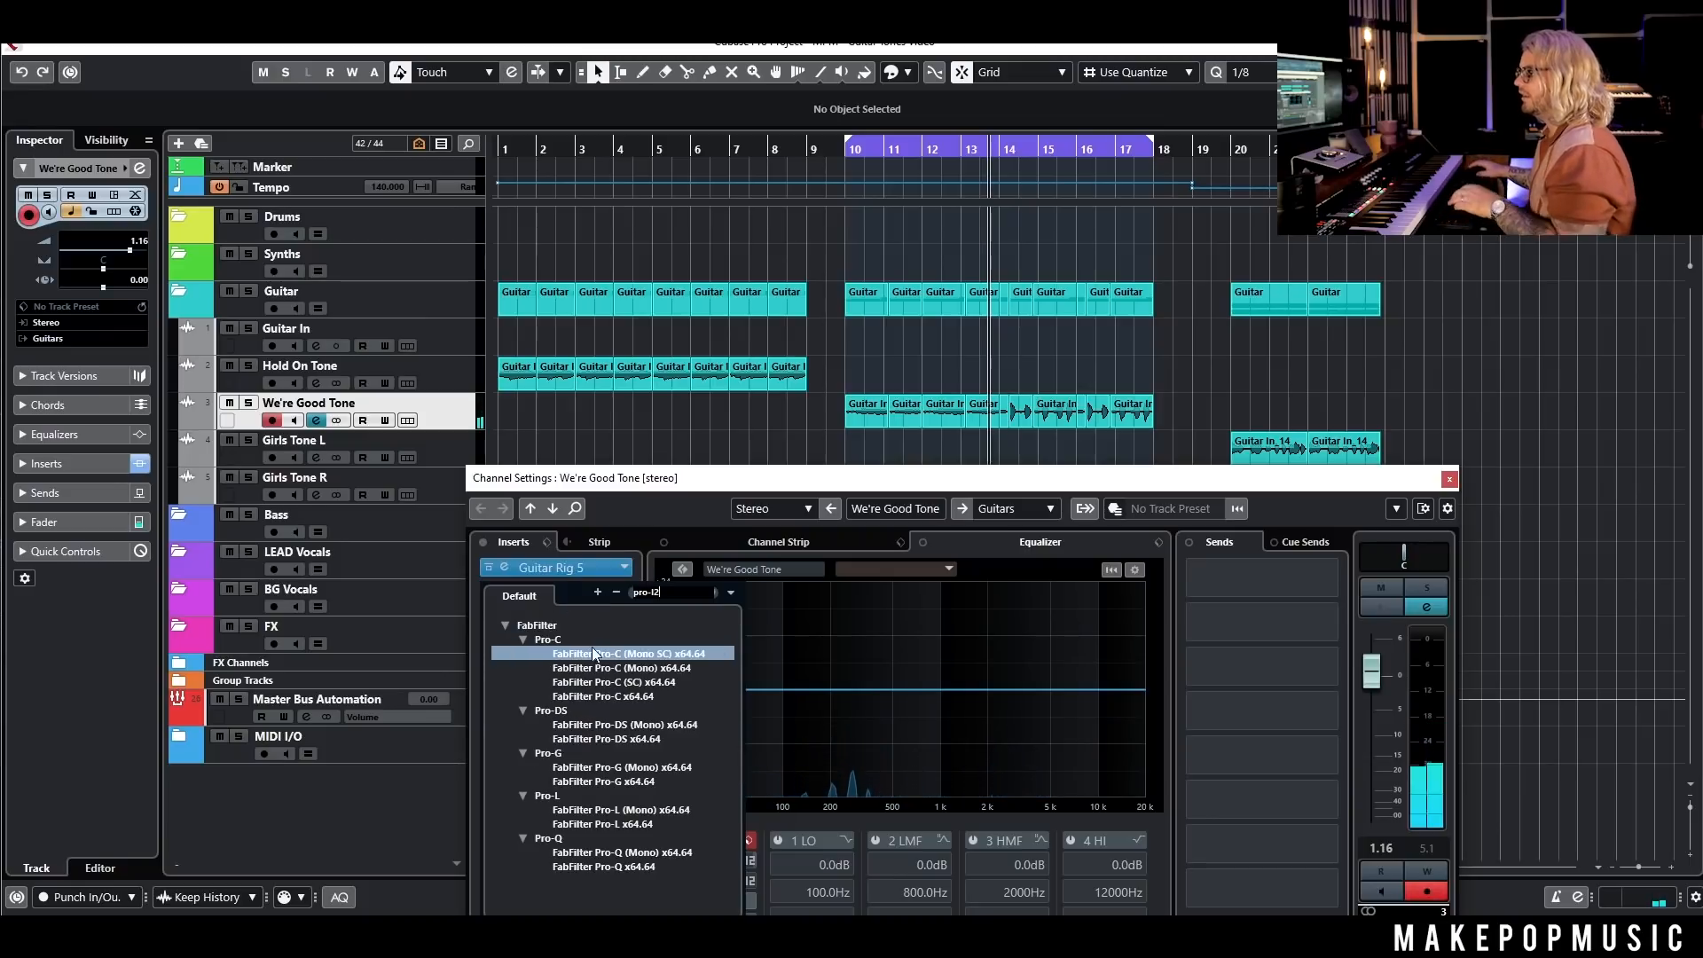
click(620, 647)
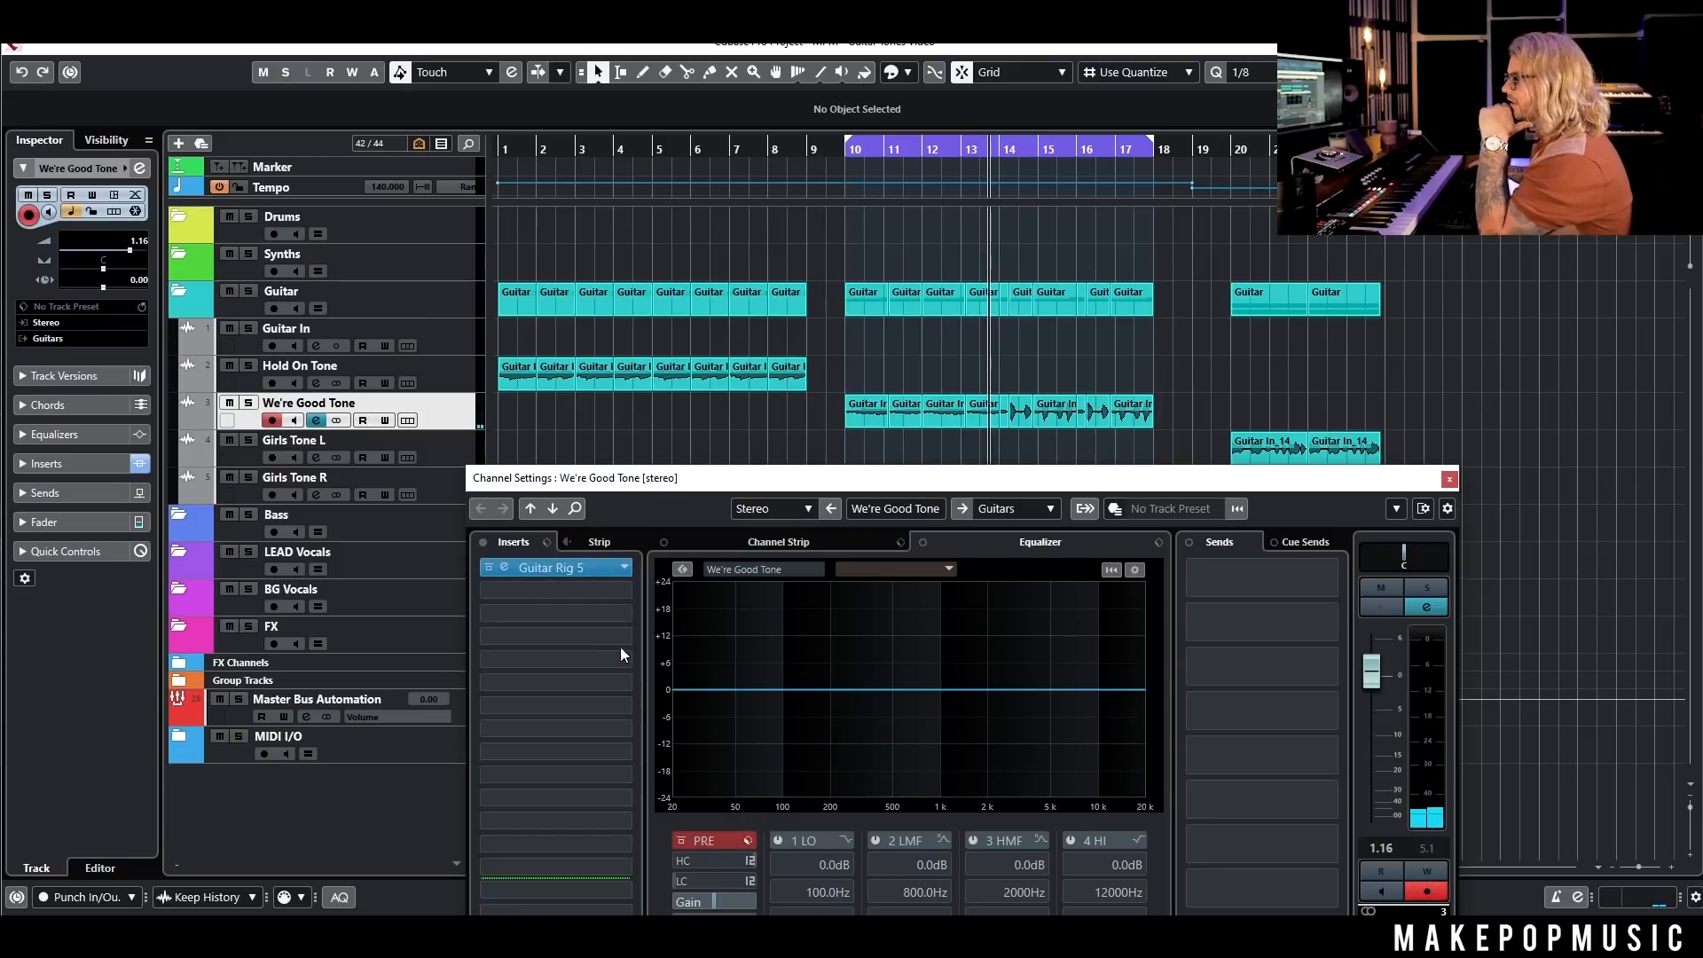
drag(1525, 314, 843, 461)
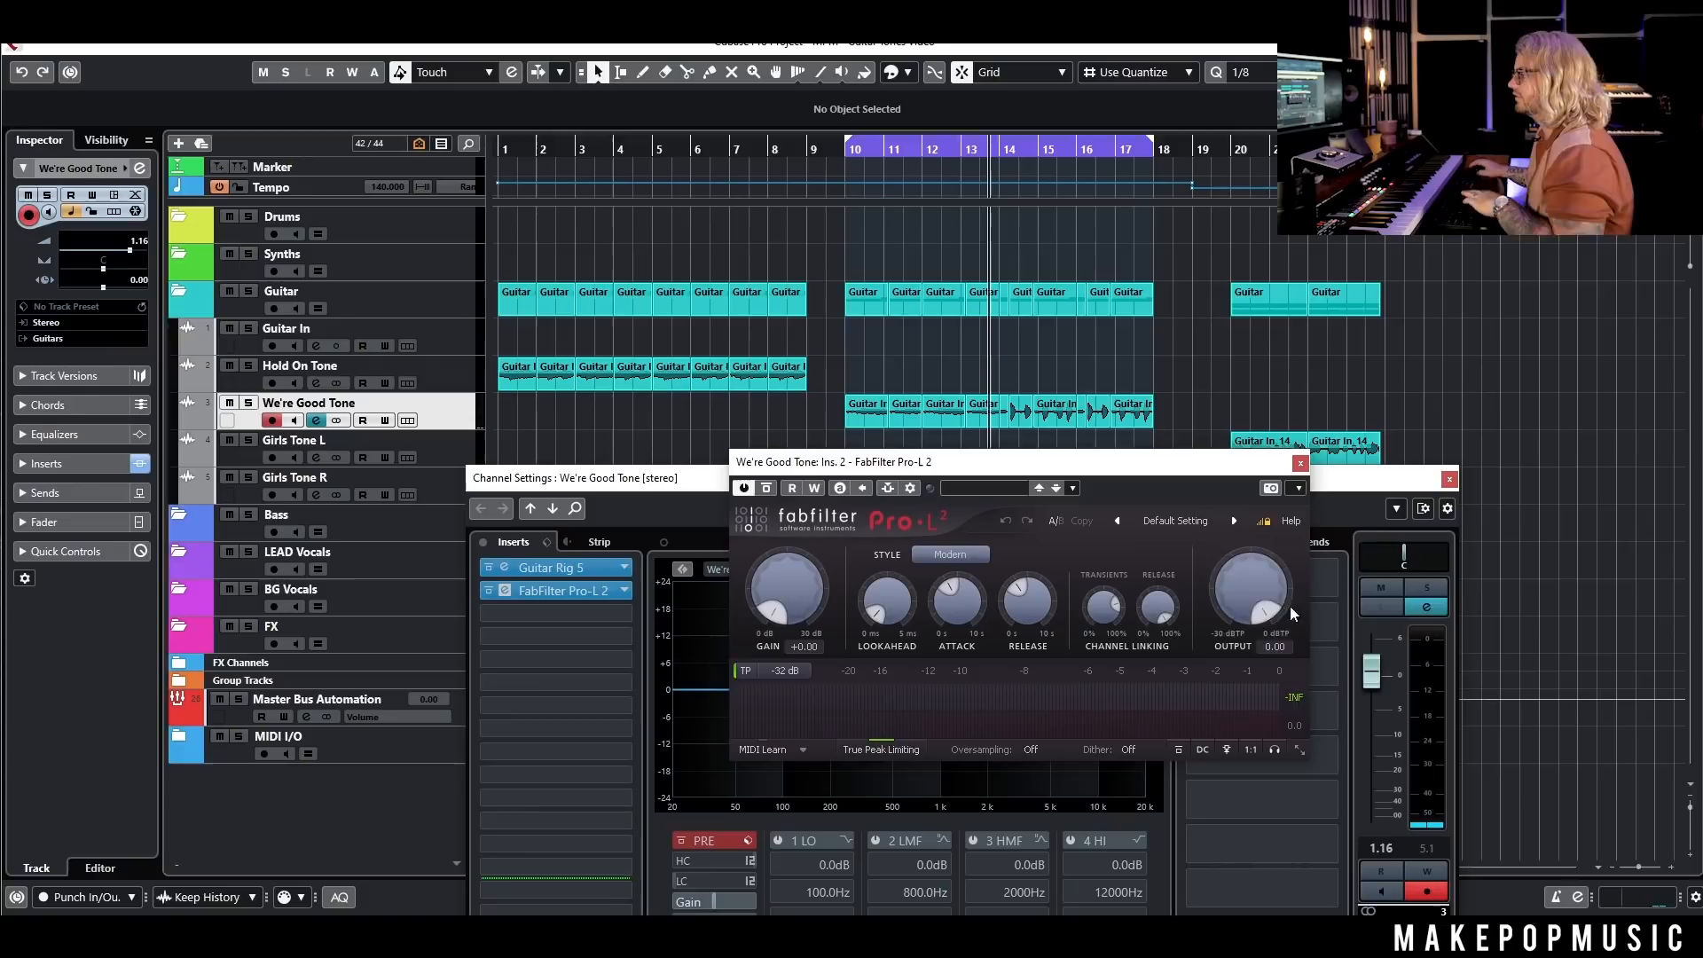
Step: Set the limiter's gain to +6.95 and output level to -5.81, and choose the Dynamic limiting style
drag(1243, 658, 1242, 699)
mouse_move(782, 623)
mouse_down()
mouse_move(788, 577)
mouse_move(770, 597)
mouse_up()
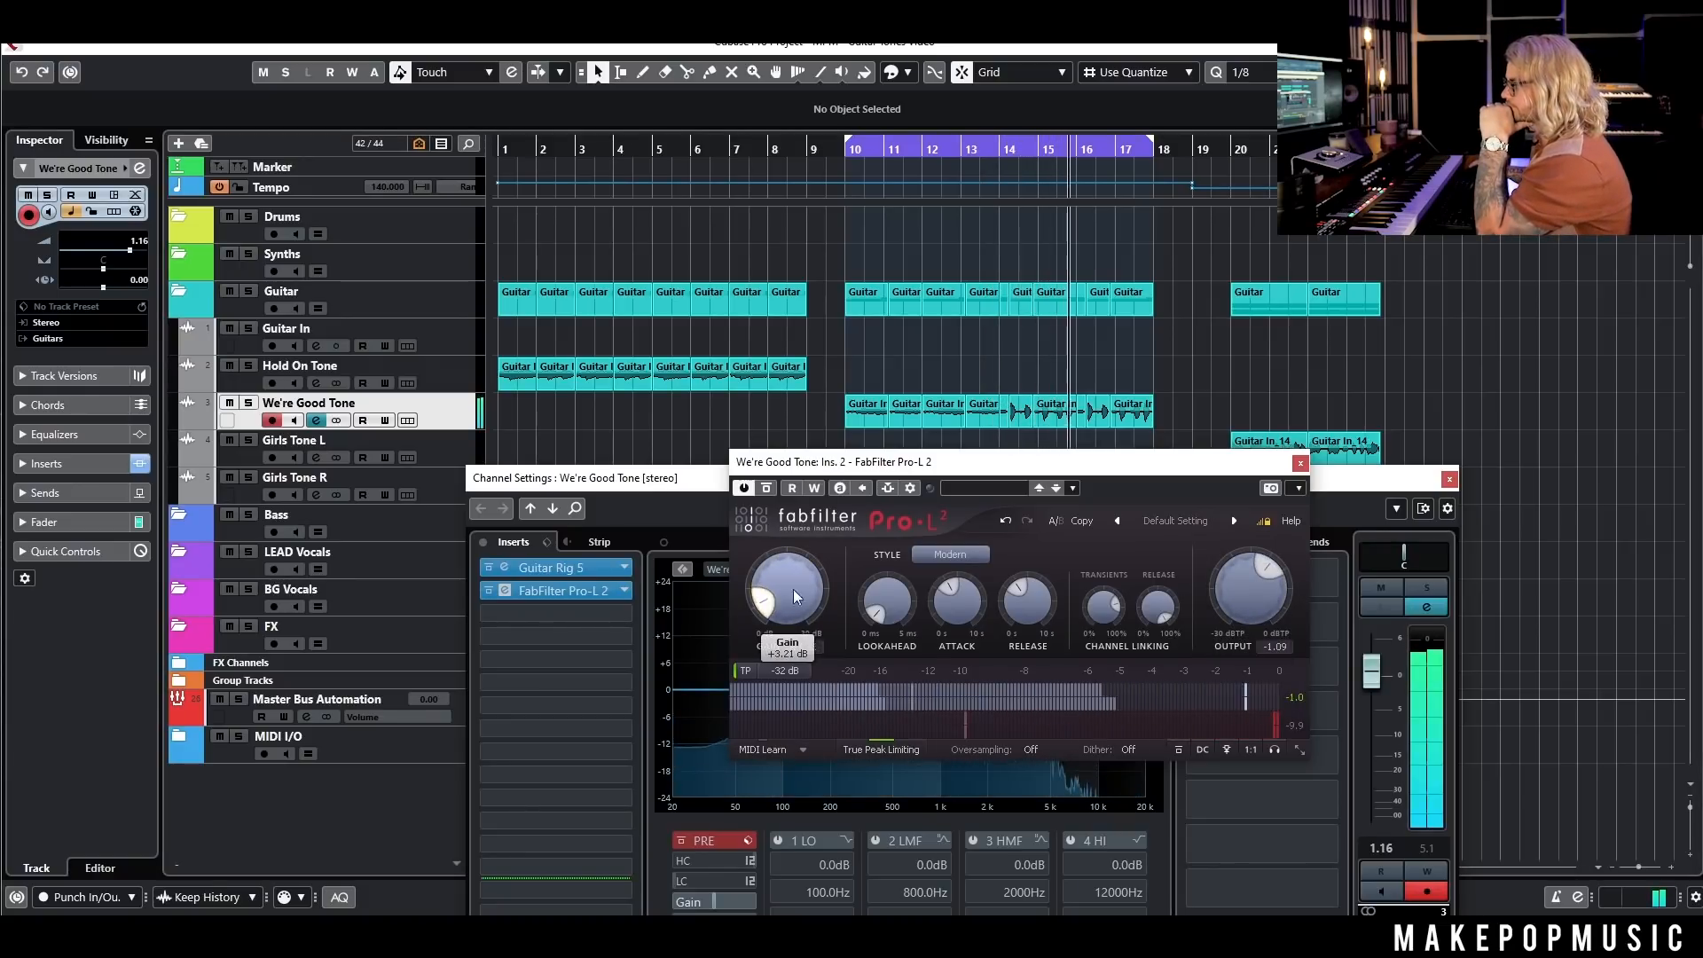
drag(1255, 594, 1231, 665)
drag(767, 598, 759, 582)
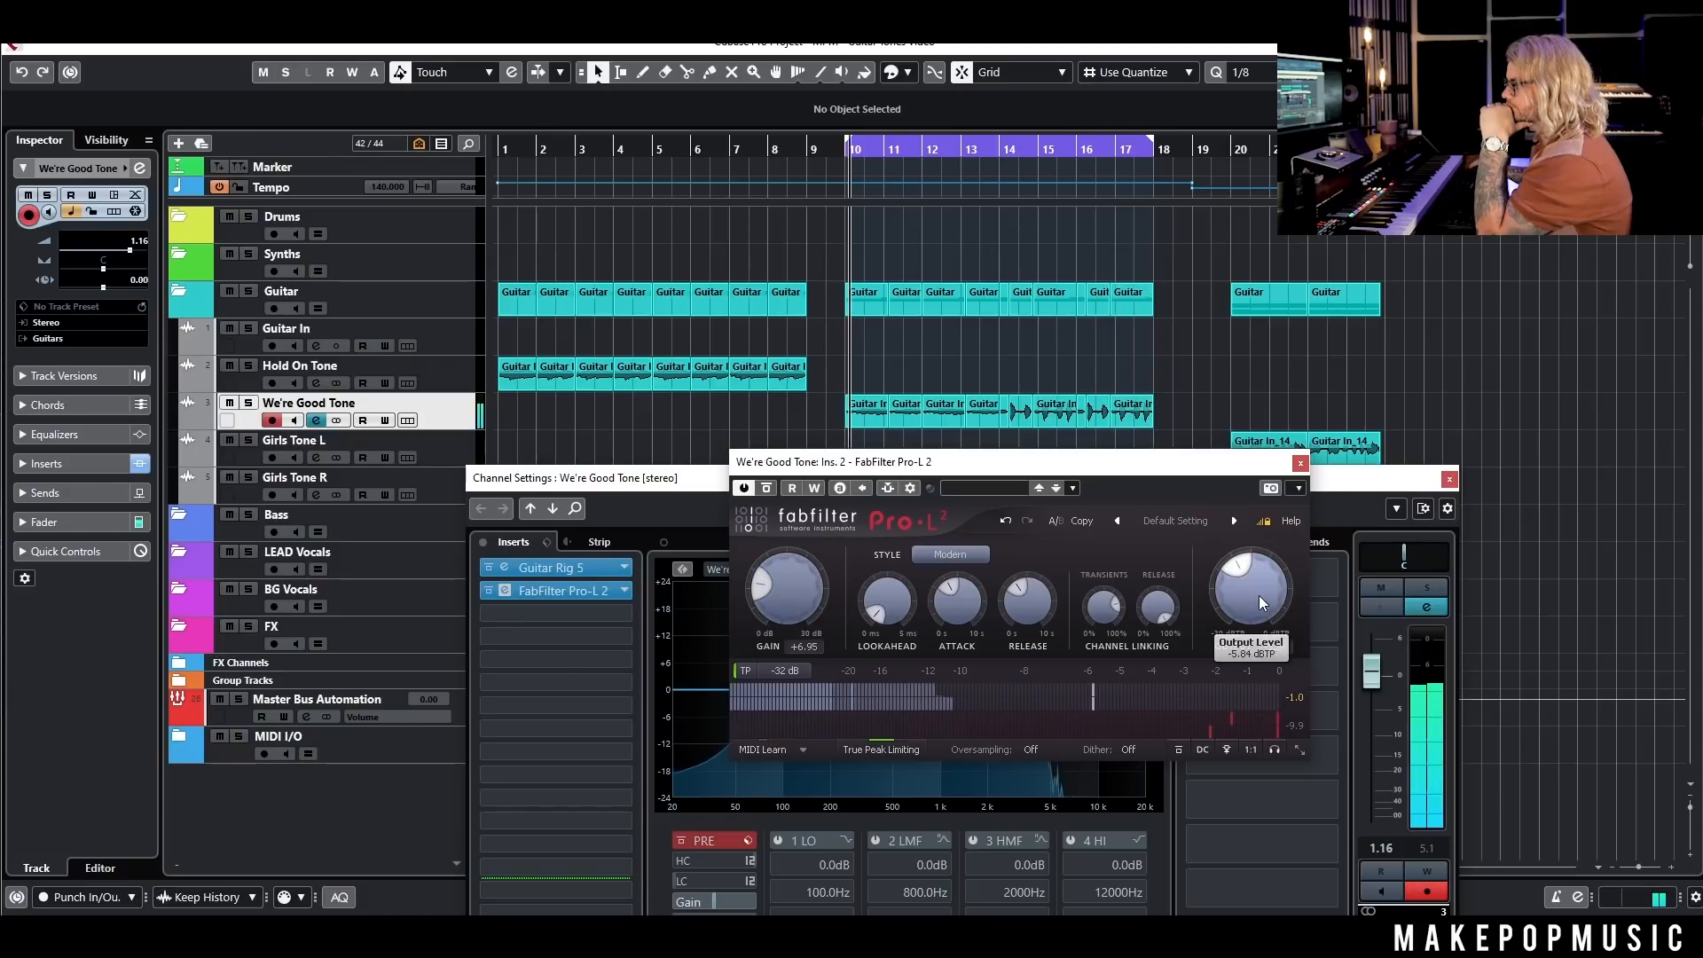
click(949, 555)
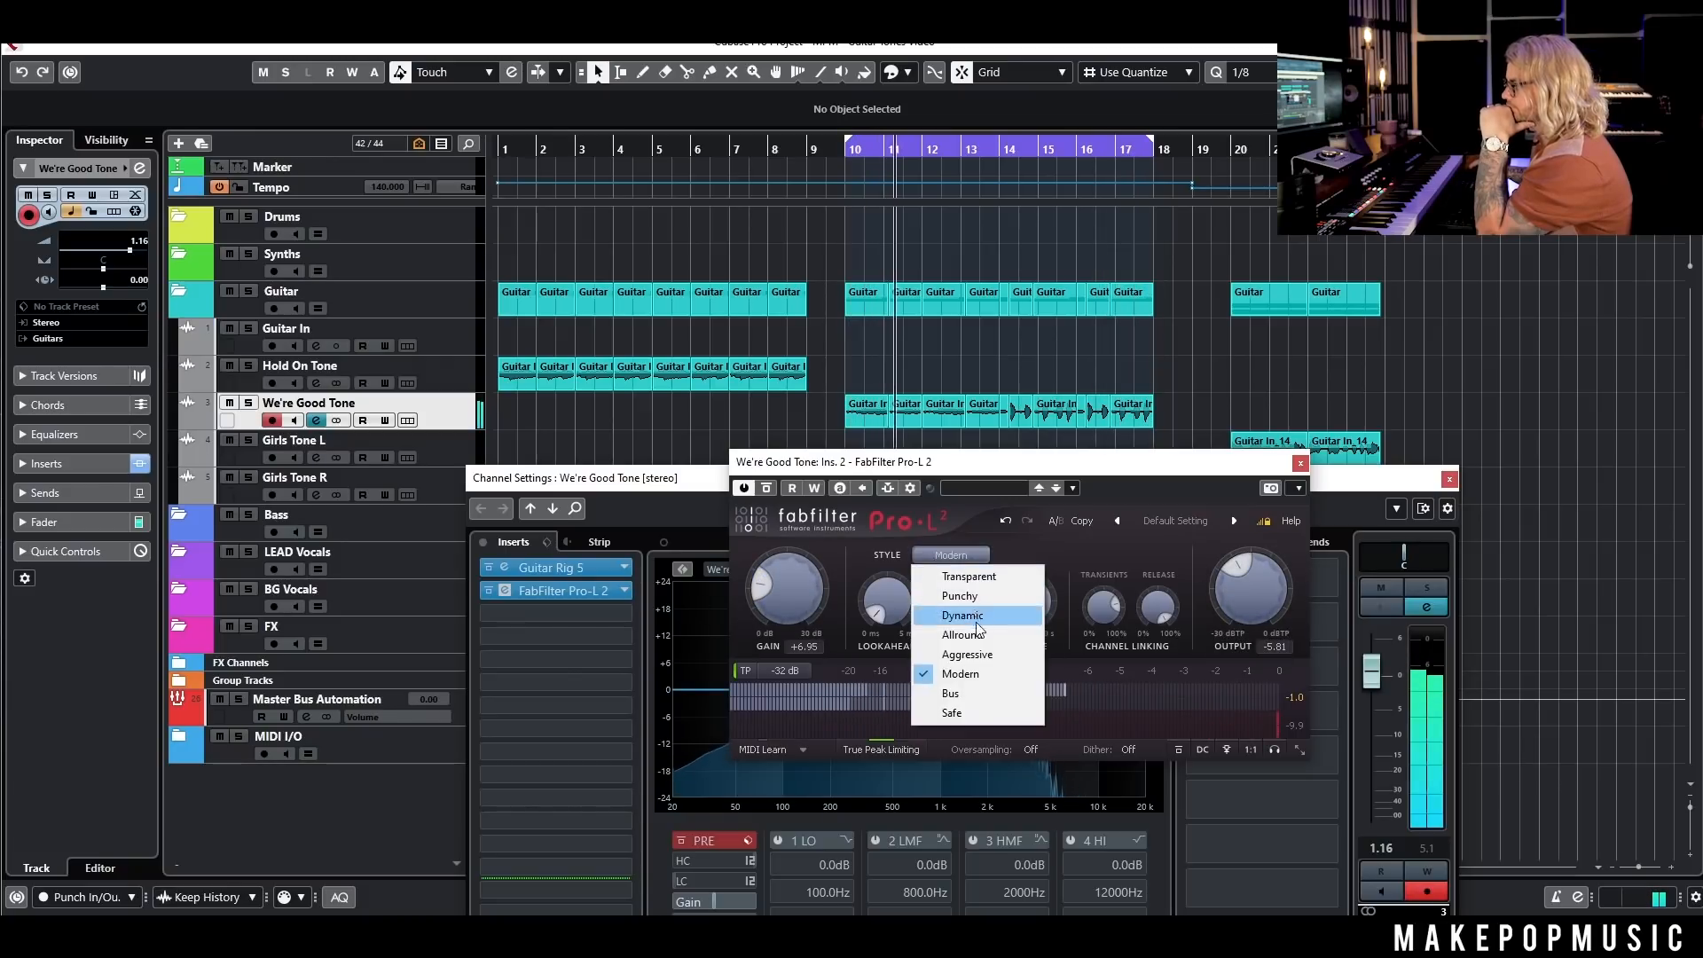
click(983, 656)
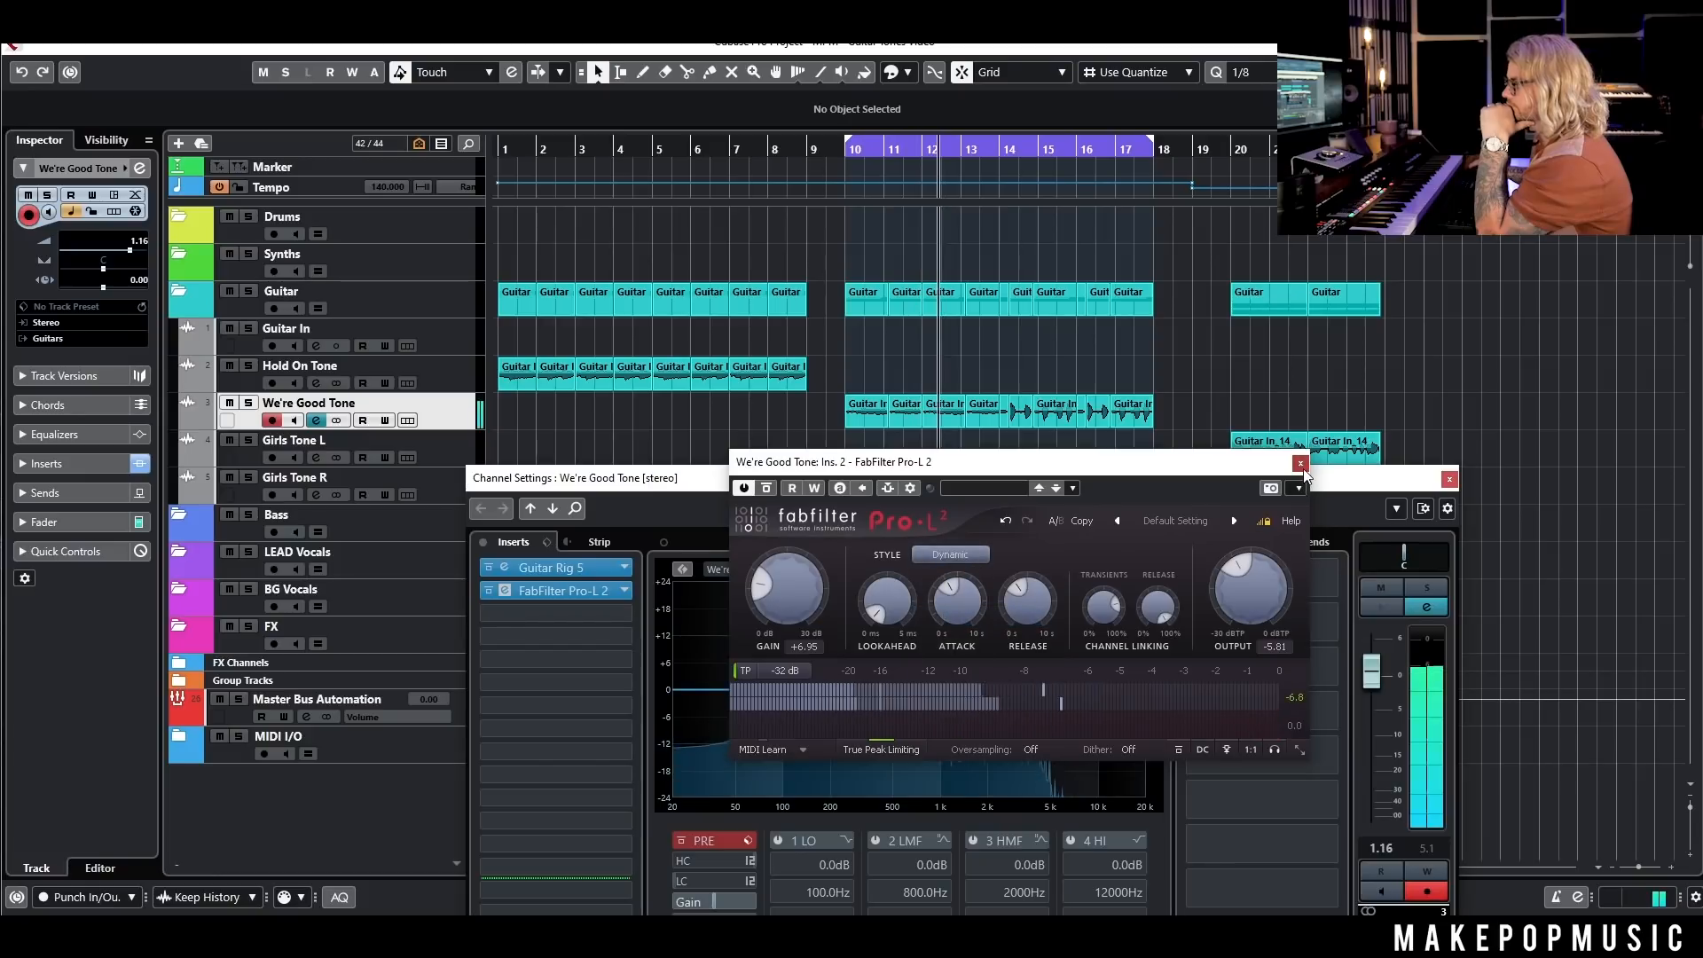
Step: Reopen Guitar Rig on We're Good Tone, audition the loop with the arrangement in view, and close the plug-in and channel windows
click(667, 572)
click(550, 568)
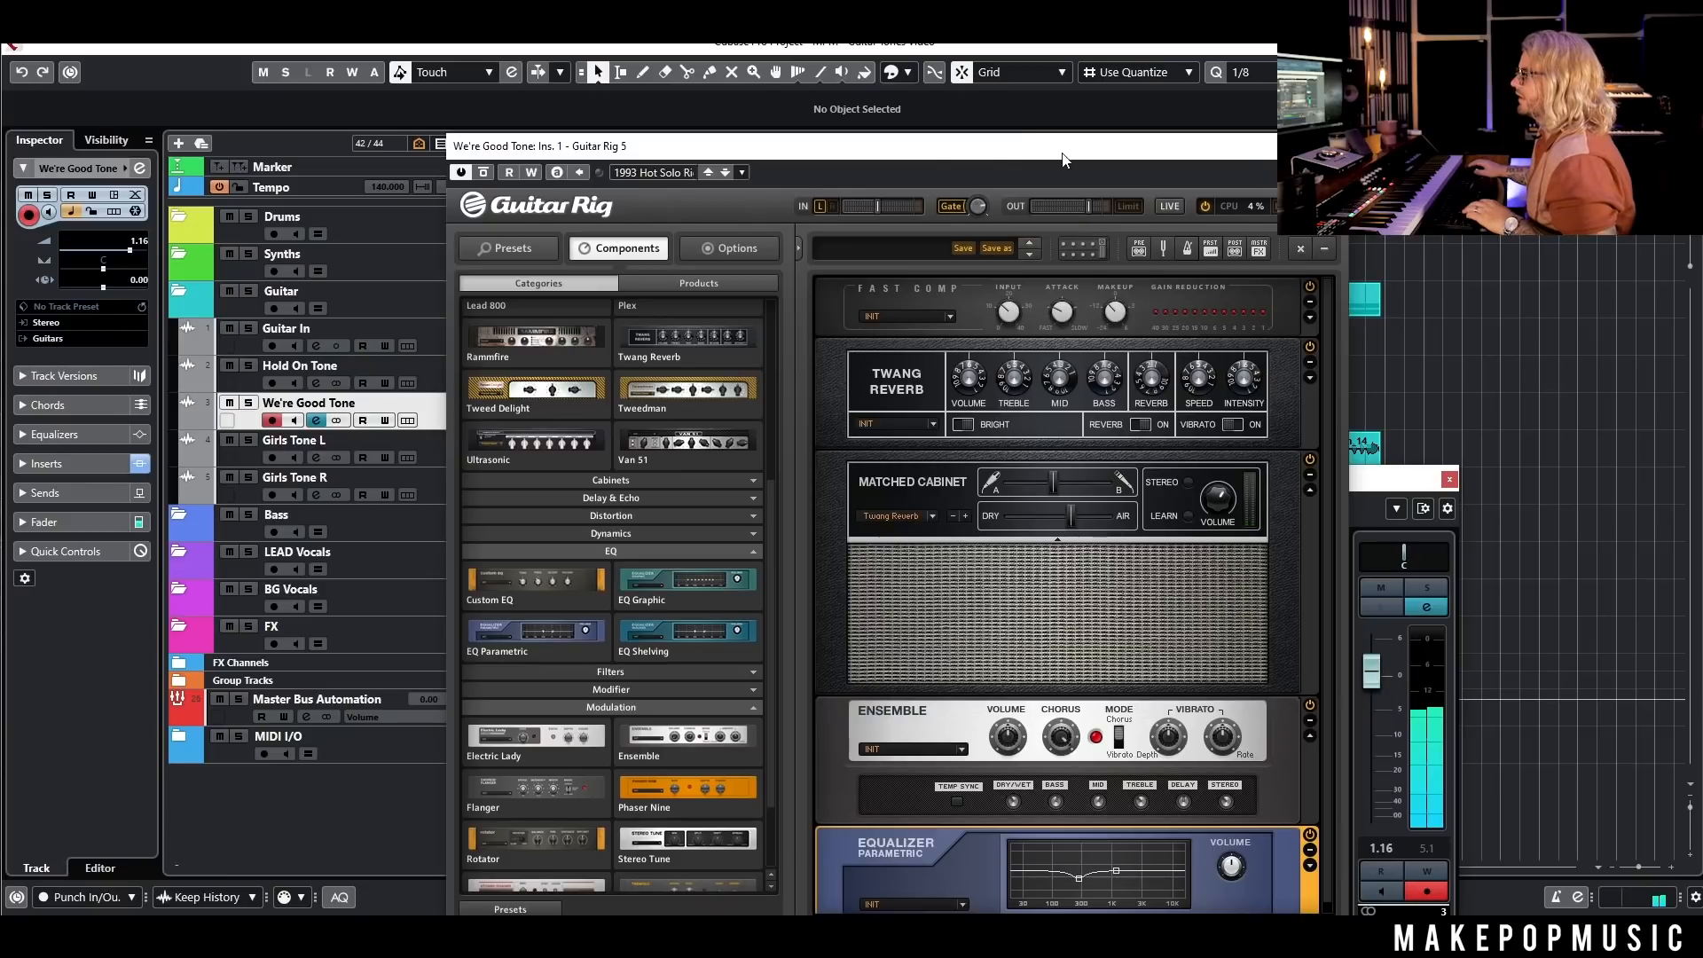
drag(1064, 159, 1053, 552)
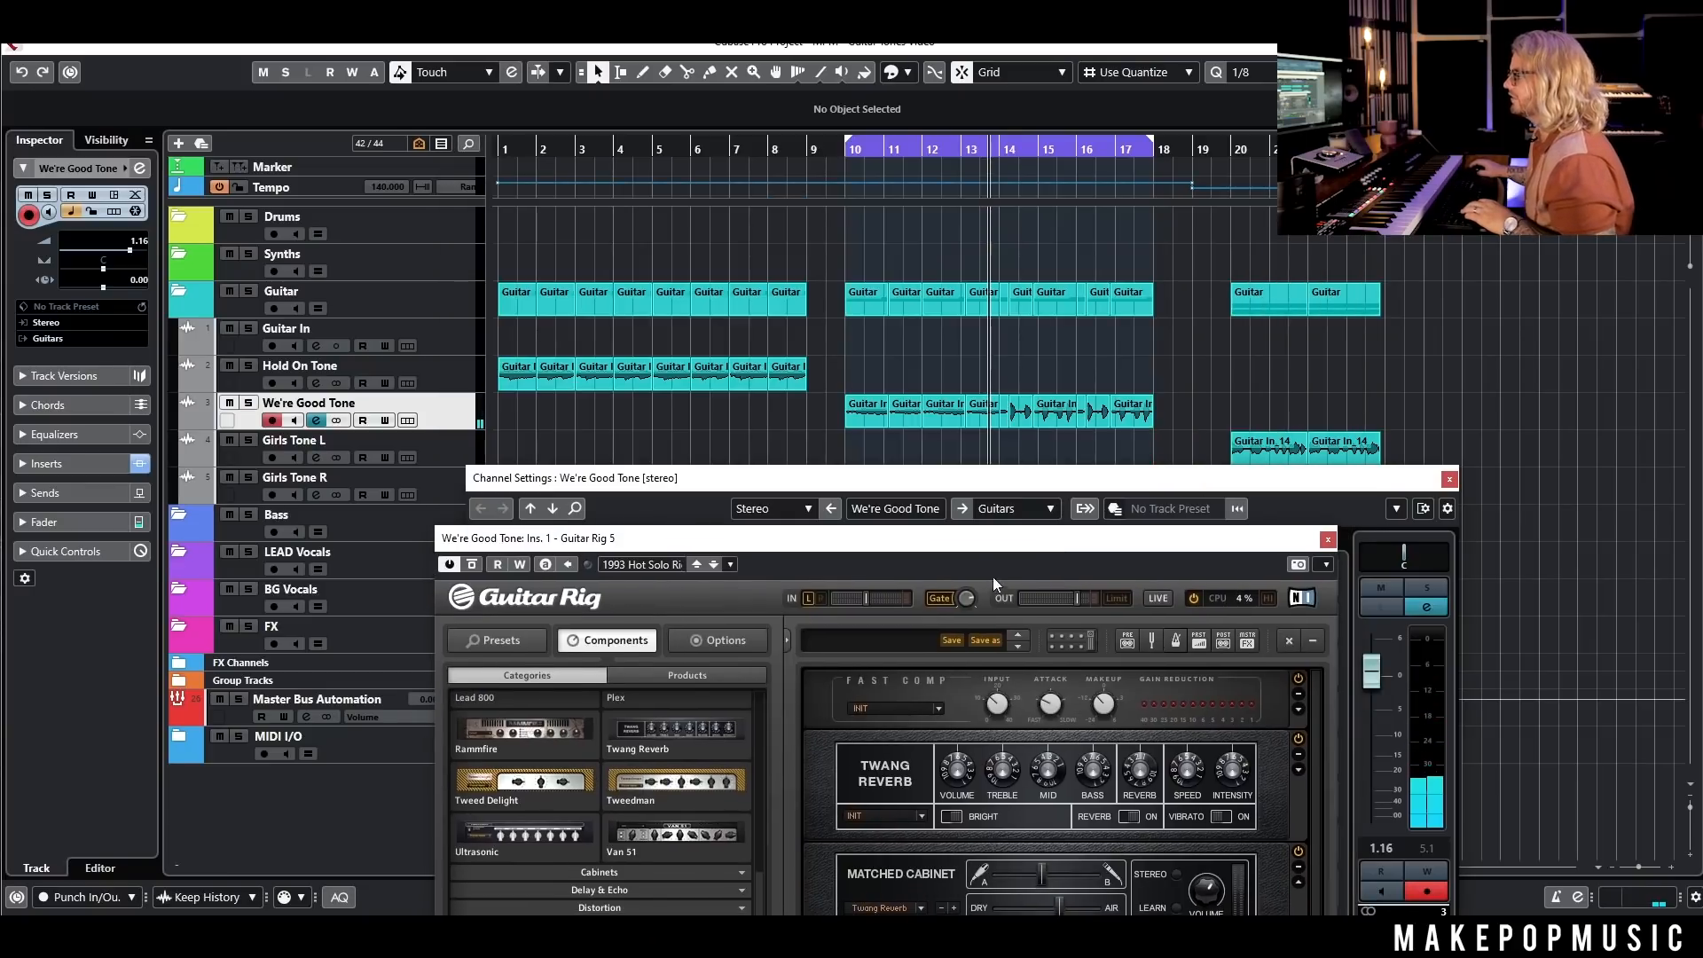
key(space)
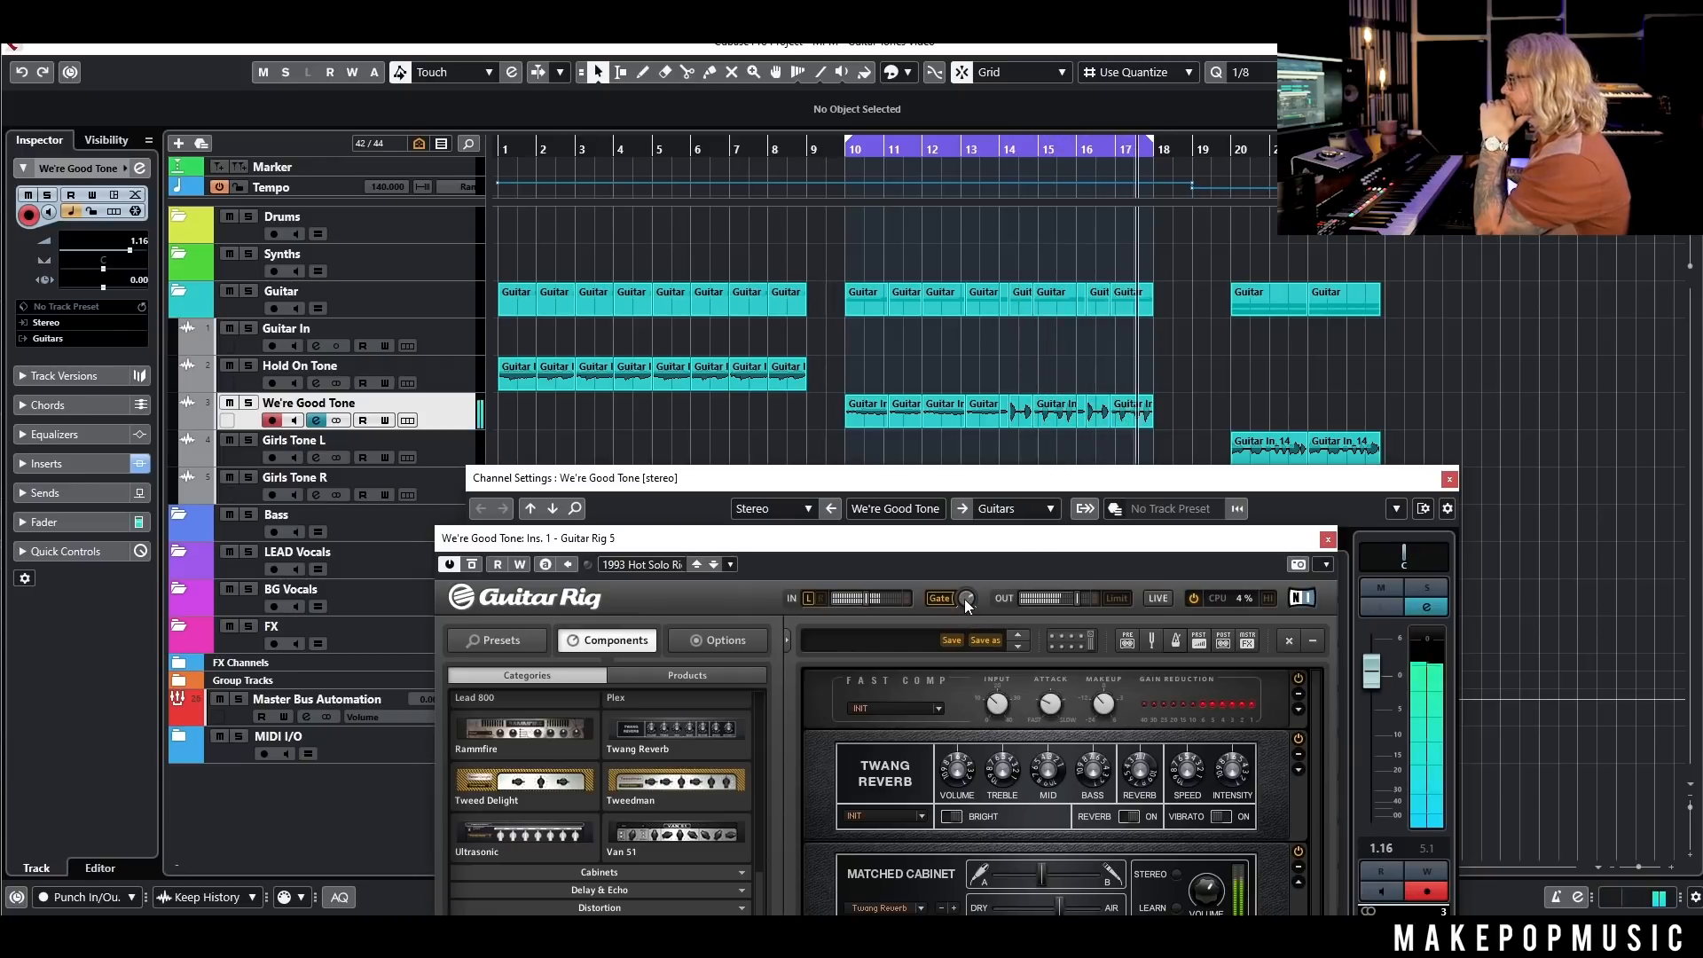
click(1327, 538)
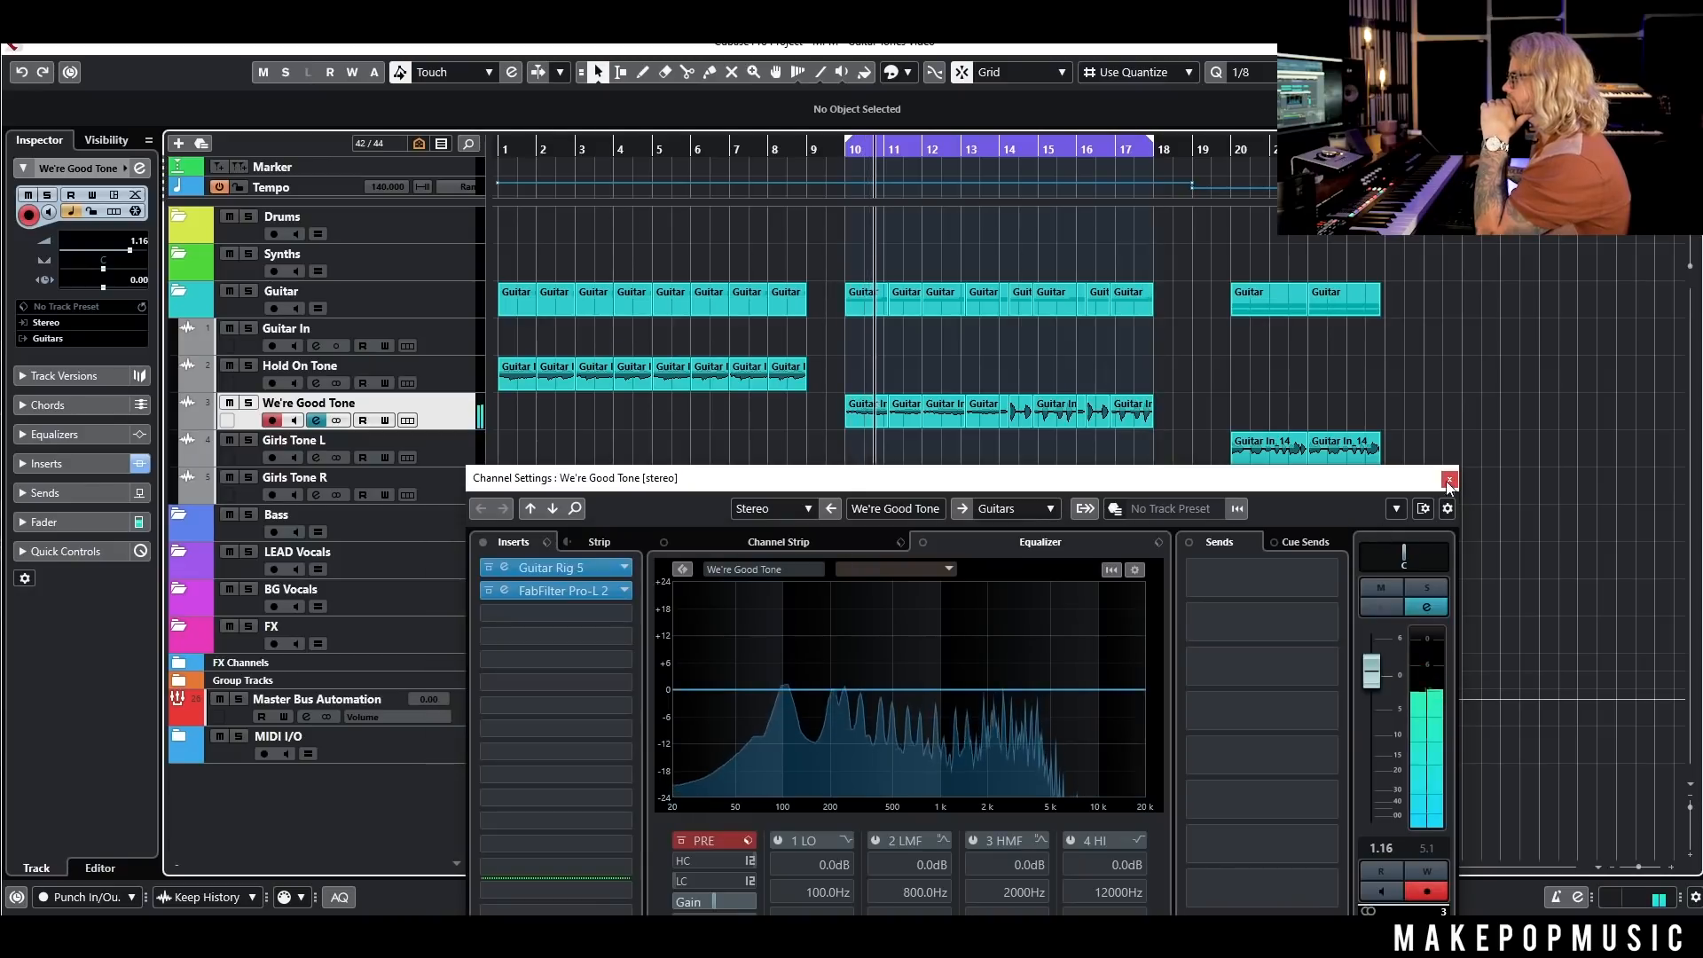
click(1448, 480)
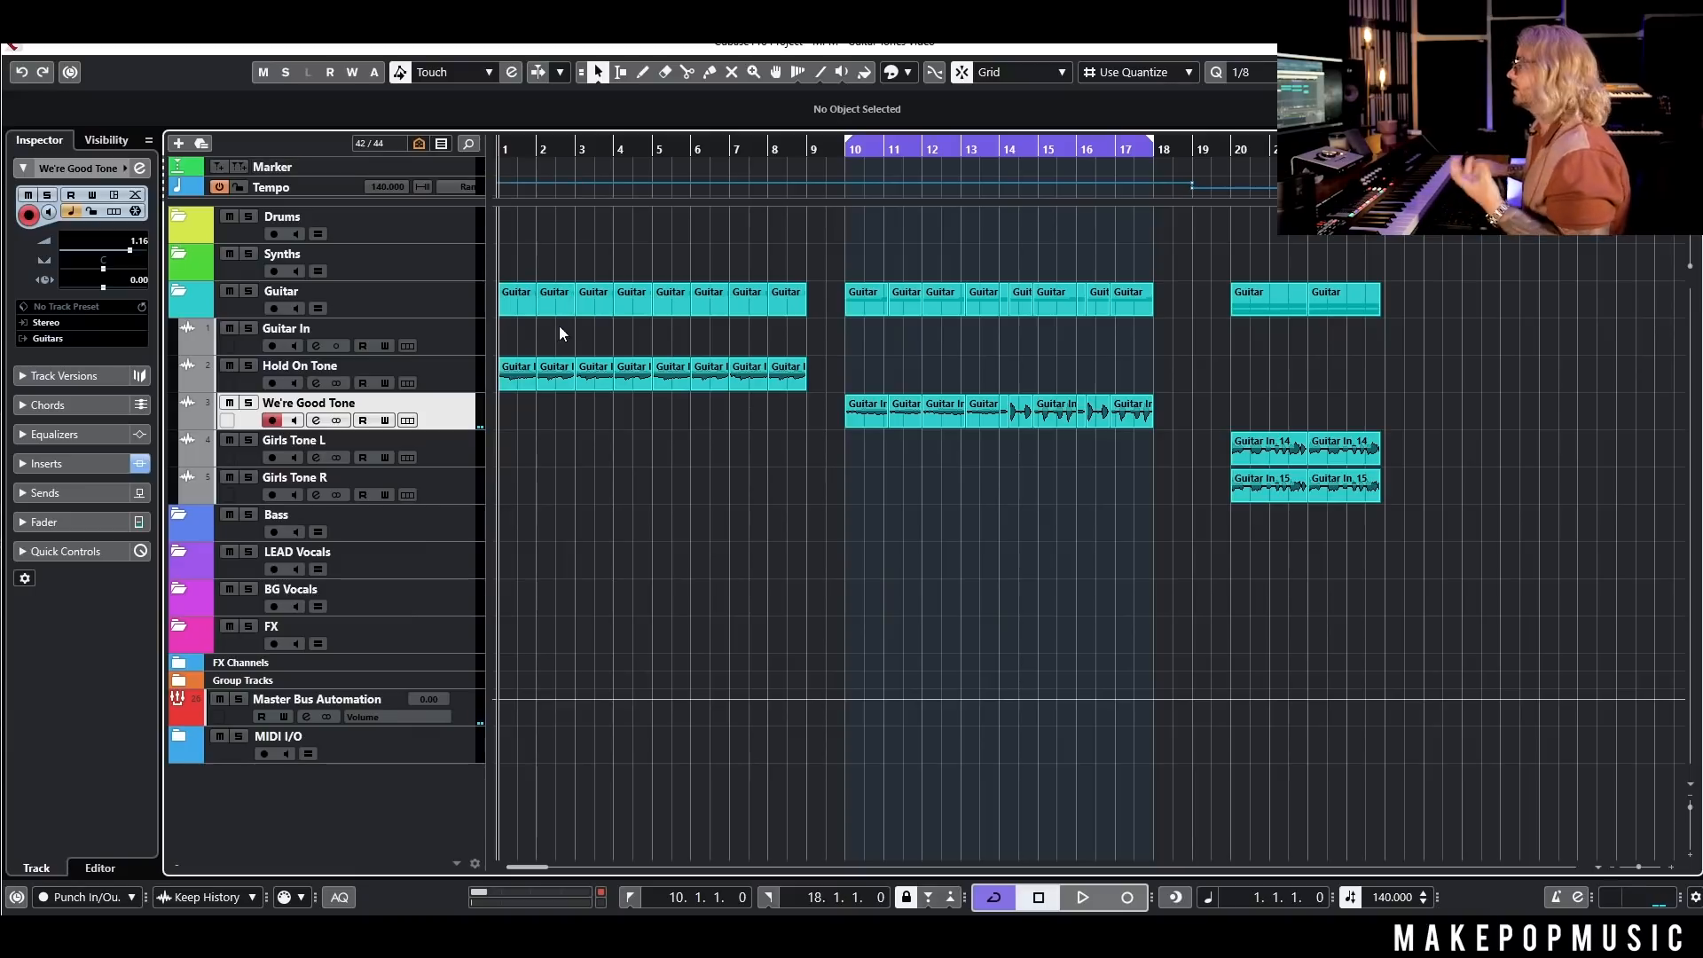
Step: Play back the Hold On Tone opening, and jump to bar 10 and on to bar 14 to audition We're Good Tone
key(space)
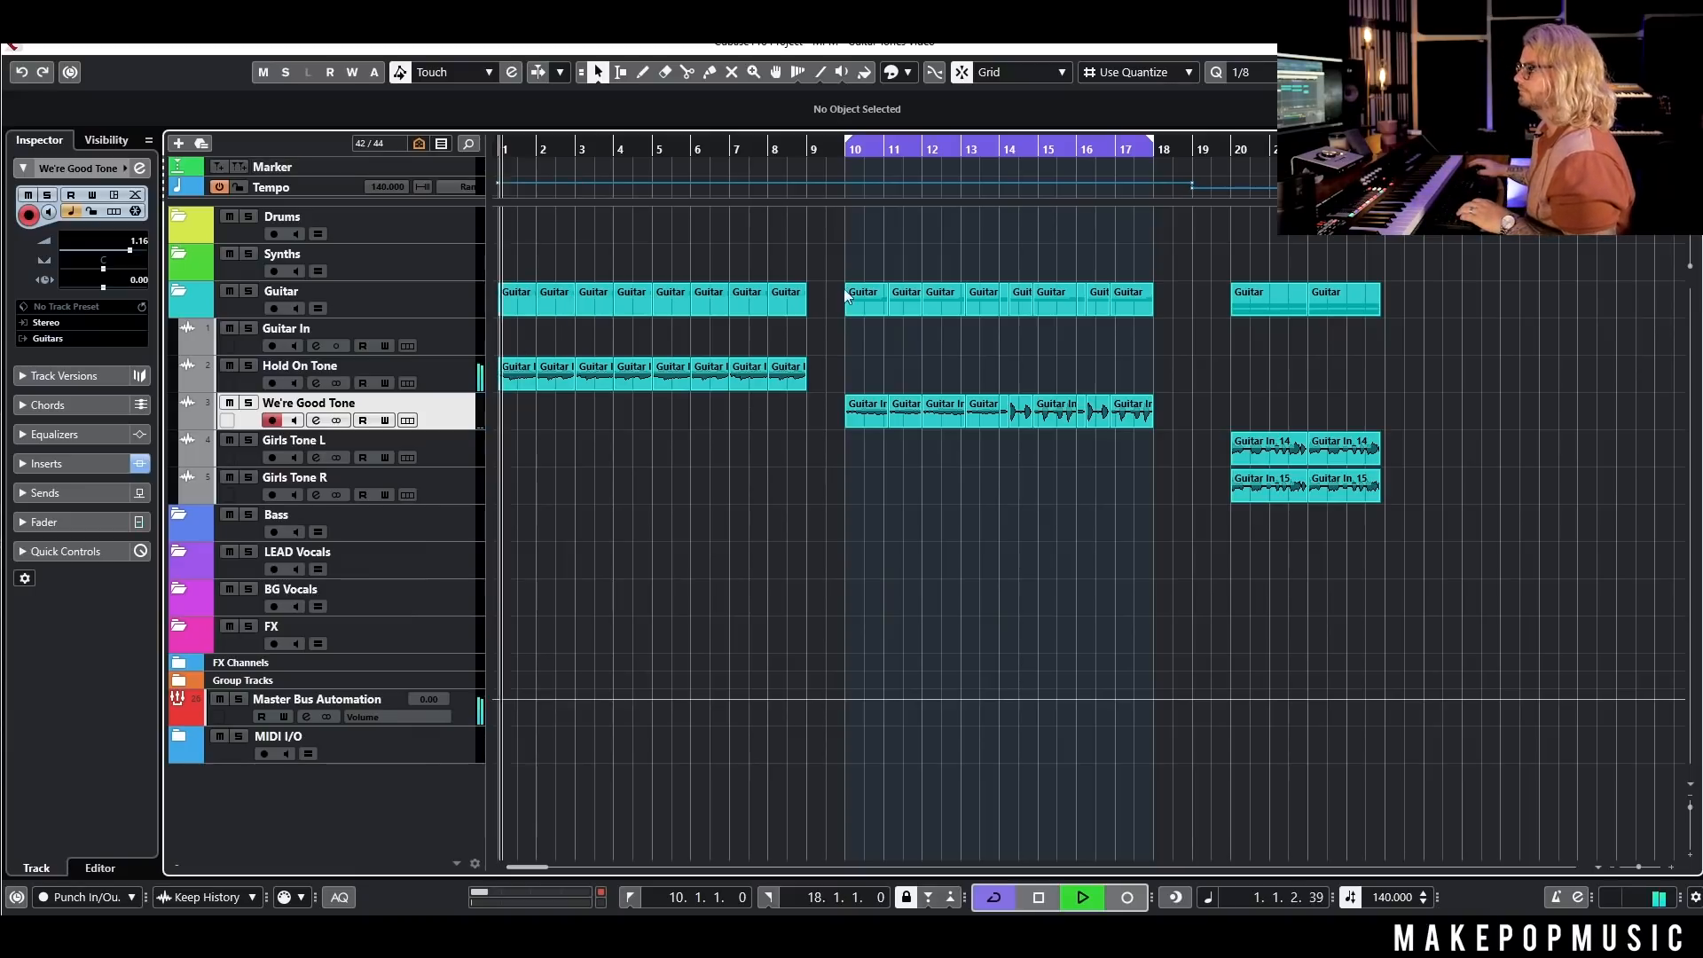
click(842, 147)
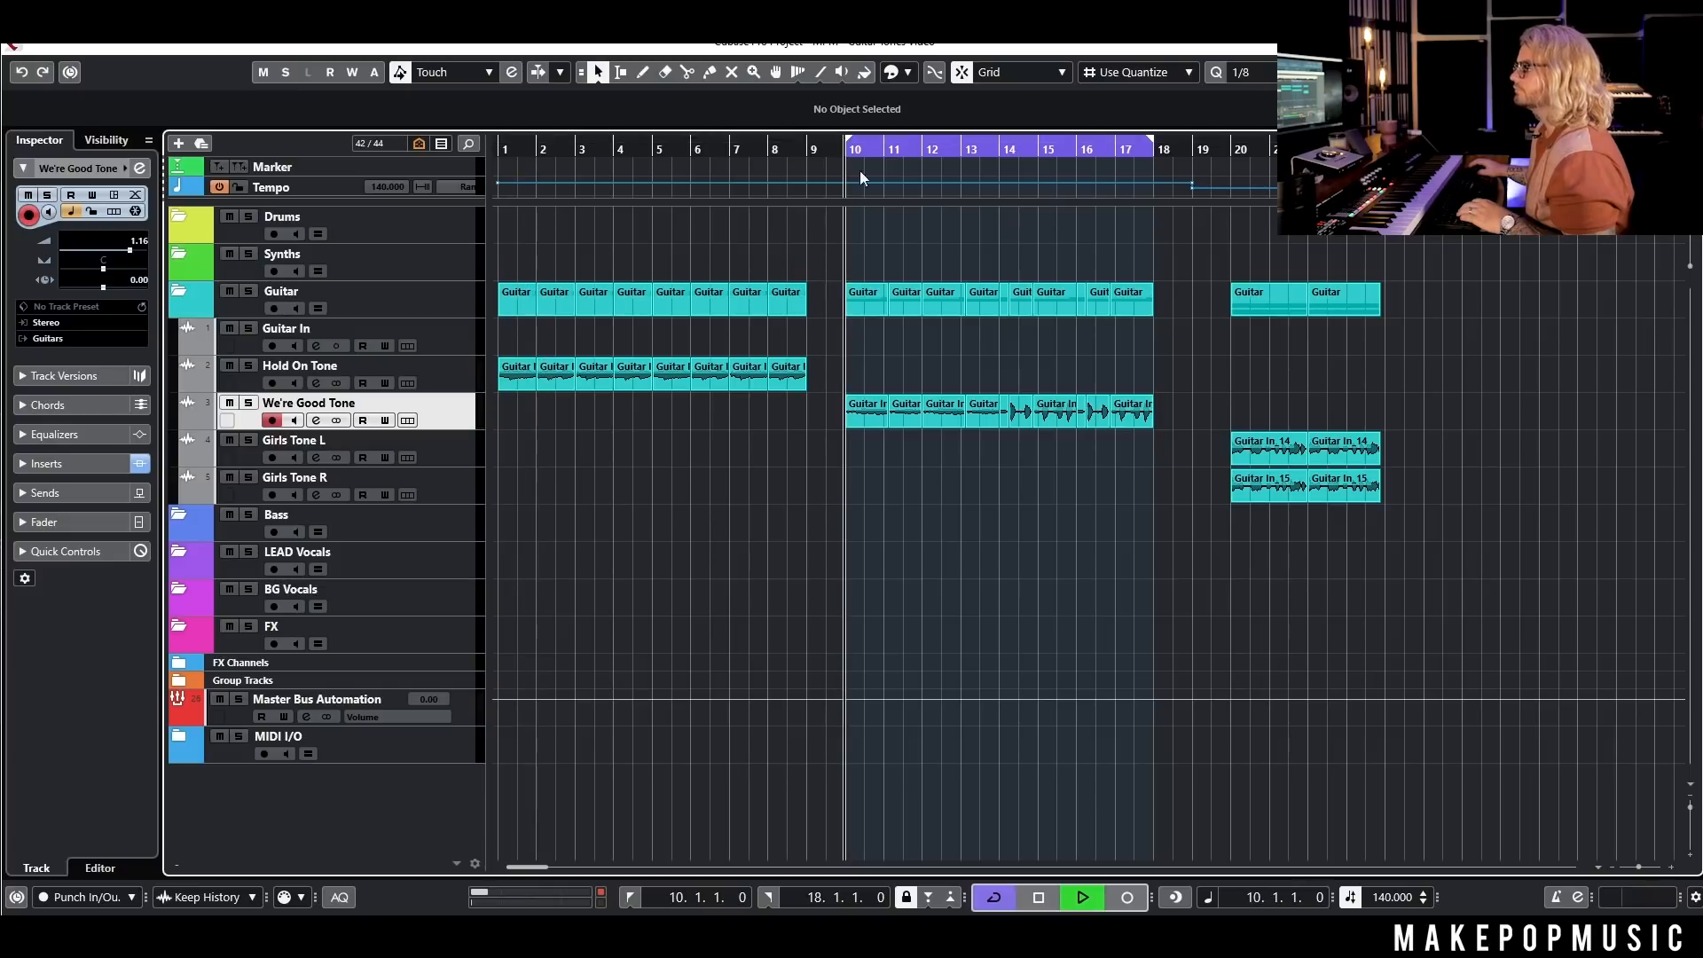
click(1006, 149)
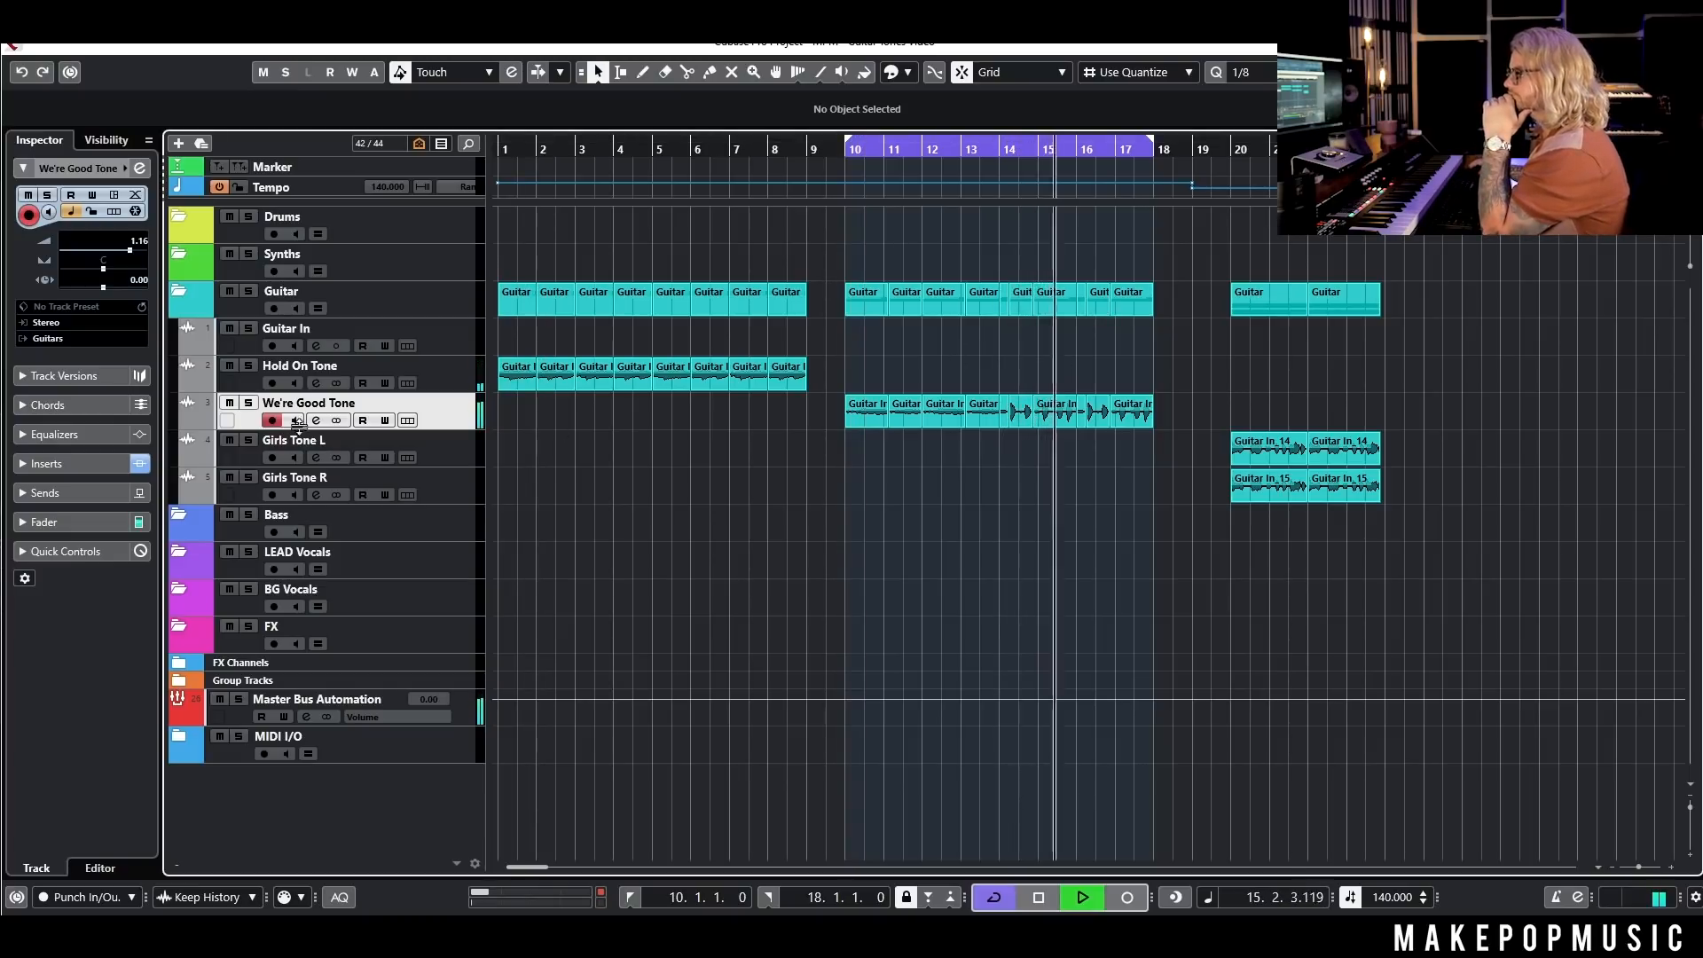
key(space)
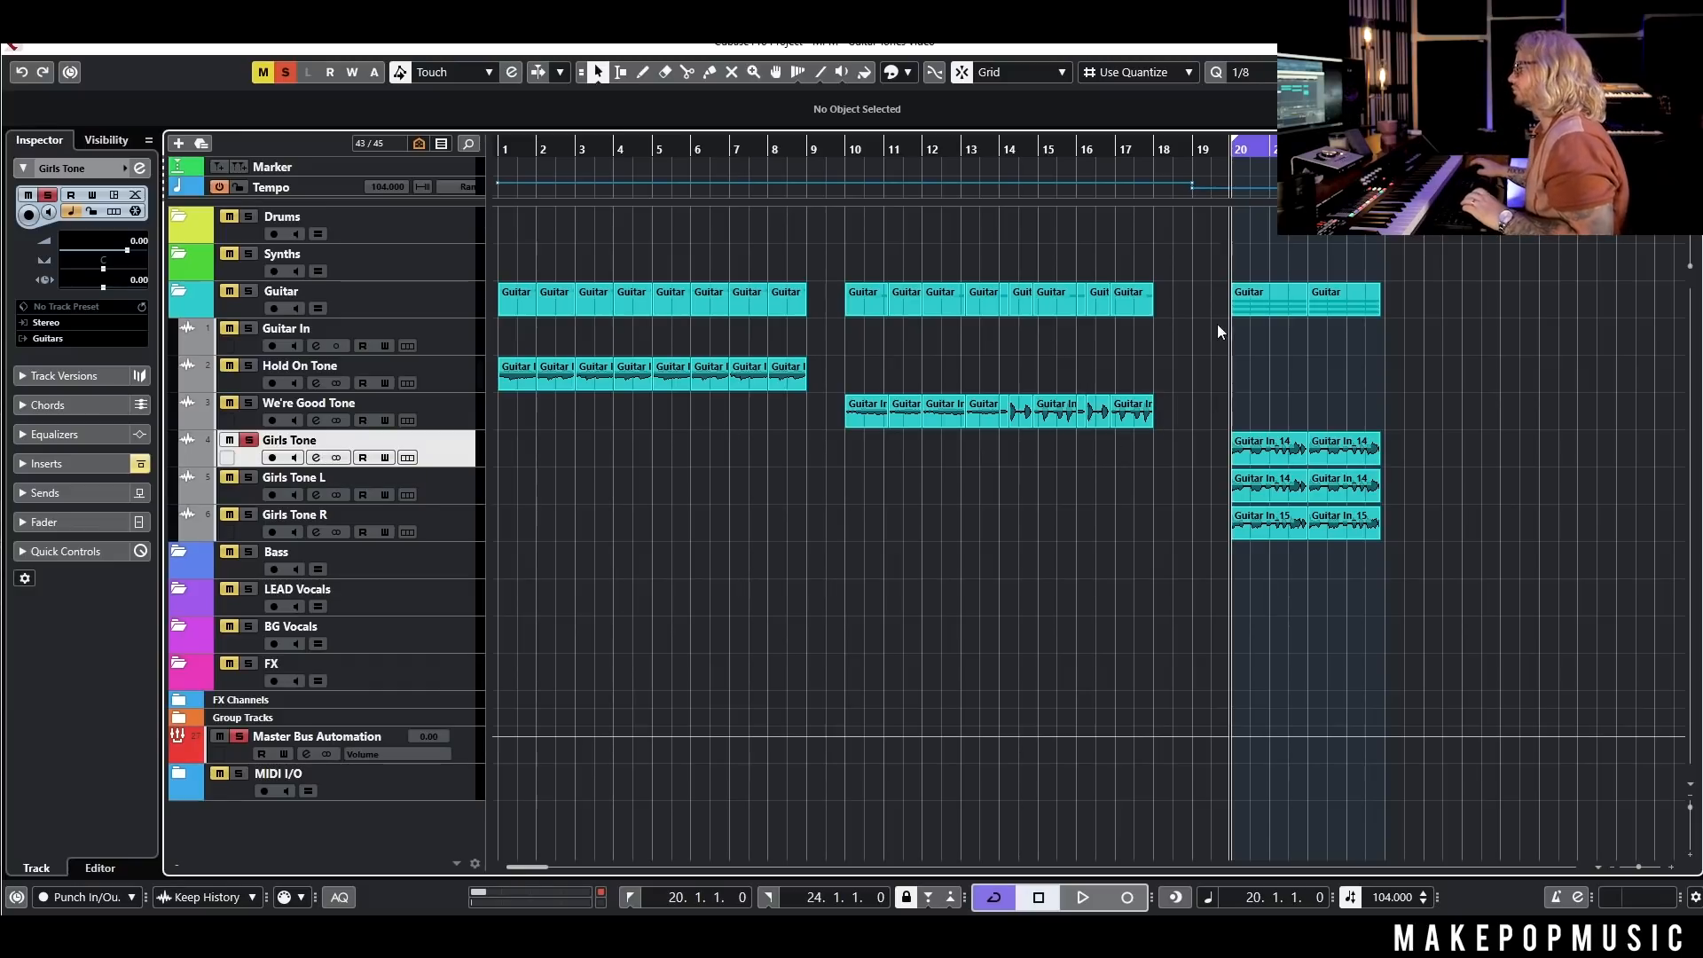
Step: Audition the dry Girls Tone loop, add a Fast Comp to its empty Guitar Rig 5 rack, and play the loop through it
key(space)
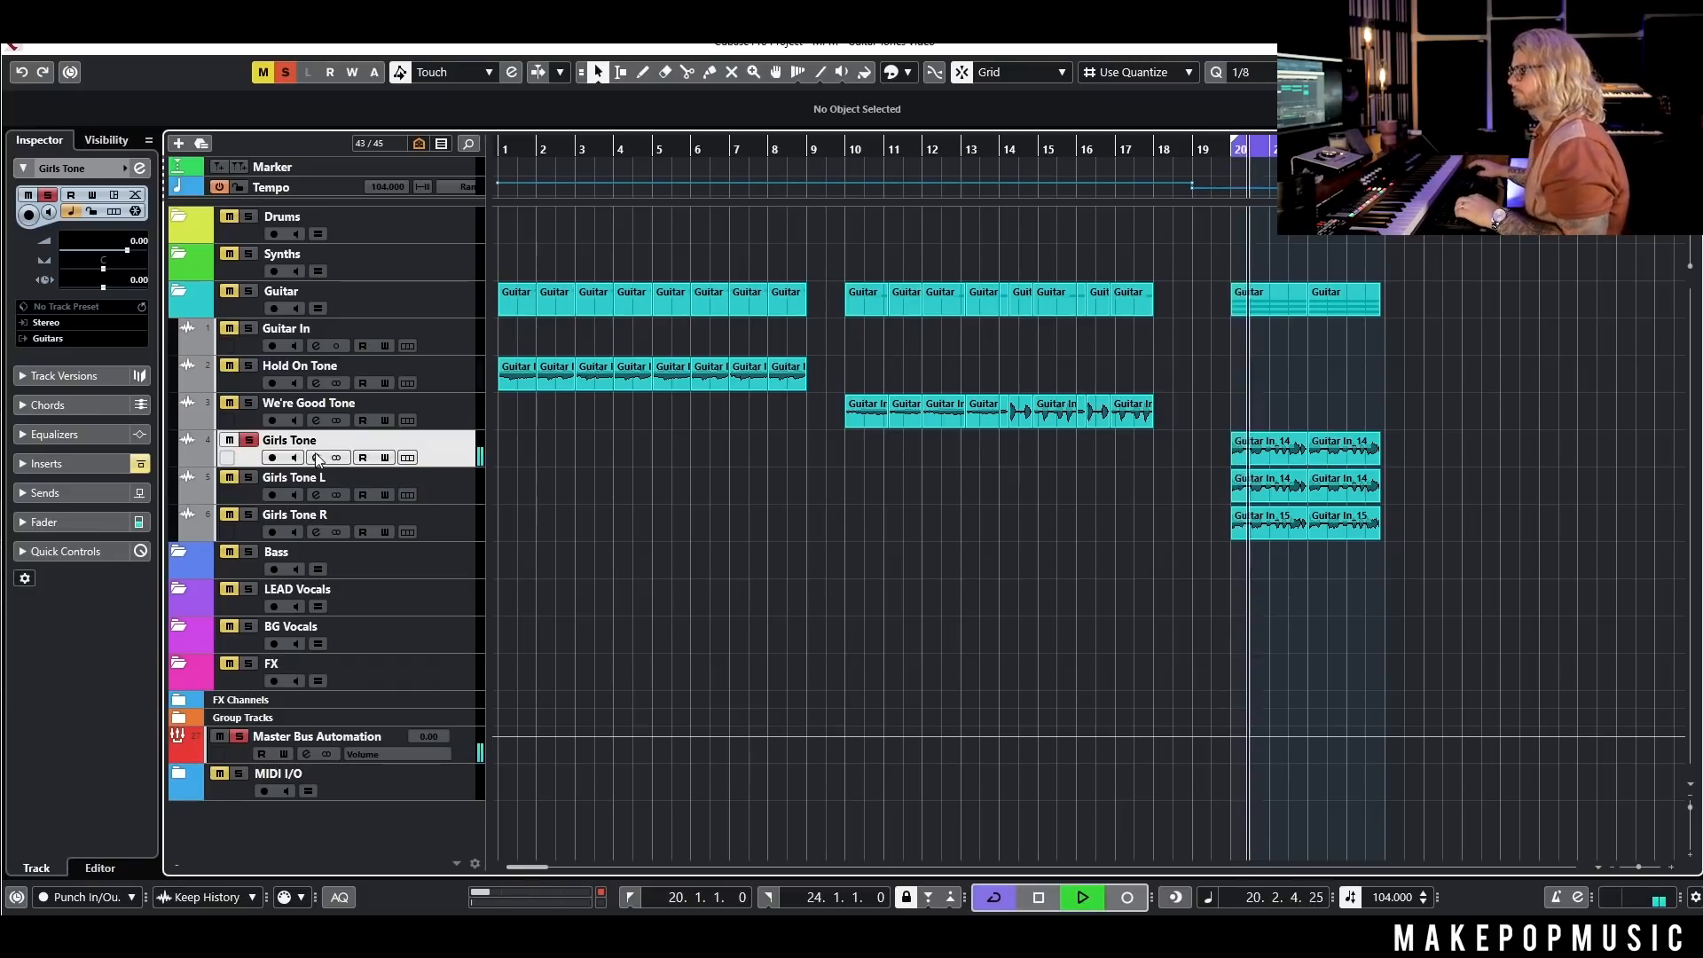
key(space)
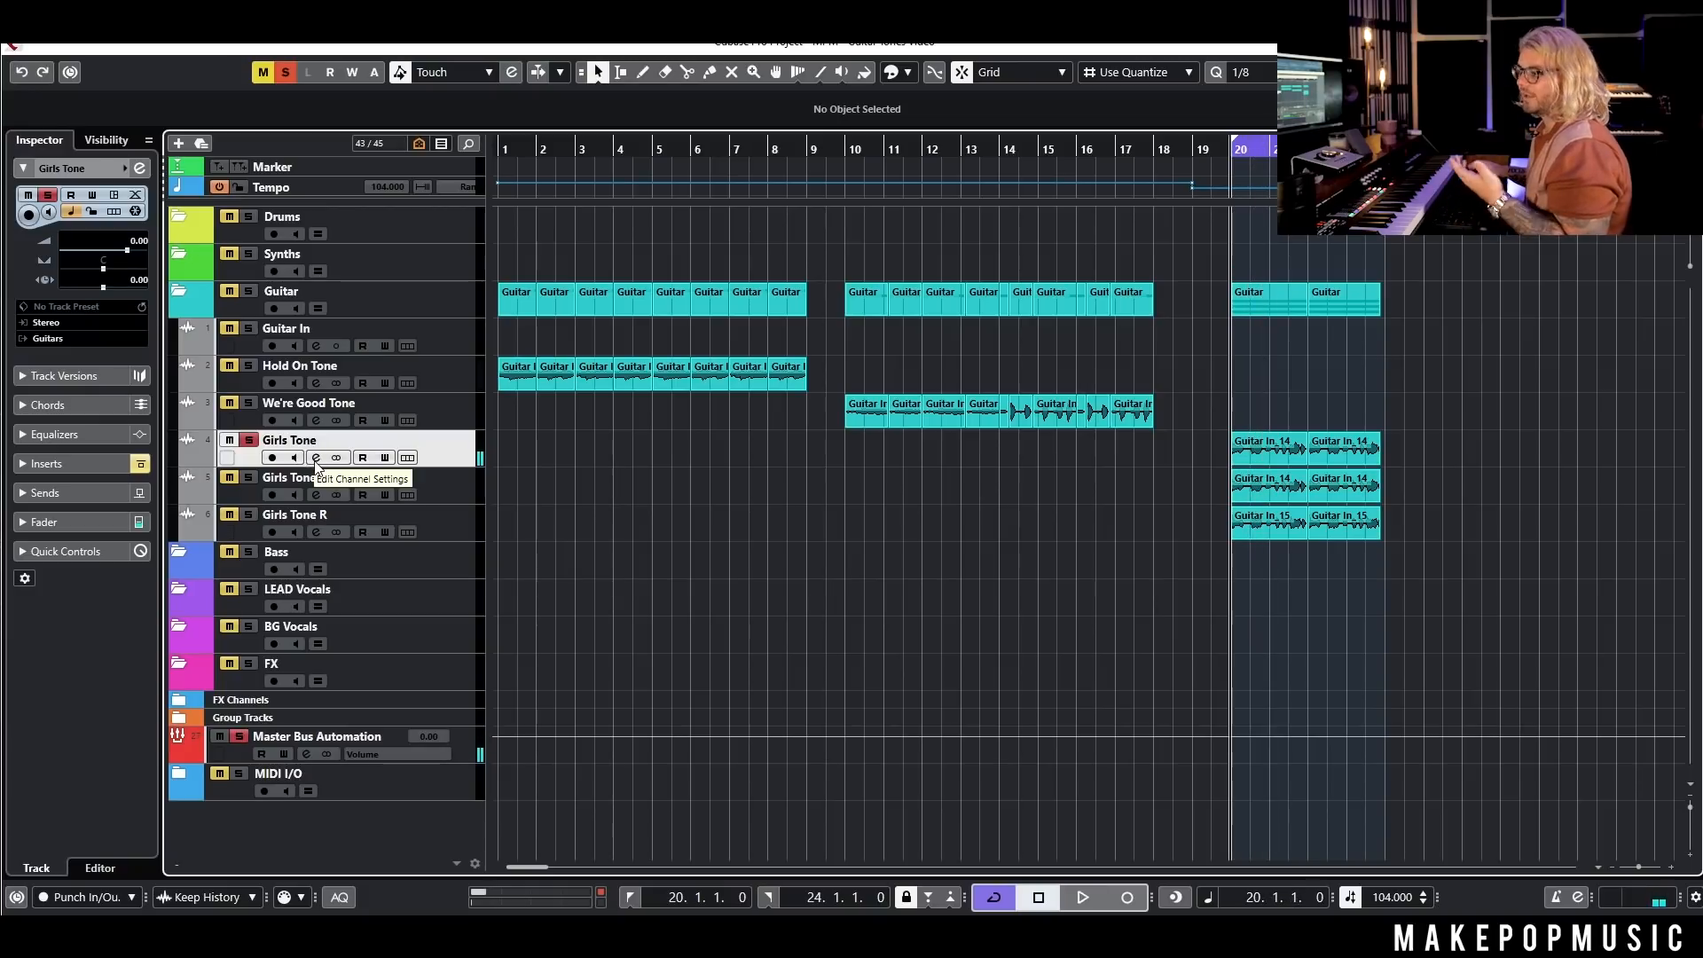
click(318, 459)
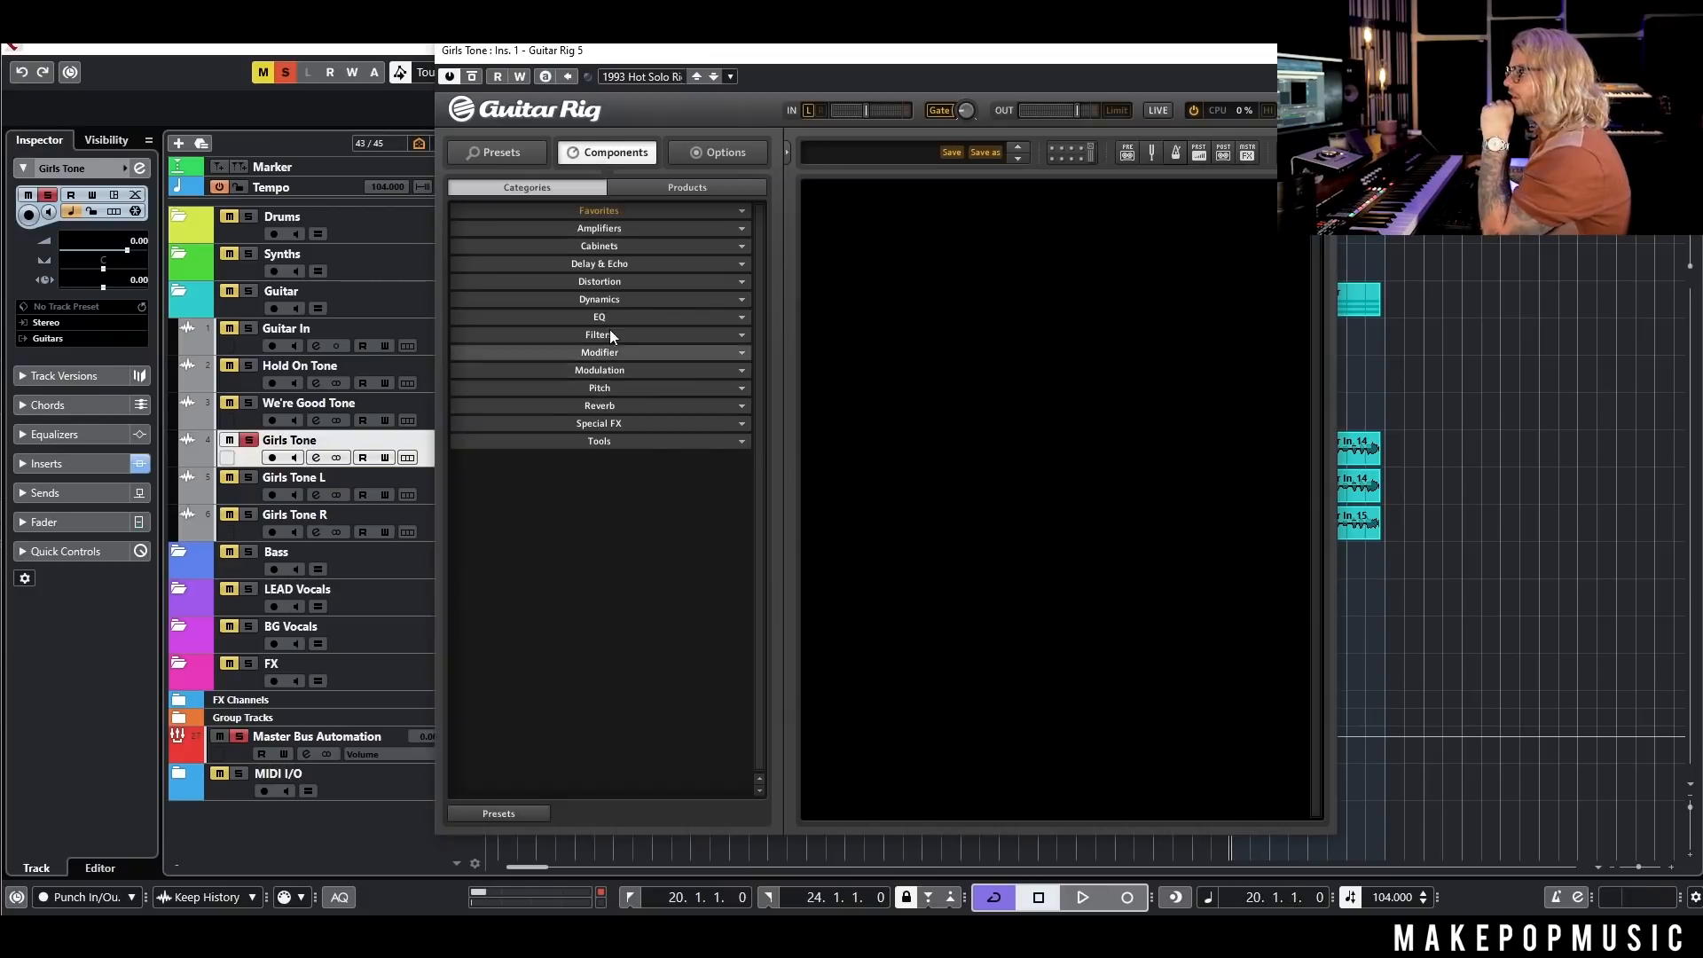
click(605, 300)
drag(566, 320, 1056, 293)
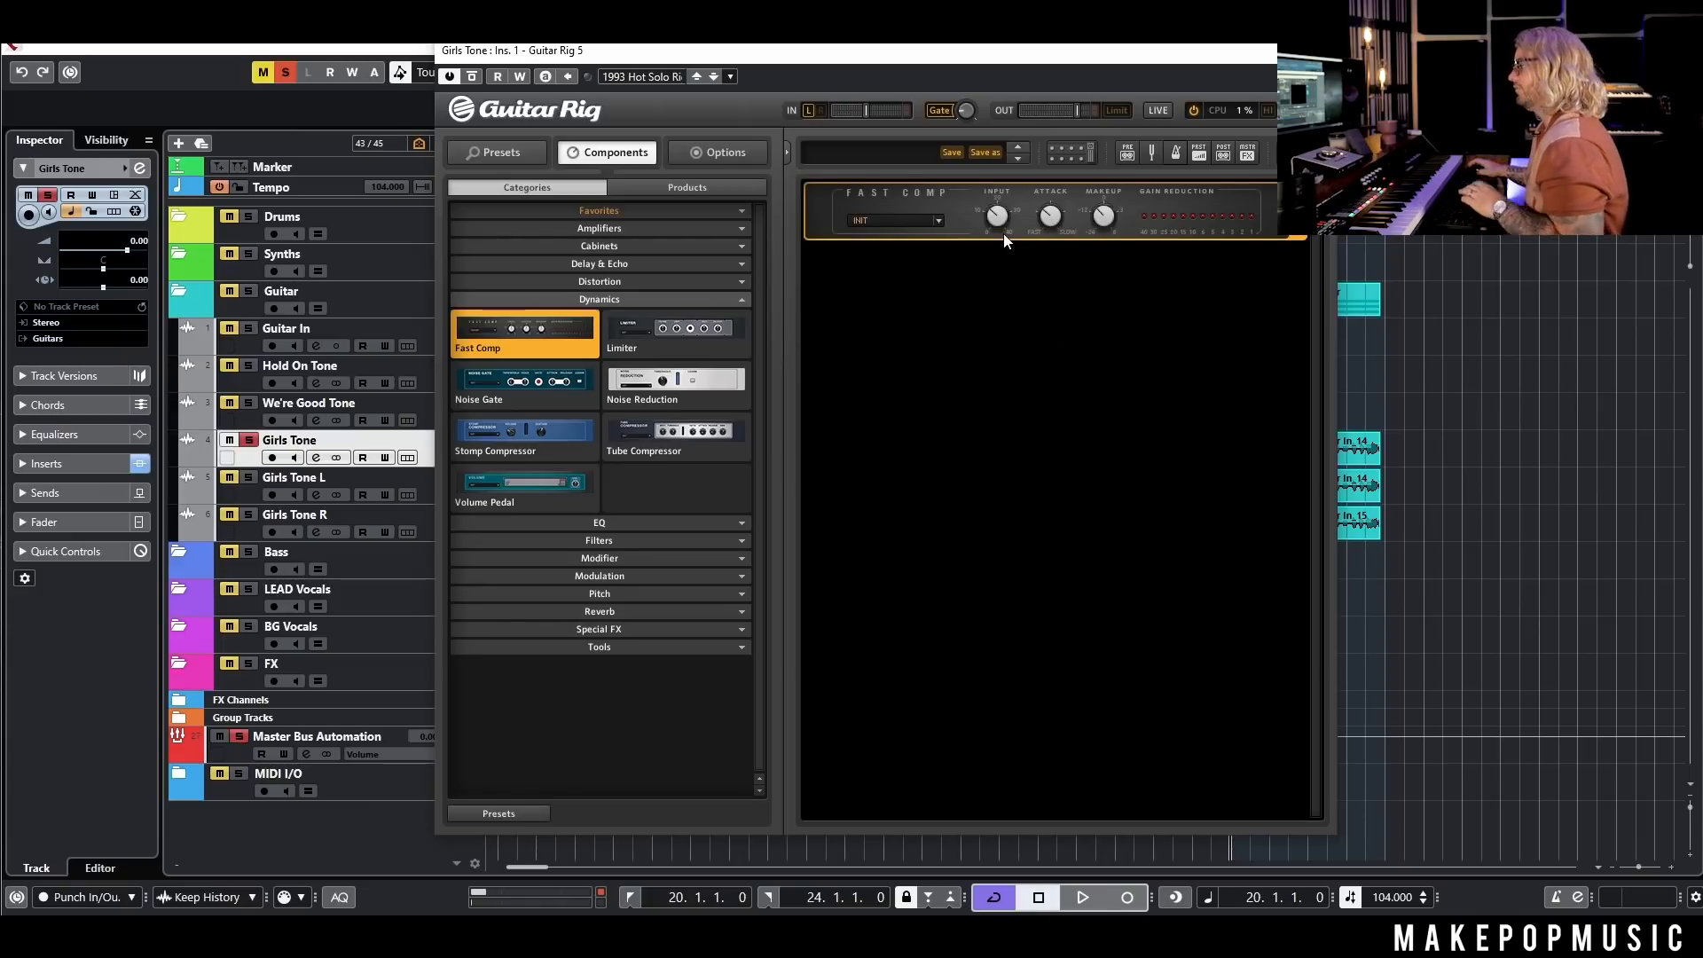
key(space)
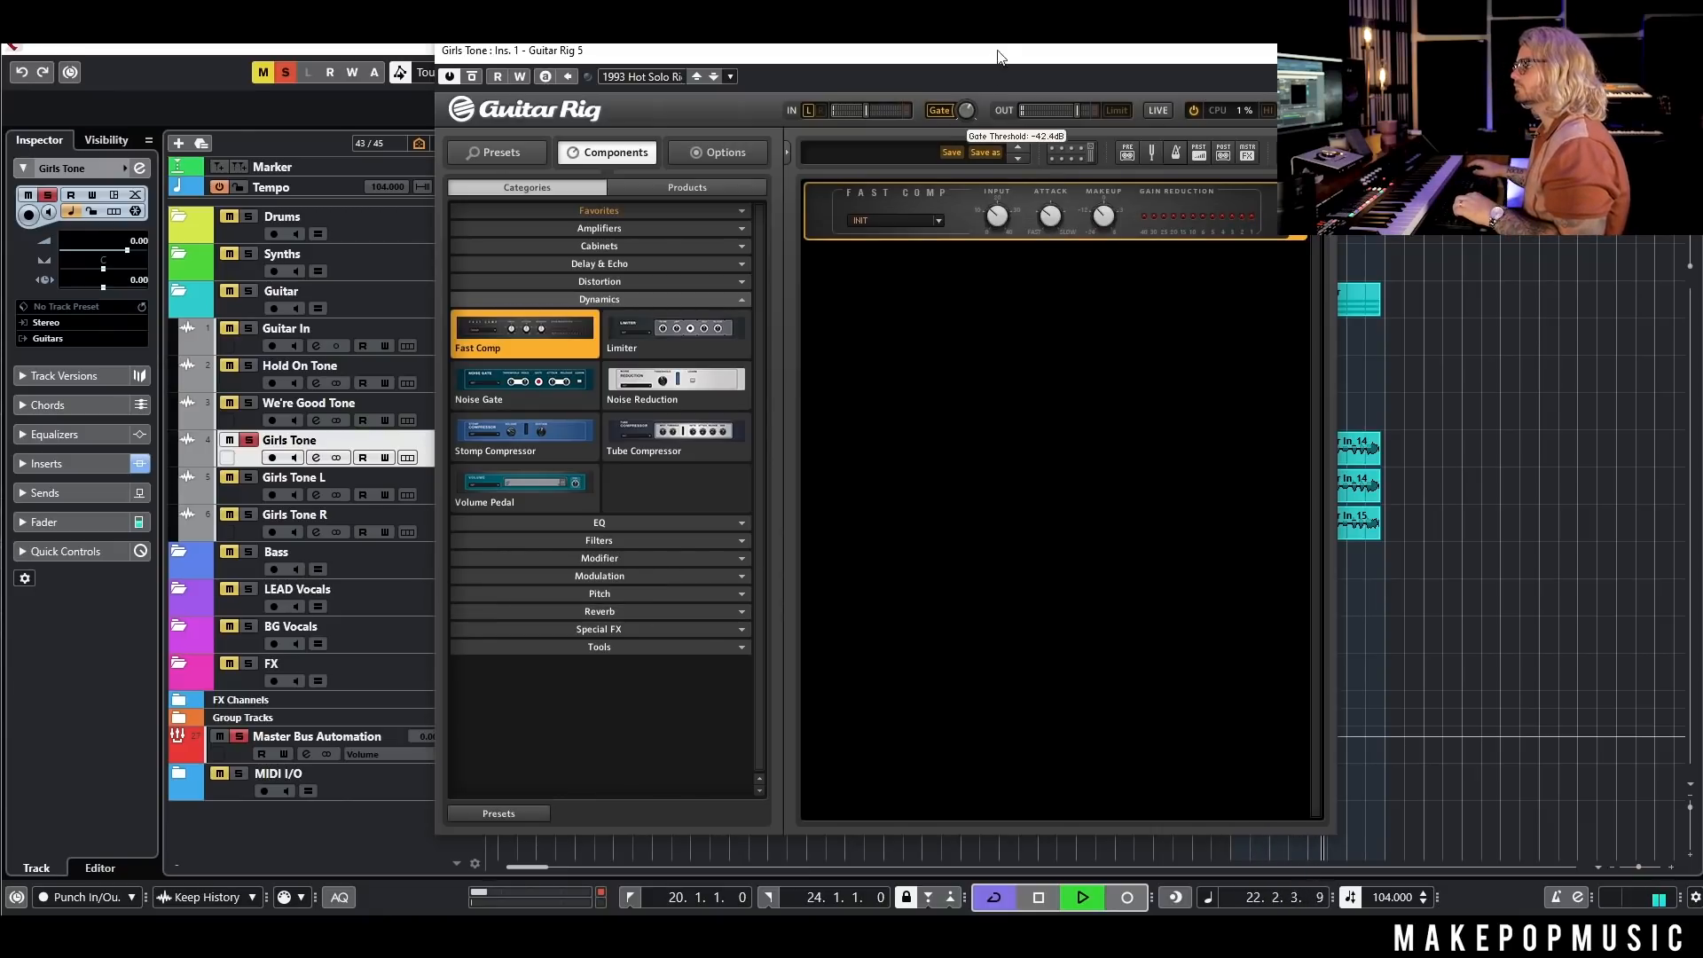
key(space)
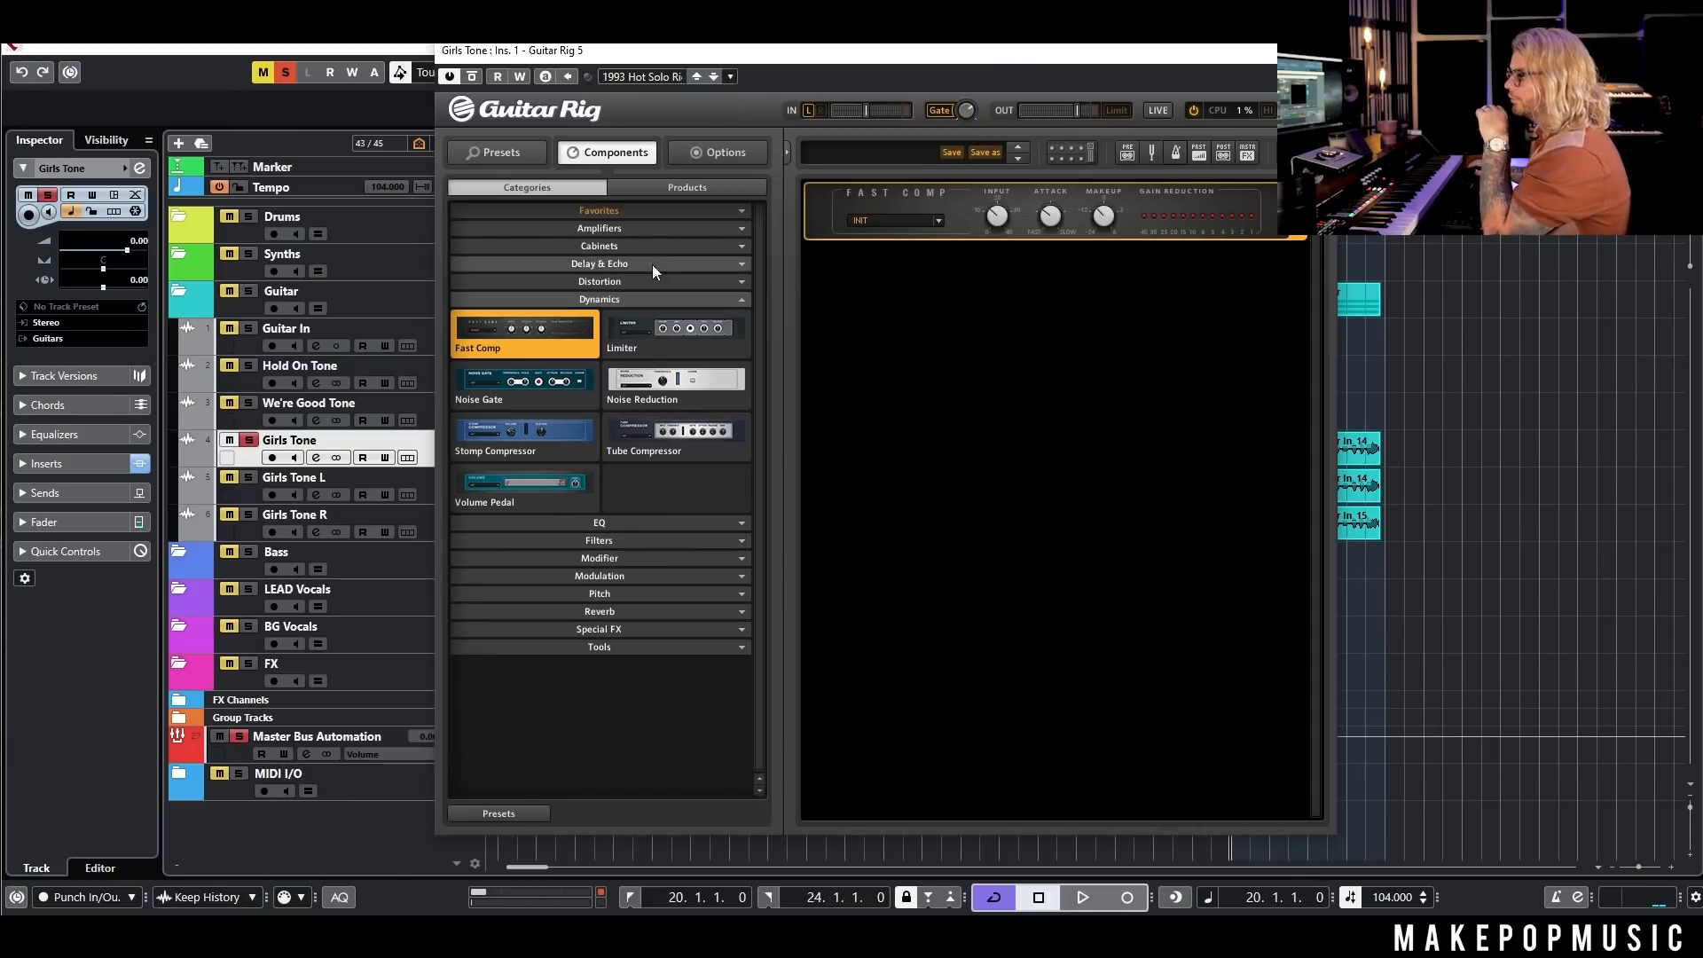
Step: Add a Jazz Amp with its matched cabinet after the Fast Comp, switch the cabinet to stereo, and audition the loop
click(617, 575)
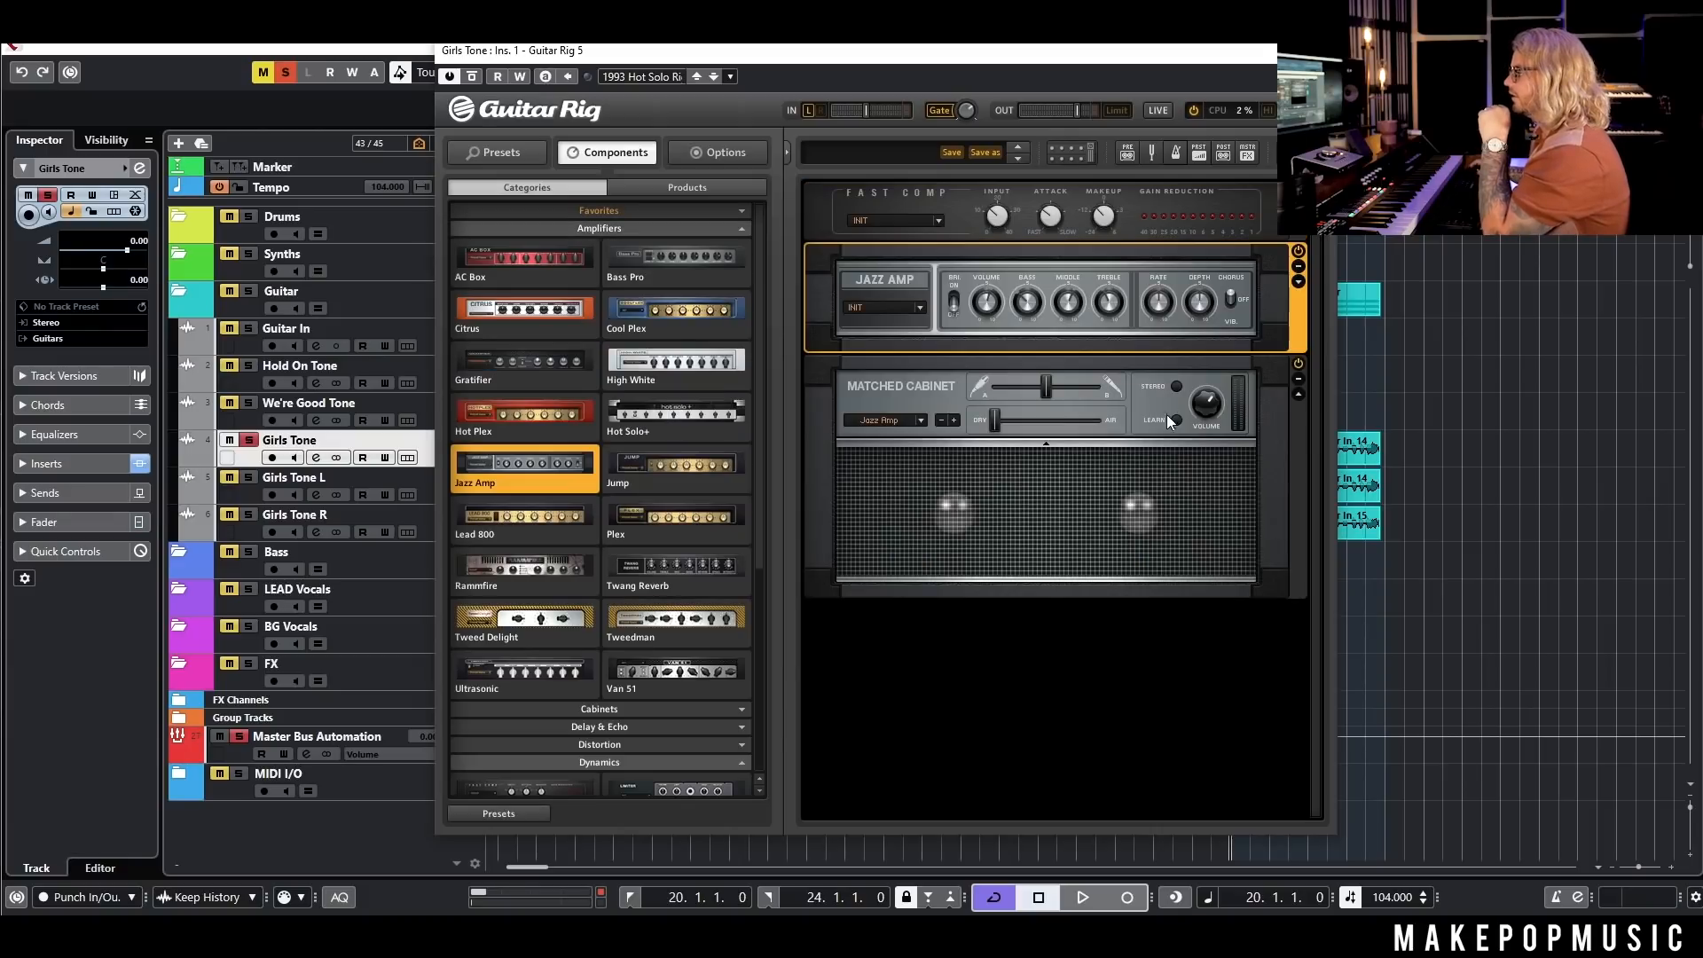
click(1175, 387)
key(space)
drag(1220, 58, 1210, 107)
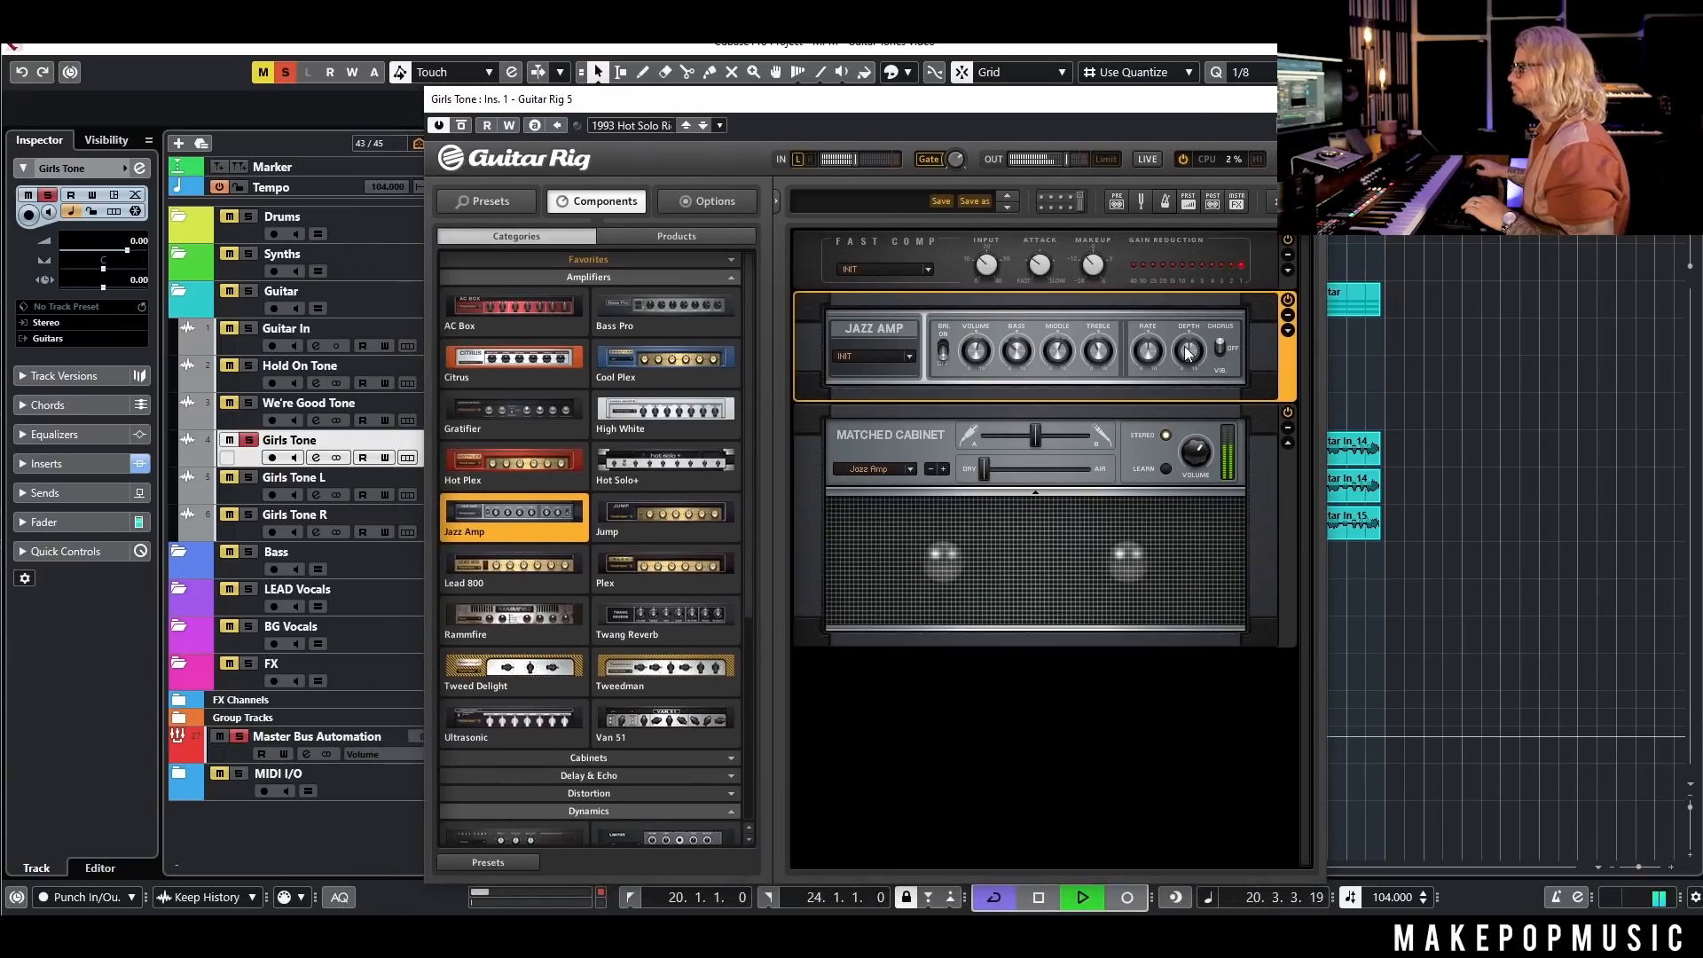
key(space)
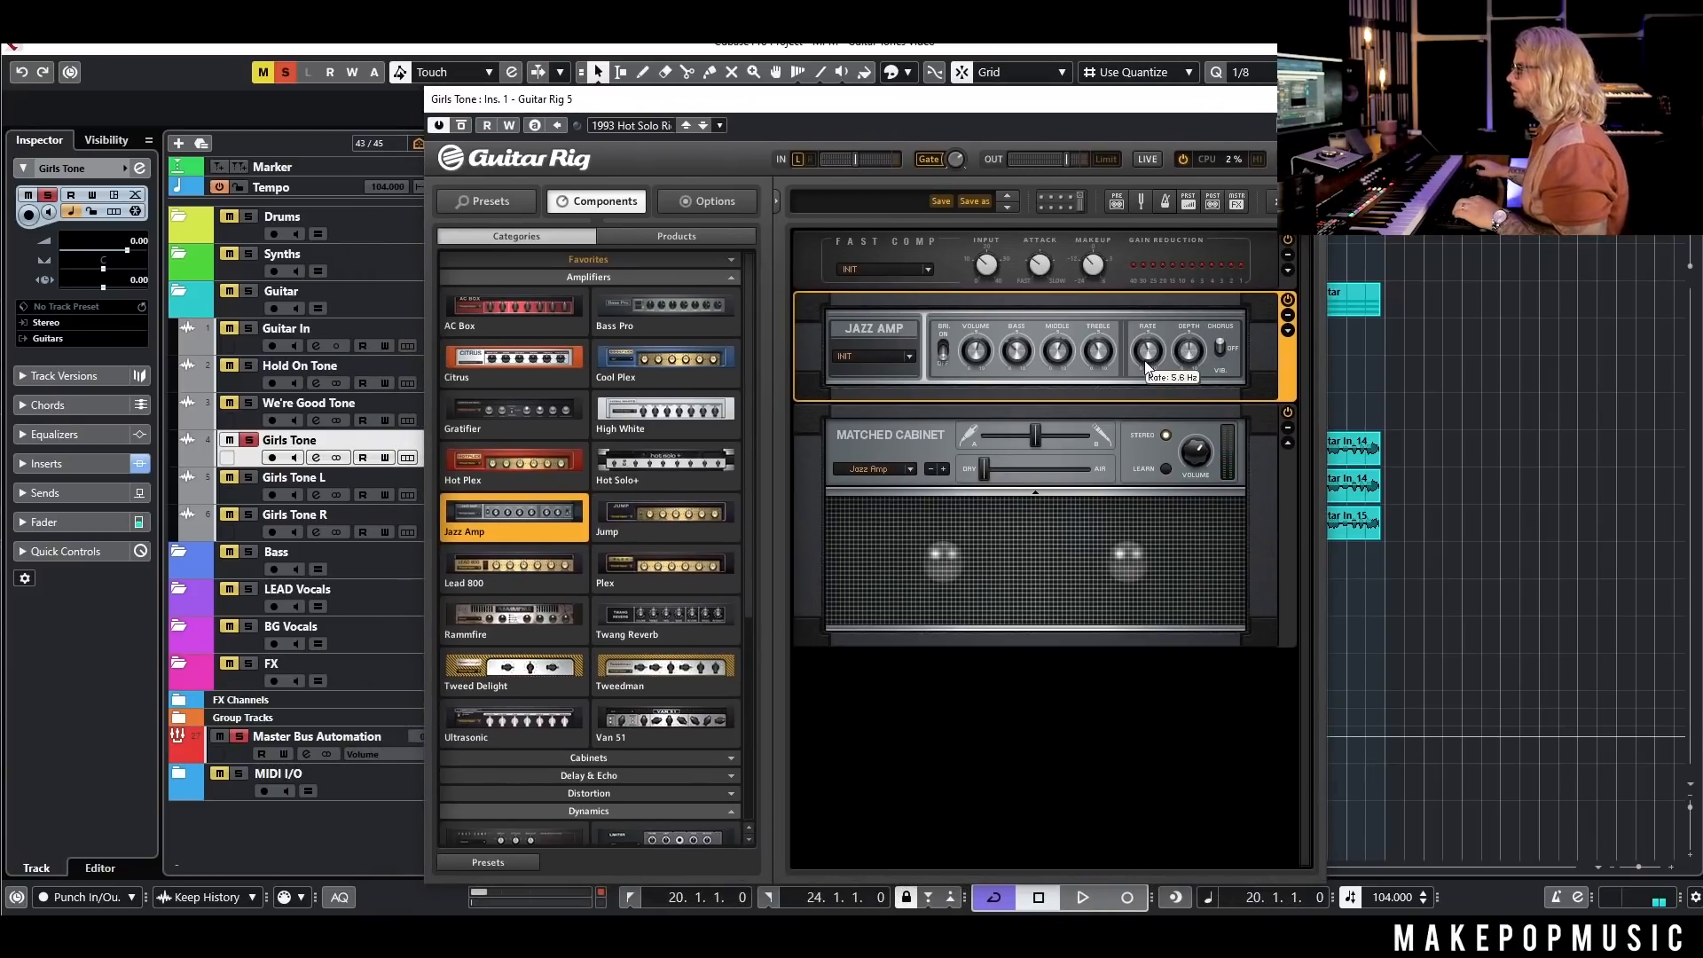
Step: Raise the matched cabinet's mic balance and Dry/Air amount slightly, and audition the loop
mouse_move(1013, 364)
drag(1033, 438, 1021, 471)
key(space)
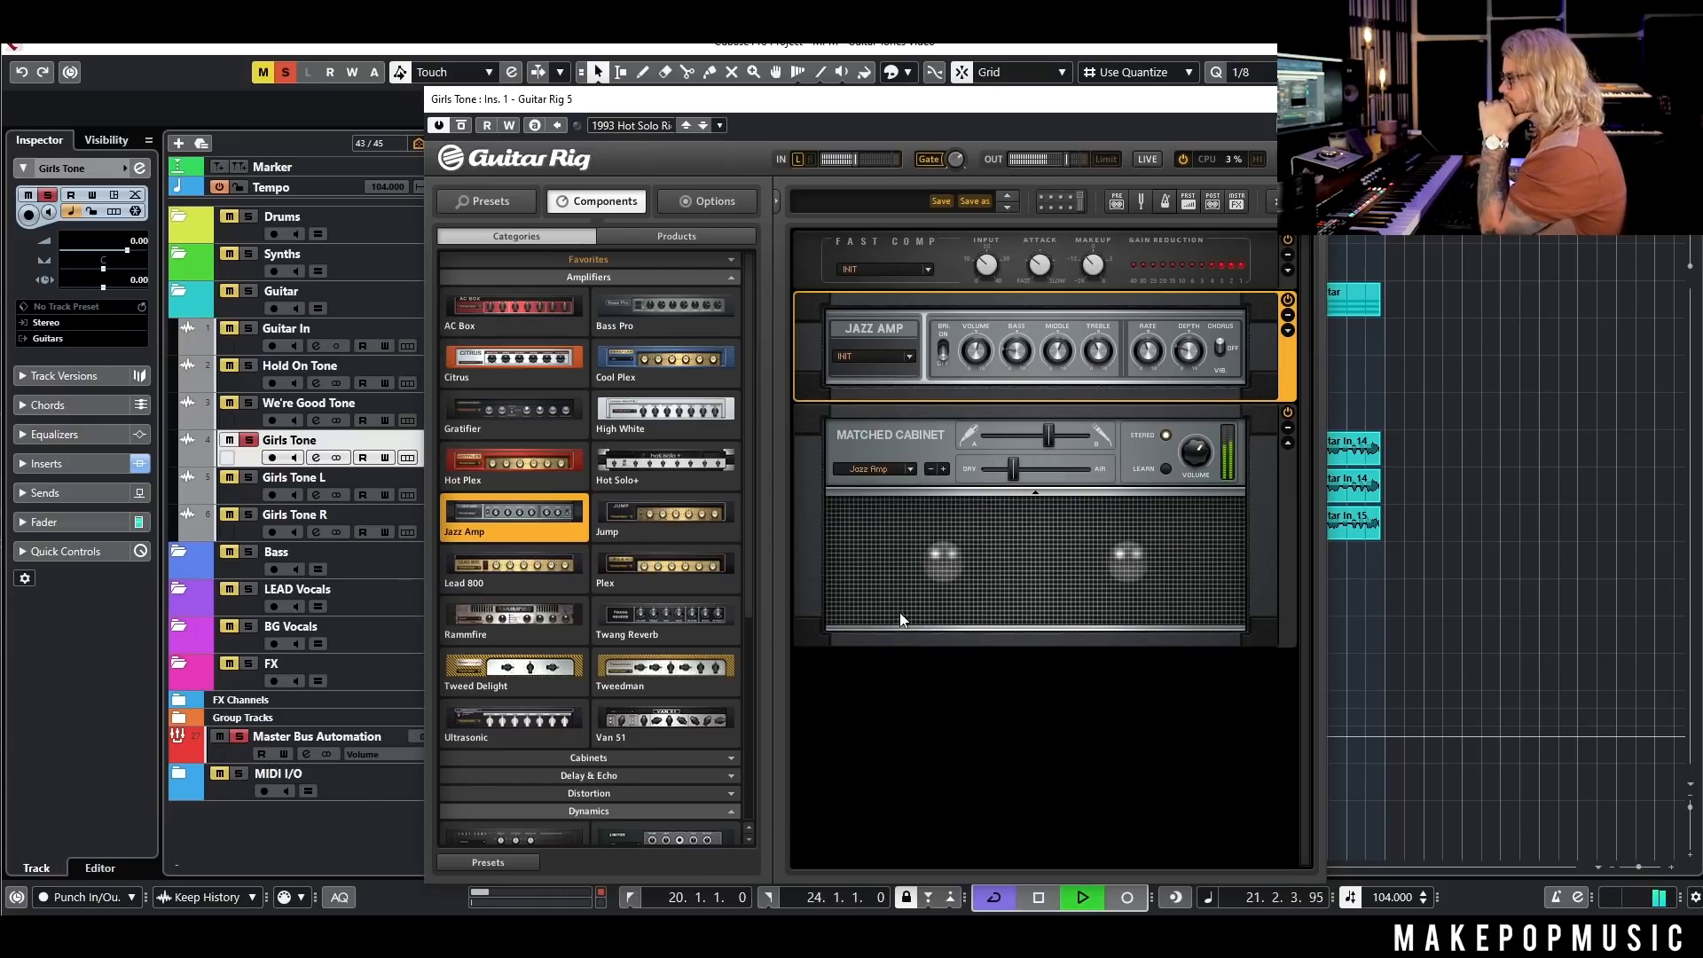
key(space)
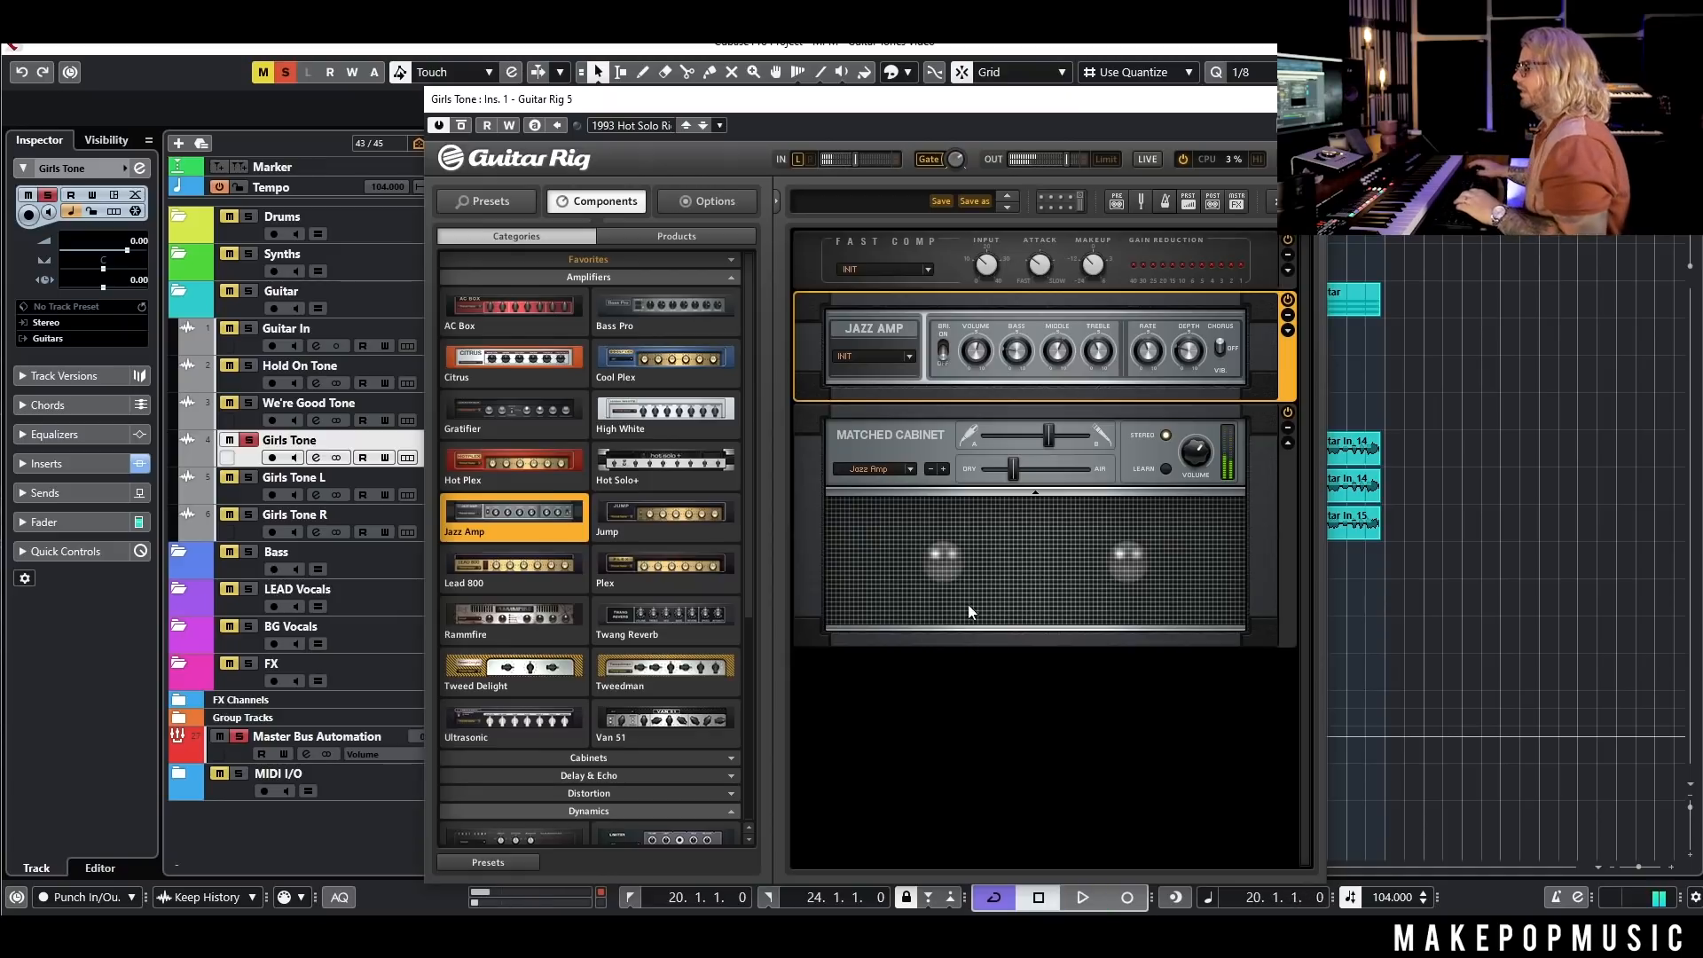
Step: Add a Spring Reverb after the cabinet, adjust its Reverb and Time amounts, and play the loop through it
scroll(612, 752, down, 5)
scroll(672, 766, down, 1)
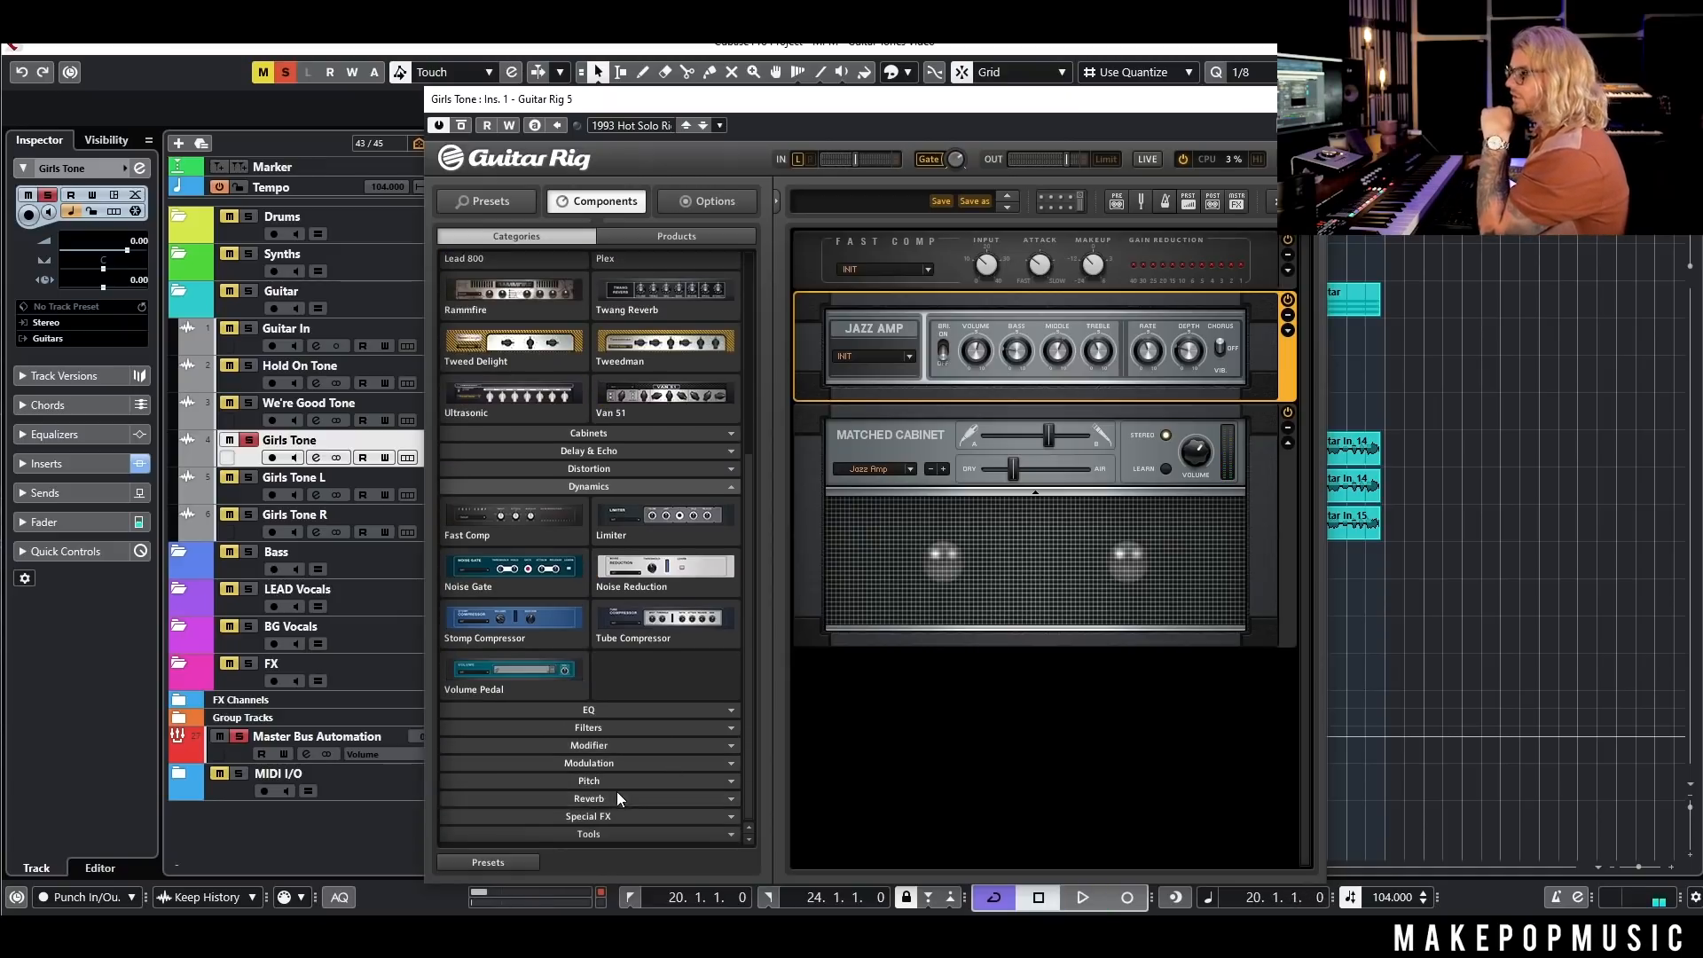
click(619, 791)
drag(542, 741, 1027, 711)
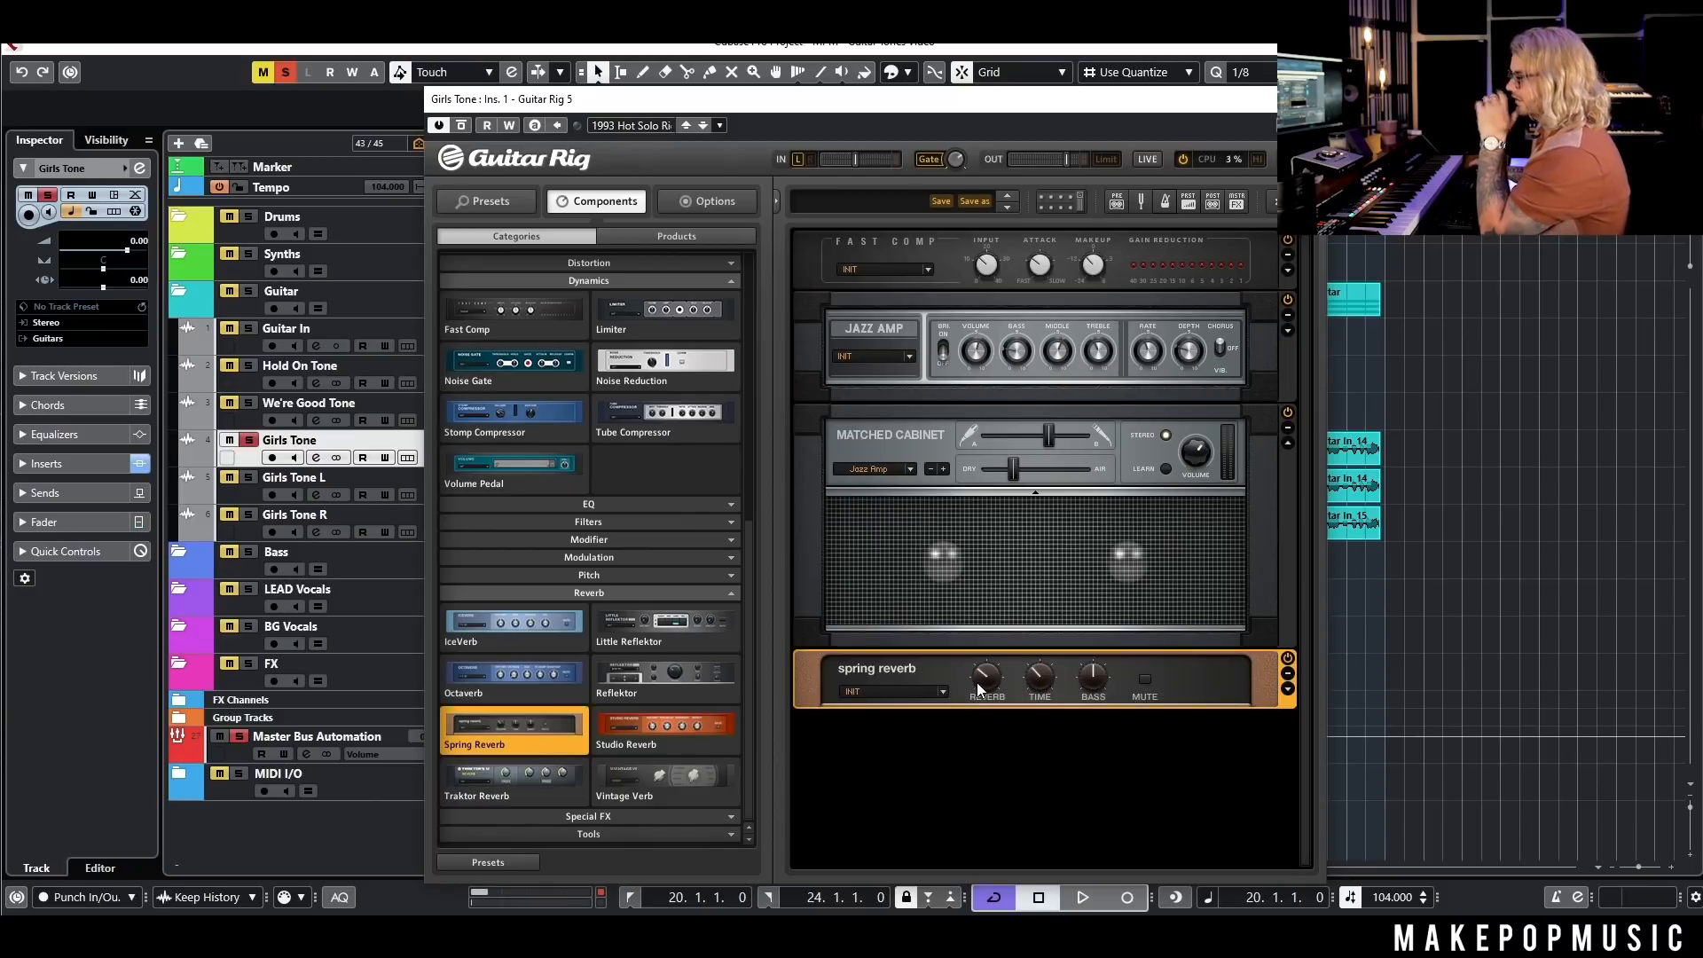
key(space)
drag(986, 677, 1034, 697)
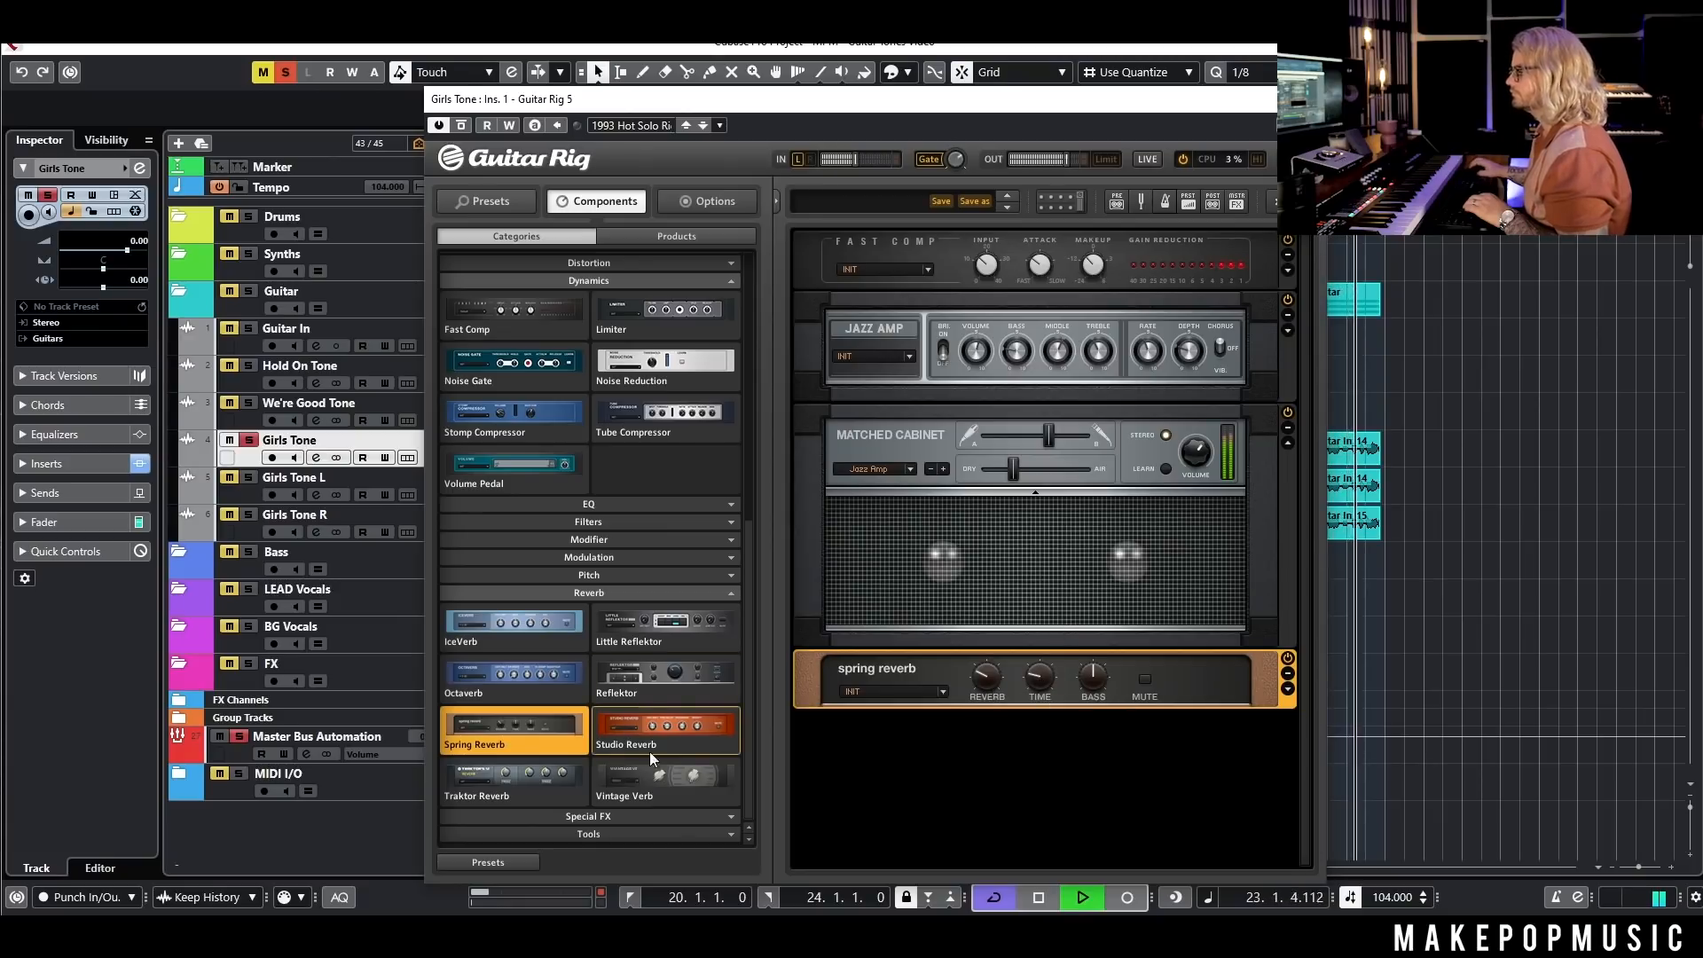
key(space)
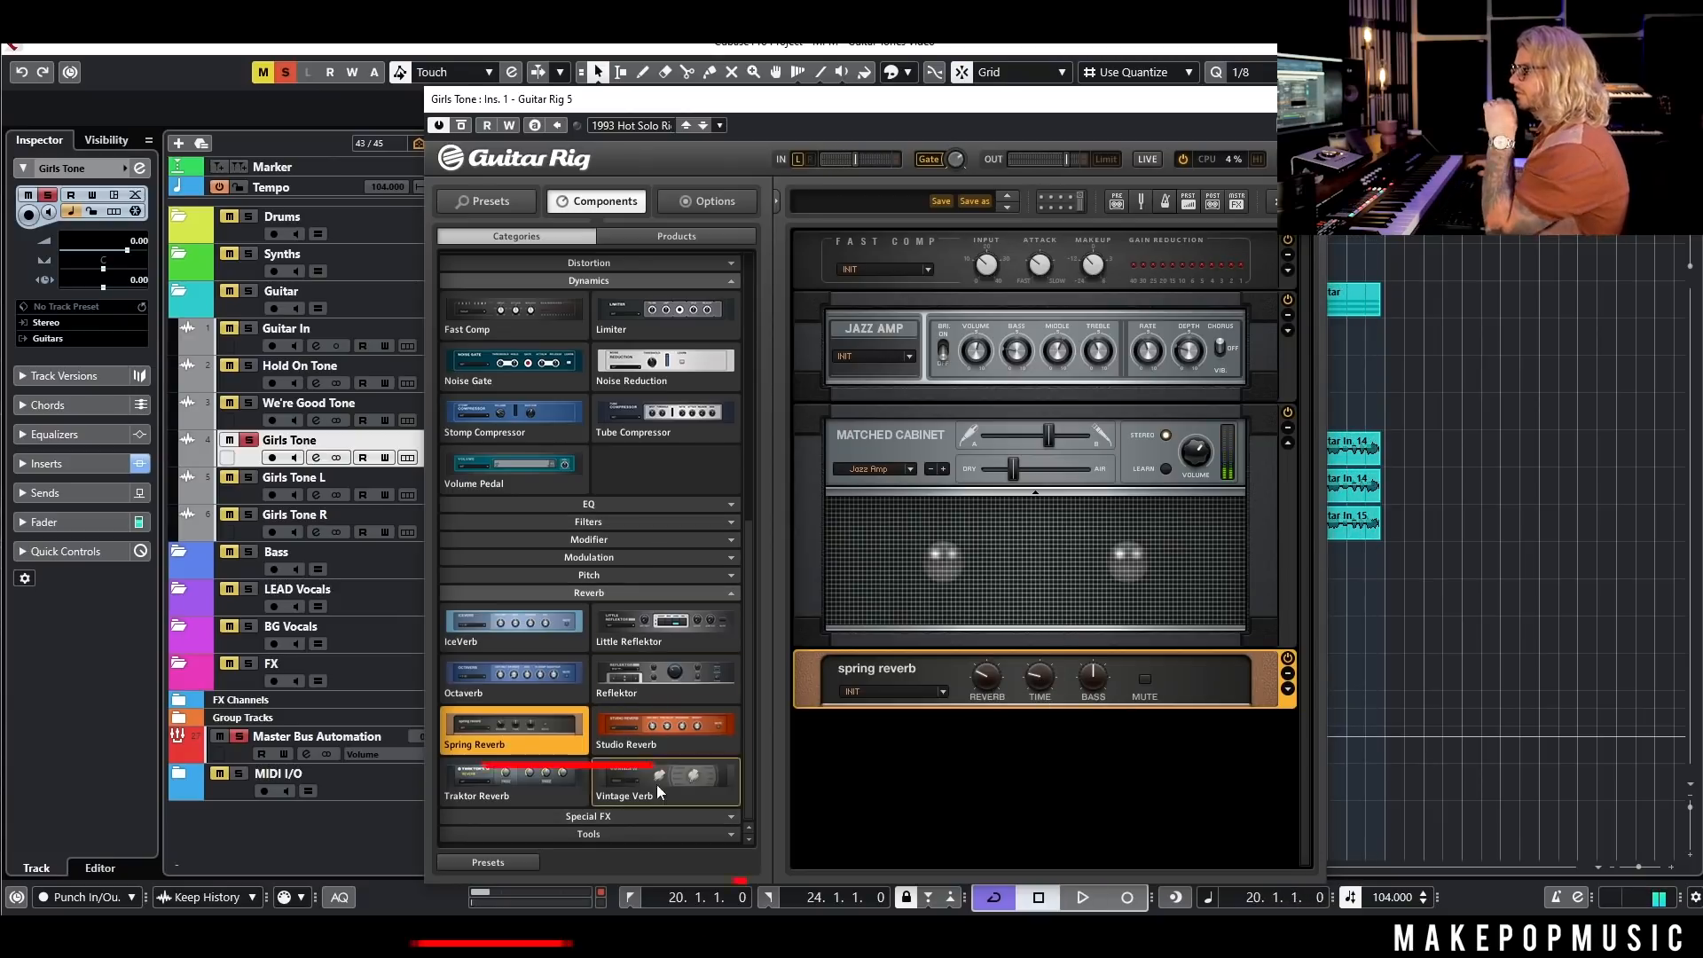
Step: Add an EQ Parametric after the Spring Reverb and cut the low mids around 255 Hz while the loop plays
click(608, 507)
drag(583, 593, 1058, 771)
key(space)
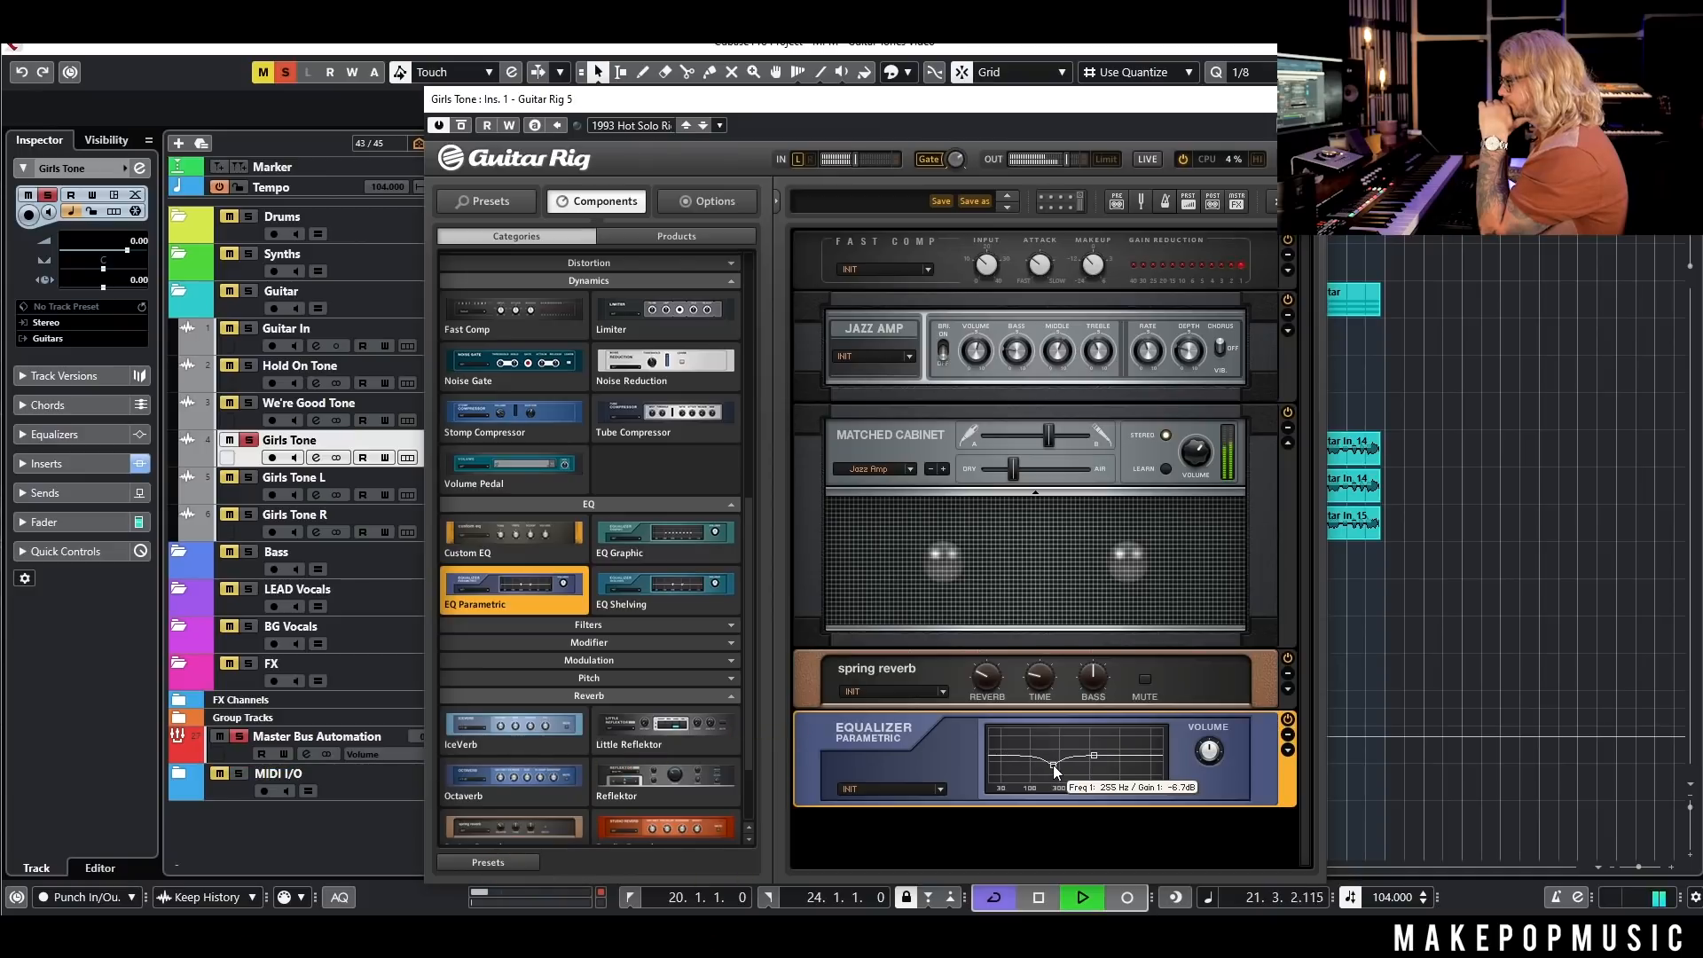
drag(1052, 765, 1055, 763)
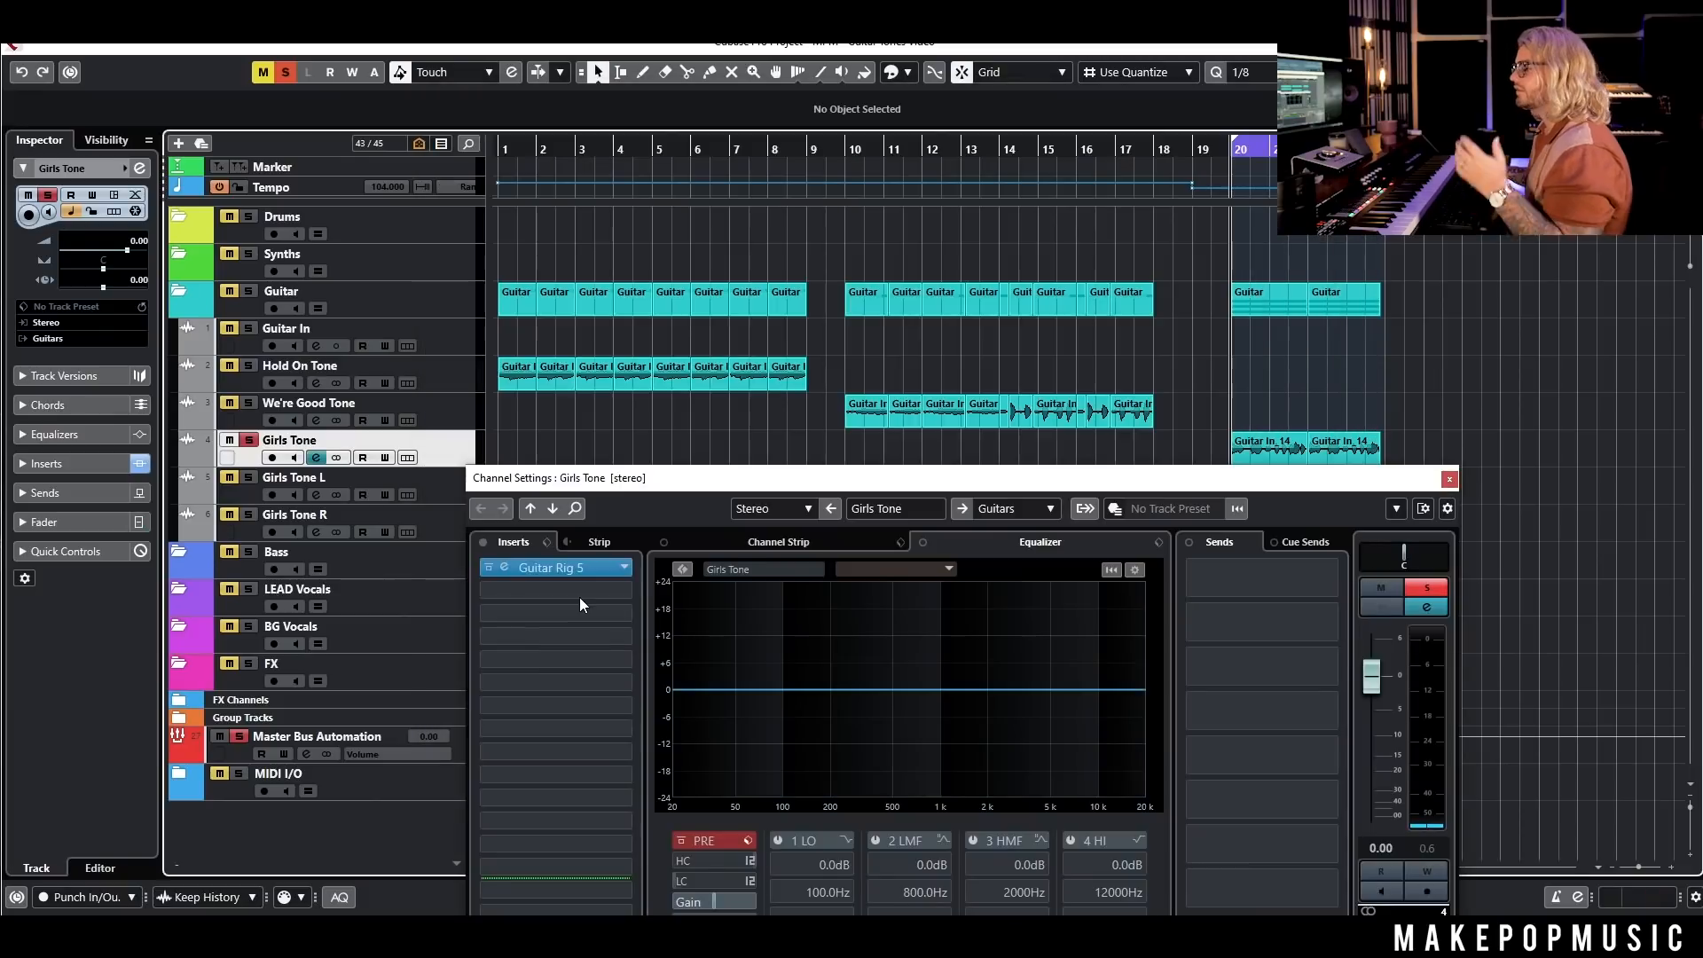
Step: Insert FabFilter Pro-L 2 after Guitar Rig 5 on the Girls Tone channel
click(578, 598)
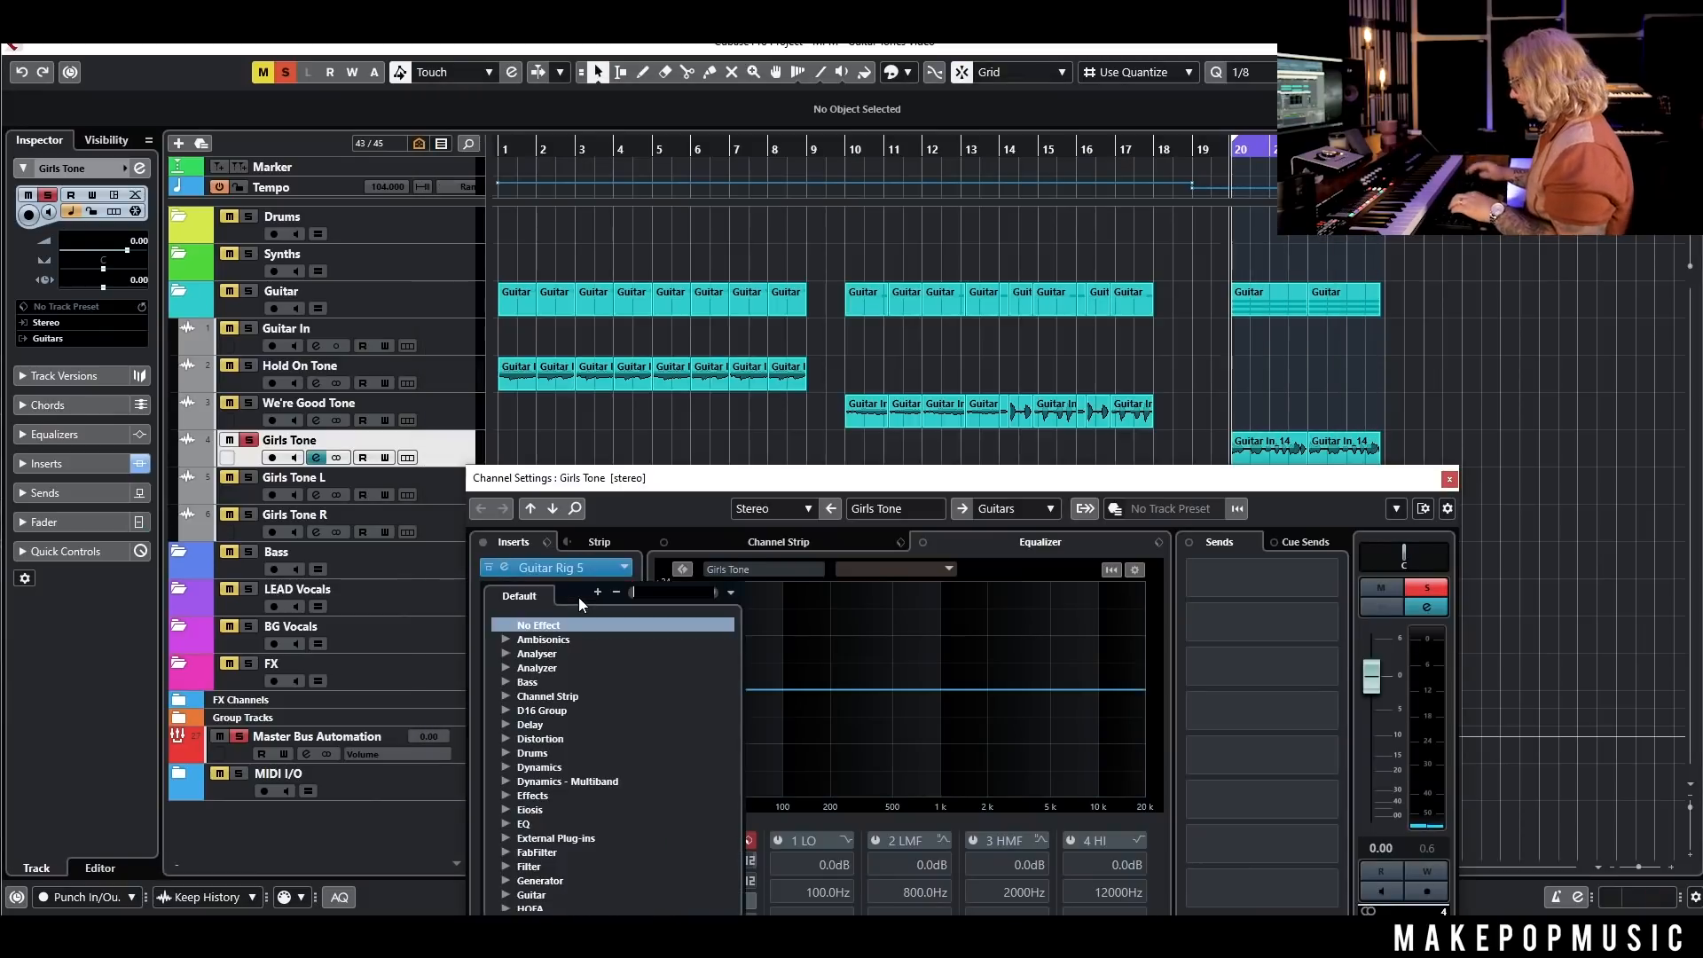
text(pro-l)
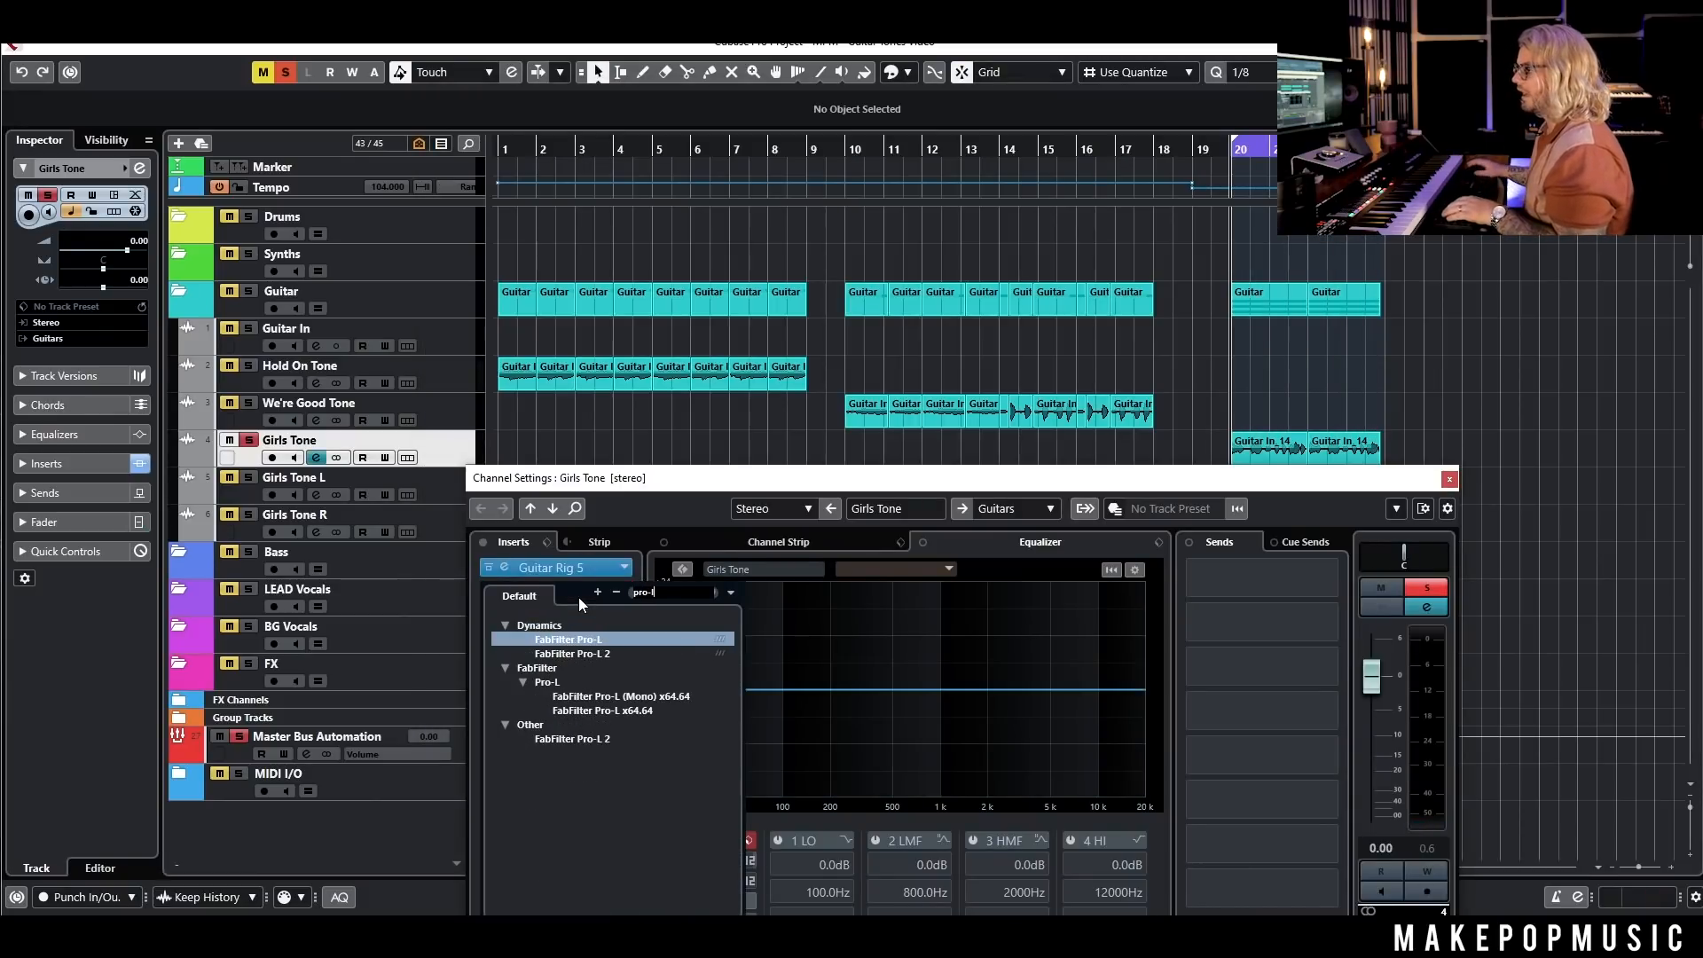
click(589, 653)
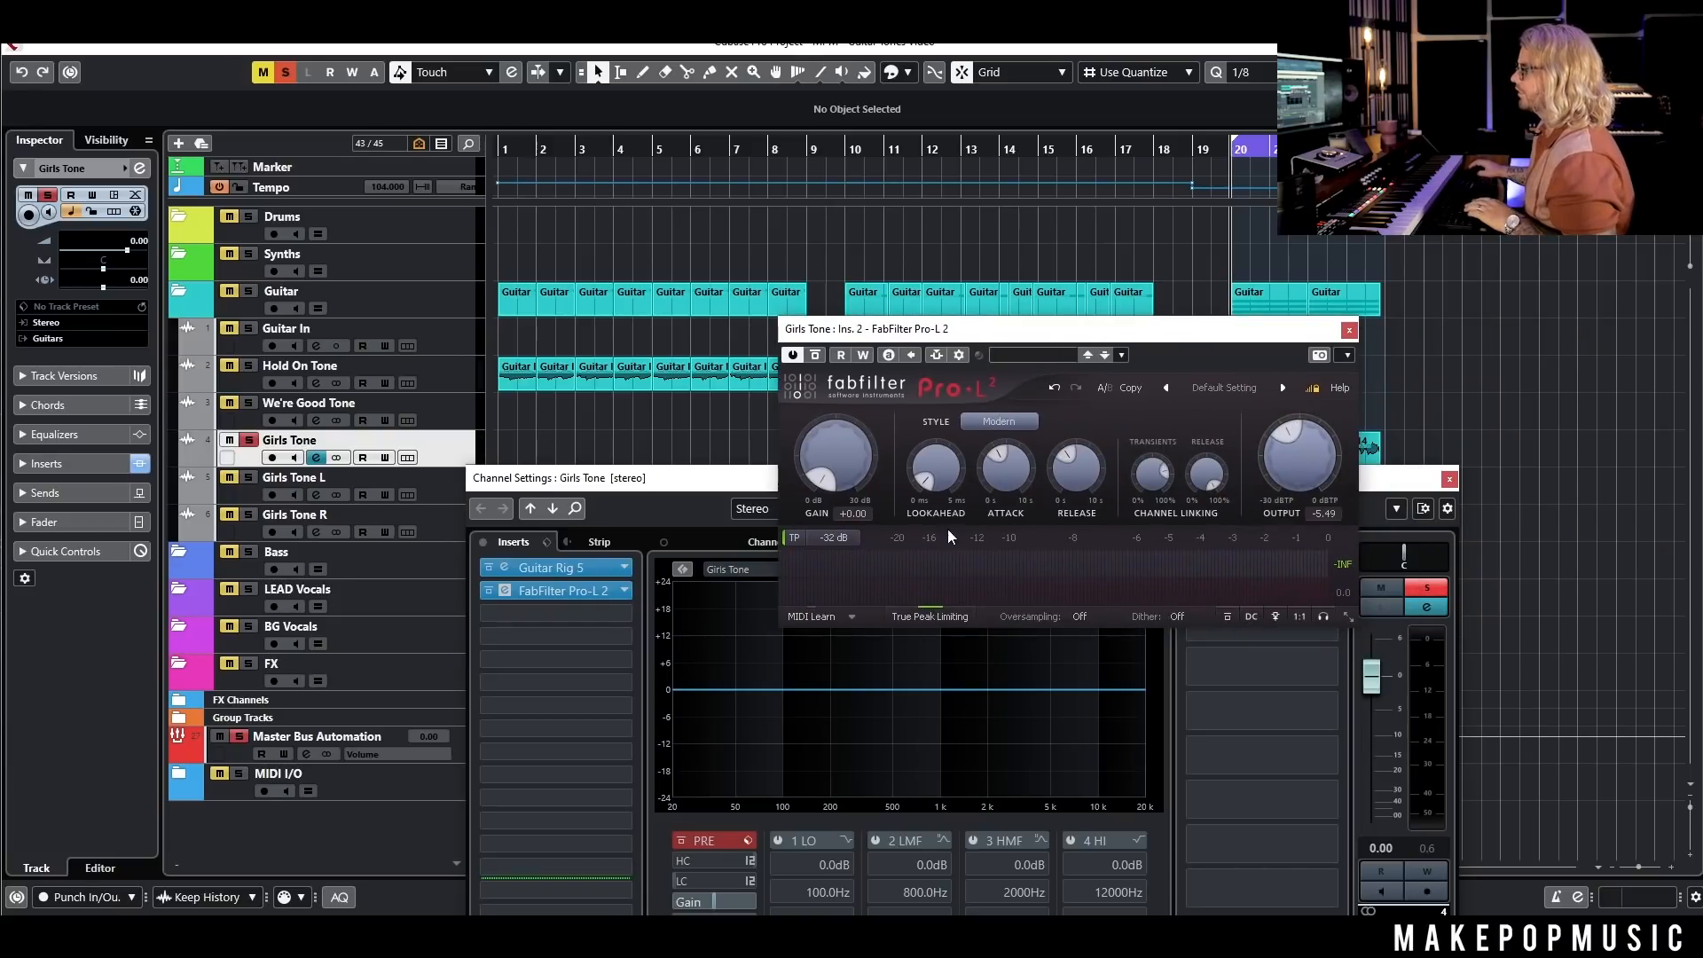
Step: Set the limiter's gain to +5.90 and output level to about -3.8 dBTP during playback, and close the plug-in and channel windows
key(space)
drag(847, 465, 865, 397)
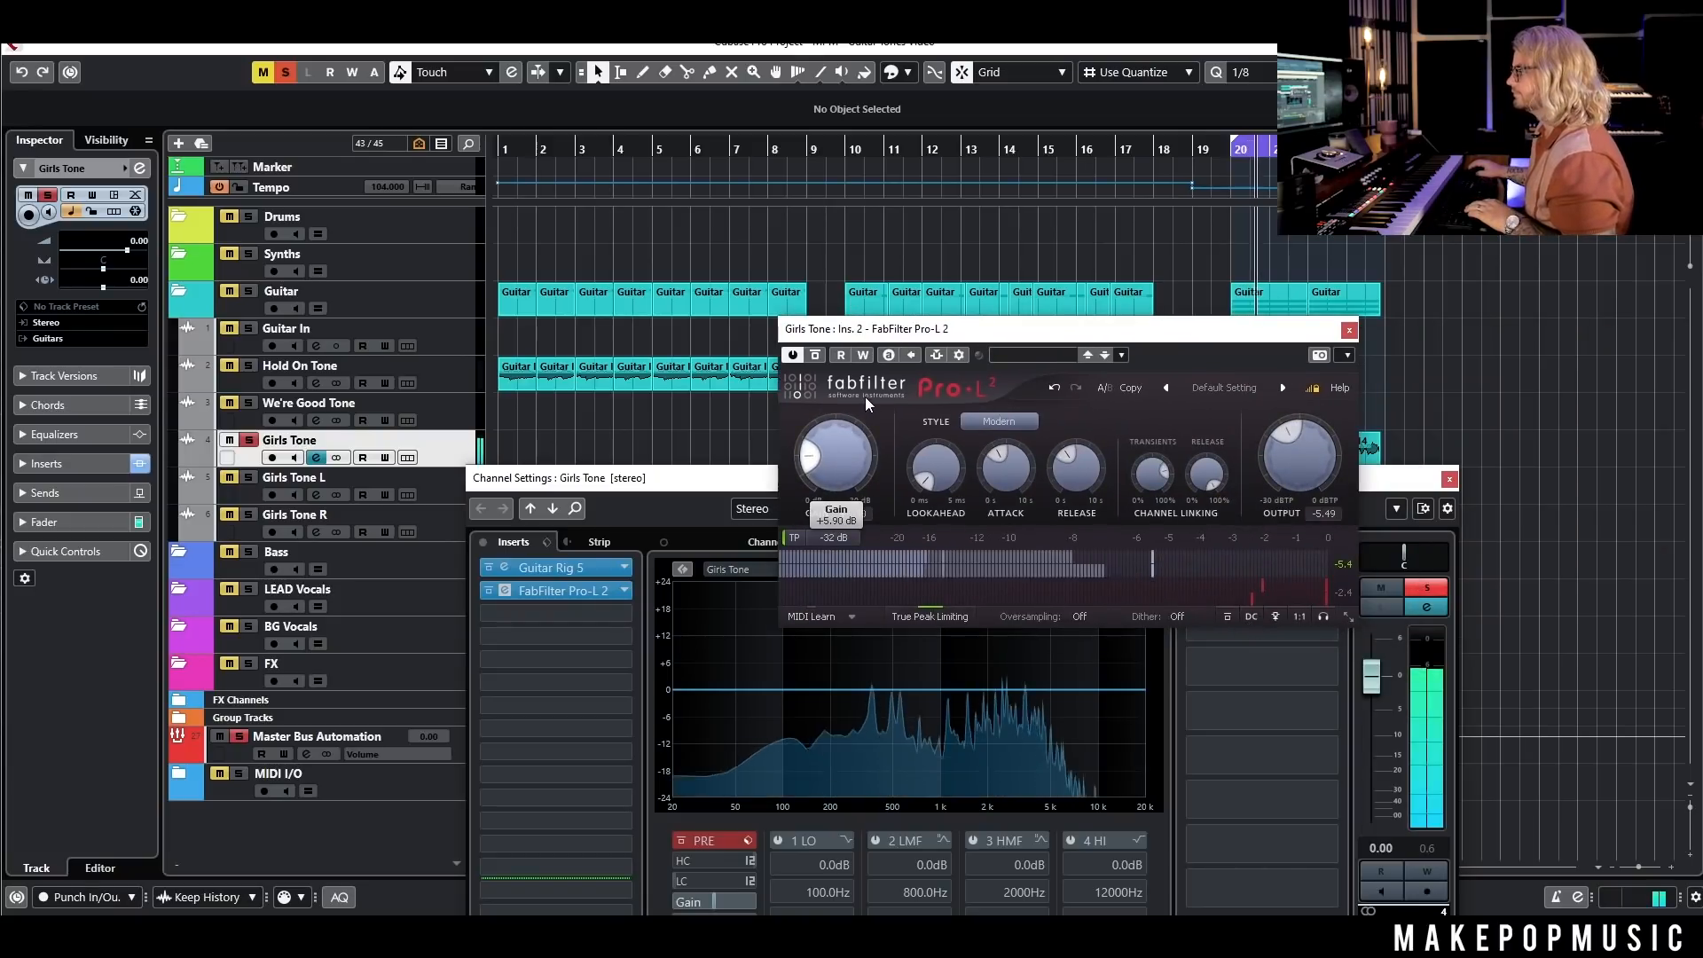
drag(1304, 460, 1303, 444)
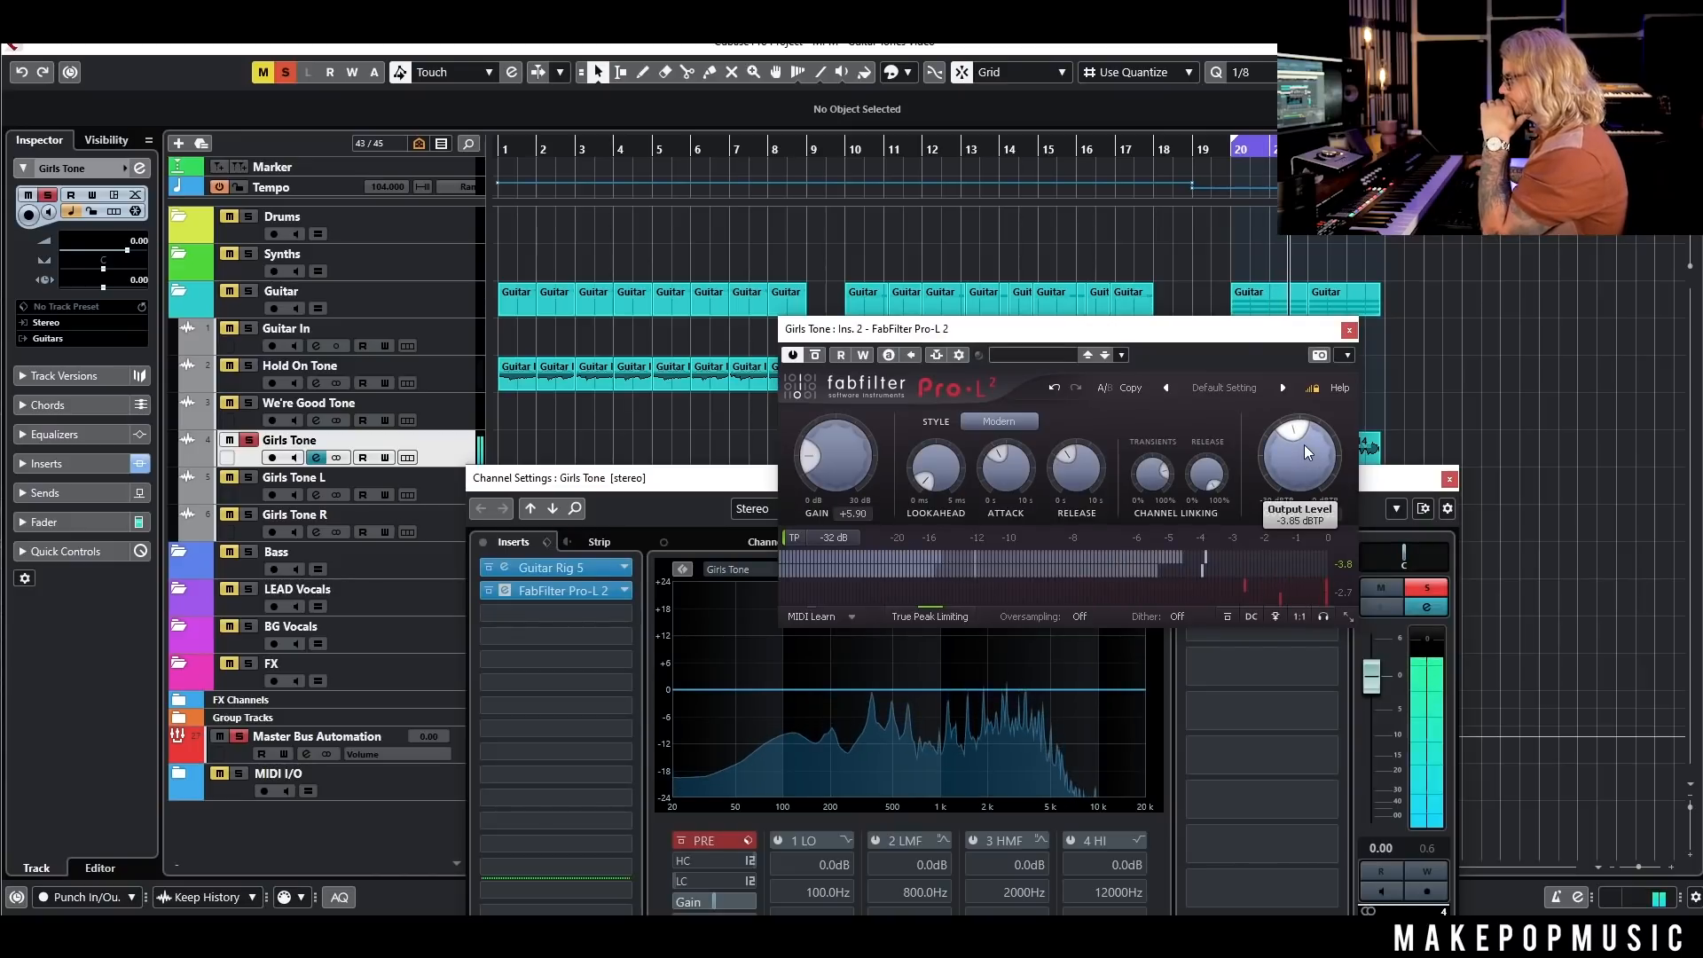
click(1349, 329)
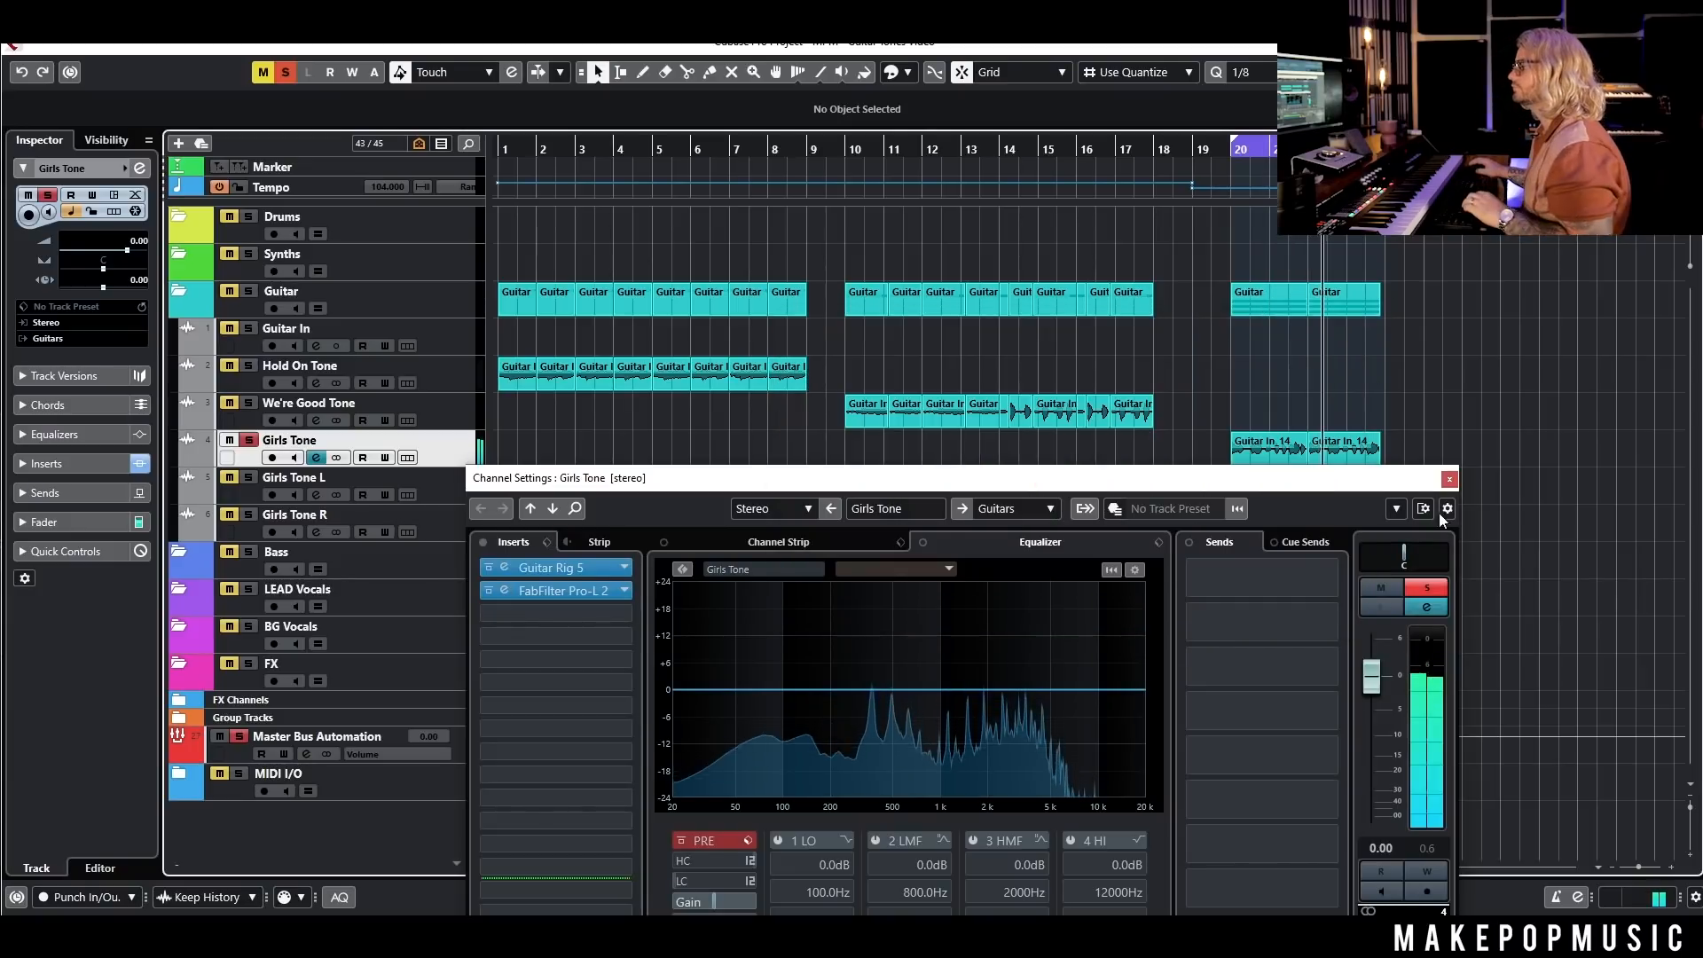
key(space)
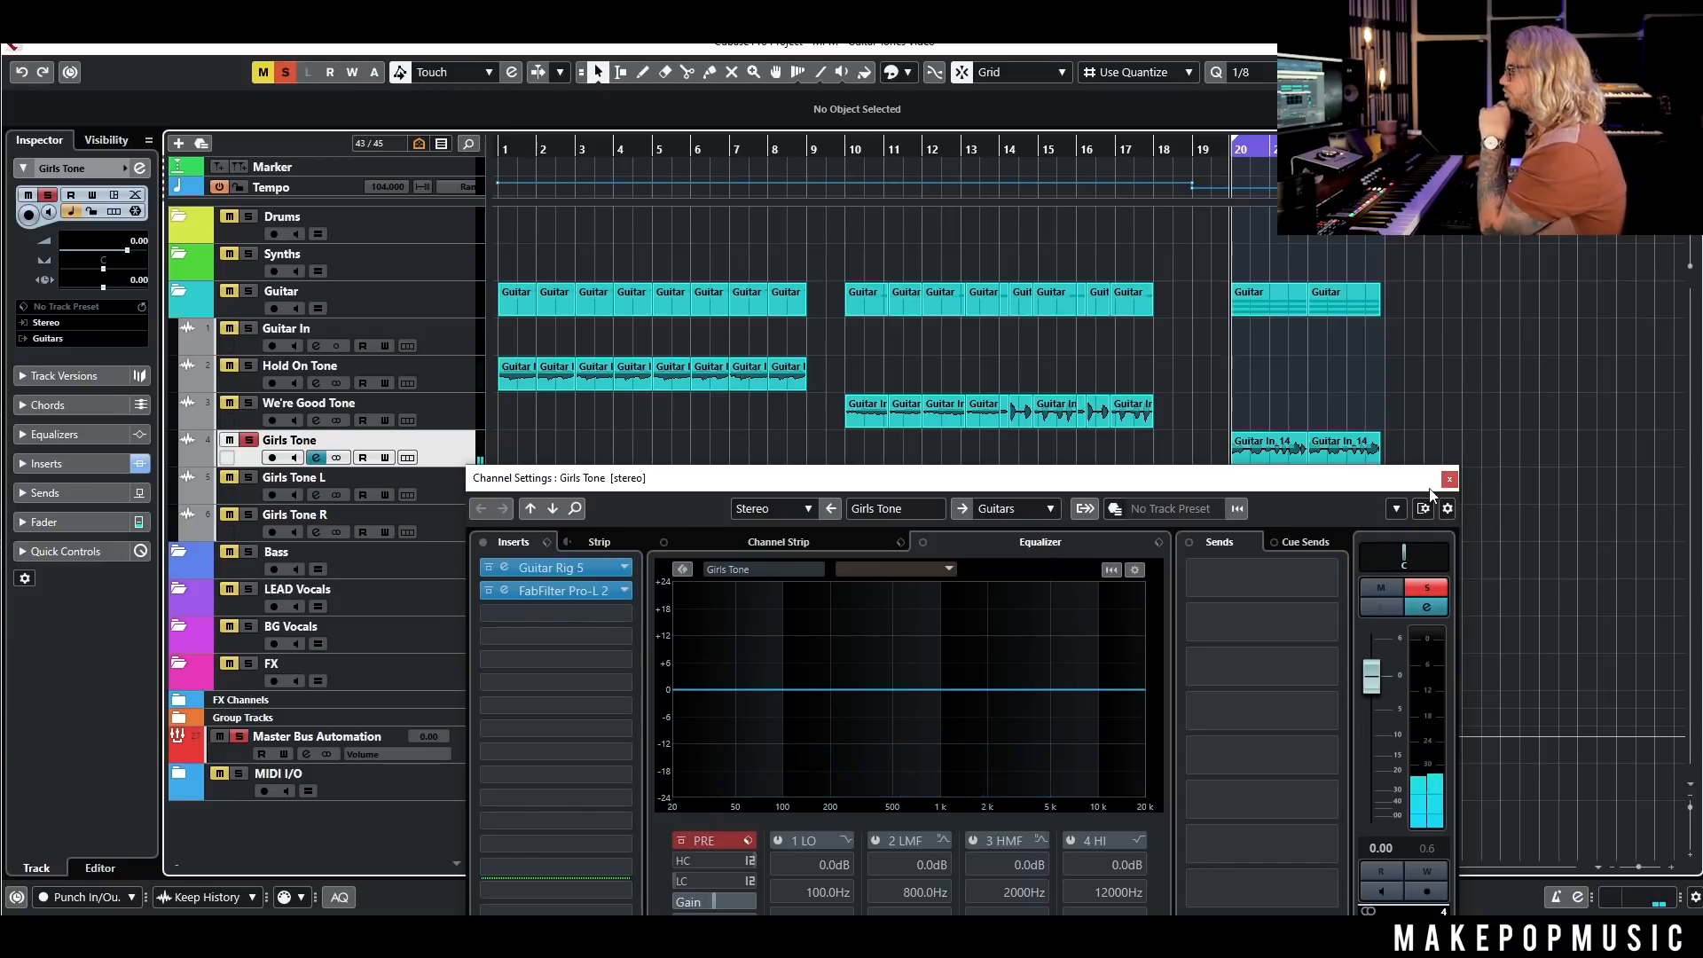
click(1449, 479)
Step: Unsolo Girls Tone and solo Girls Tone L and Girls Tone R instead
click(250, 441)
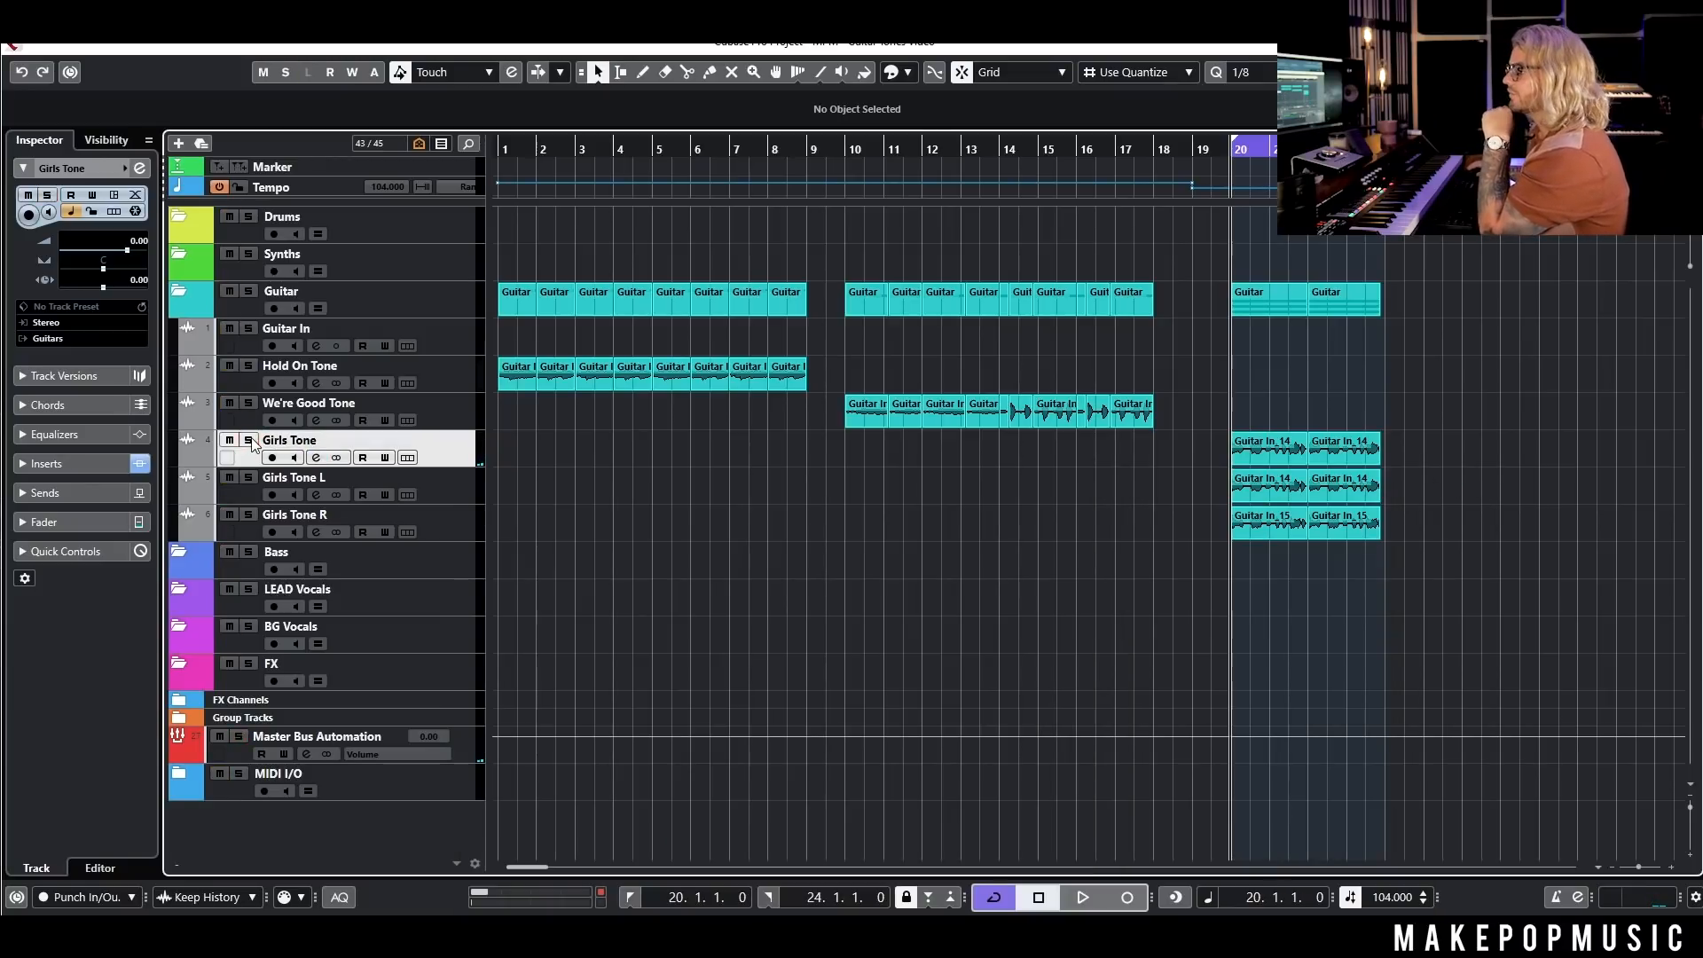
click(248, 477)
click(249, 514)
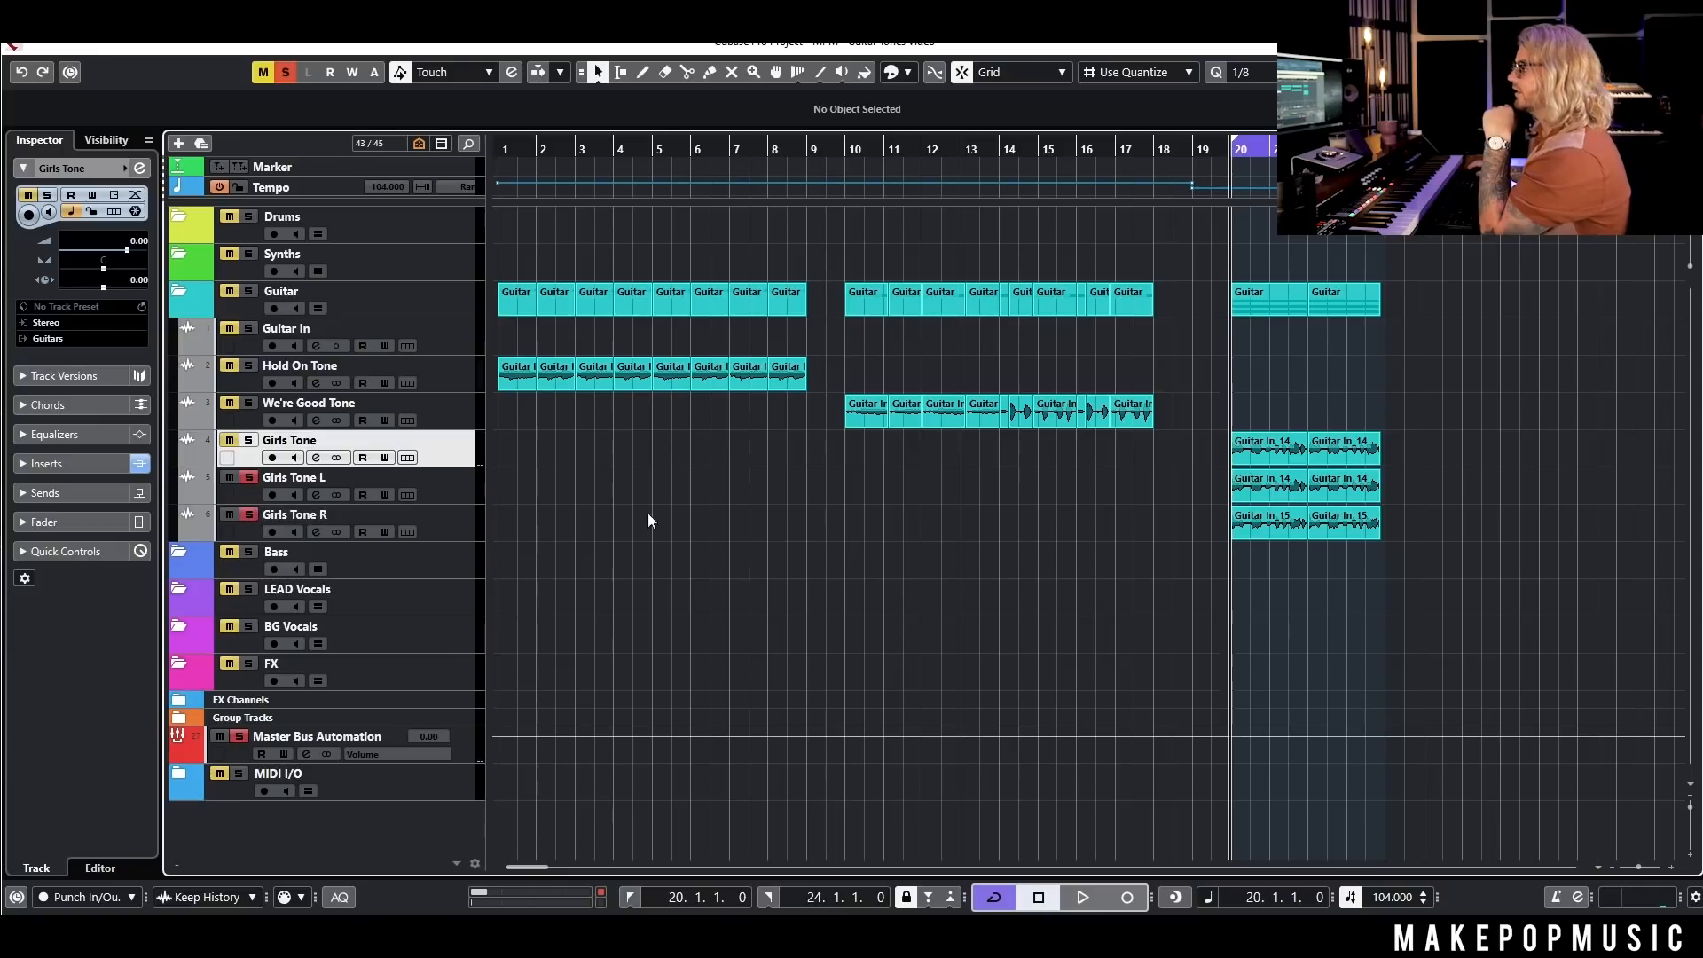
Step: Delete both Guitar In_14 clips from the Girls Tone track, starting at bar 20
scroll(1306, 612, up, 3)
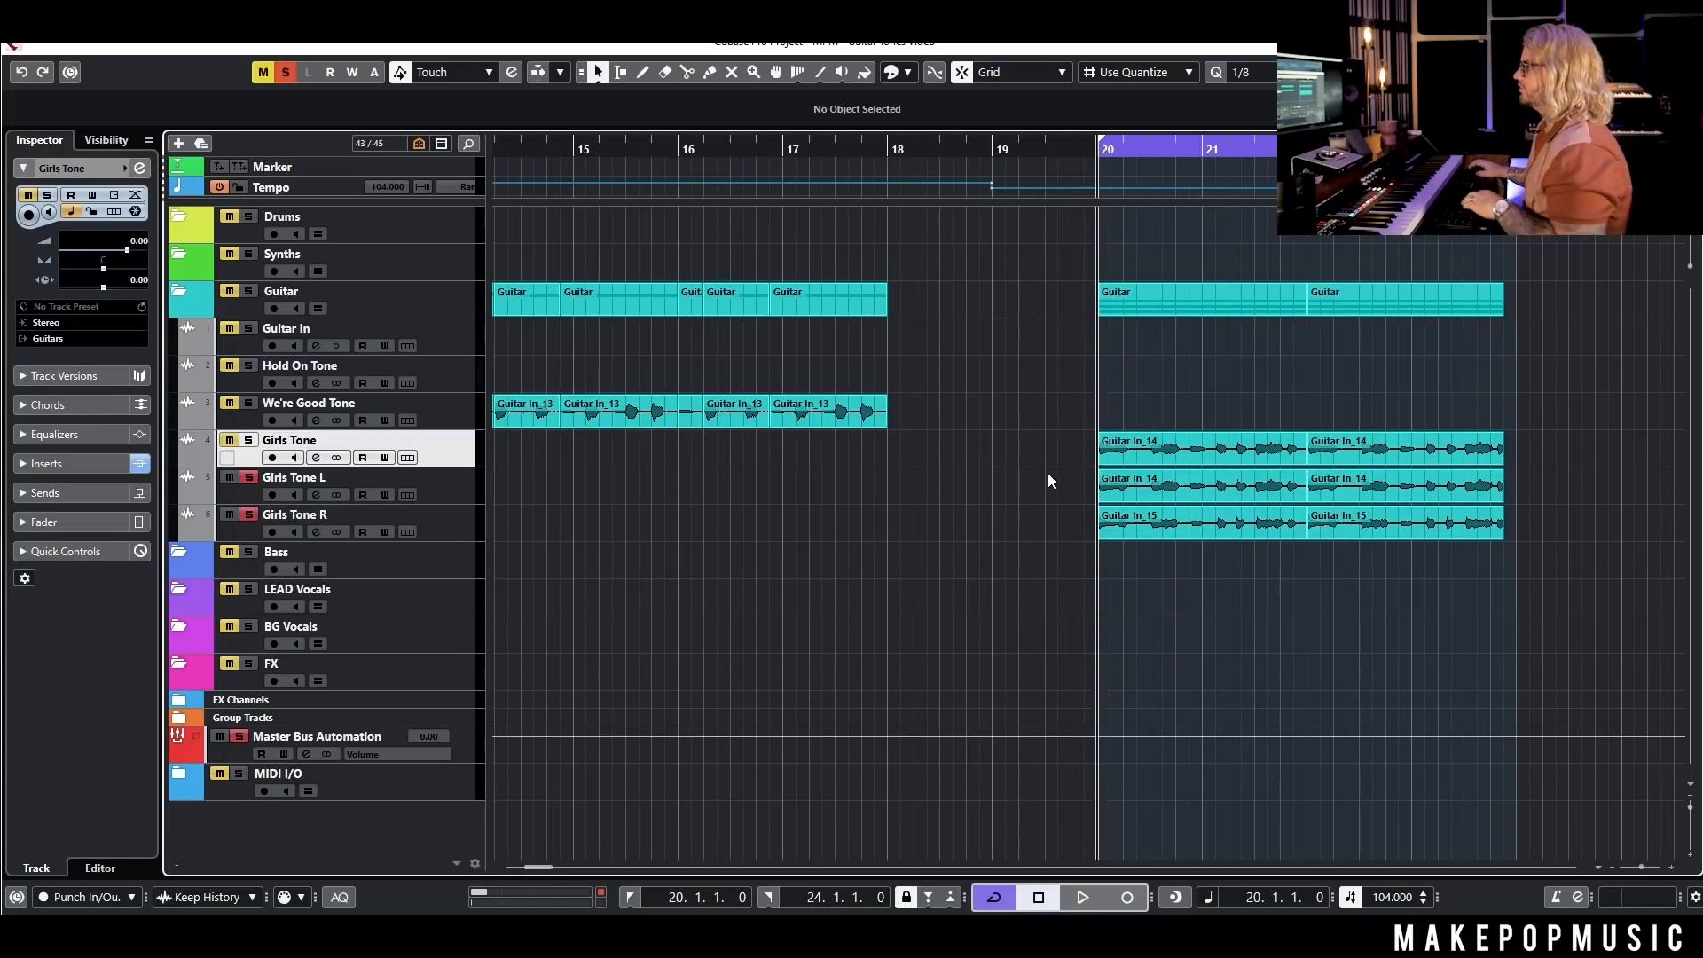
drag(1057, 535, 1578, 563)
drag(1067, 422, 1568, 453)
key(Delete)
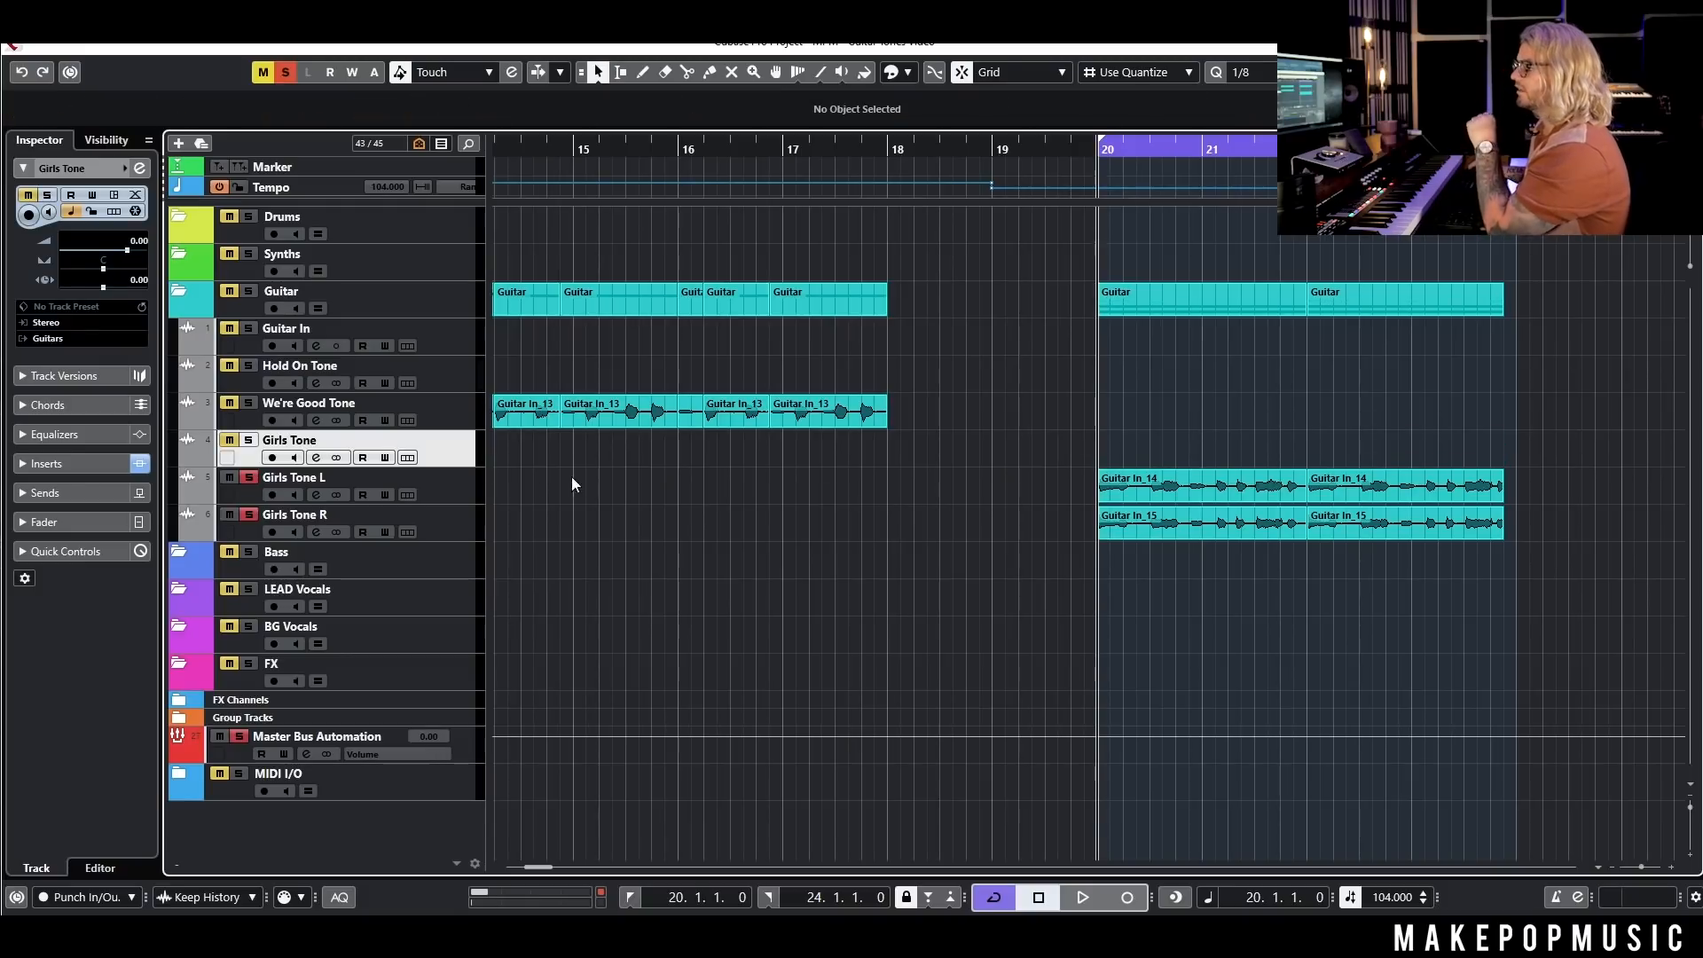
Step: Select Girls Tone L and audition the double-tracked loop with its inserts bypassed
click(446, 492)
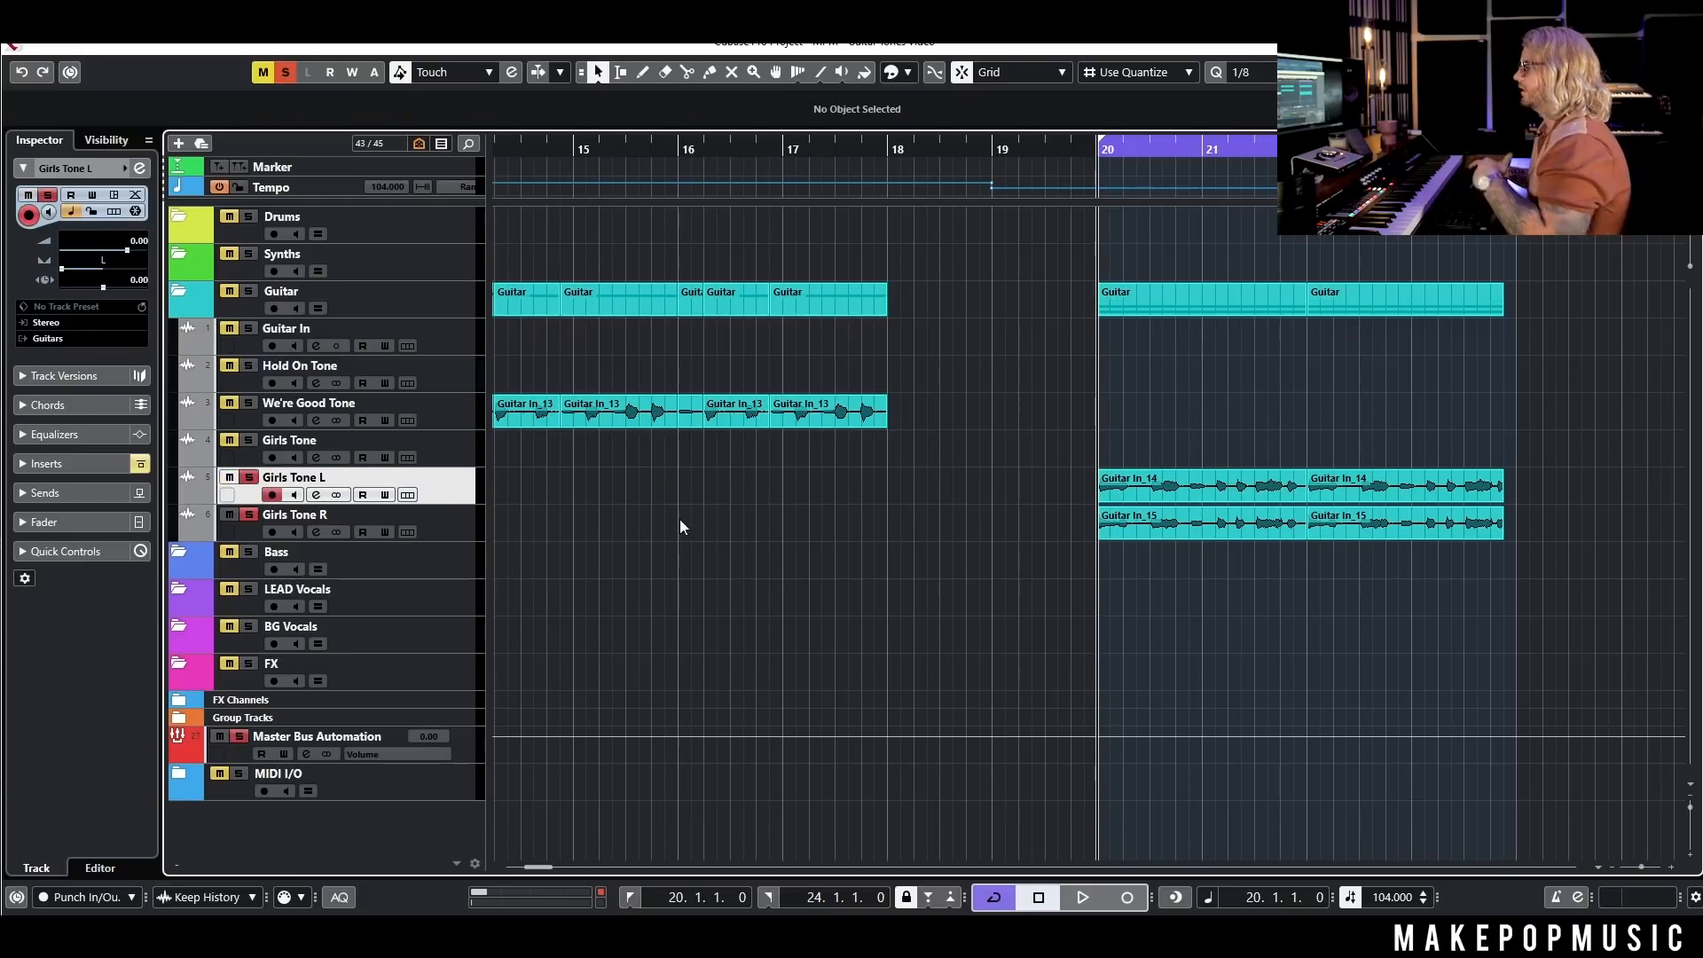
key(space)
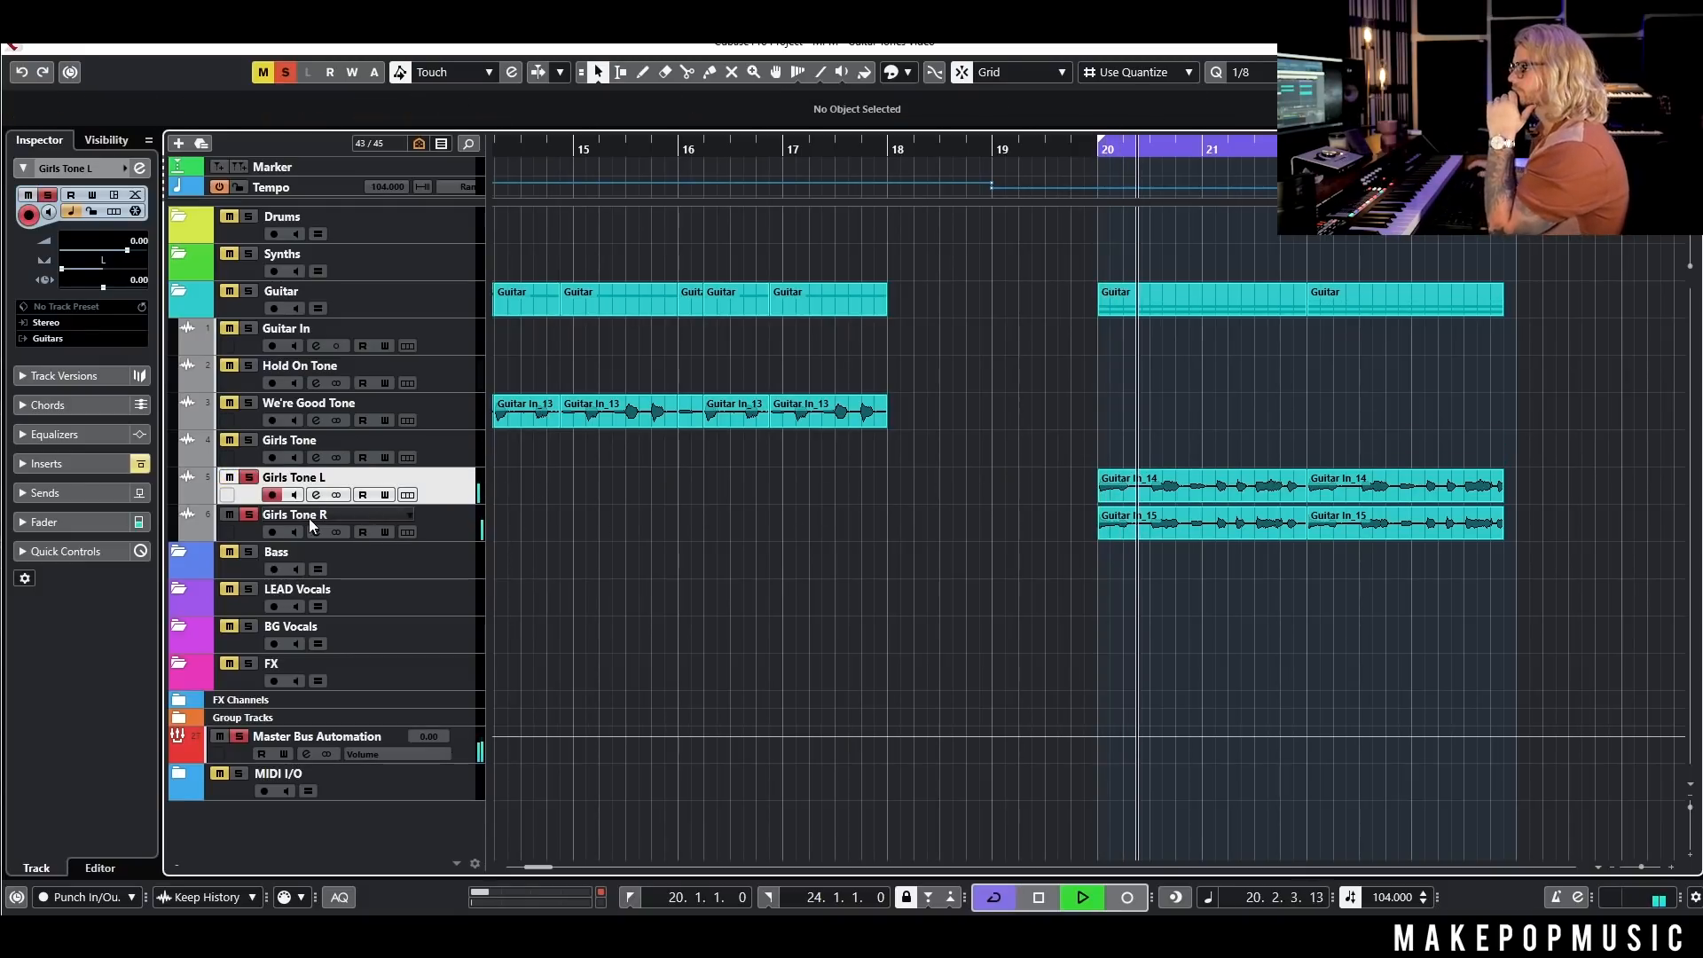
key(space)
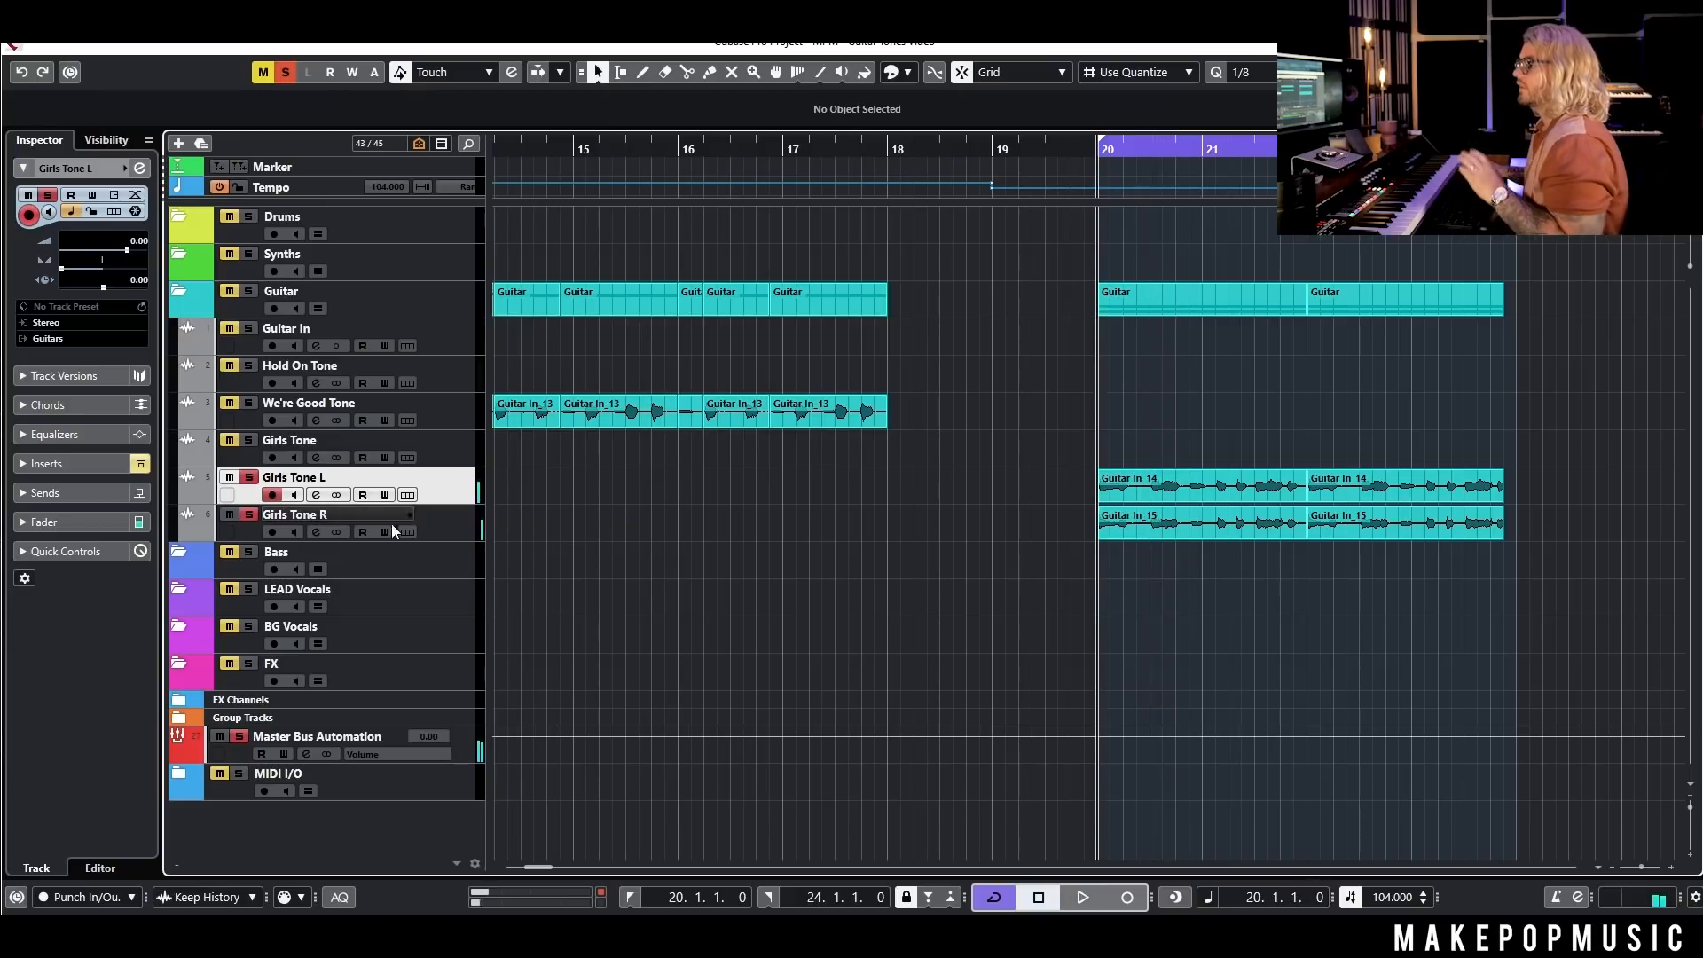
Step: Re-enable the bypassed inserts on Girls Tone L, select Girls Tone R, and play the processed double-tracked loop
click(133, 466)
click(456, 532)
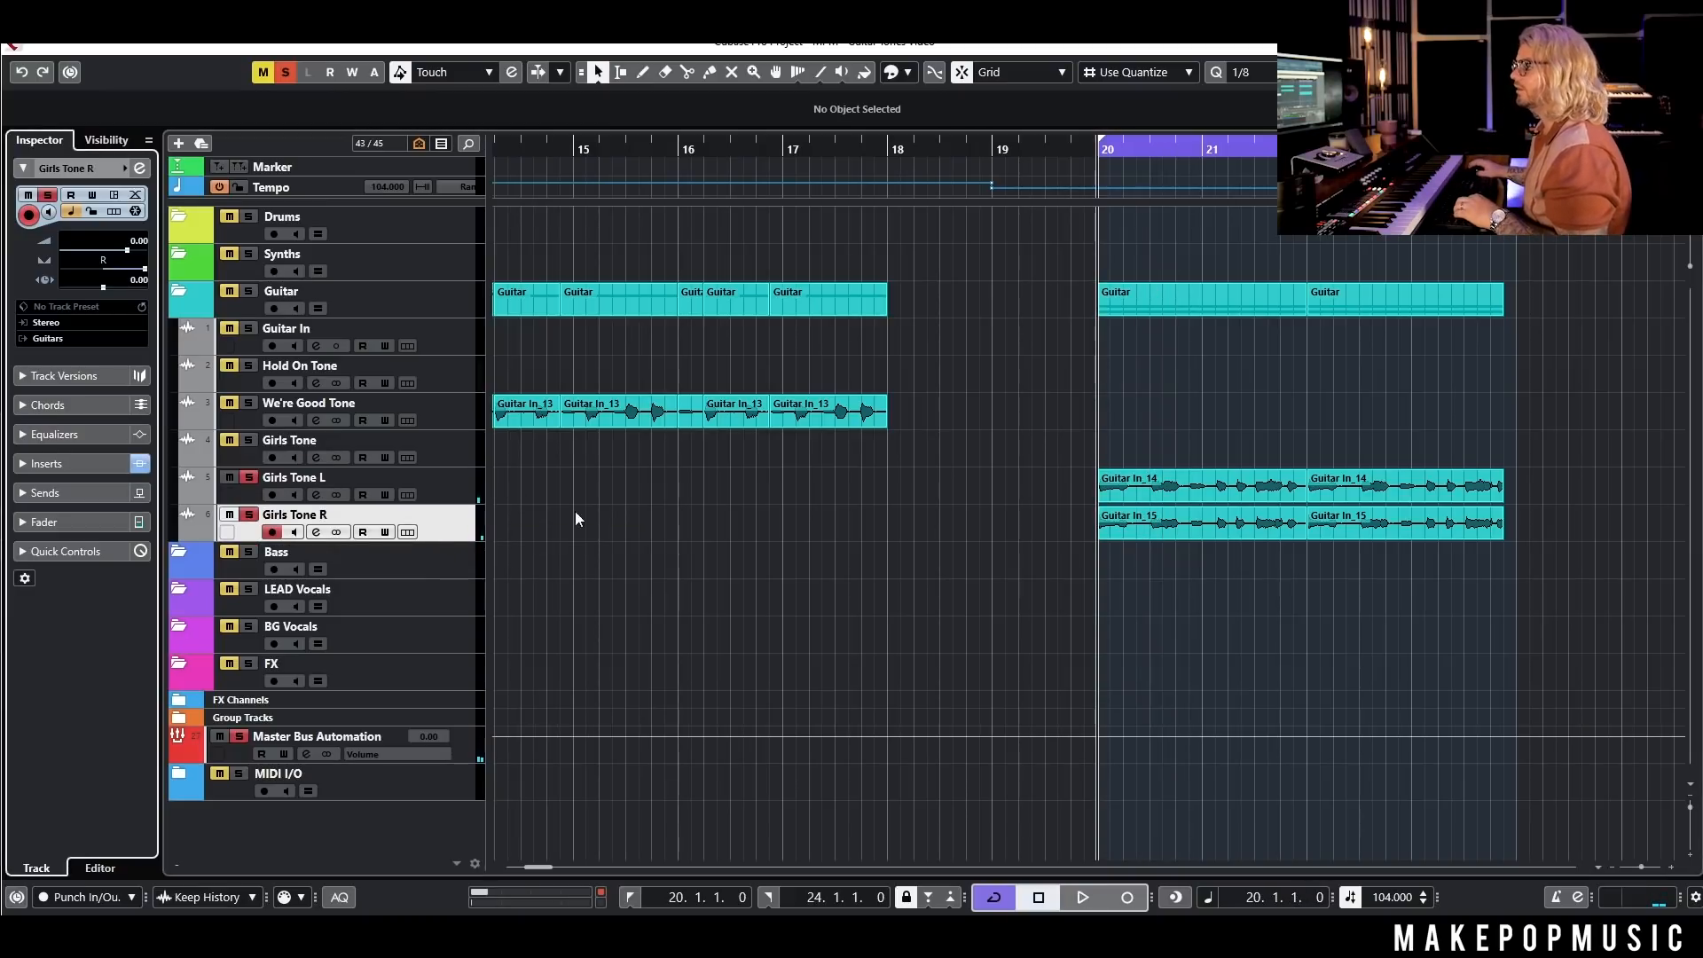
key(space)
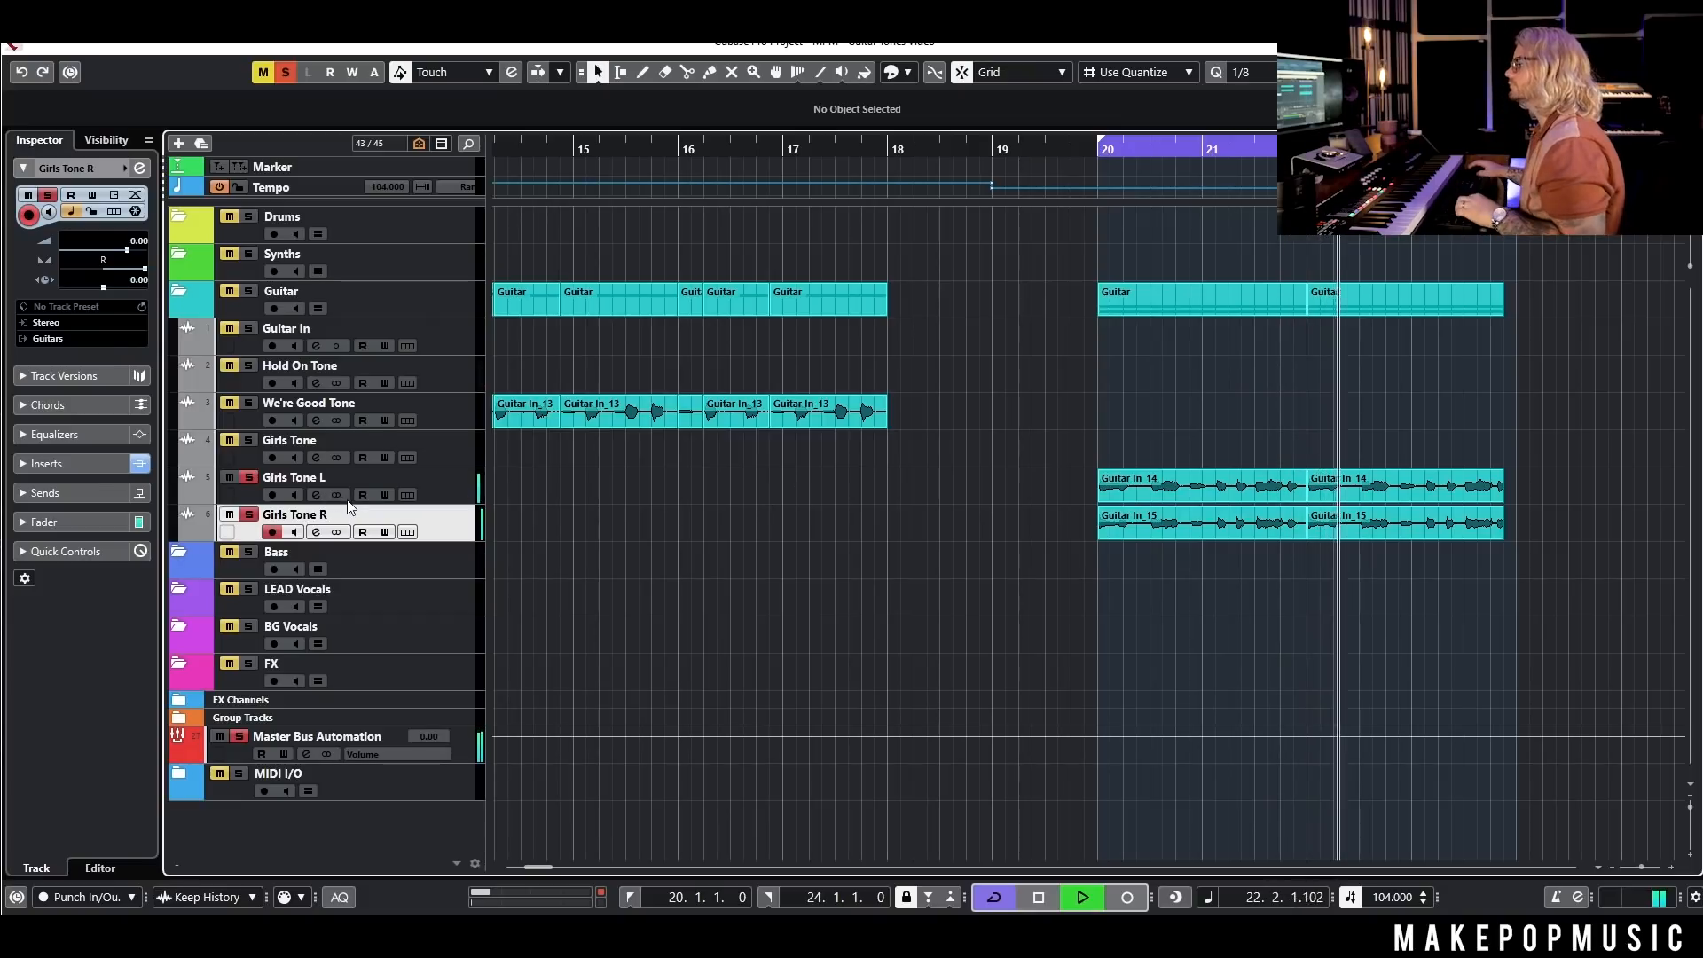
key(space)
Step: Inspect the MPM - Girls Clean Tone rack on Girls Tone L, expand the shelving EQ's controls, and close the plug-in and channel windows
click(316, 495)
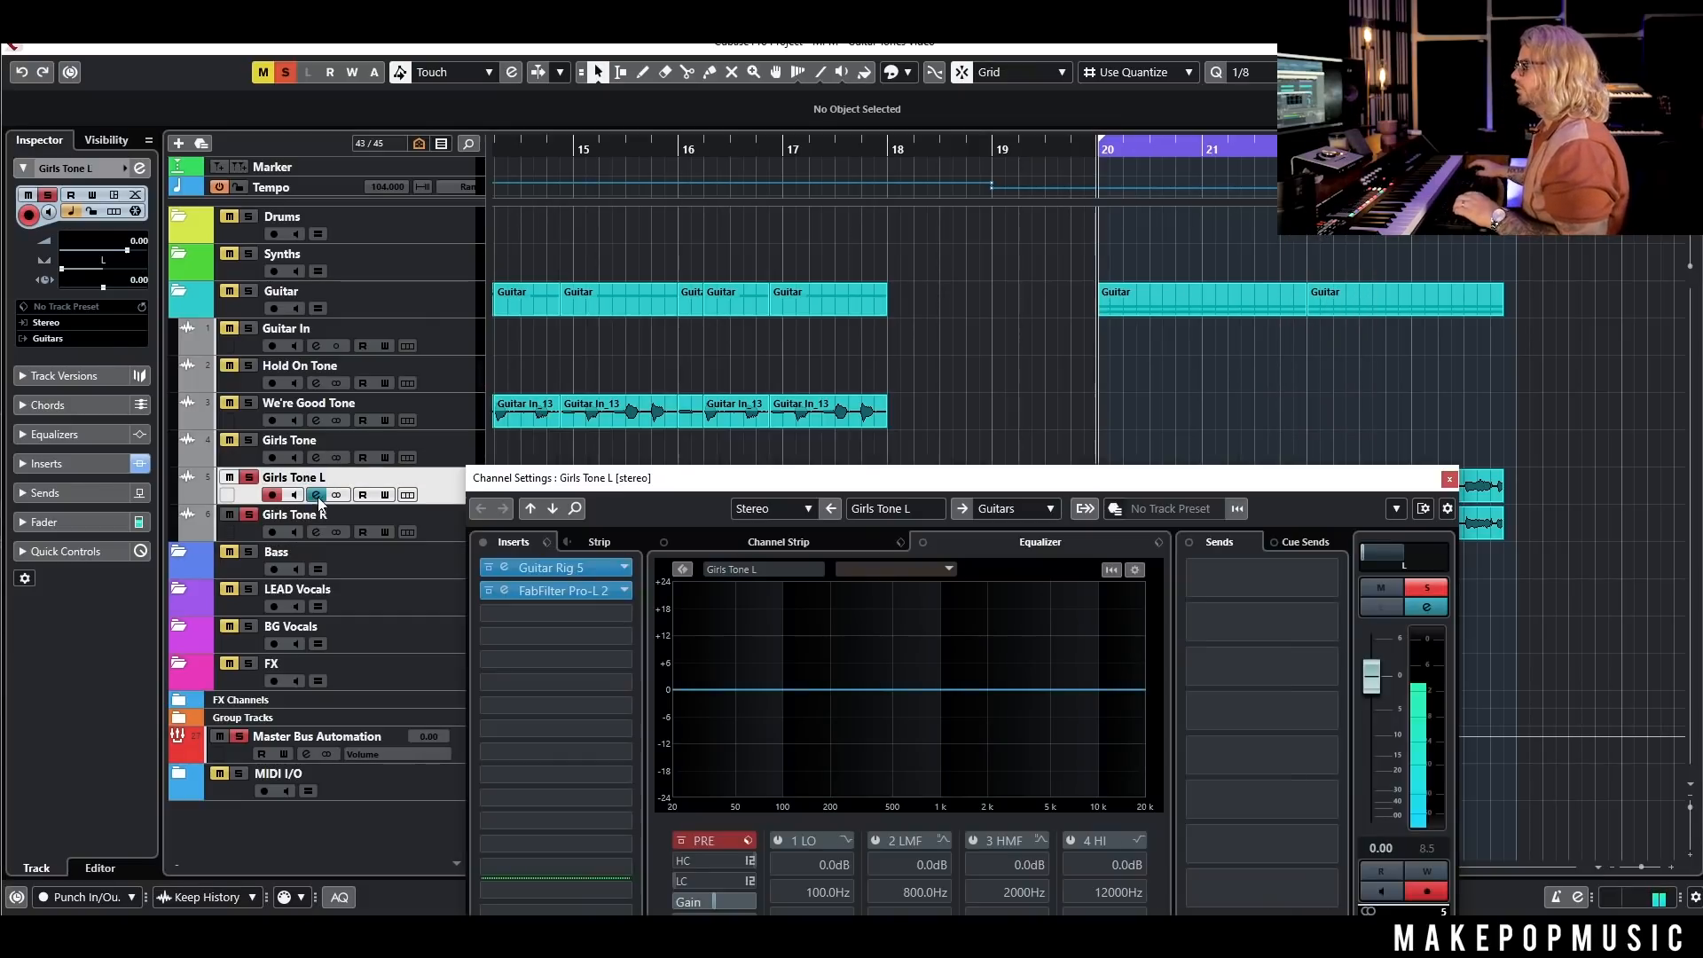
click(538, 572)
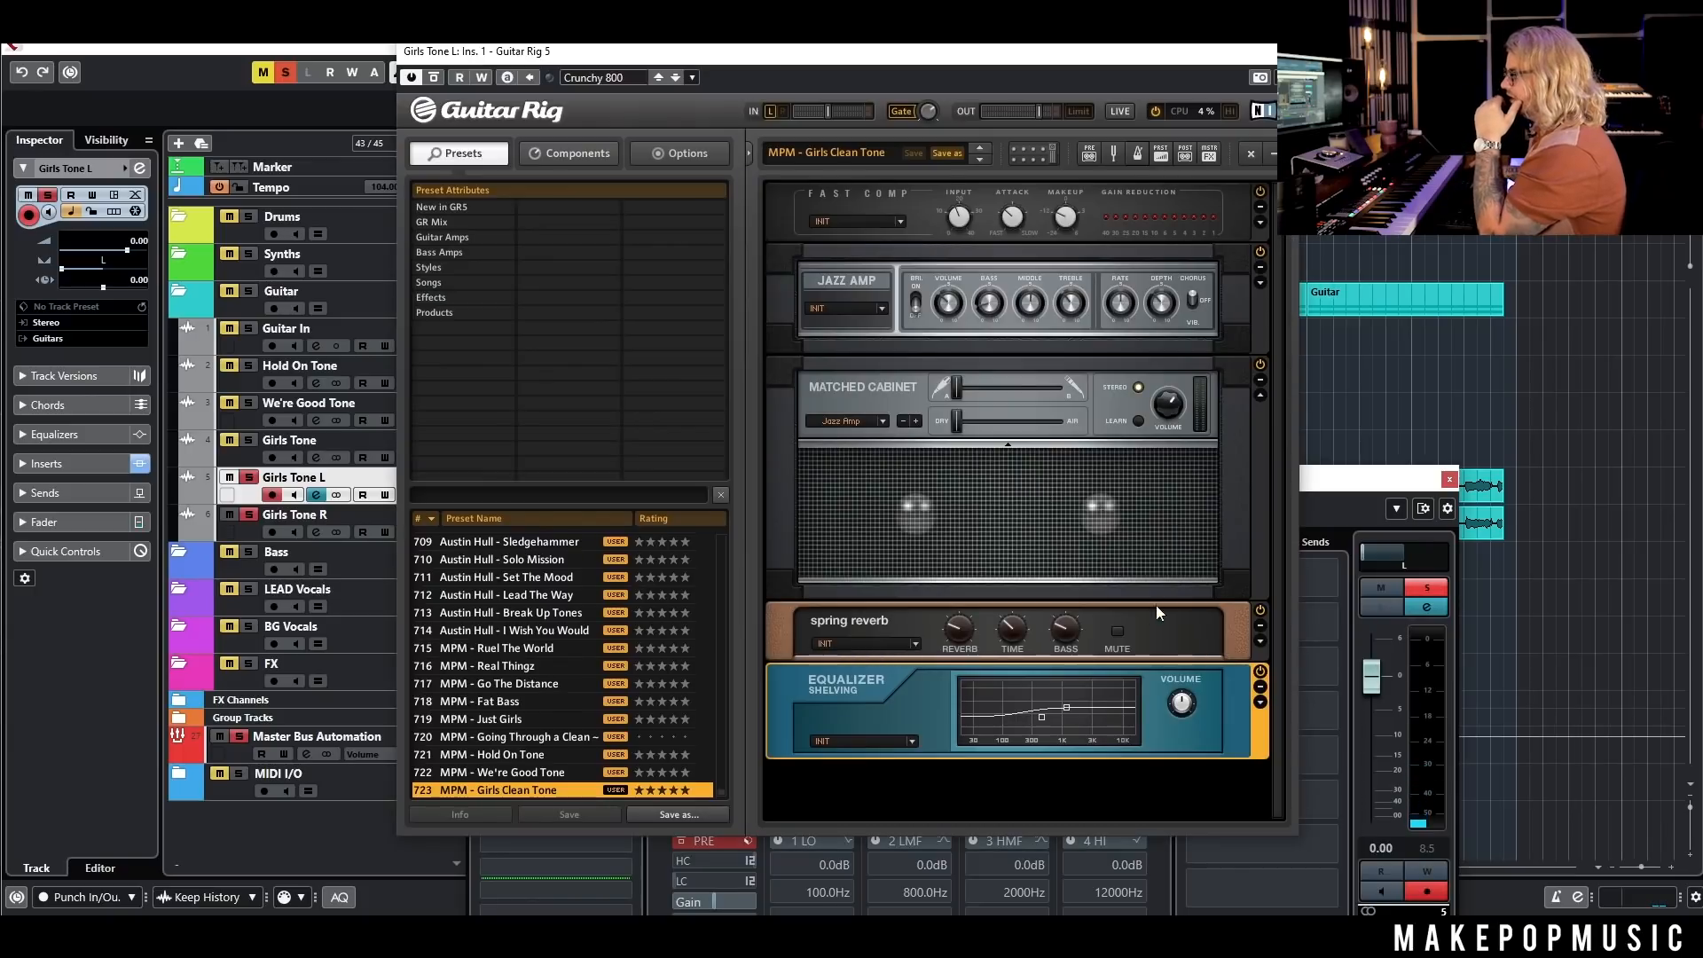
click(1260, 701)
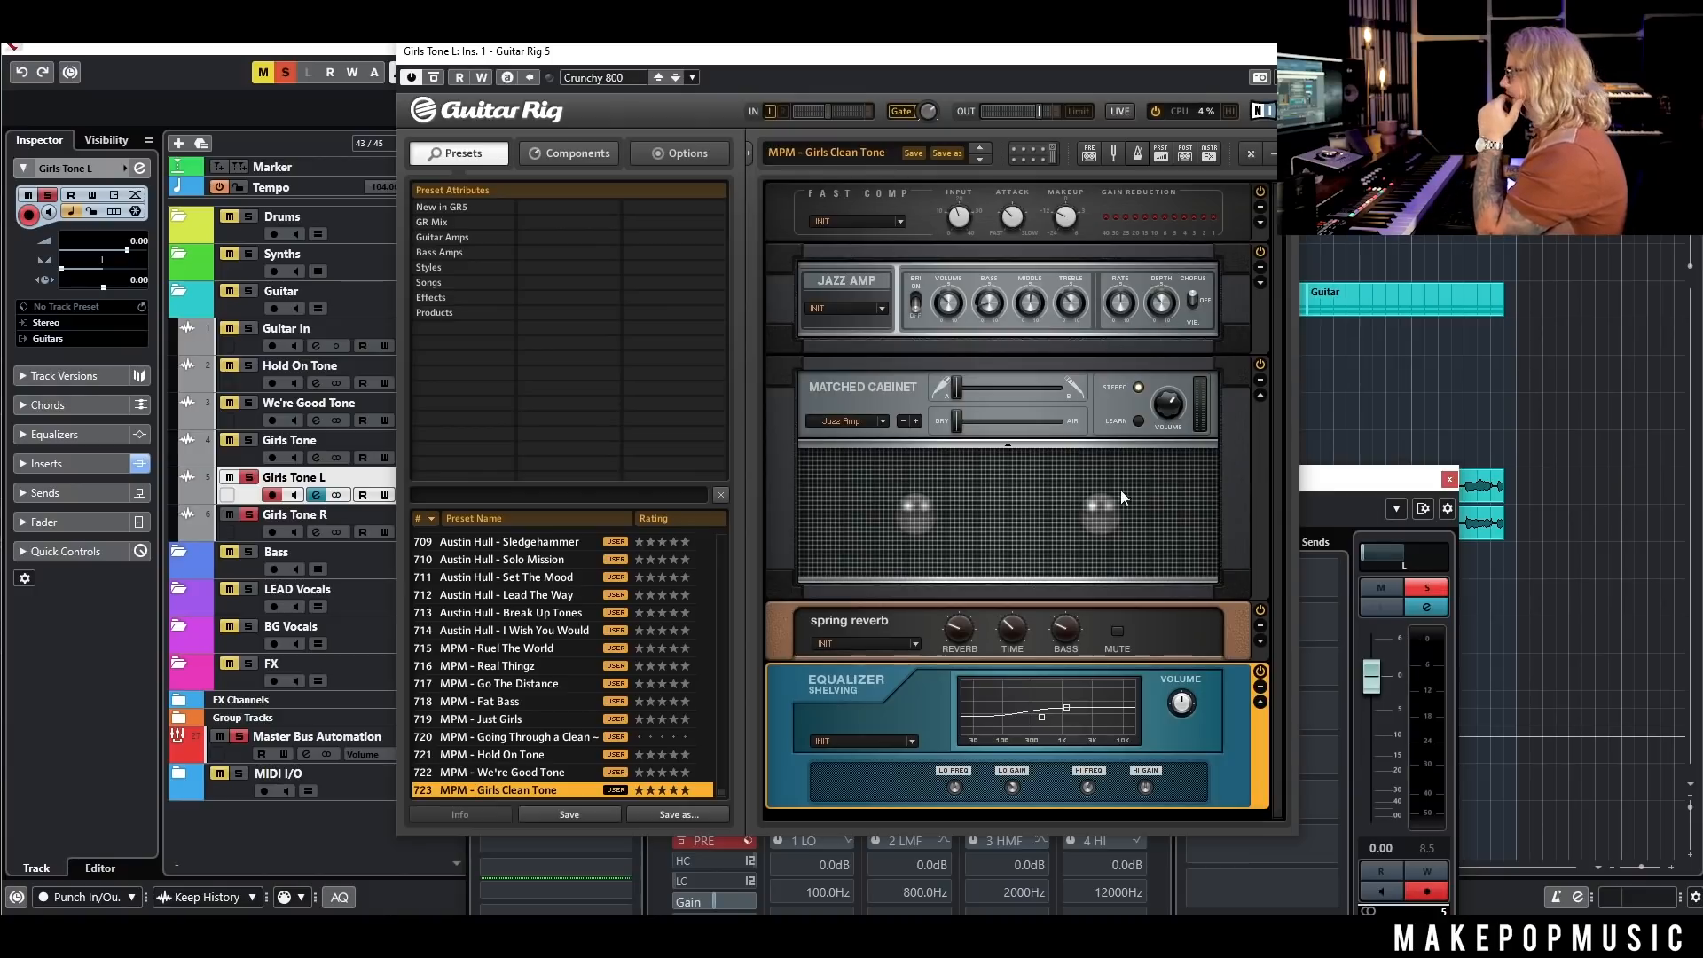
click(940, 391)
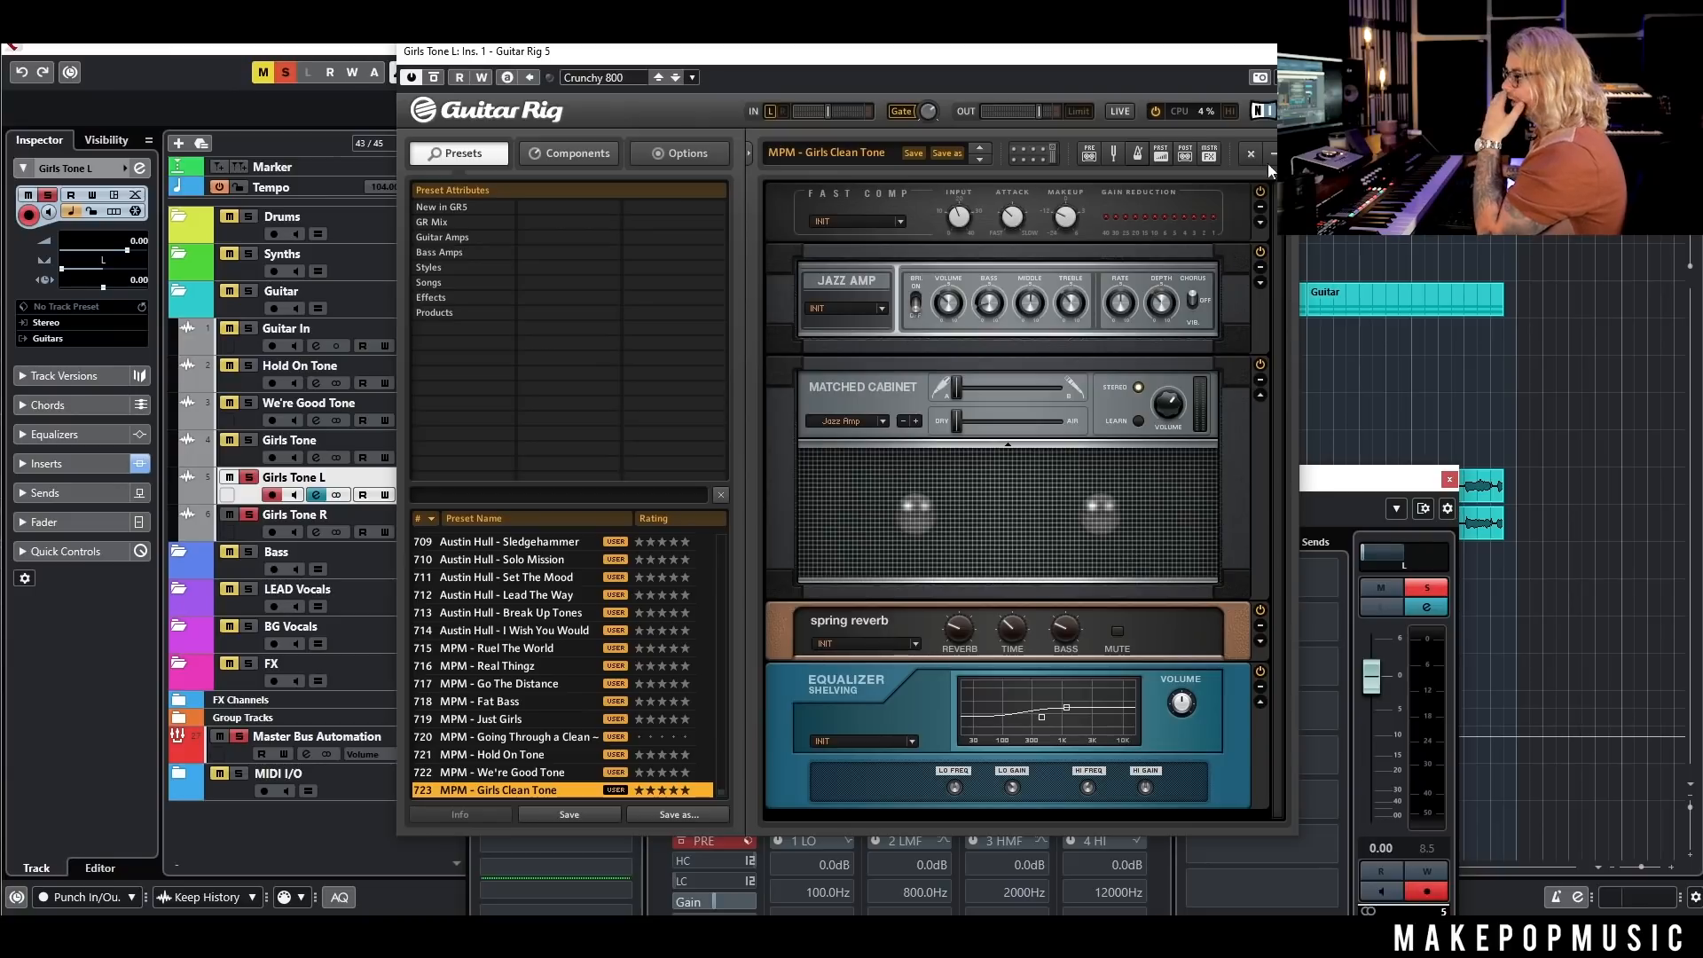
click(1289, 52)
click(1449, 480)
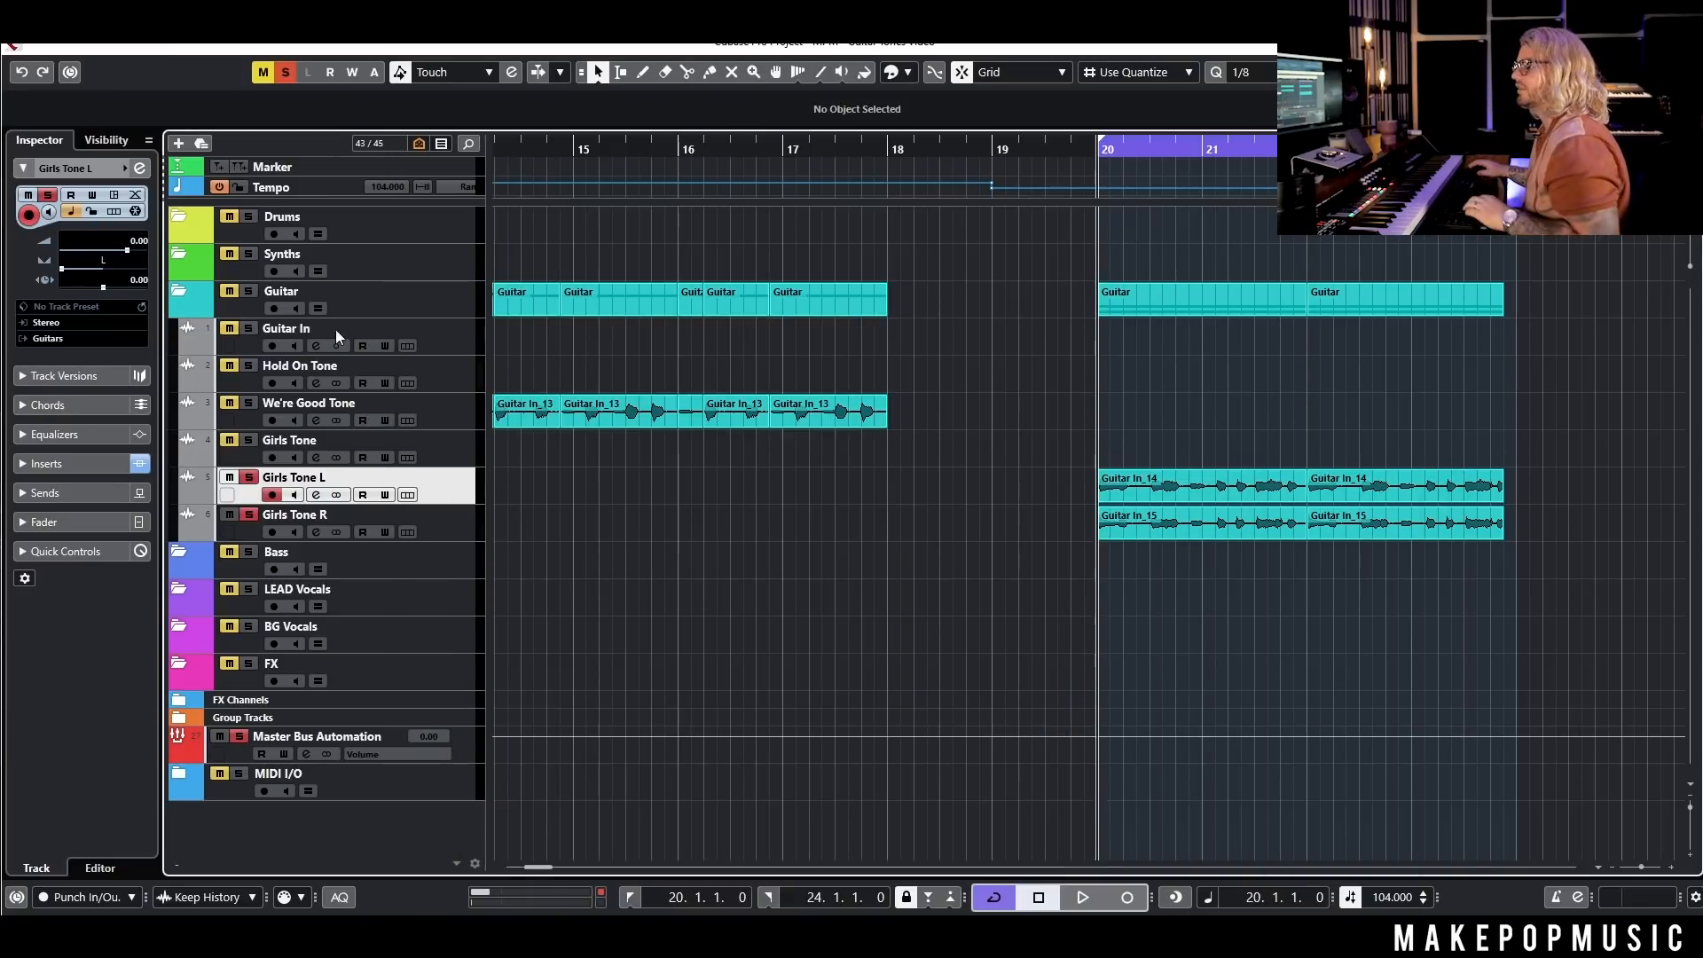
Step: Play the loop and unsolo Girls Tone R and Girls Tone L so that no guitar track is soloed
key(space)
click(248, 517)
click(249, 478)
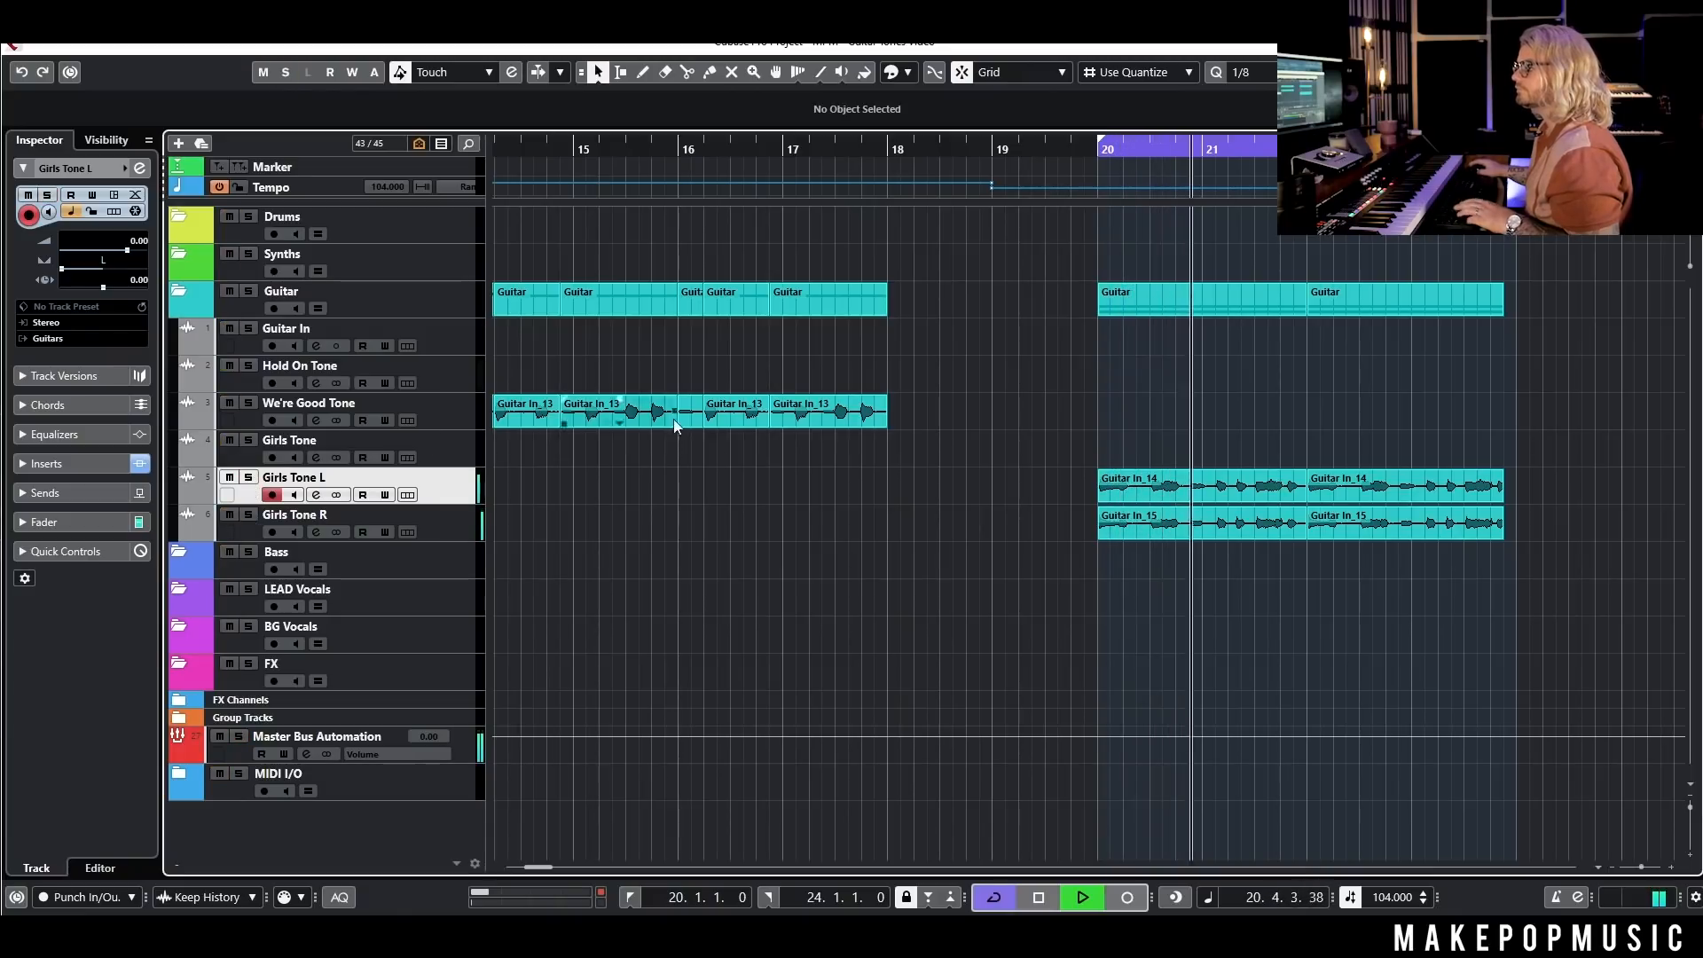
key(space)
Step: Play back Hold On Tone from bar 1, and jump to bar 14 to audition We're Good Tone
scroll(710, 443, down, 4)
scroll(739, 463, left, 3)
click(502, 150)
key(space)
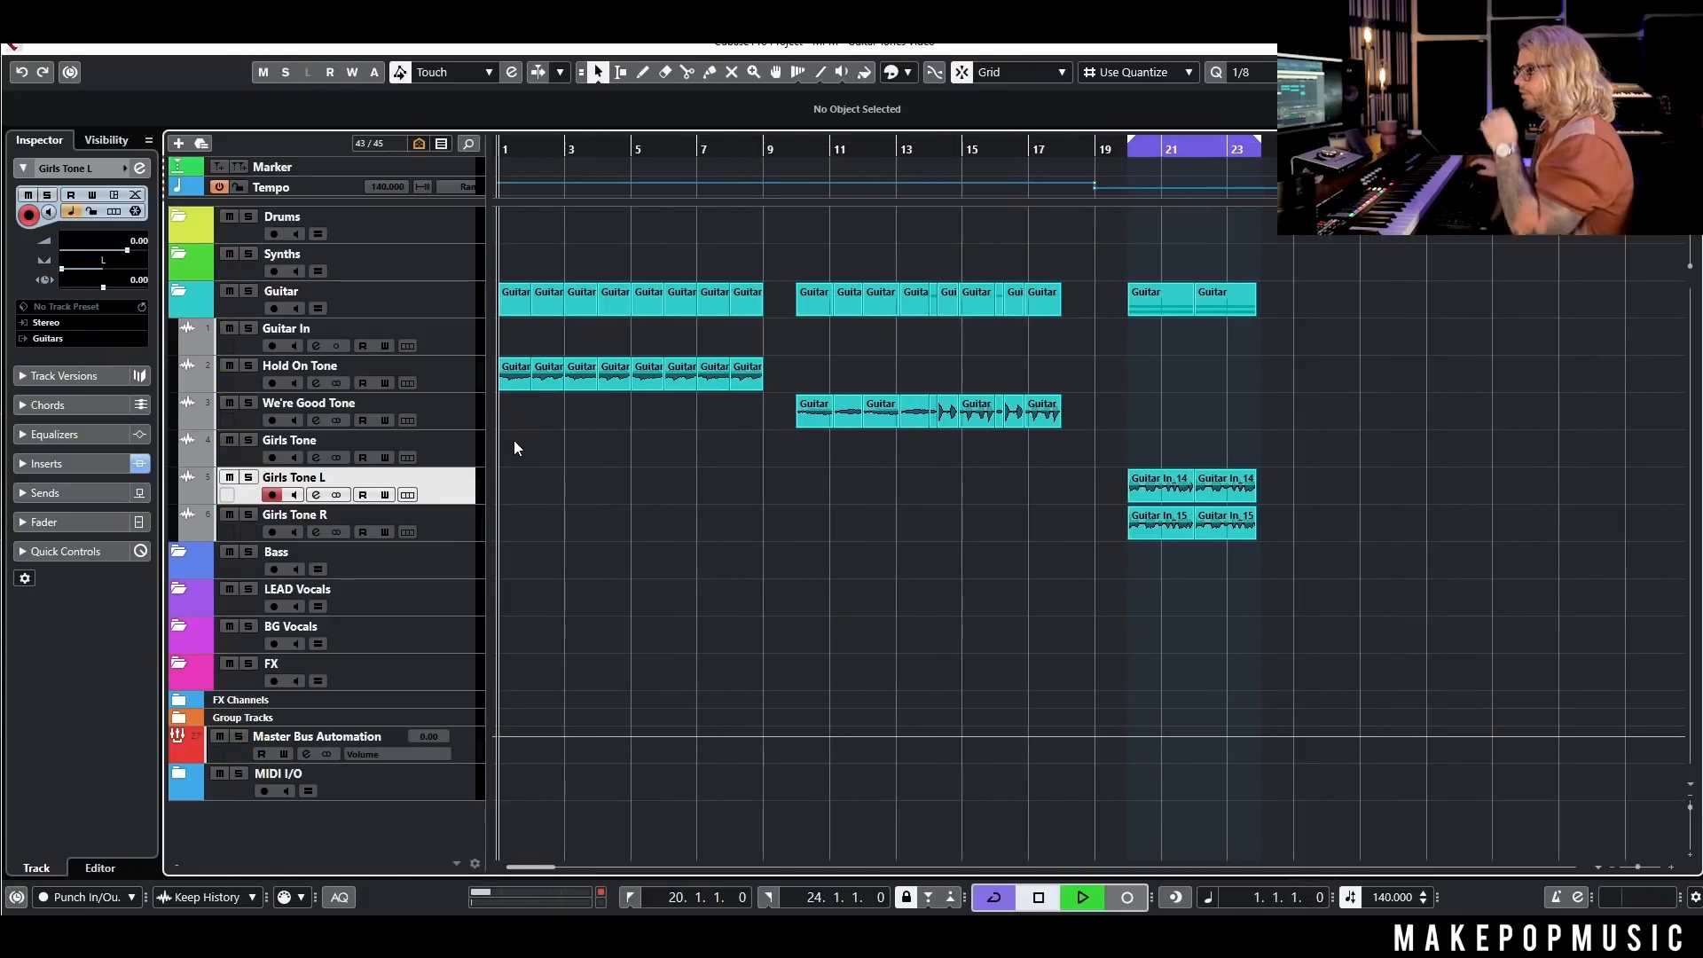
key(space)
click(928, 148)
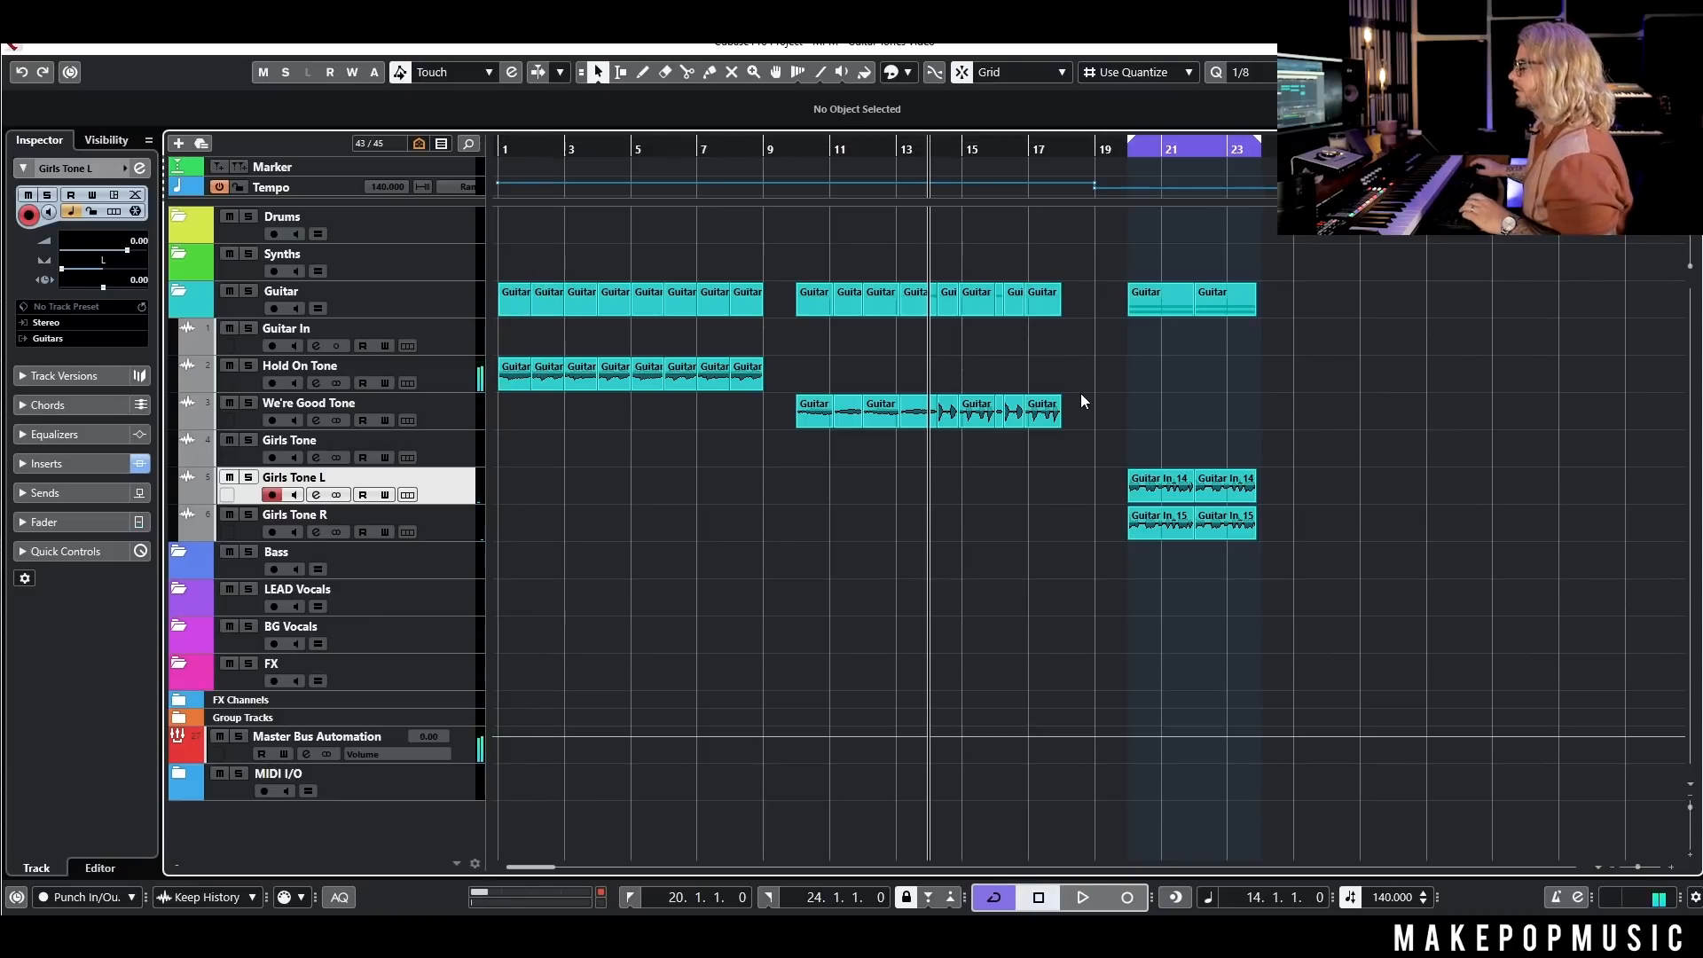
key(space)
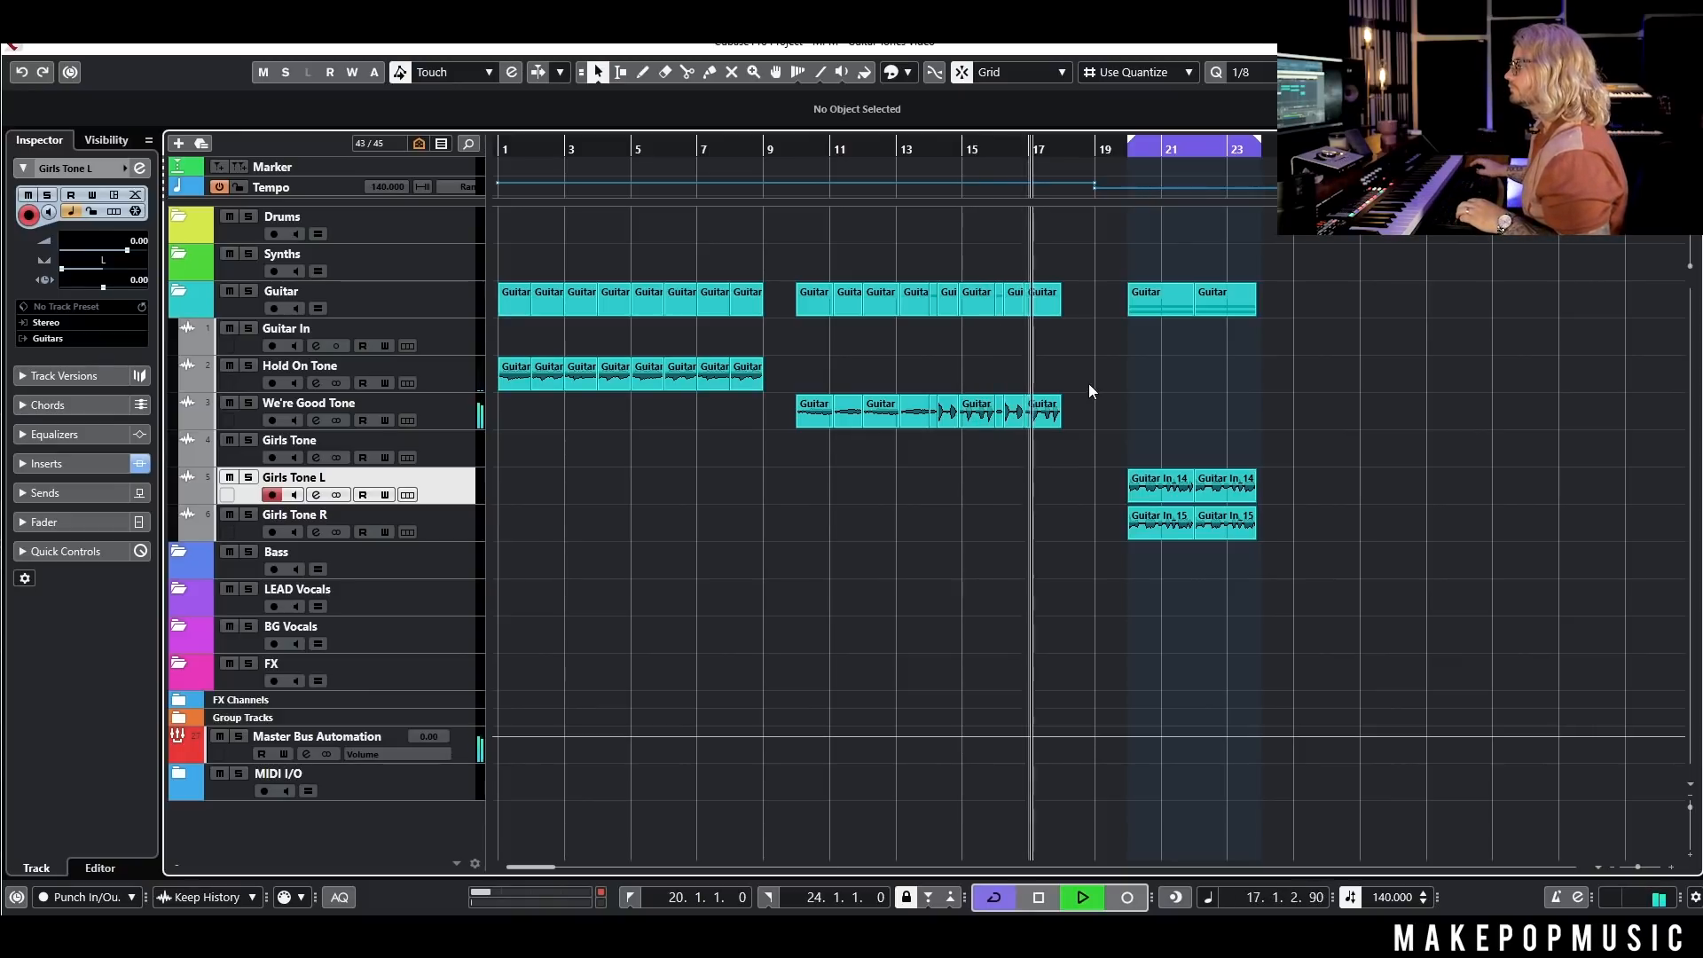
key(space)
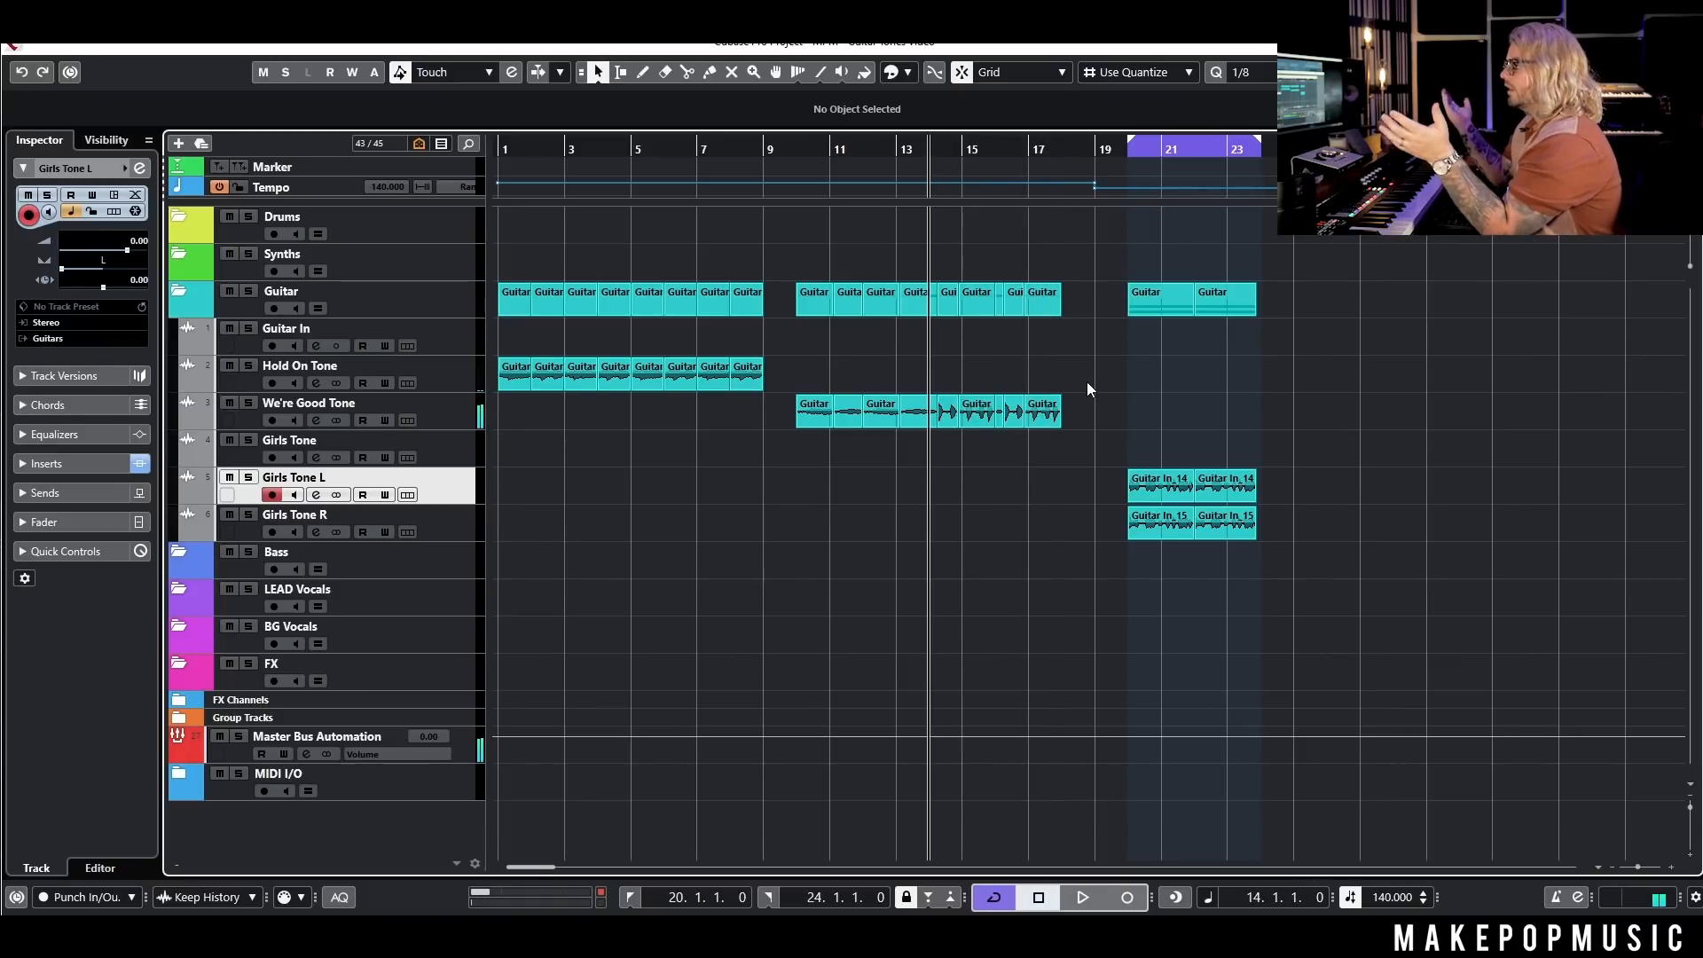